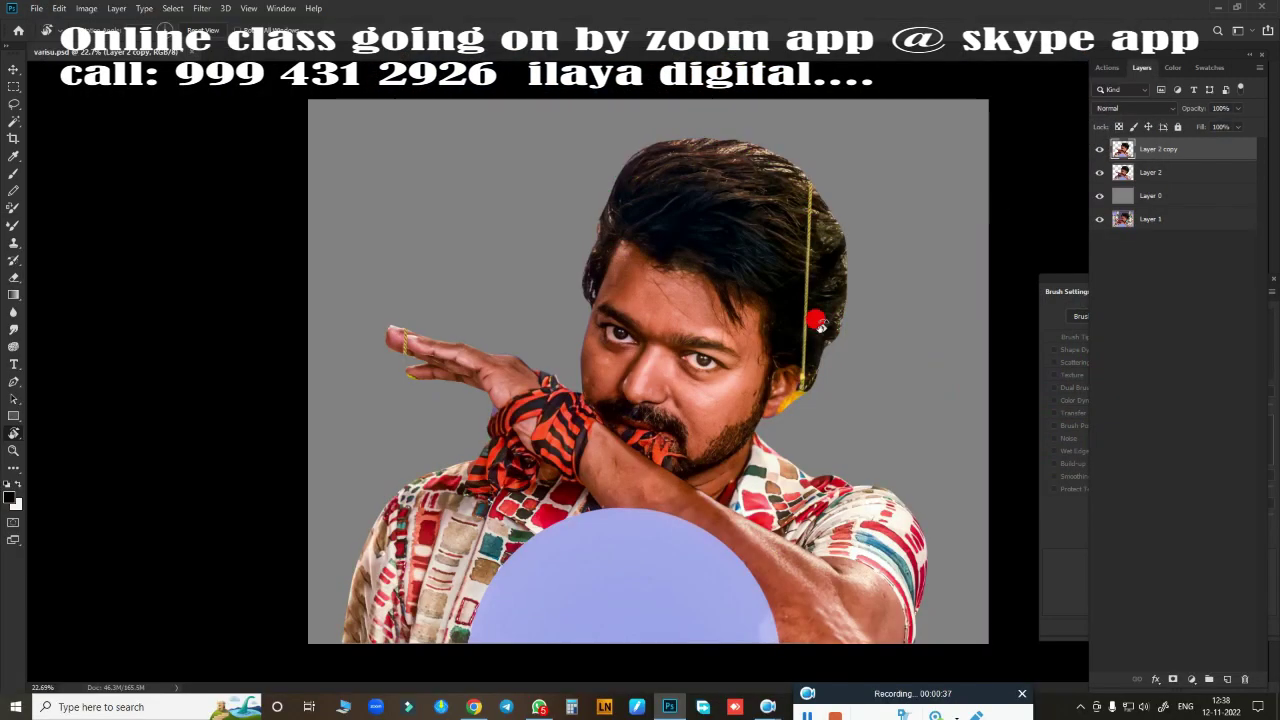
Step: Zoom in on the nose and smooth the nose tip, bridge and edge highlight
scroll(520, 333, up, 5)
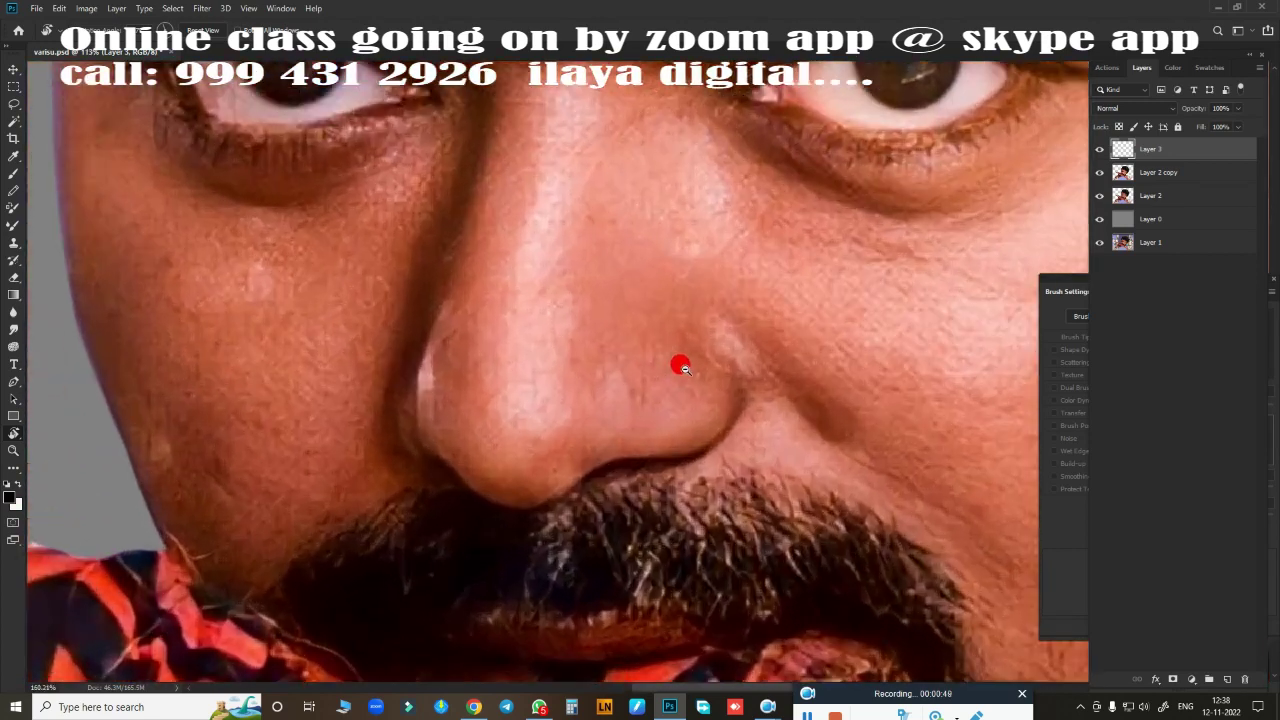
drag(746, 340, 603, 432)
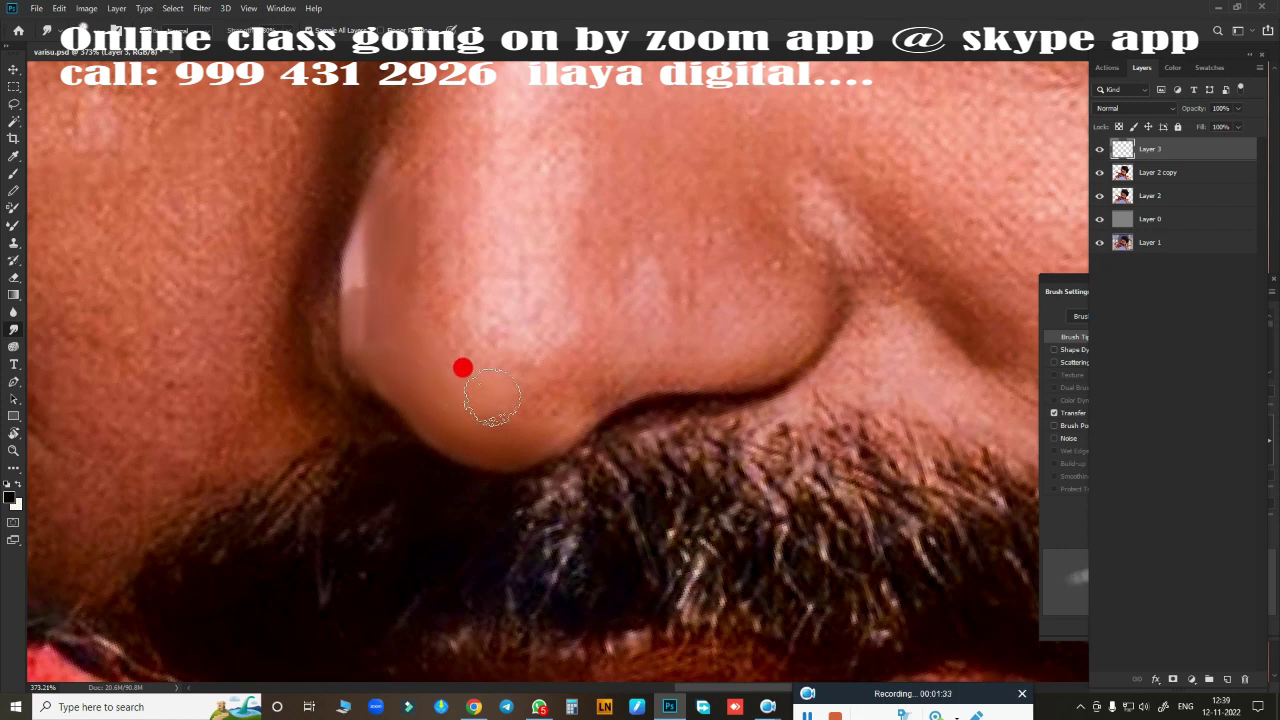
drag(438, 235, 437, 255)
drag(403, 348, 353, 268)
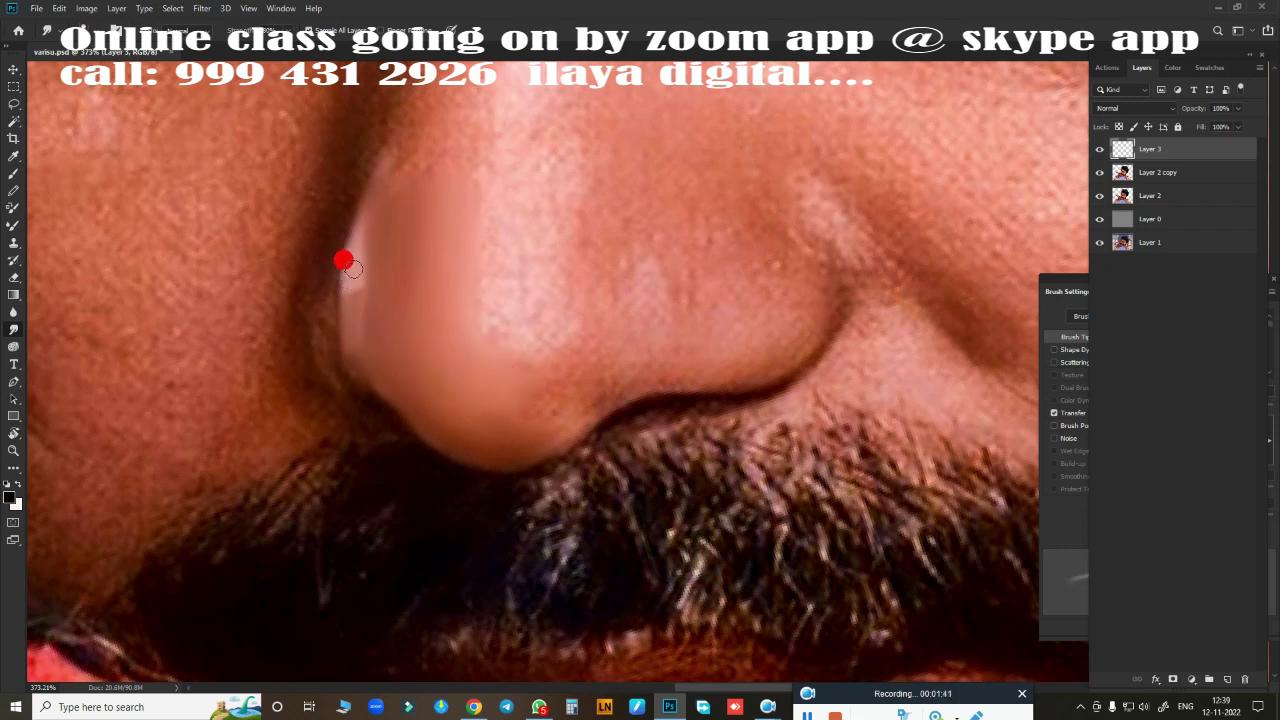
mouse_move(469, 420)
mouse_down()
mouse_move(645, 366)
mouse_move(516, 443)
mouse_move(557, 397)
mouse_up()
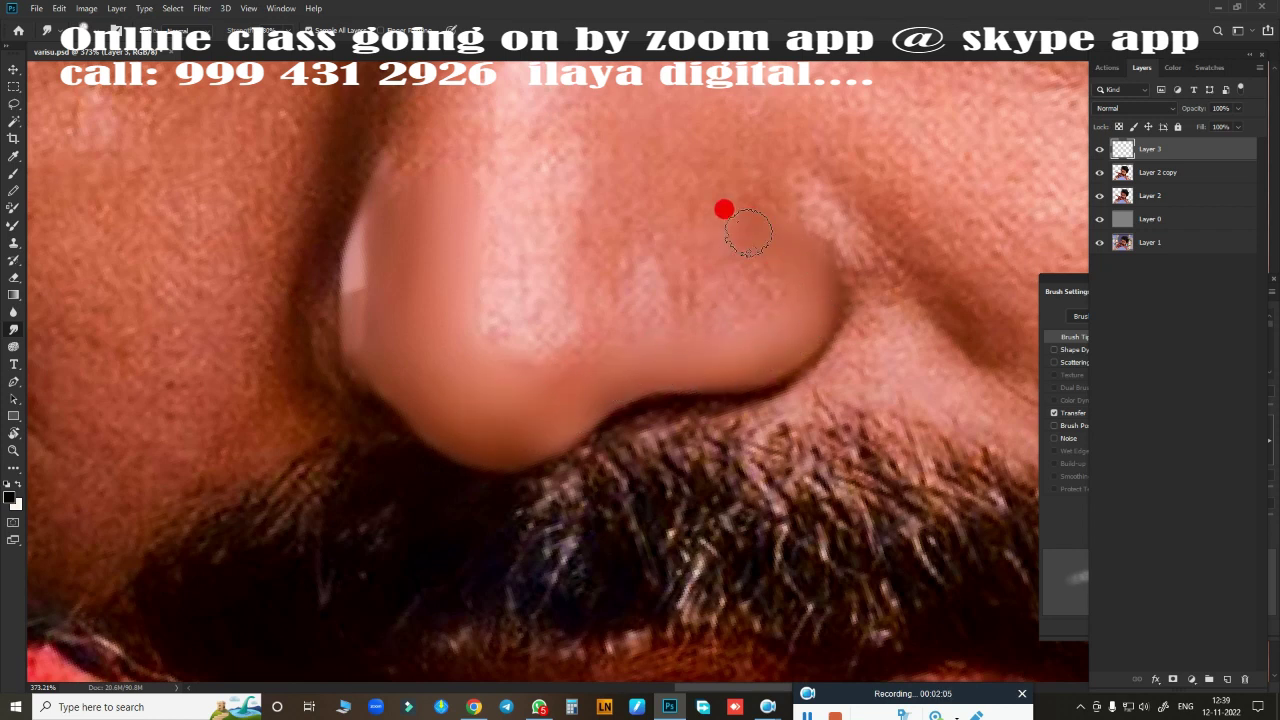
mouse_move(742, 263)
mouse_down()
mouse_move(709, 303)
mouse_move(766, 274)
mouse_move(723, 329)
mouse_move(638, 378)
mouse_up()
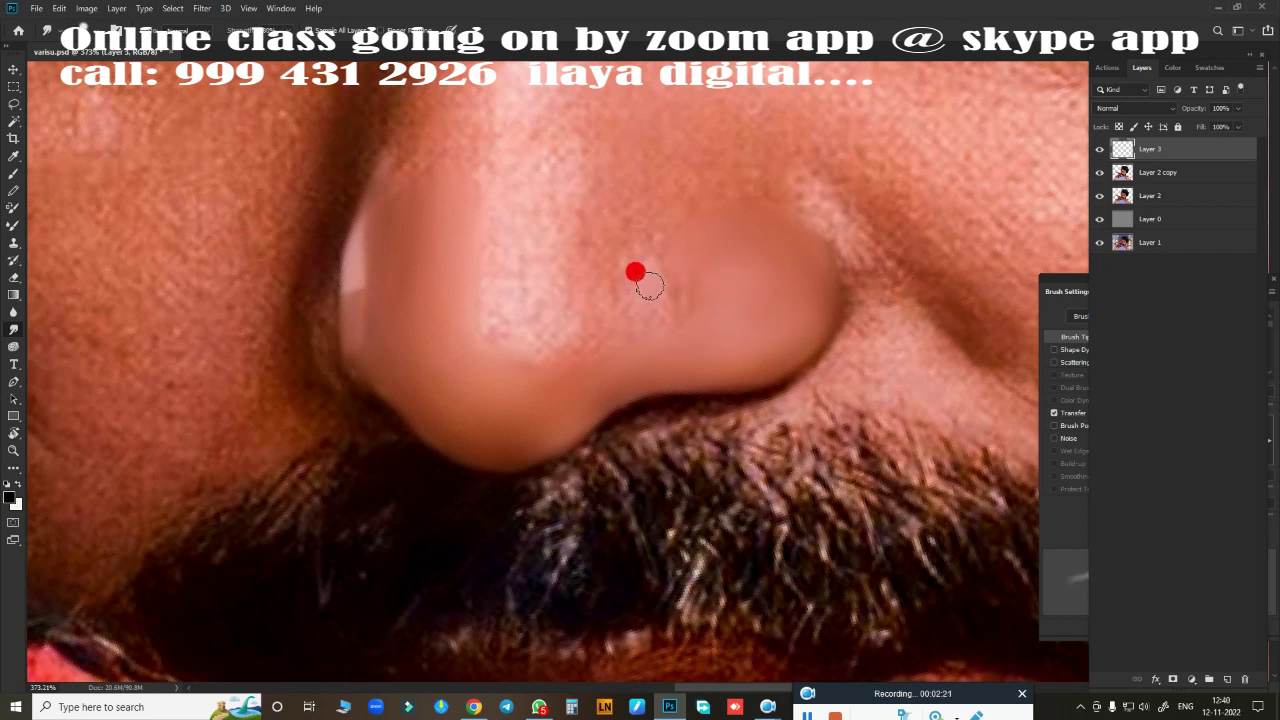
mouse_move(684, 300)
mouse_down()
mouse_move(514, 306)
mouse_move(606, 166)
mouse_move(663, 171)
mouse_move(597, 303)
mouse_move(517, 354)
mouse_move(633, 320)
mouse_up()
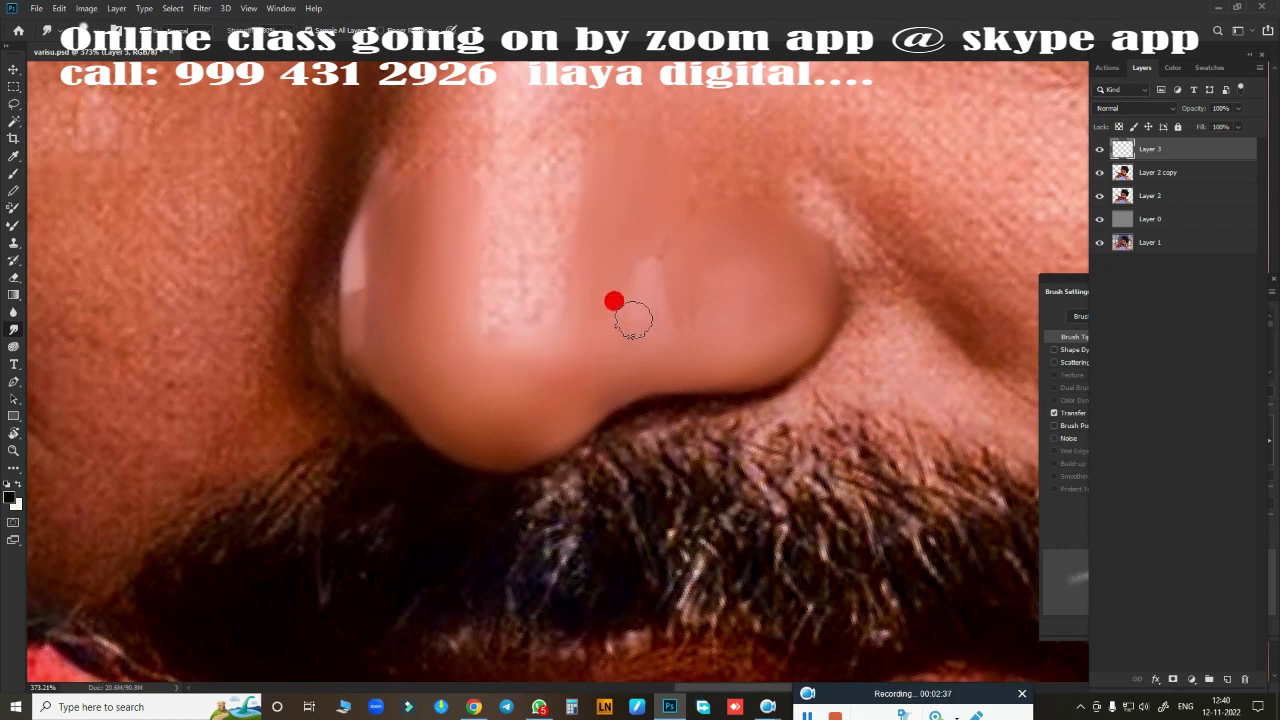
mouse_move(737, 308)
mouse_down()
mouse_move(657, 323)
mouse_move(631, 263)
mouse_move(512, 205)
mouse_move(543, 277)
mouse_move(509, 323)
mouse_up()
Step: With a smaller brush, lighten and smooth the crease and shadow beside the nostril
key(bracketleft)
key(bracketleft)
key(bracketleft)
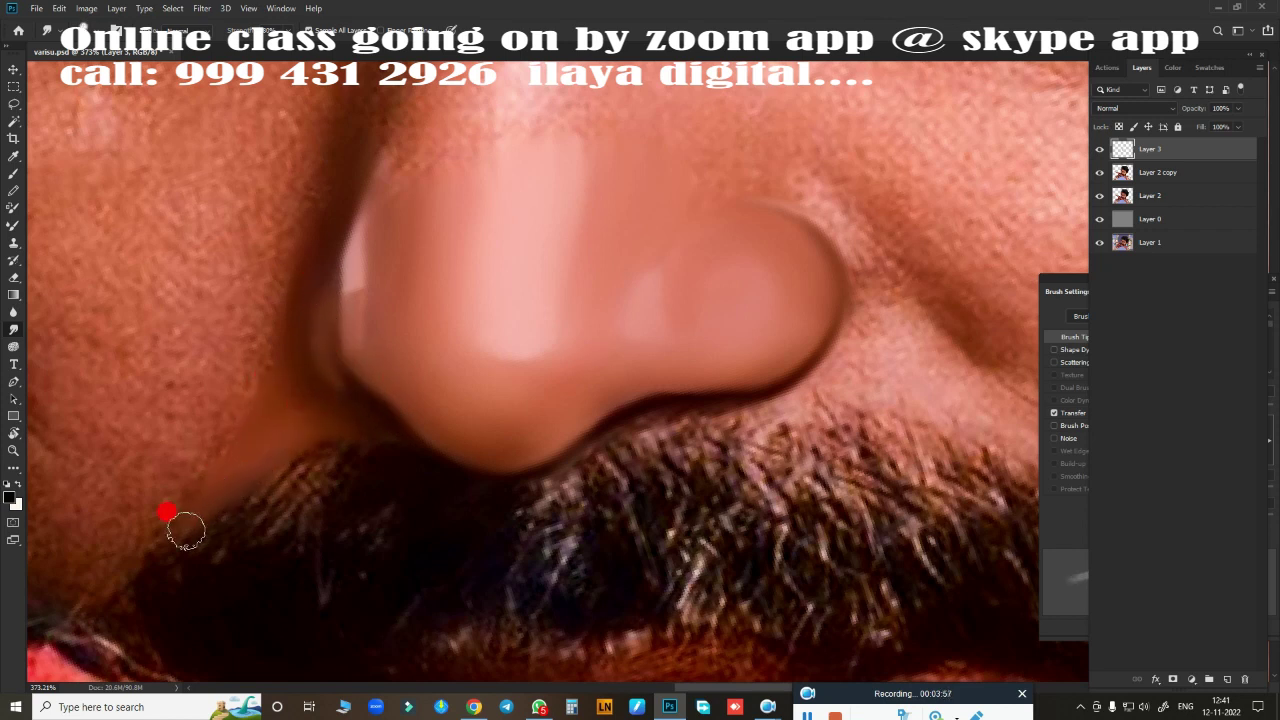
drag(919, 343, 831, 384)
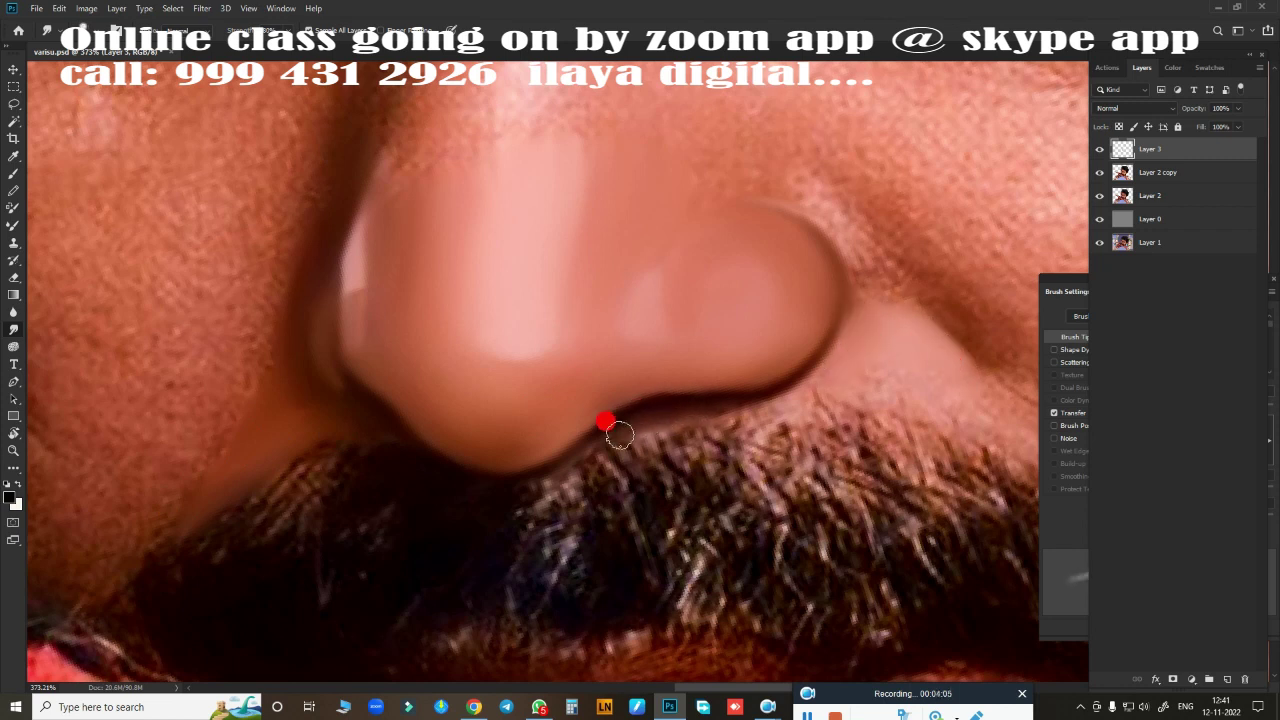
drag(619, 435, 530, 486)
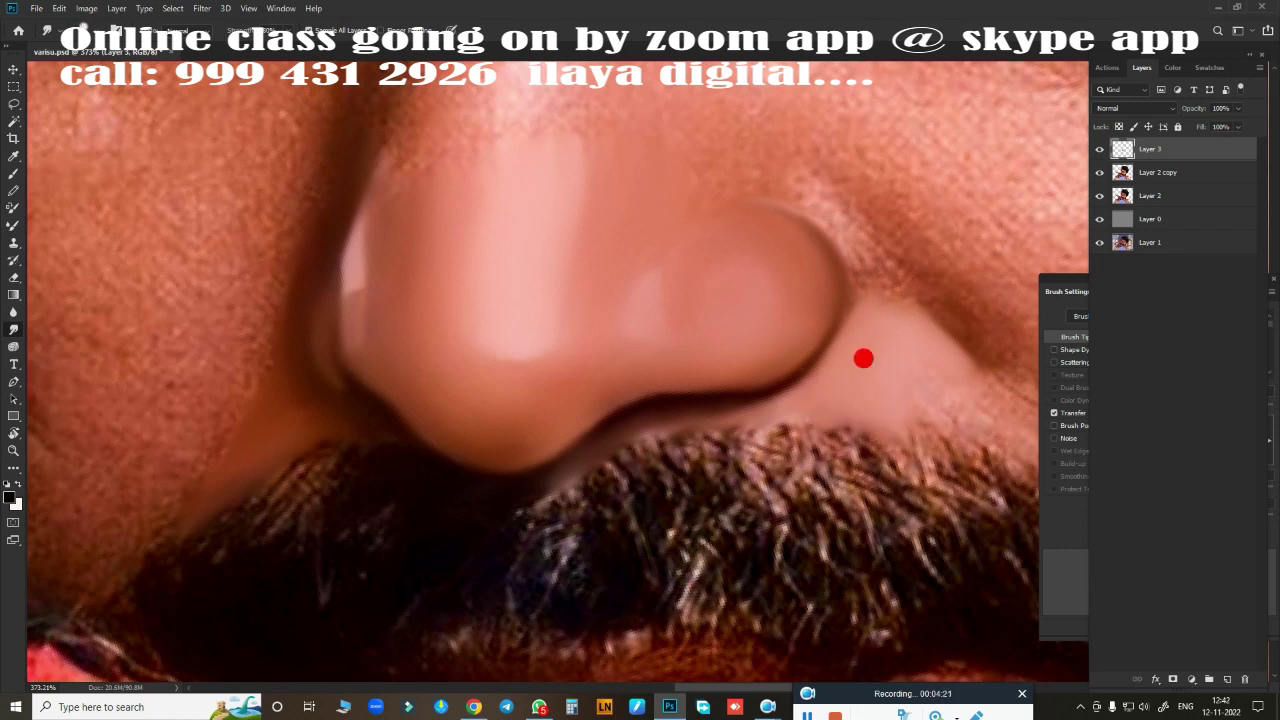
mouse_move(887, 379)
mouse_down()
mouse_move(986, 409)
mouse_move(907, 299)
mouse_move(868, 320)
mouse_up()
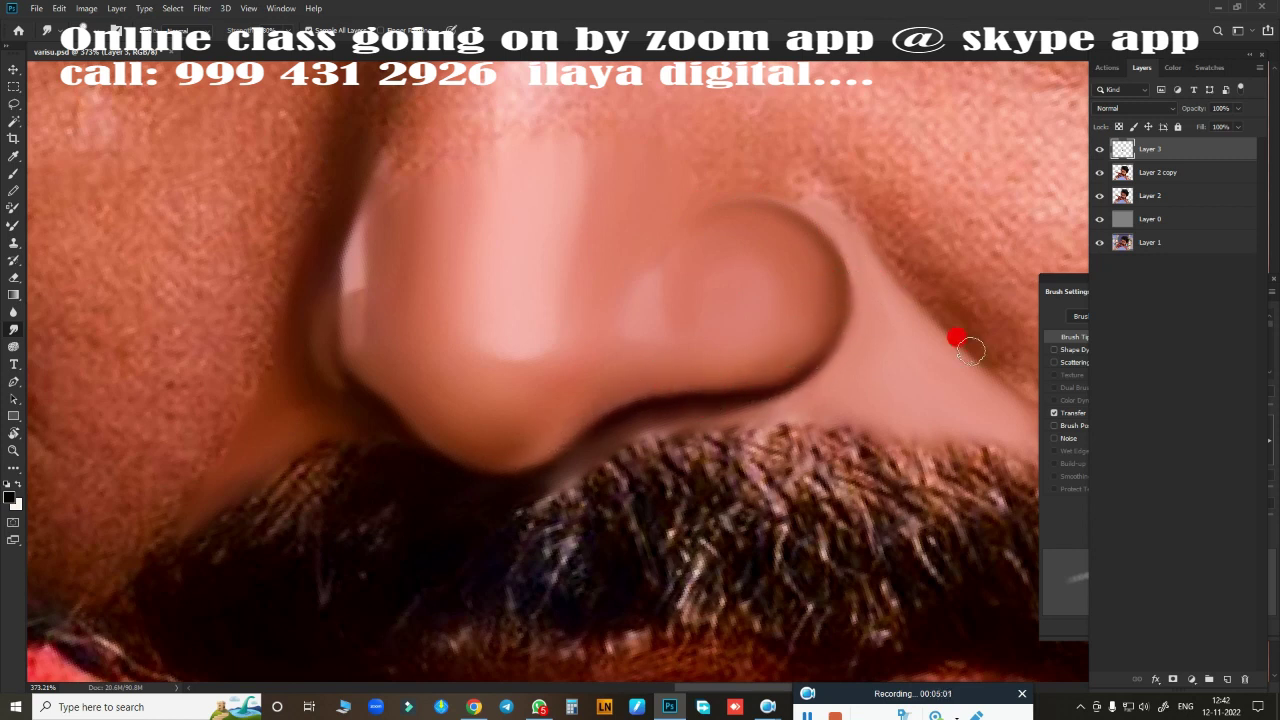
scroll(714, 400, down, 5)
scroll(625, 291, up, 4)
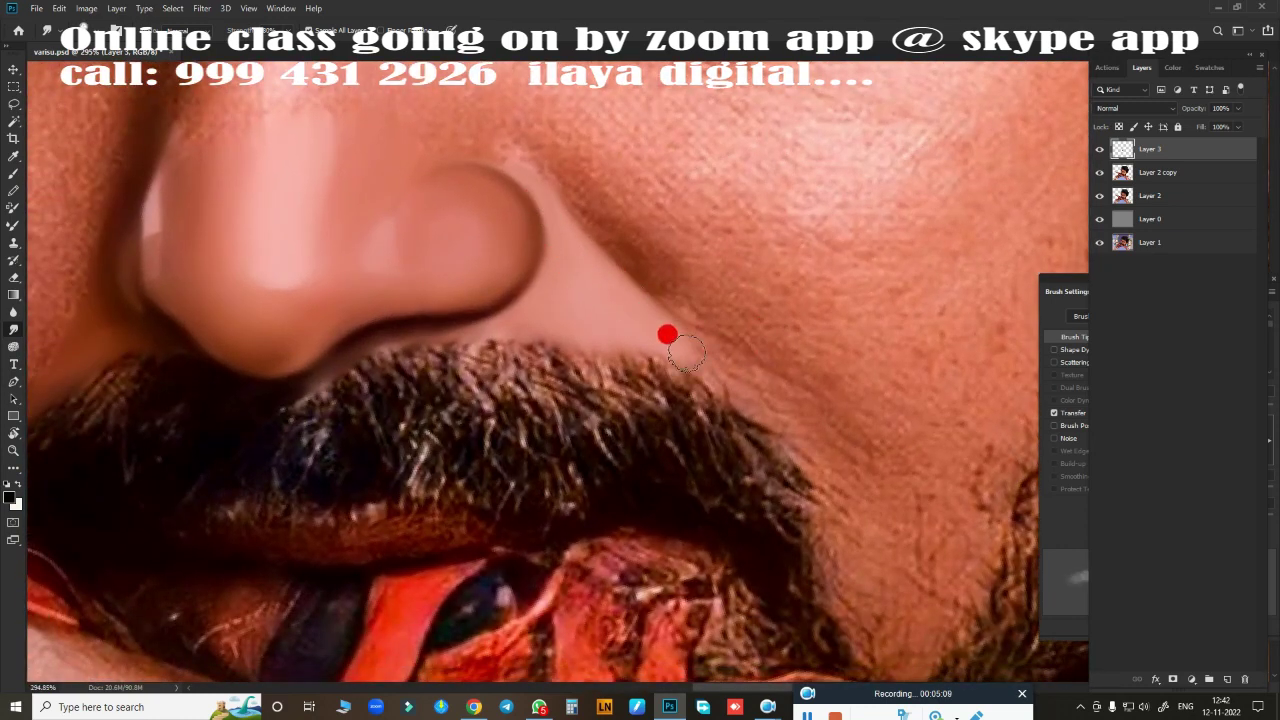
Step: With a large soft brush, darken the moustache's top edge and the nostril-to-moustache crease
key(o)
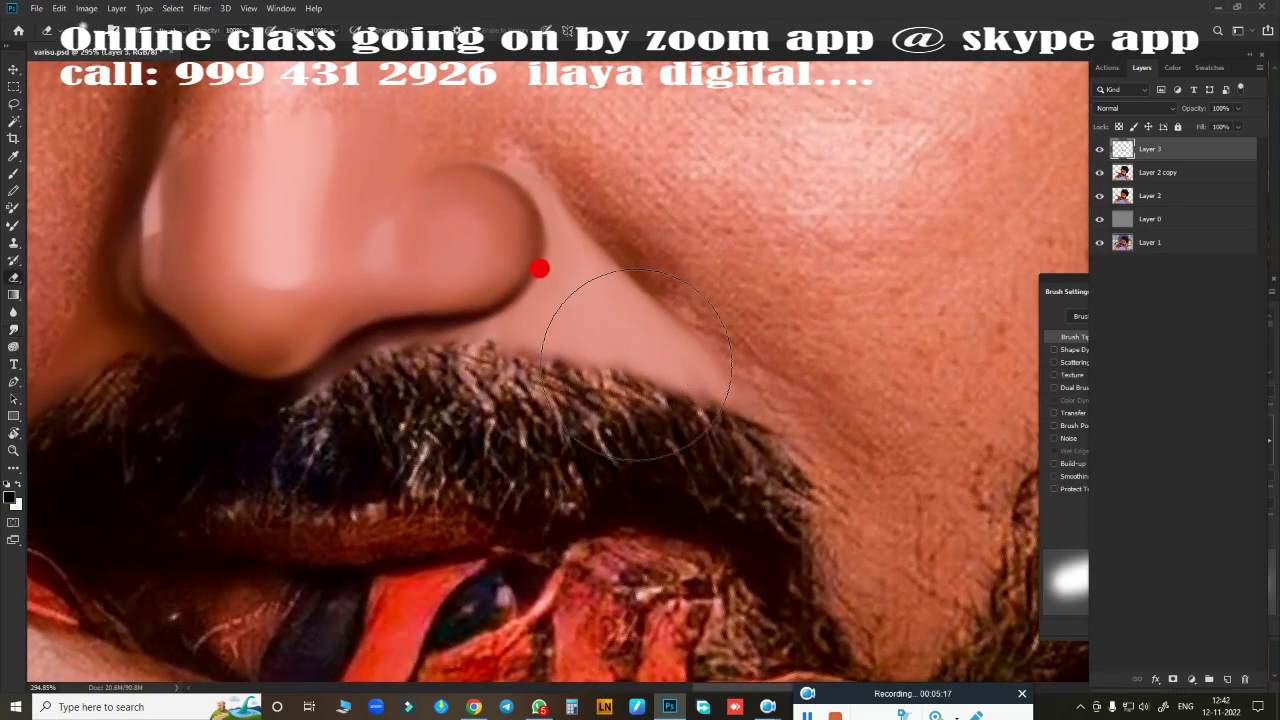
drag(306, 397, 648, 369)
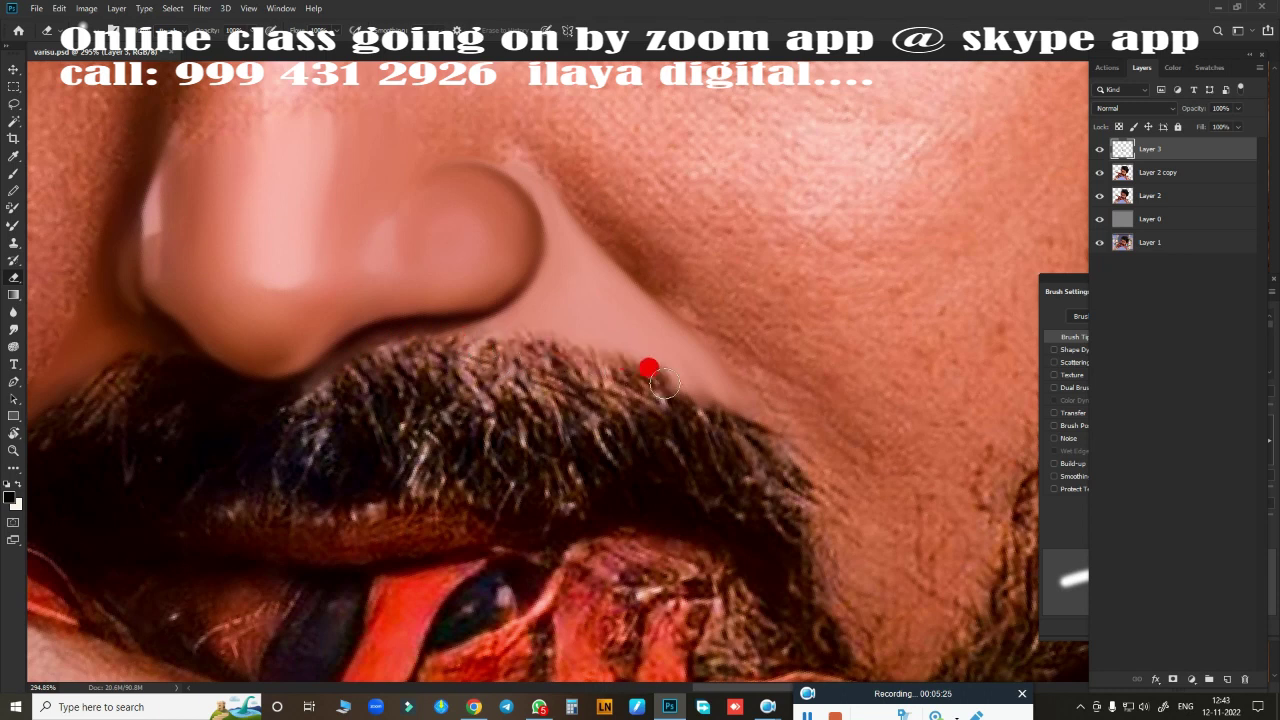
scroll(648, 369, up, 4)
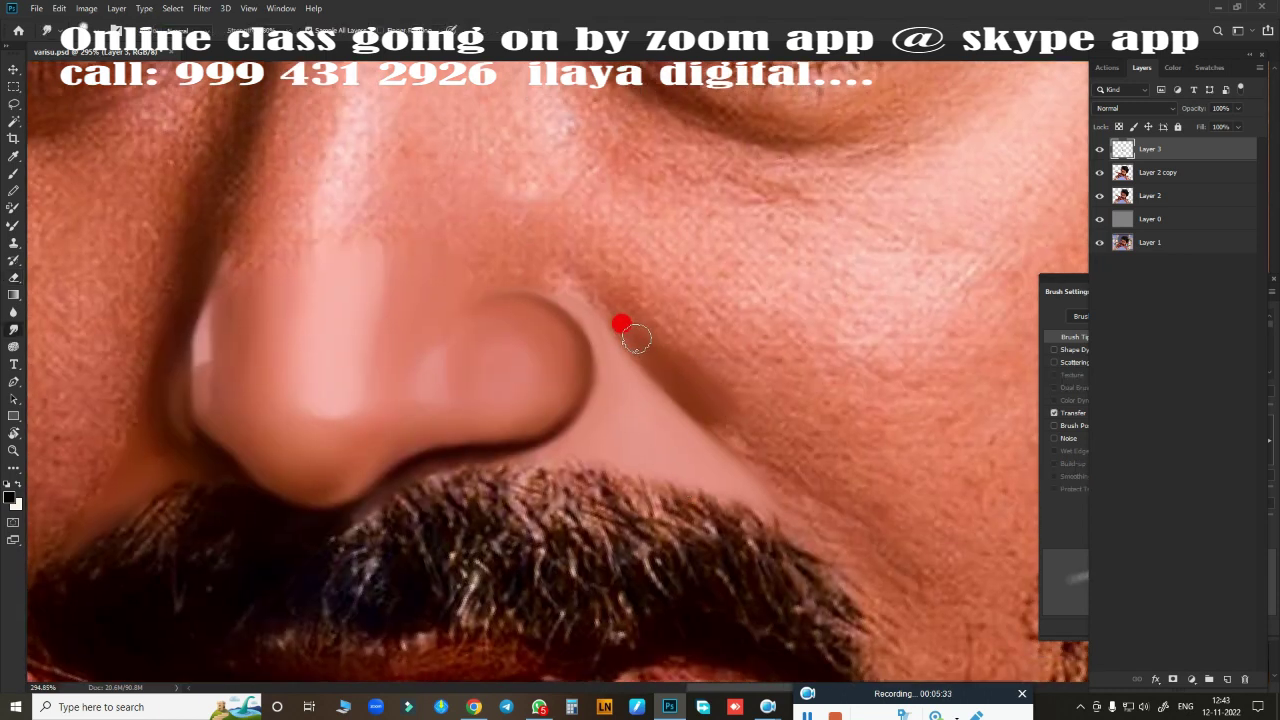
drag(690, 383, 810, 508)
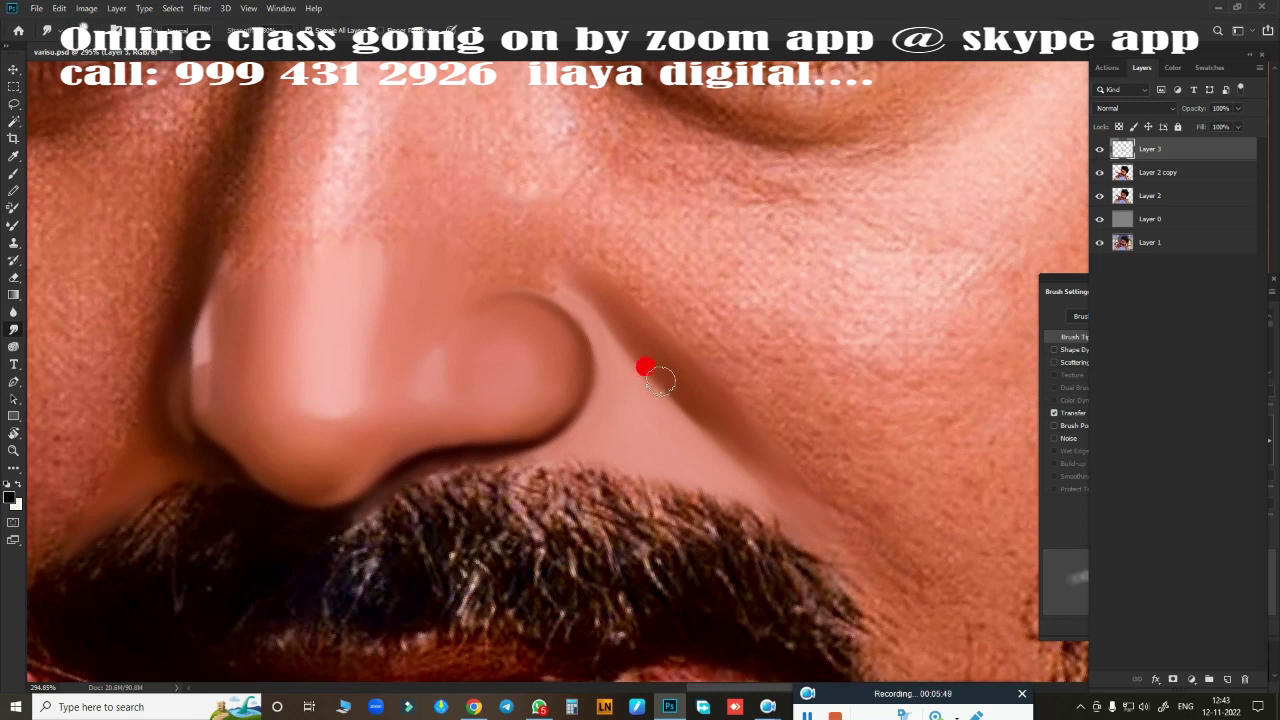
scroll(700, 550, down, 2)
scroll(700, 550, left, 2)
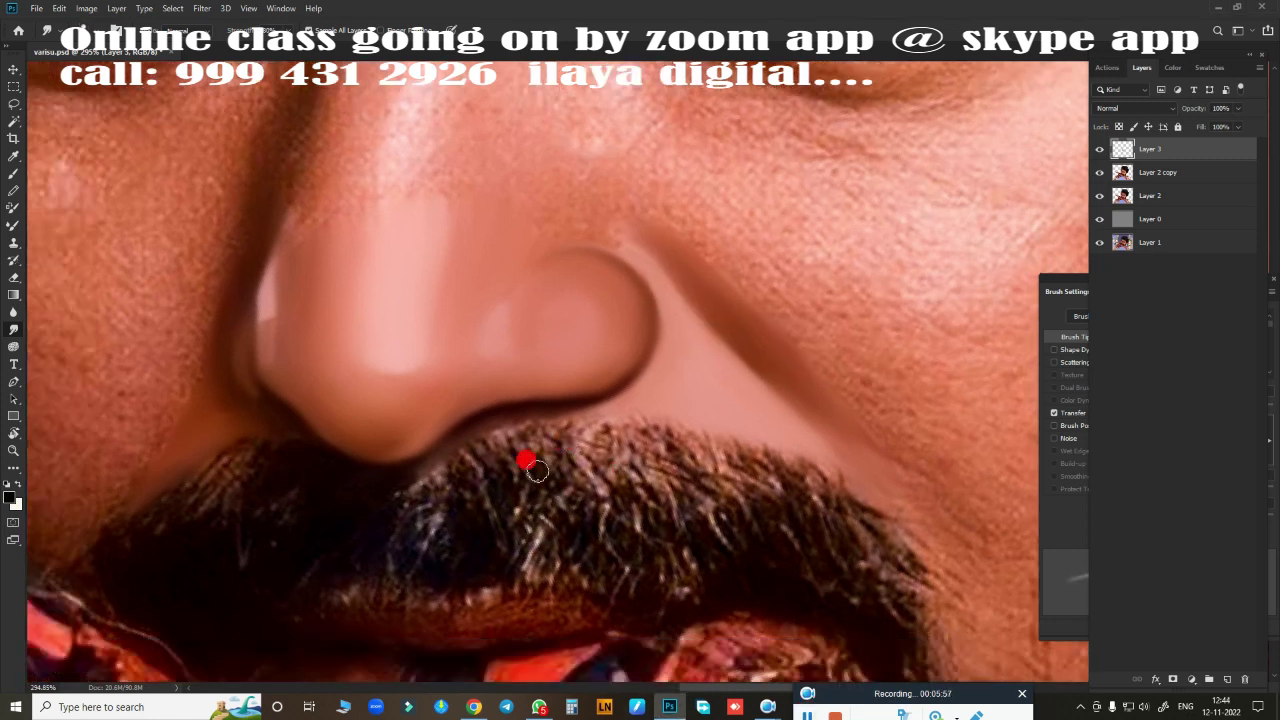
mouse_move(395, 412)
mouse_down()
mouse_move(538, 366)
mouse_move(572, 328)
mouse_up()
Step: Brush a smooth light streak down the nose bridge and smooth the skin beside it
scroll(567, 430, down, 5)
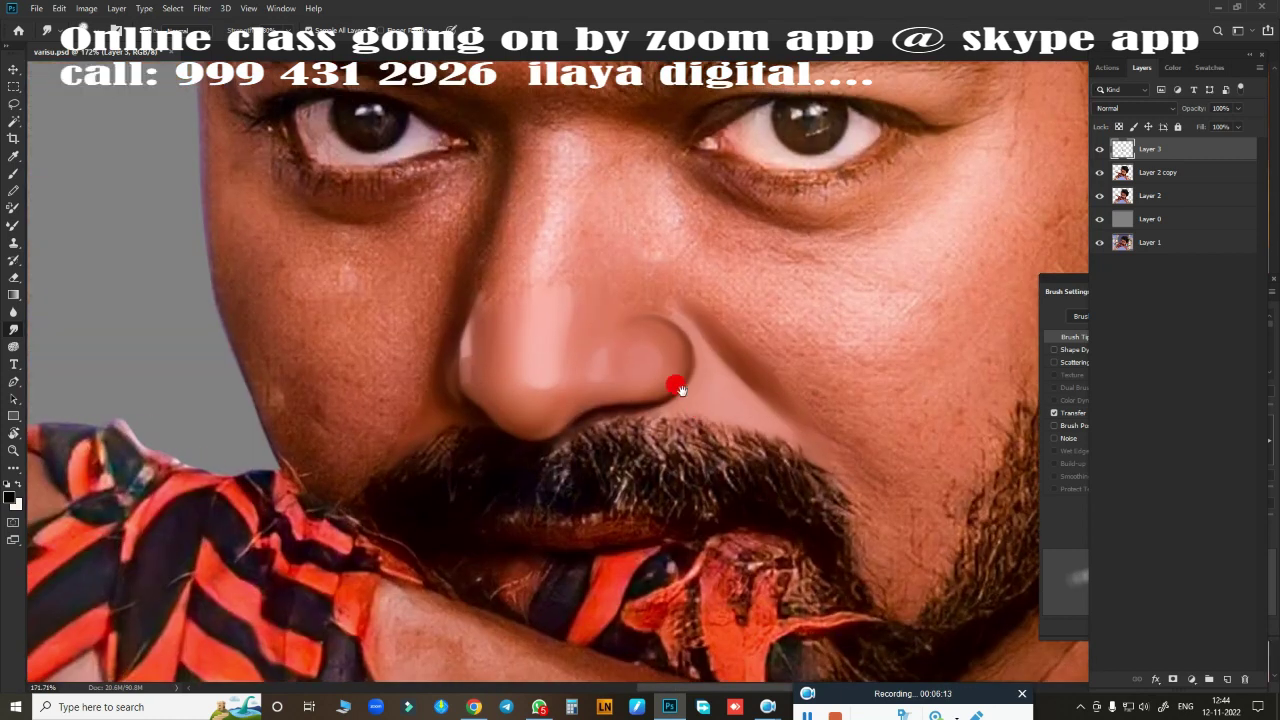
scroll(618, 387, up, 6)
scroll(609, 309, down, 1)
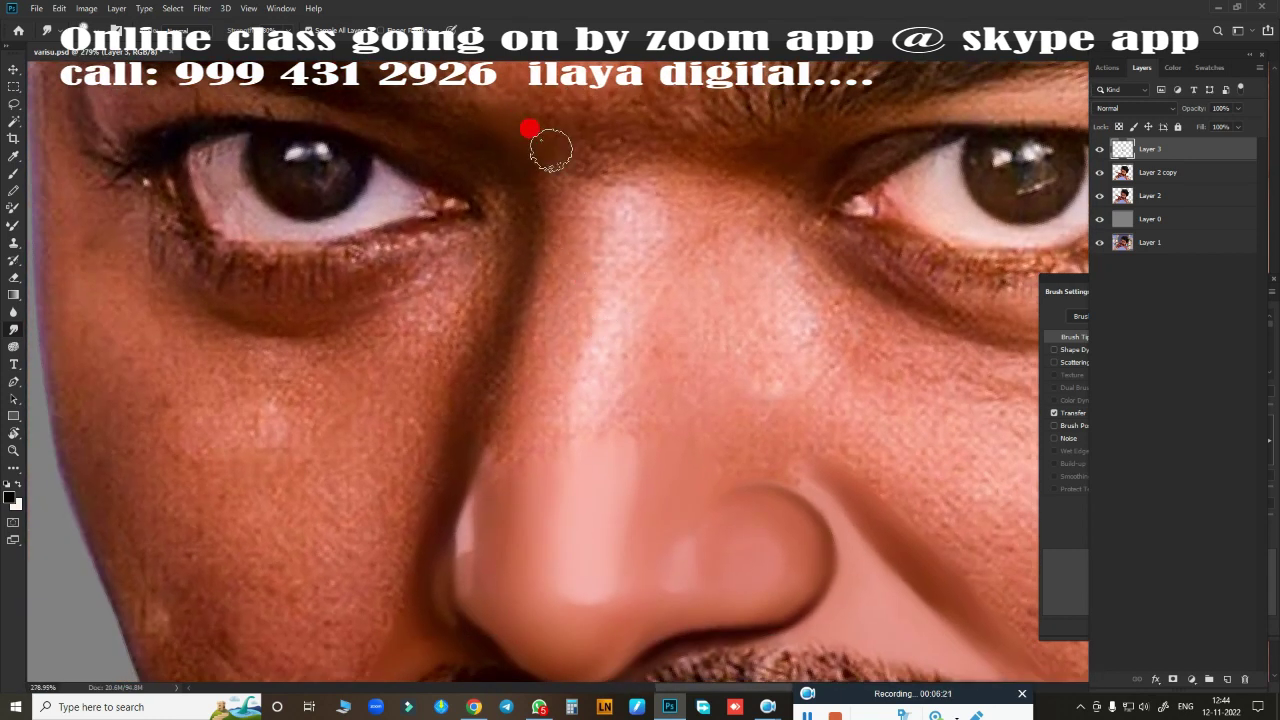
drag(558, 208, 544, 302)
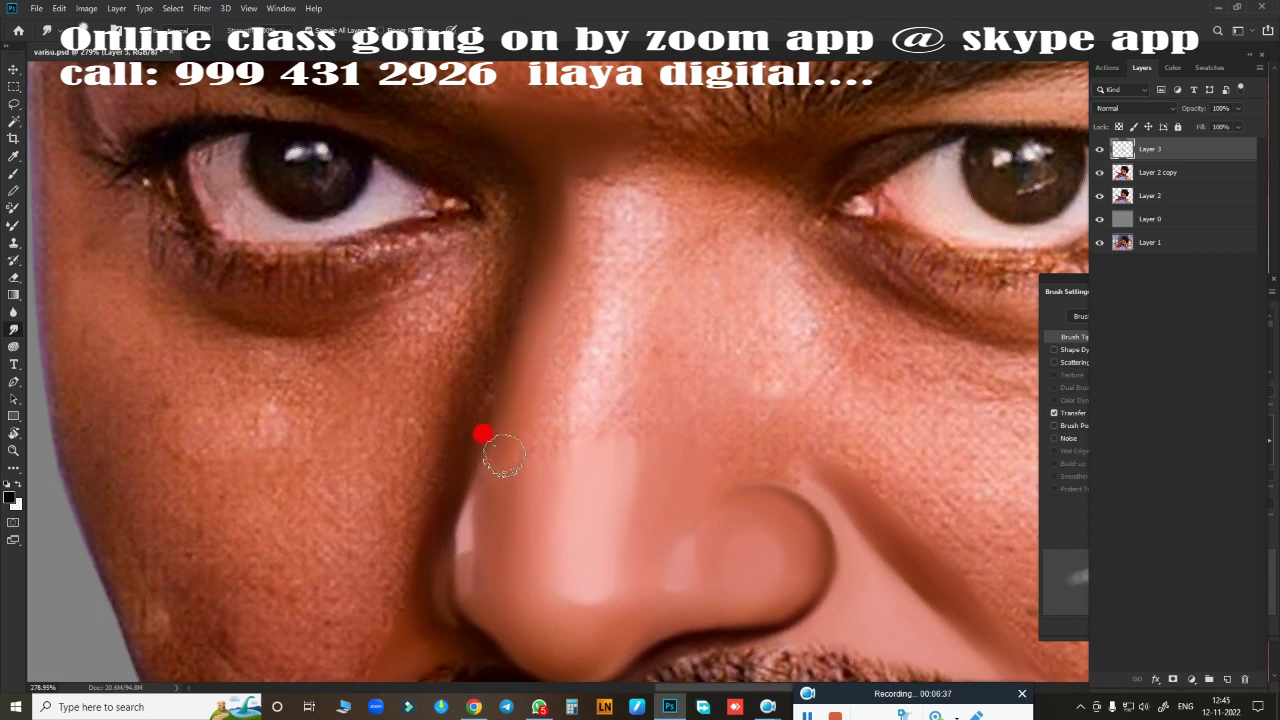
mouse_move(640, 257)
mouse_down()
mouse_move(631, 220)
mouse_move(631, 346)
mouse_move(582, 554)
mouse_move(563, 537)
mouse_move(585, 572)
mouse_move(613, 472)
mouse_move(586, 563)
mouse_move(623, 600)
mouse_move(615, 440)
mouse_move(599, 456)
mouse_move(599, 504)
mouse_move(634, 229)
mouse_move(599, 435)
mouse_move(609, 149)
mouse_move(571, 309)
mouse_up()
mouse_move(613, 207)
mouse_down()
mouse_move(586, 157)
mouse_move(534, 177)
mouse_move(591, 203)
mouse_move(682, 415)
mouse_move(668, 132)
mouse_up()
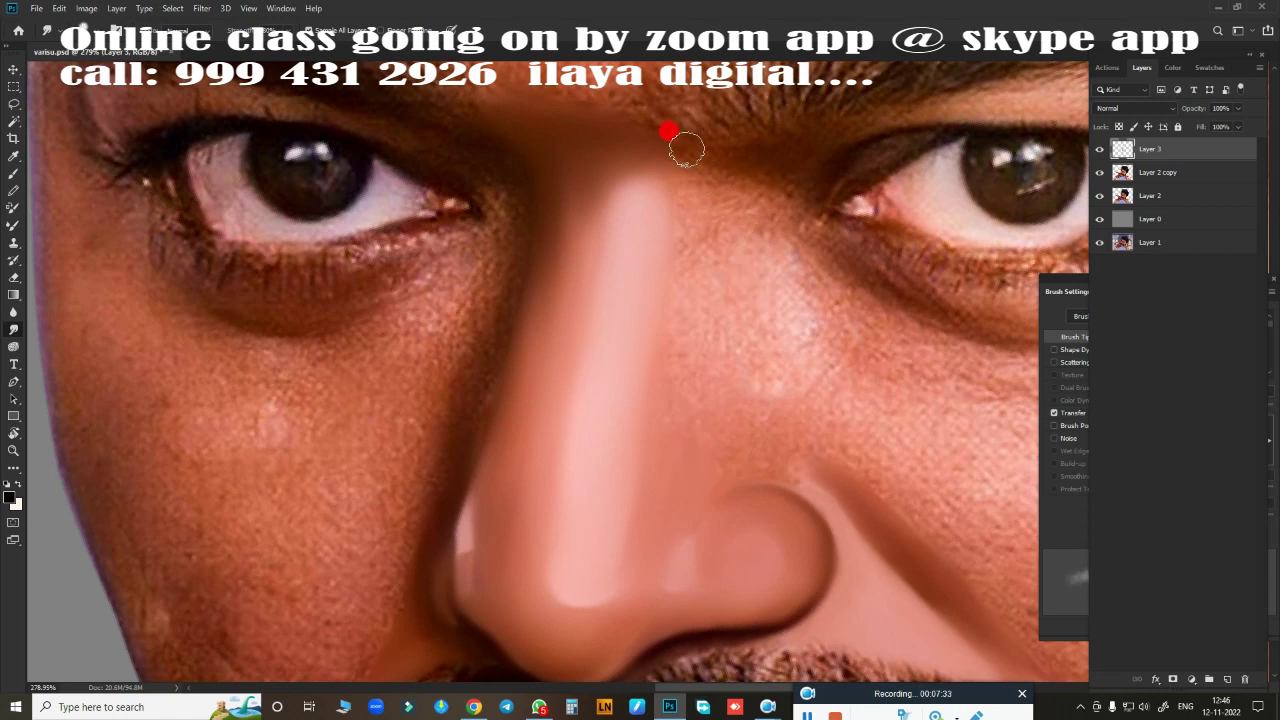
mouse_move(697, 181)
mouse_down()
mouse_move(703, 167)
mouse_move(731, 363)
mouse_move(686, 367)
mouse_move(683, 390)
mouse_up()
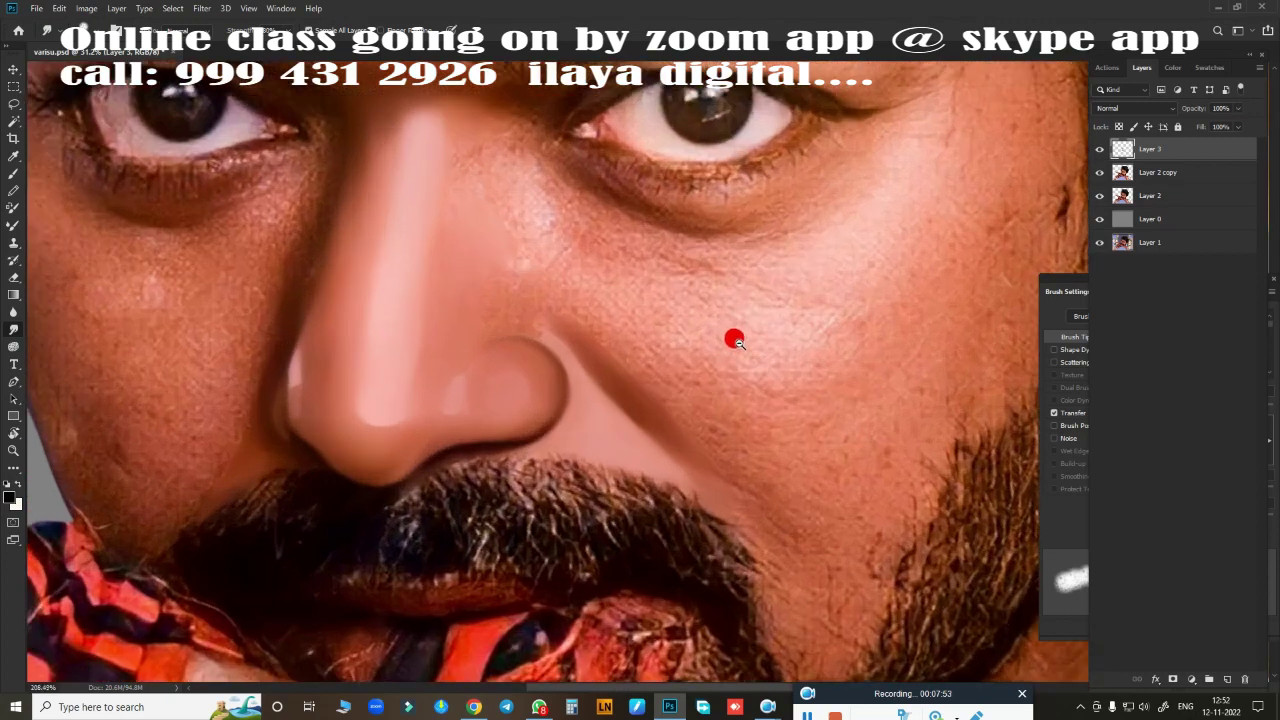
Step: Zoom in on the eye and smooth the skin band below the eyebrow
mouse_move(735, 340)
mouse_down()
mouse_move(614, 449)
mouse_move(669, 289)
mouse_up()
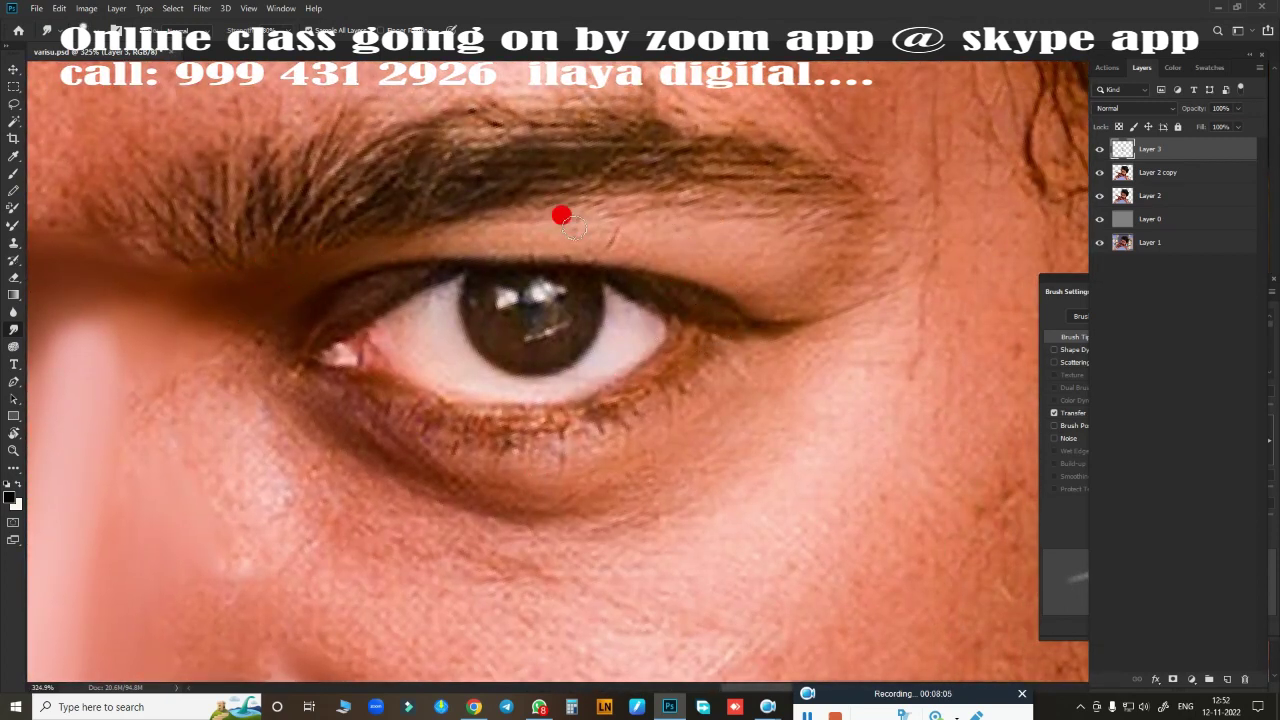
mouse_move(572, 227)
mouse_down()
mouse_move(697, 190)
mouse_move(811, 237)
mouse_up()
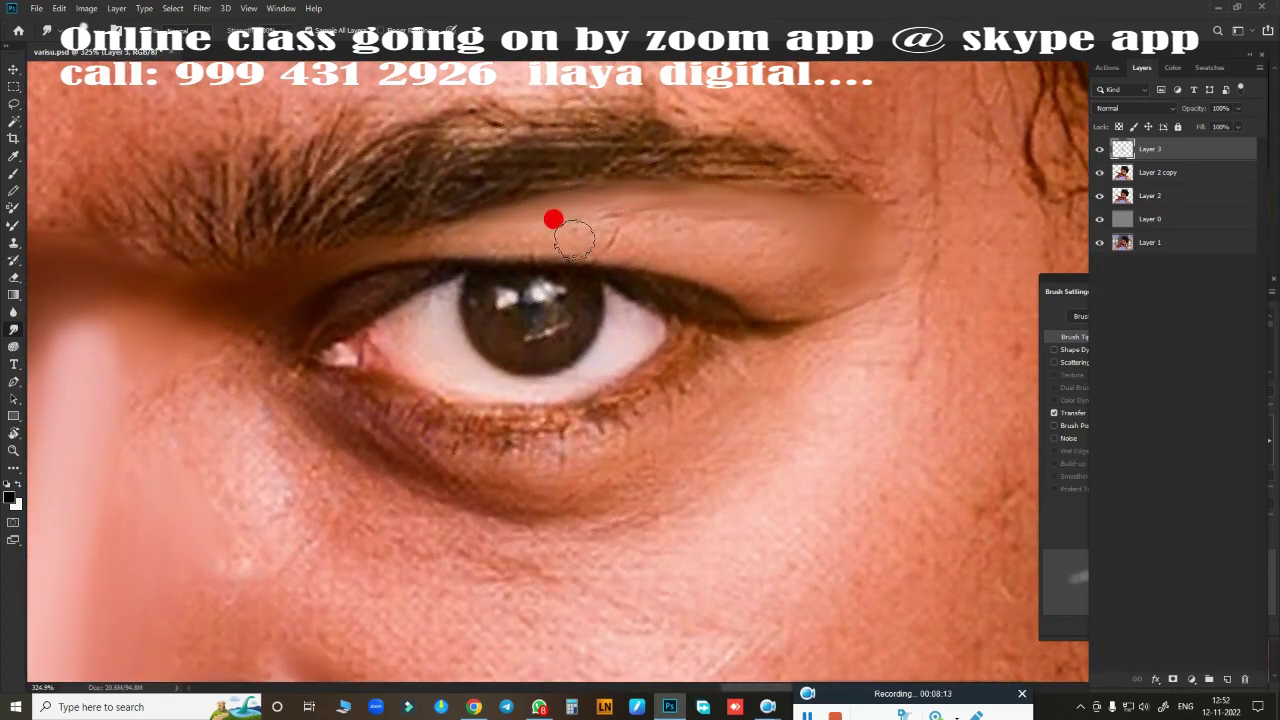
mouse_move(573, 238)
mouse_down()
mouse_move(697, 259)
mouse_move(446, 245)
mouse_move(296, 300)
mouse_move(657, 206)
mouse_move(649, 223)
mouse_move(800, 227)
mouse_move(788, 306)
mouse_move(829, 638)
mouse_move(822, 276)
mouse_move(849, 214)
mouse_move(783, 291)
mouse_up()
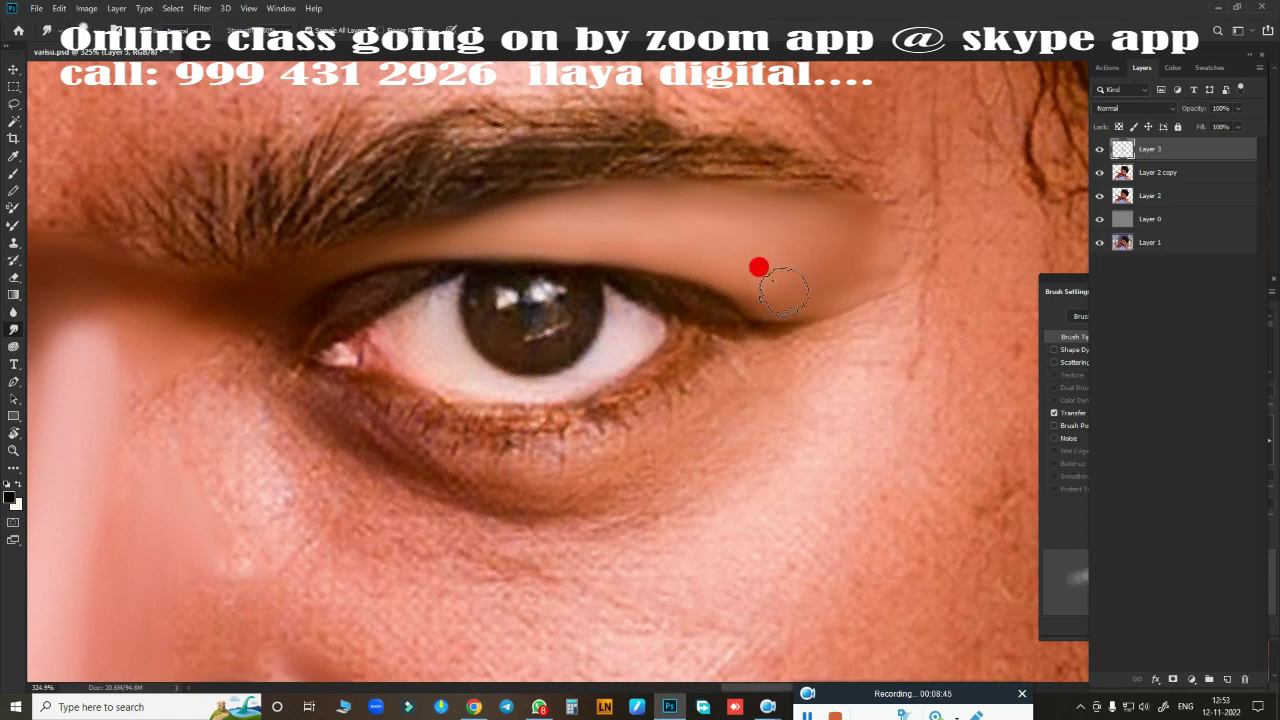
scroll(655, 215, down, 2)
Step: Lighten the dark shadow under the eye and smooth the skin along the nose crease
scroll(671, 271, down, 3)
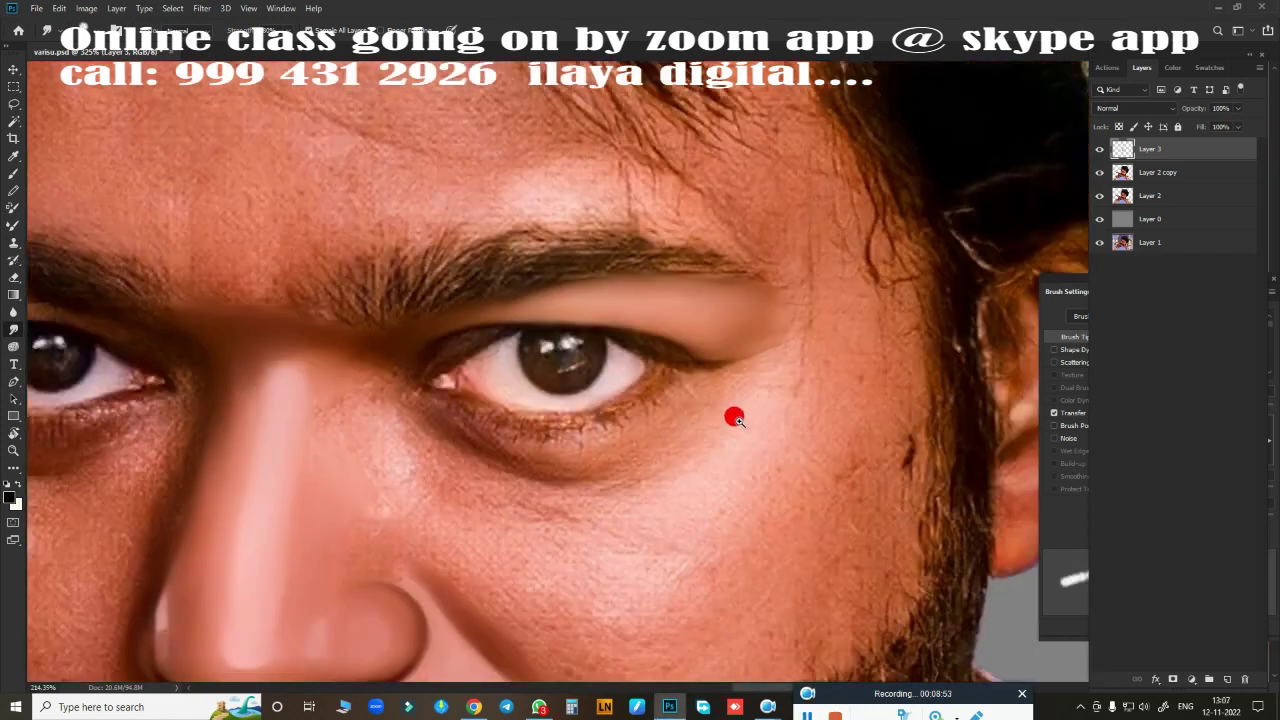
drag(734, 417, 784, 329)
scroll(773, 328, up, 2)
scroll(803, 351, up, 1)
scroll(726, 320, up, 1)
scroll(826, 297, up, 1)
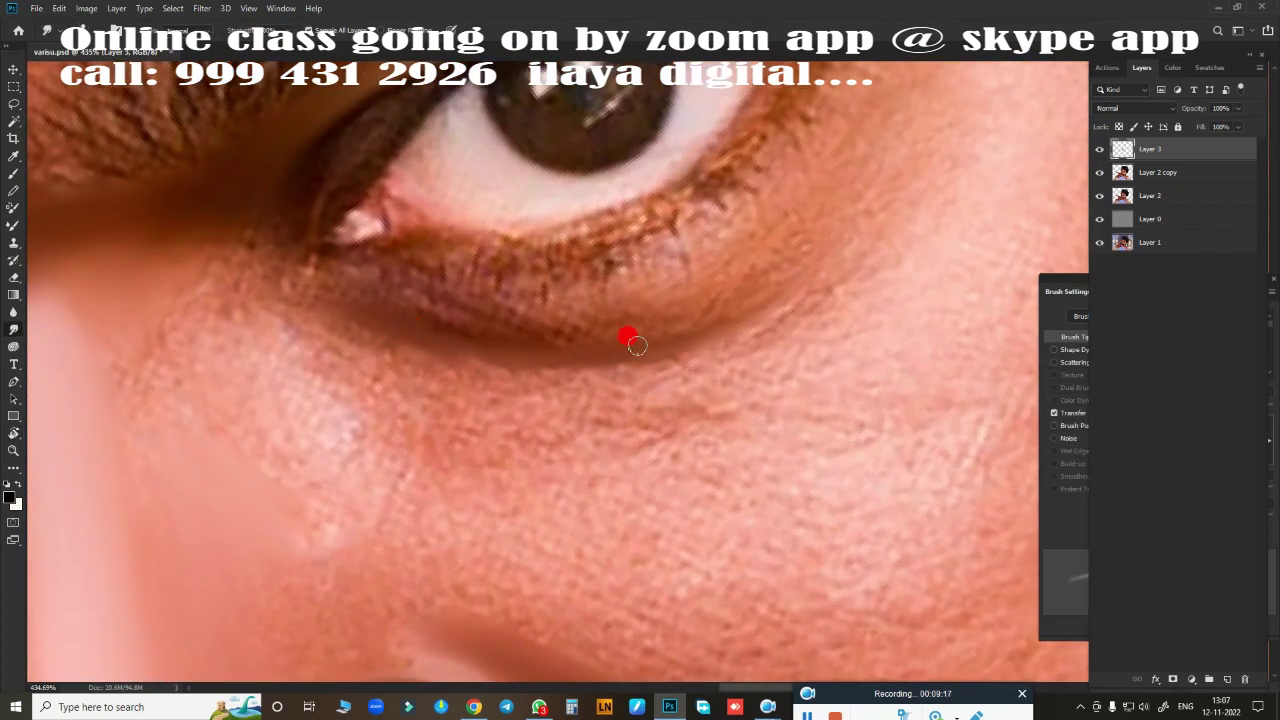
drag(578, 399, 758, 350)
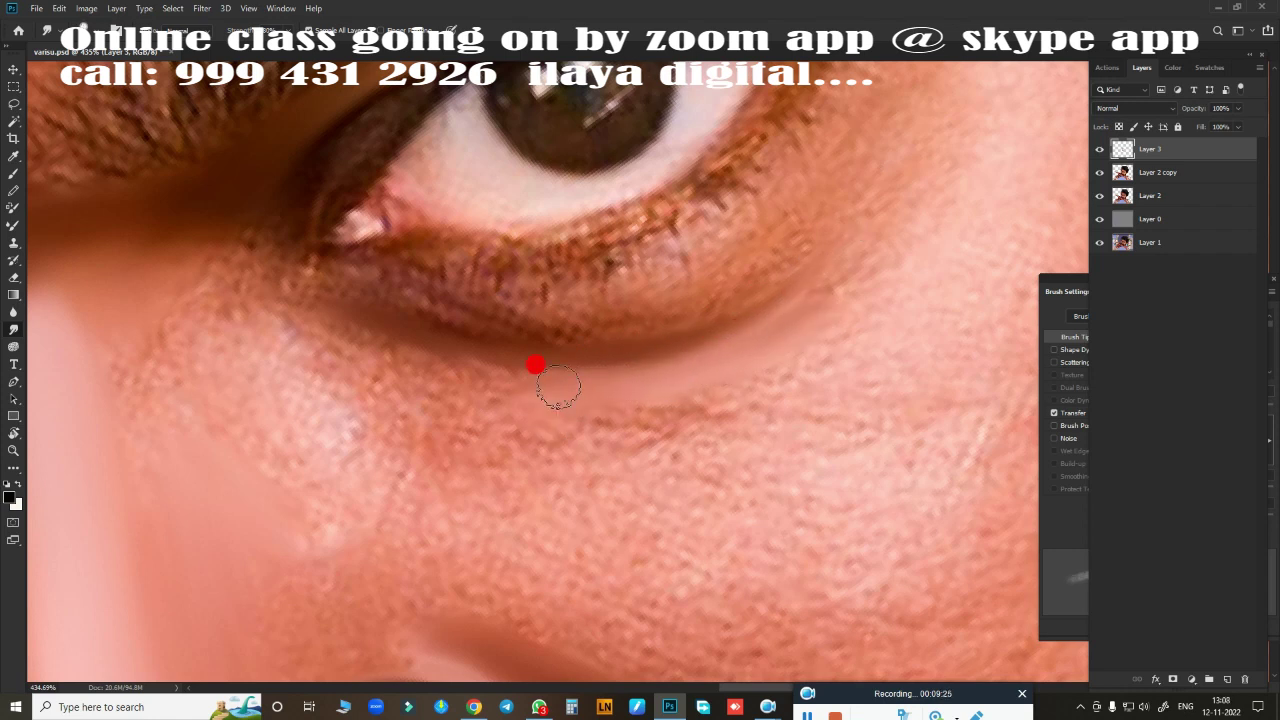
mouse_move(557, 386)
mouse_down()
mouse_move(737, 389)
mouse_move(826, 297)
mouse_move(682, 380)
mouse_up()
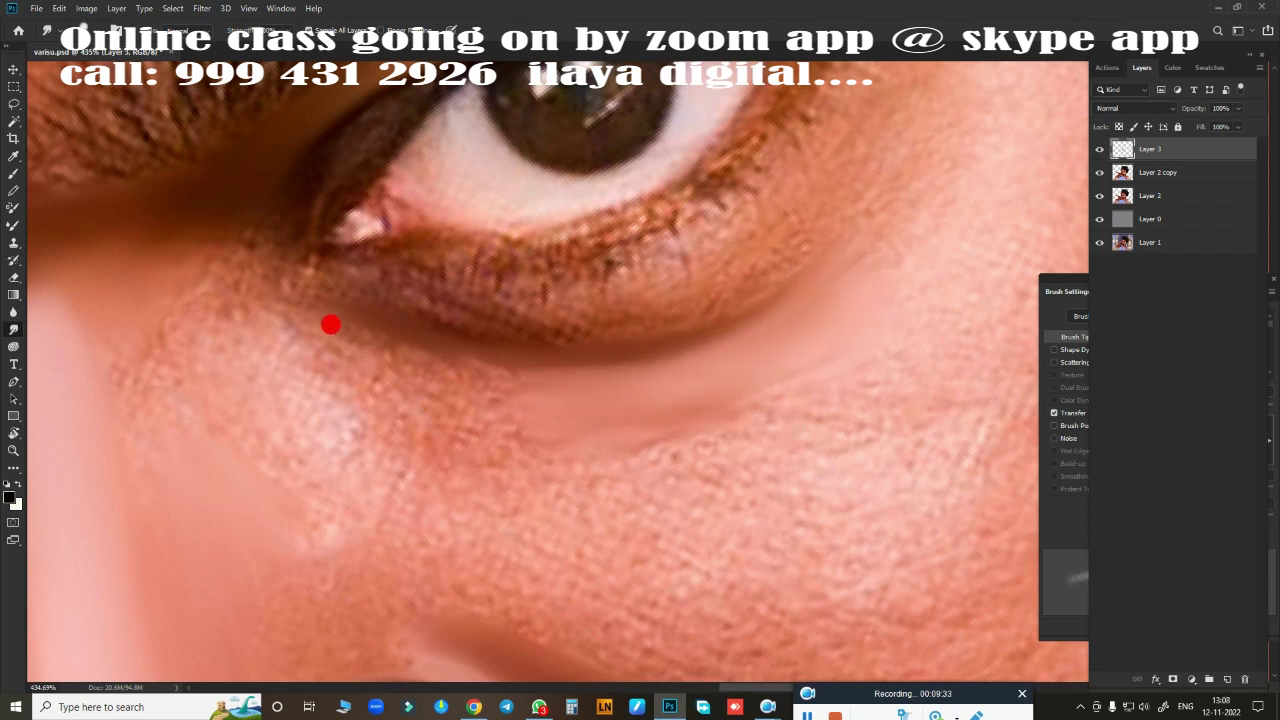
drag(330, 324, 505, 375)
mouse_move(347, 338)
mouse_down()
mouse_move(506, 386)
mouse_move(266, 360)
mouse_move(294, 366)
mouse_move(176, 198)
mouse_move(177, 269)
mouse_move(111, 317)
mouse_move(103, 231)
mouse_move(320, 383)
mouse_move(469, 429)
mouse_move(271, 323)
mouse_move(222, 437)
mouse_move(214, 194)
mouse_move(415, 321)
mouse_up()
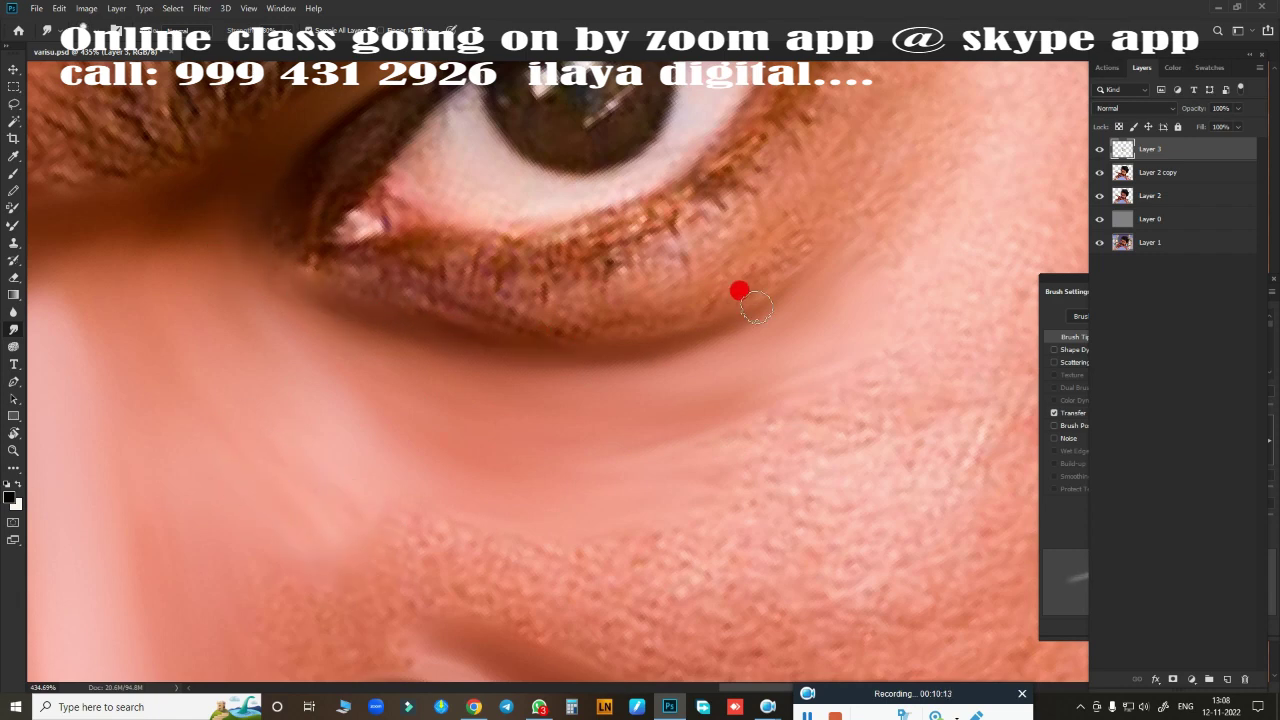
mouse_move(756, 308)
mouse_down()
mouse_move(740, 374)
mouse_move(691, 454)
mouse_move(597, 370)
mouse_move(519, 356)
mouse_move(486, 240)
mouse_move(469, 226)
mouse_move(449, 280)
mouse_move(459, 372)
mouse_up()
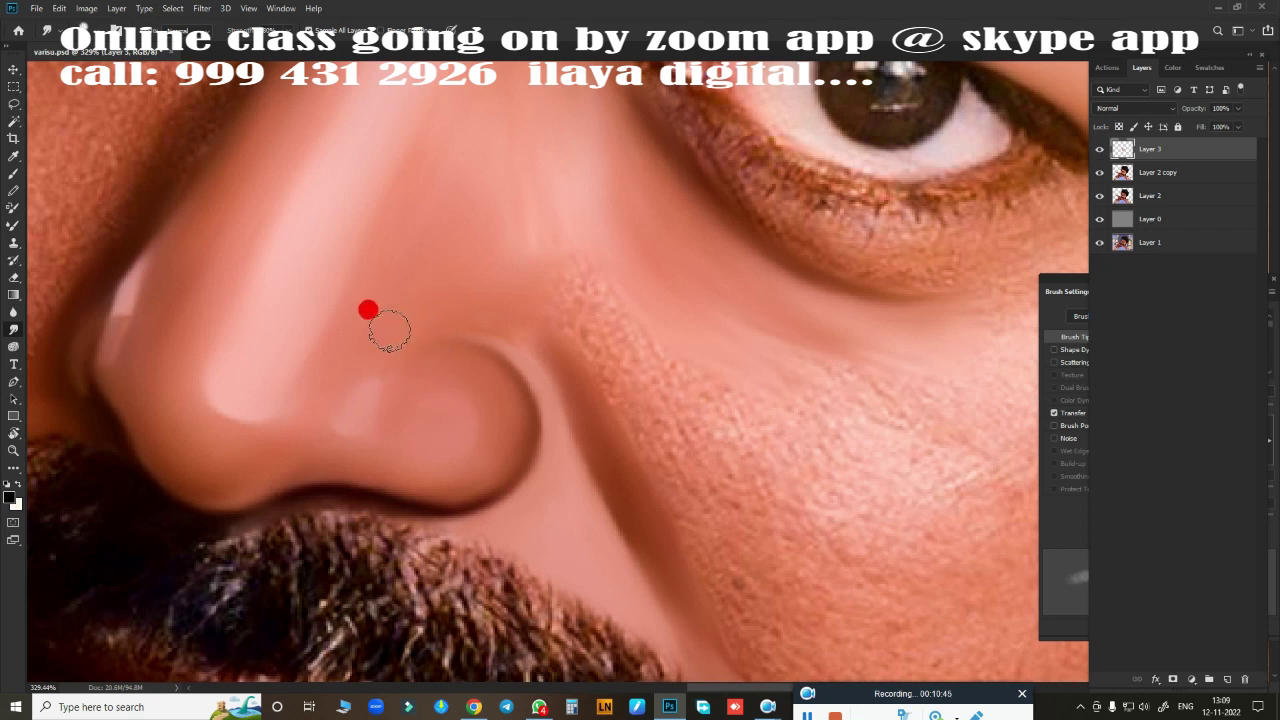
mouse_move(389, 330)
mouse_down()
mouse_move(486, 314)
mouse_move(512, 326)
mouse_move(500, 200)
mouse_move(623, 334)
mouse_move(600, 337)
mouse_move(600, 430)
mouse_move(631, 457)
mouse_move(600, 351)
mouse_move(677, 408)
mouse_move(633, 300)
mouse_move(750, 580)
mouse_move(770, 575)
mouse_move(694, 446)
mouse_move(842, 558)
mouse_up()
Step: Zoom in on the eye and blend the under-eye skin and glittery lower lash line
key(h)
mouse_move(774, 490)
mouse_down()
mouse_move(818, 376)
mouse_move(802, 406)
mouse_up()
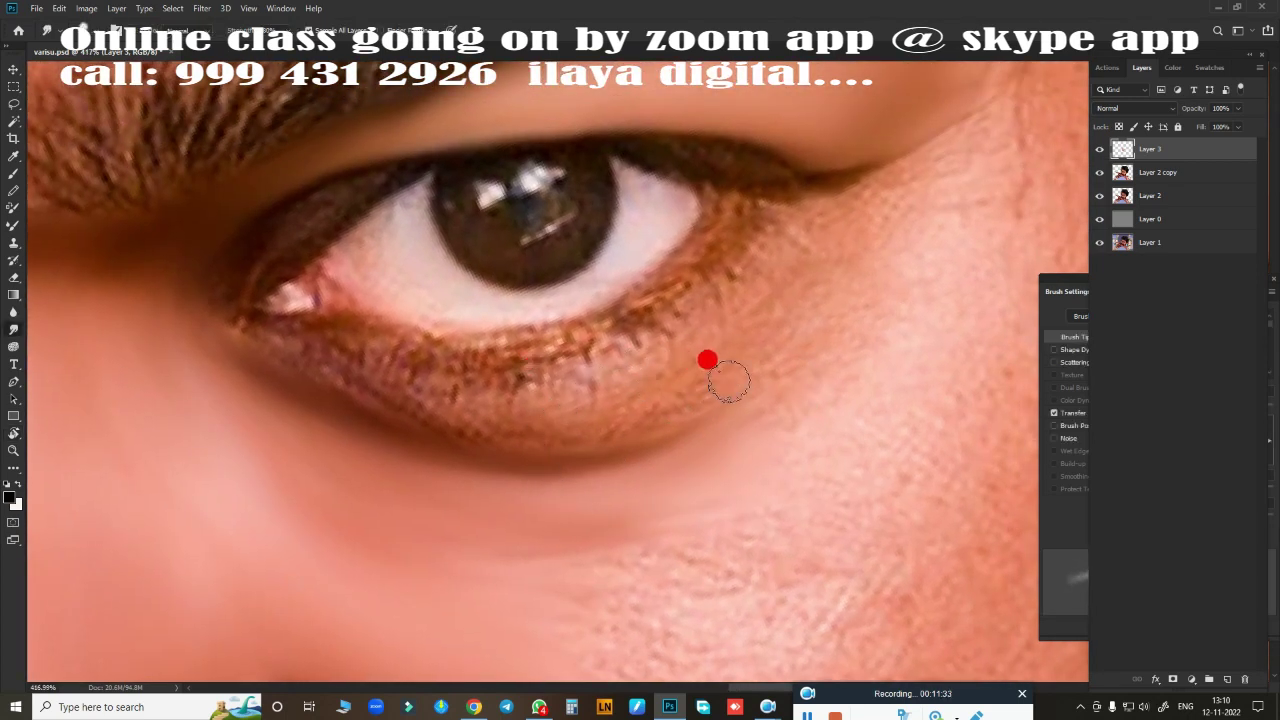
mouse_move(728, 380)
mouse_down()
mouse_move(674, 403)
mouse_move(503, 423)
mouse_move(686, 403)
mouse_move(512, 432)
mouse_up()
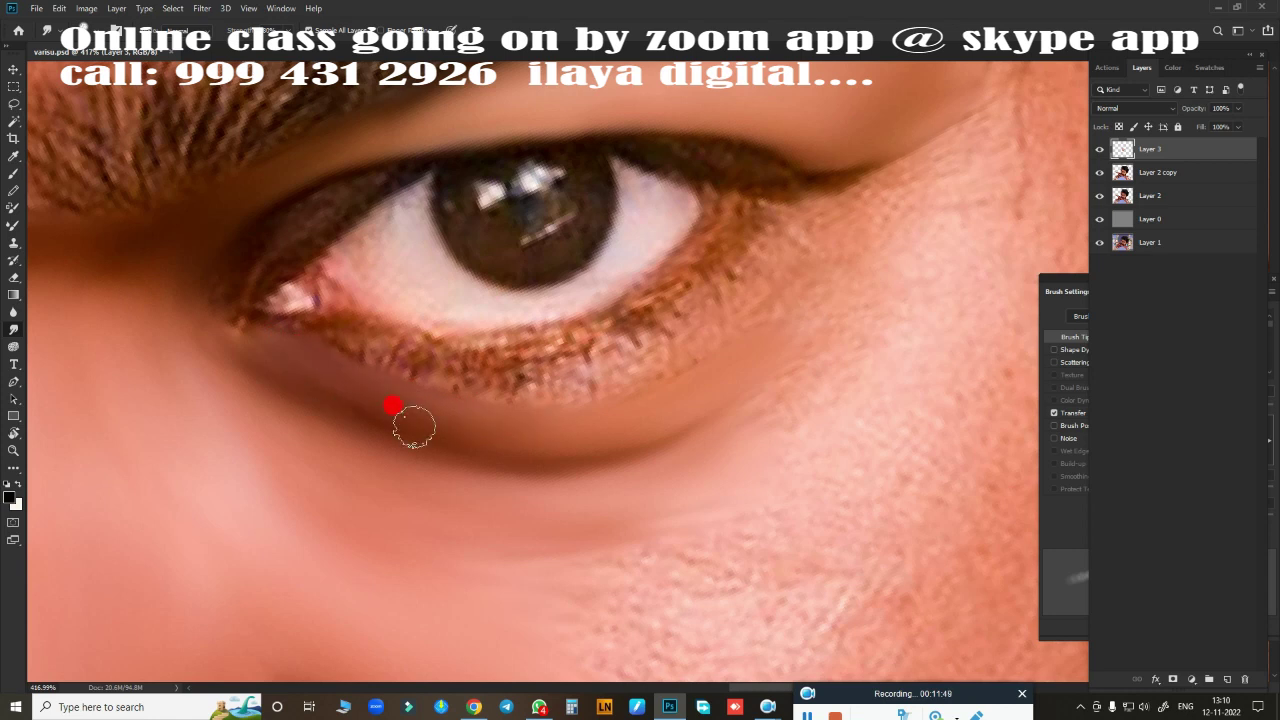
mouse_move(414, 427)
mouse_down()
mouse_move(808, 289)
mouse_move(657, 354)
mouse_move(517, 380)
mouse_move(373, 370)
mouse_up()
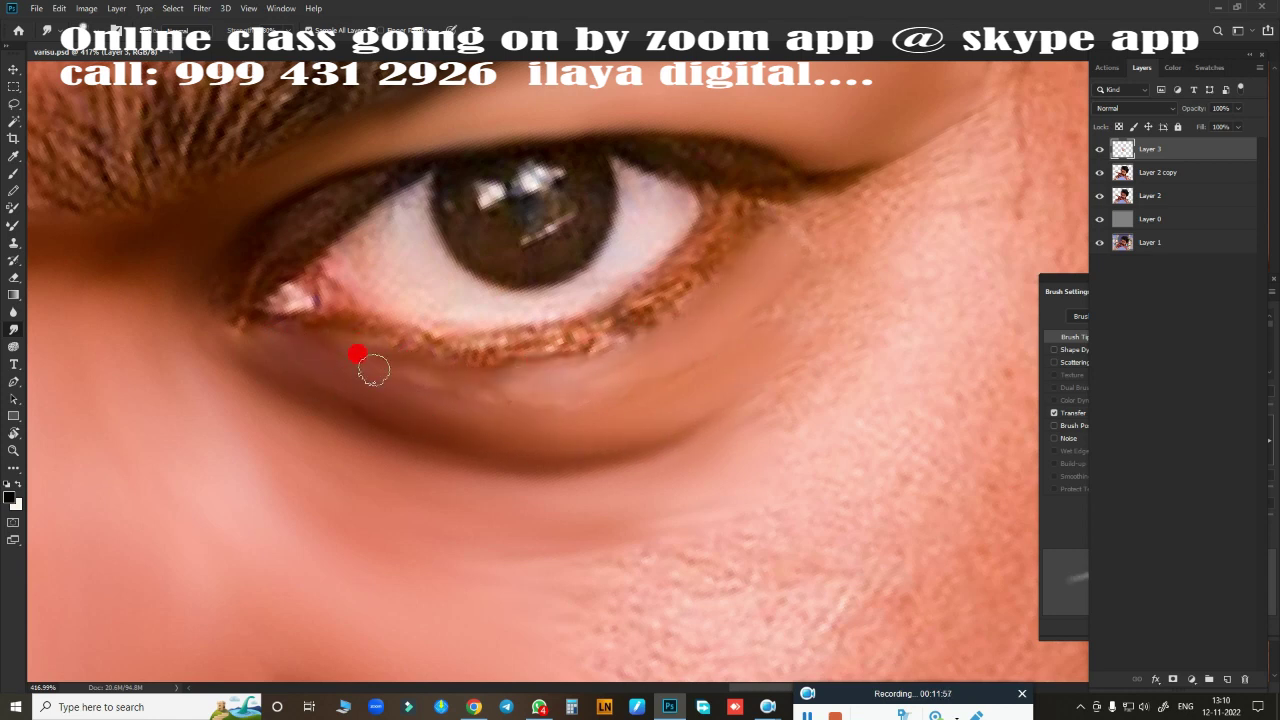
mouse_move(459, 371)
mouse_down()
mouse_move(334, 357)
mouse_move(769, 271)
mouse_move(674, 302)
mouse_up()
mouse_move(666, 345)
mouse_down()
mouse_move(431, 371)
mouse_move(397, 360)
mouse_move(831, 231)
mouse_move(787, 230)
mouse_move(709, 309)
mouse_move(611, 360)
mouse_move(817, 254)
mouse_move(973, 150)
mouse_move(957, 266)
mouse_move(829, 309)
mouse_move(918, 321)
mouse_move(760, 455)
mouse_move(666, 474)
mouse_move(783, 436)
mouse_move(615, 535)
mouse_move(268, 218)
mouse_up()
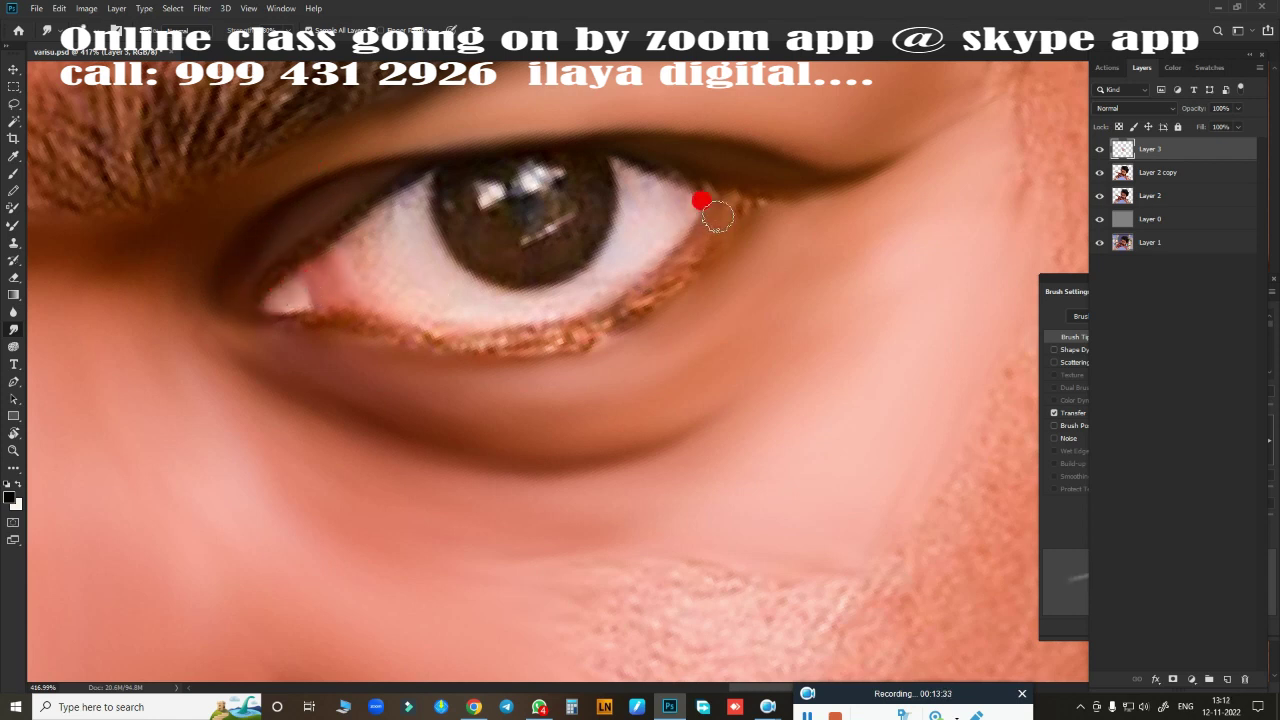
mouse_move(701, 201)
mouse_down()
mouse_move(654, 280)
mouse_move(597, 300)
mouse_move(650, 285)
mouse_move(446, 331)
mouse_move(261, 311)
mouse_up()
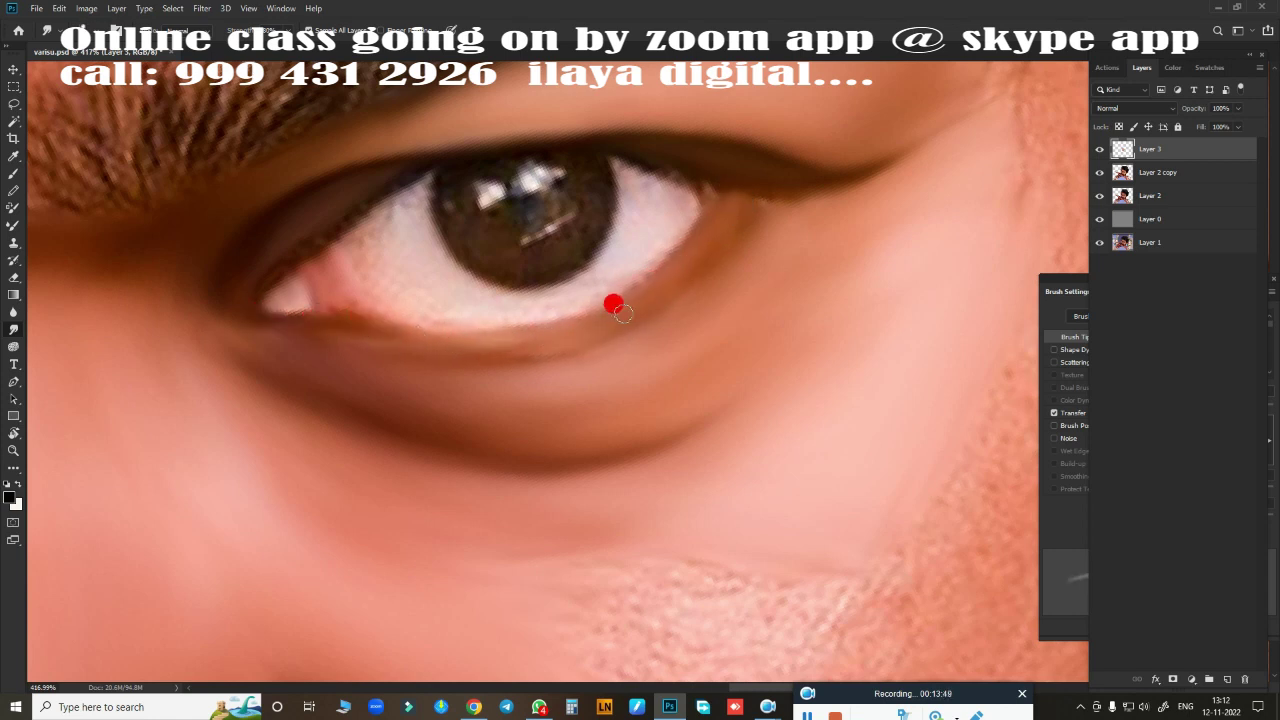
drag(614, 305, 598, 318)
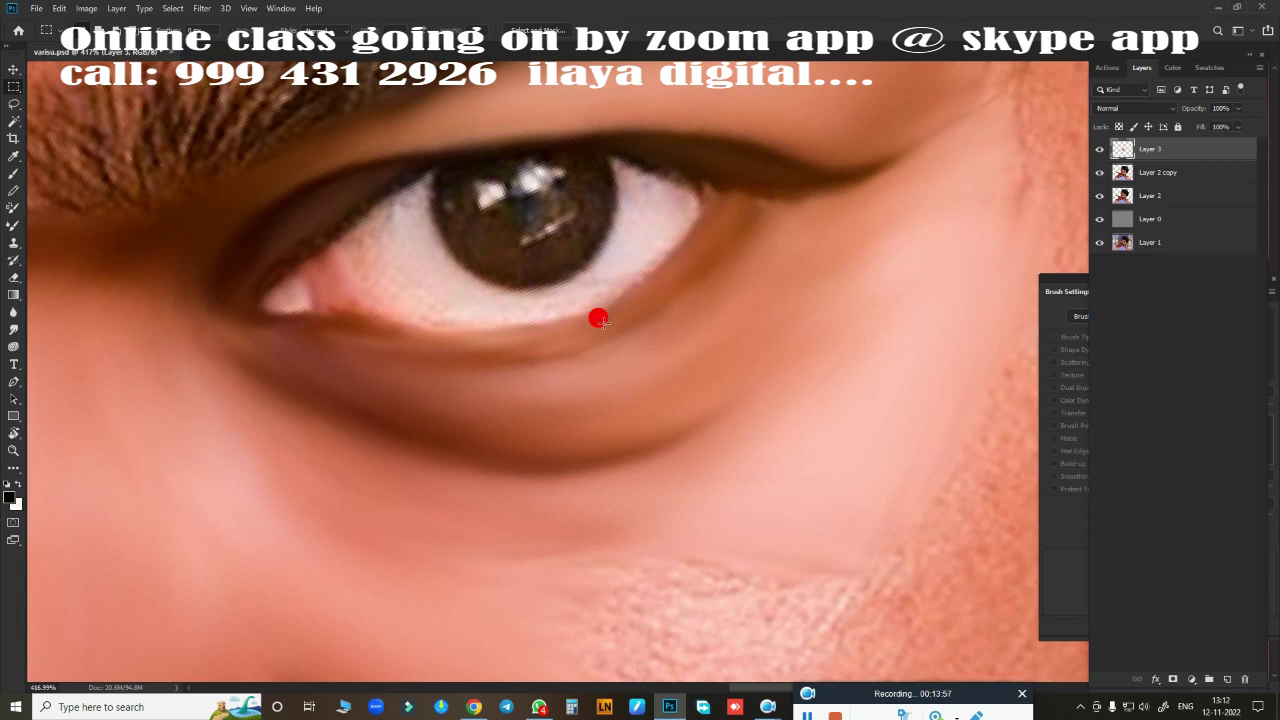
Step: Select the iris with an elliptical marquee and smudge it flat inside the selection
right_click(13, 87)
click(63, 100)
drag(525, 208, 654, 278)
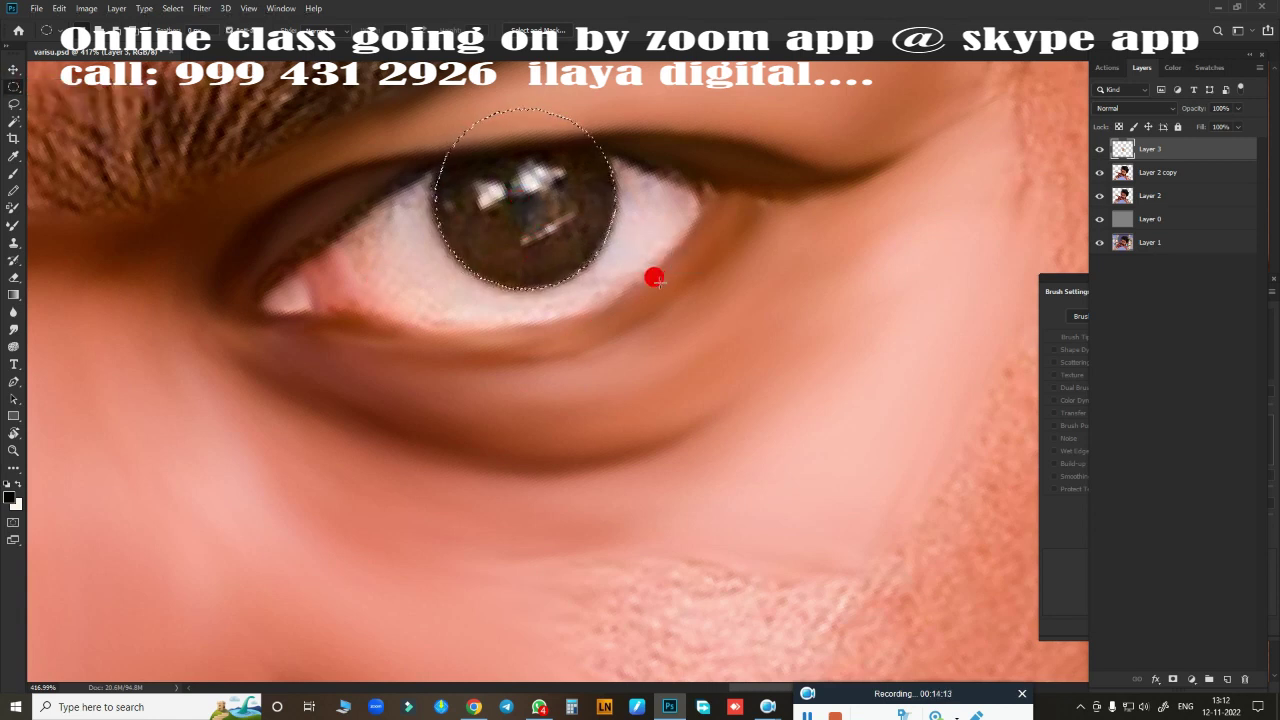
key(o)
mouse_move(487, 172)
mouse_down()
mouse_move(546, 222)
mouse_move(609, 177)
mouse_move(503, 260)
mouse_move(517, 202)
mouse_up()
Step: Add Layer 4 and paint the eye white around the iris a smooth, even light tone
click(1228, 679)
click(1100, 172)
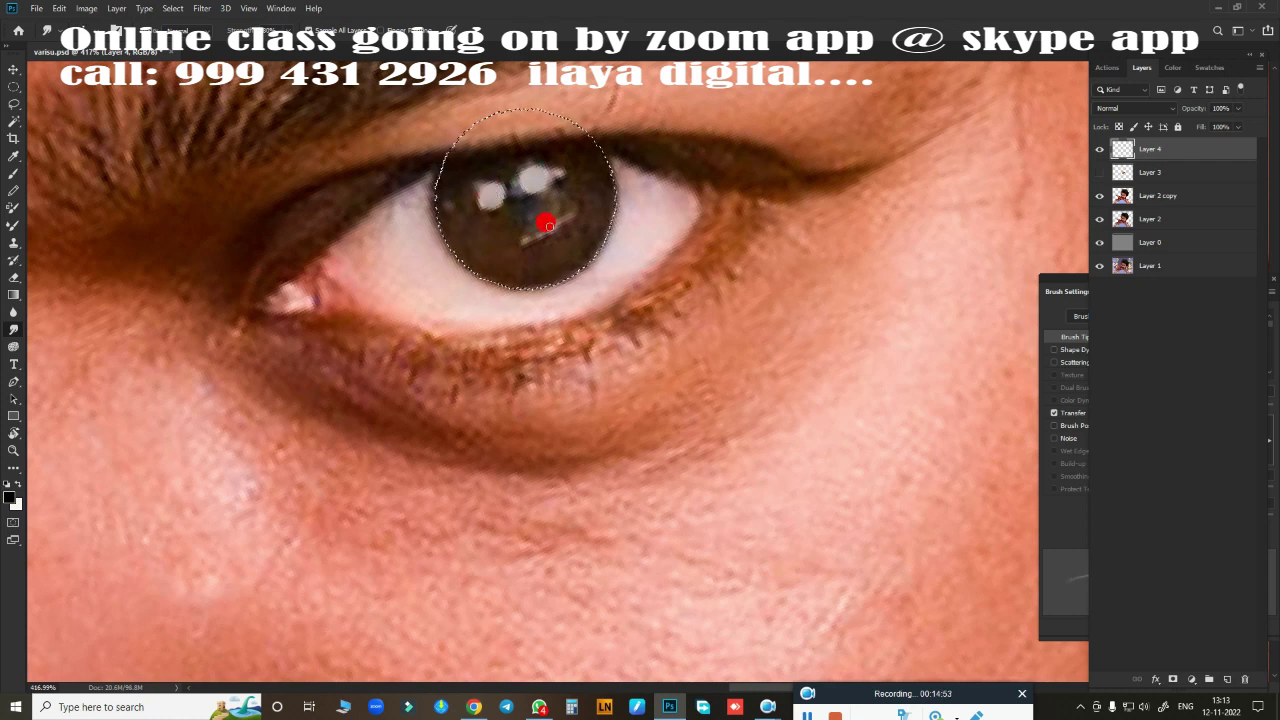
key(ctrl+z)
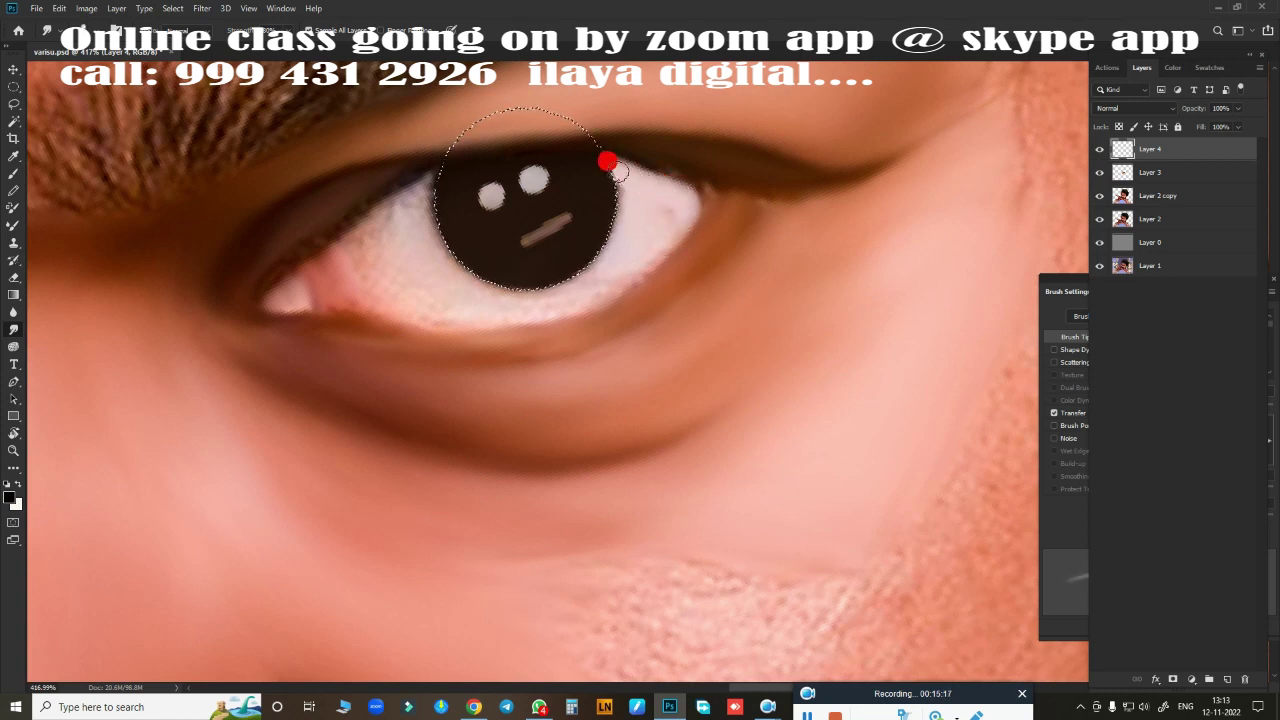
drag(656, 231, 636, 237)
drag(651, 182, 666, 200)
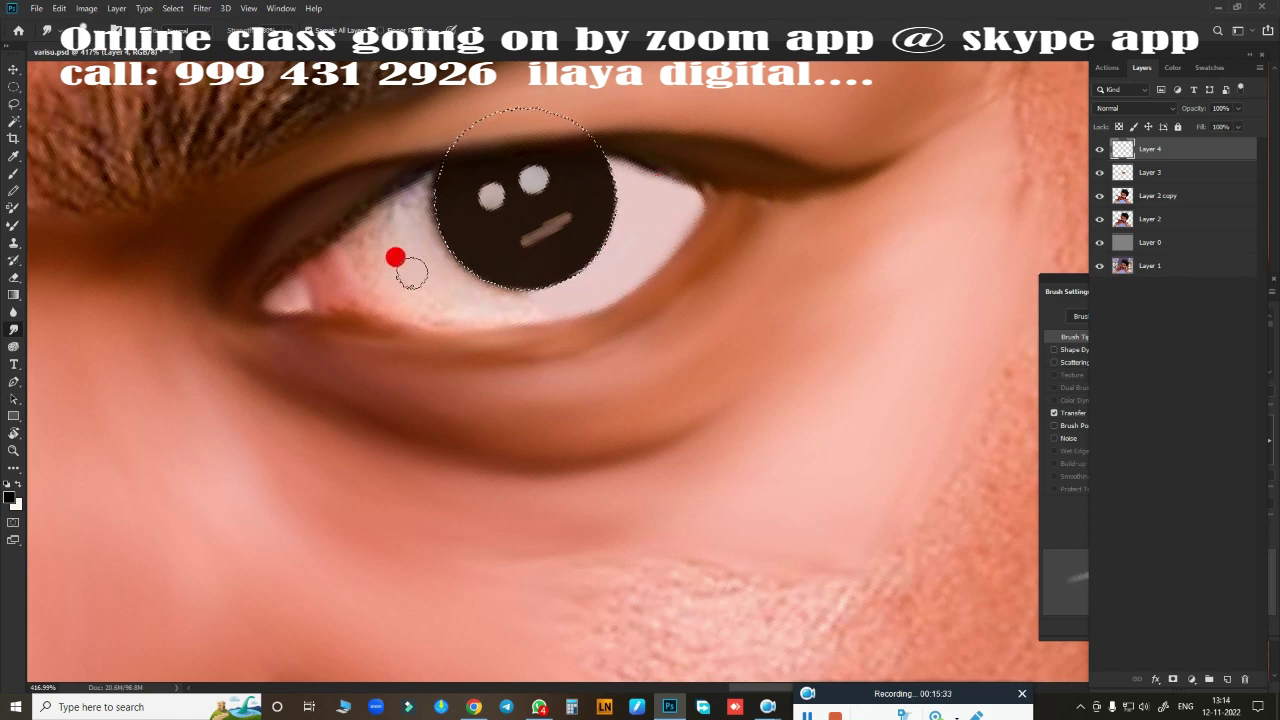
mouse_move(411, 272)
mouse_down()
mouse_move(377, 265)
mouse_move(398, 227)
mouse_up()
drag(372, 272, 410, 290)
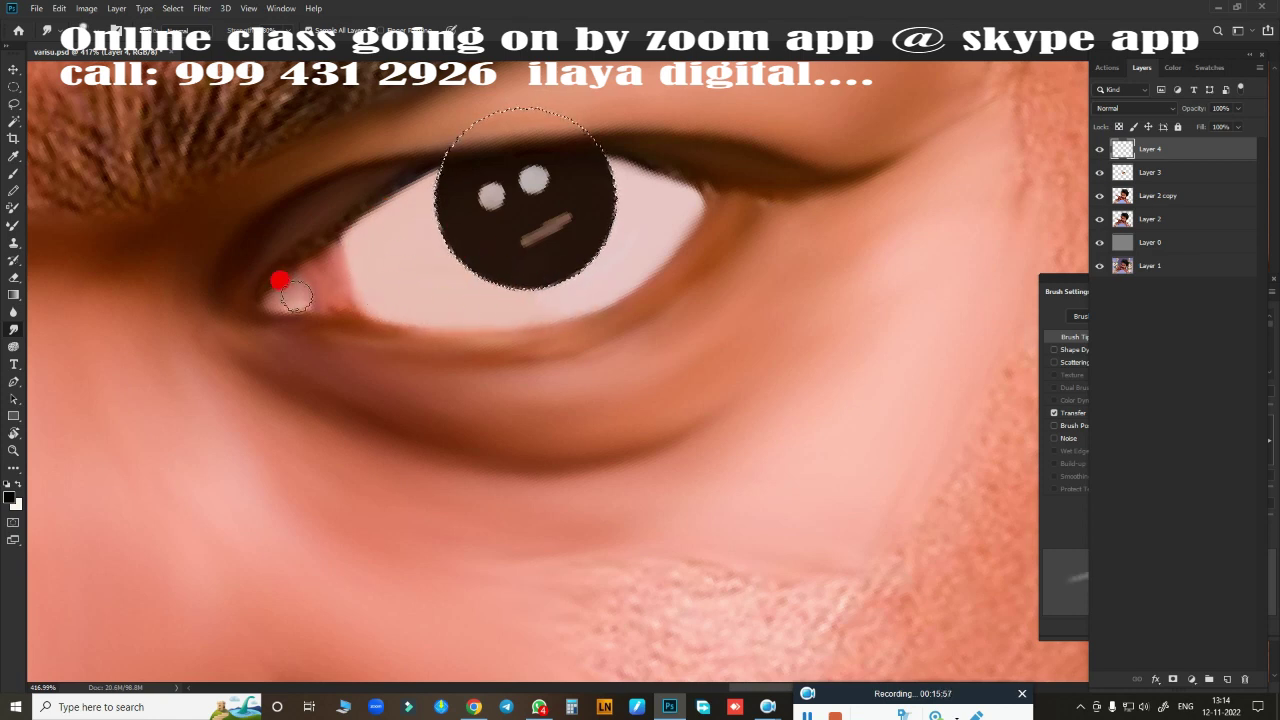
mouse_move(314, 289)
mouse_down()
mouse_move(360, 268)
mouse_move(347, 233)
mouse_up()
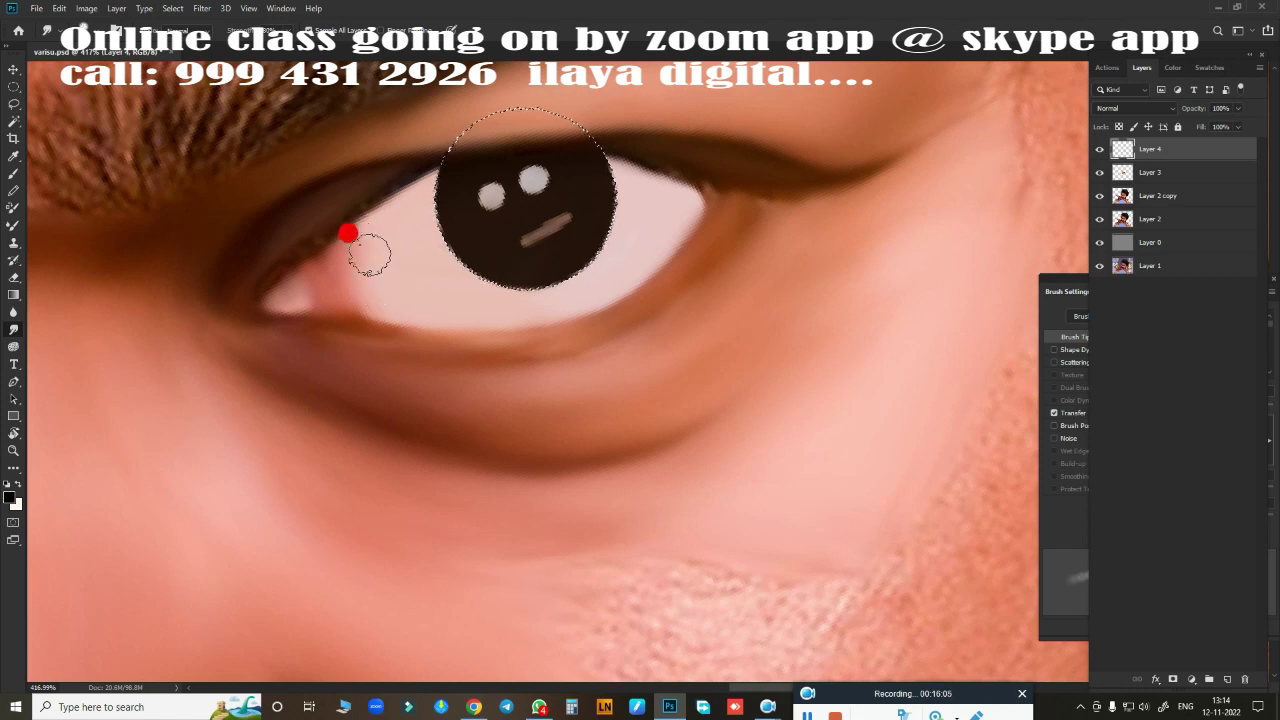
Step: Pick a new brush preset and smudge the forehead patch above the eyebrow and the temple
right_click(614, 303)
click(880, 529)
drag(445, 276, 280, 262)
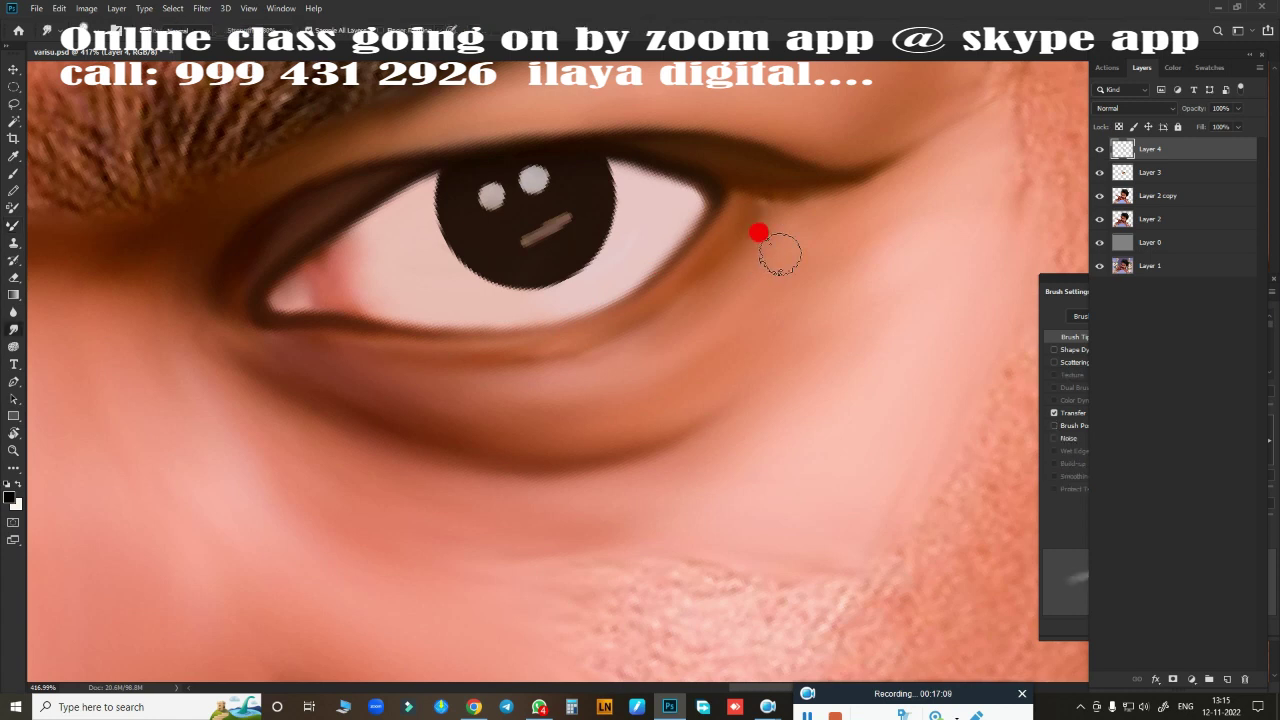
key(r)
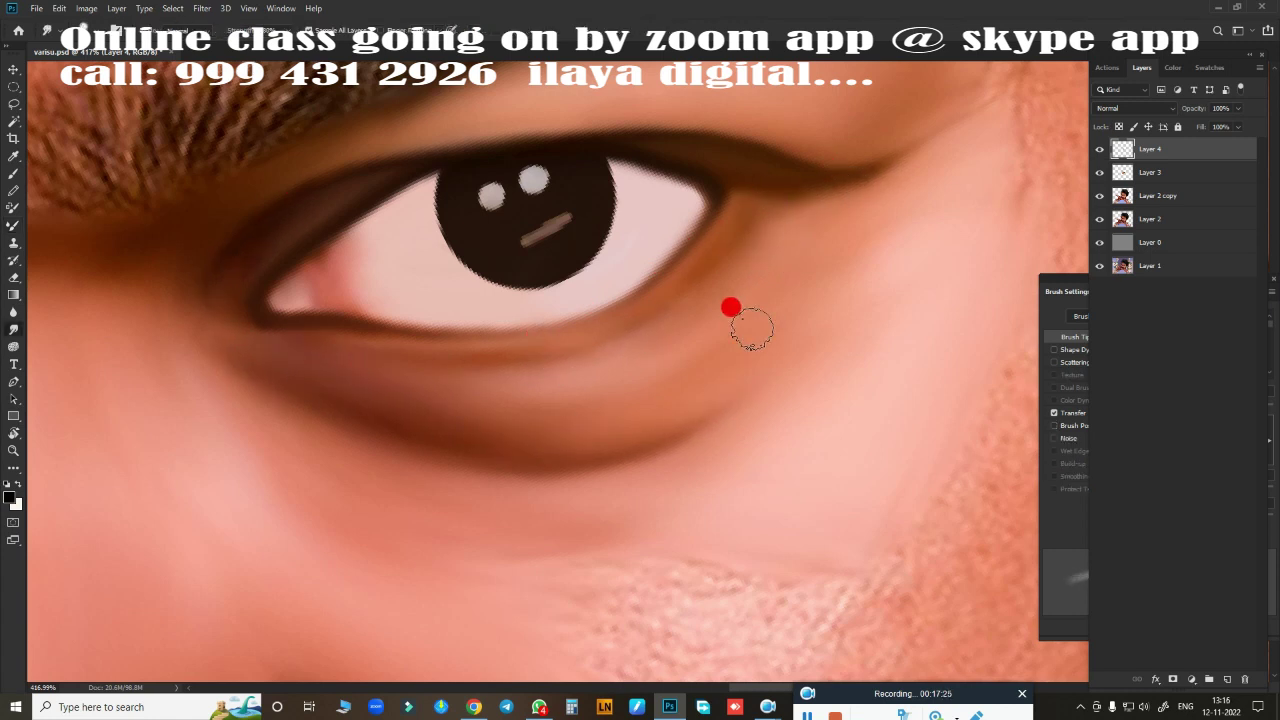
scroll(731, 307, down, 5)
scroll(751, 466, up, 2)
scroll(909, 363, up, 2)
scroll(866, 400, up, 1)
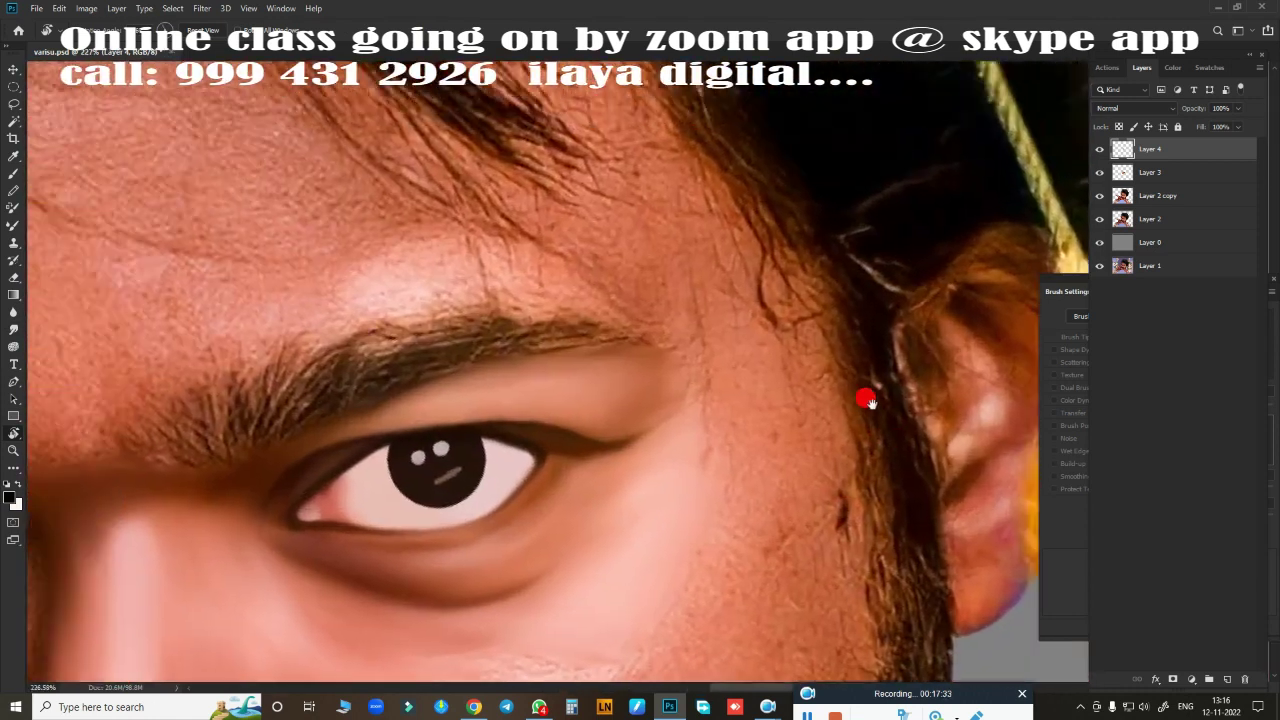
scroll(866, 400, up, 1)
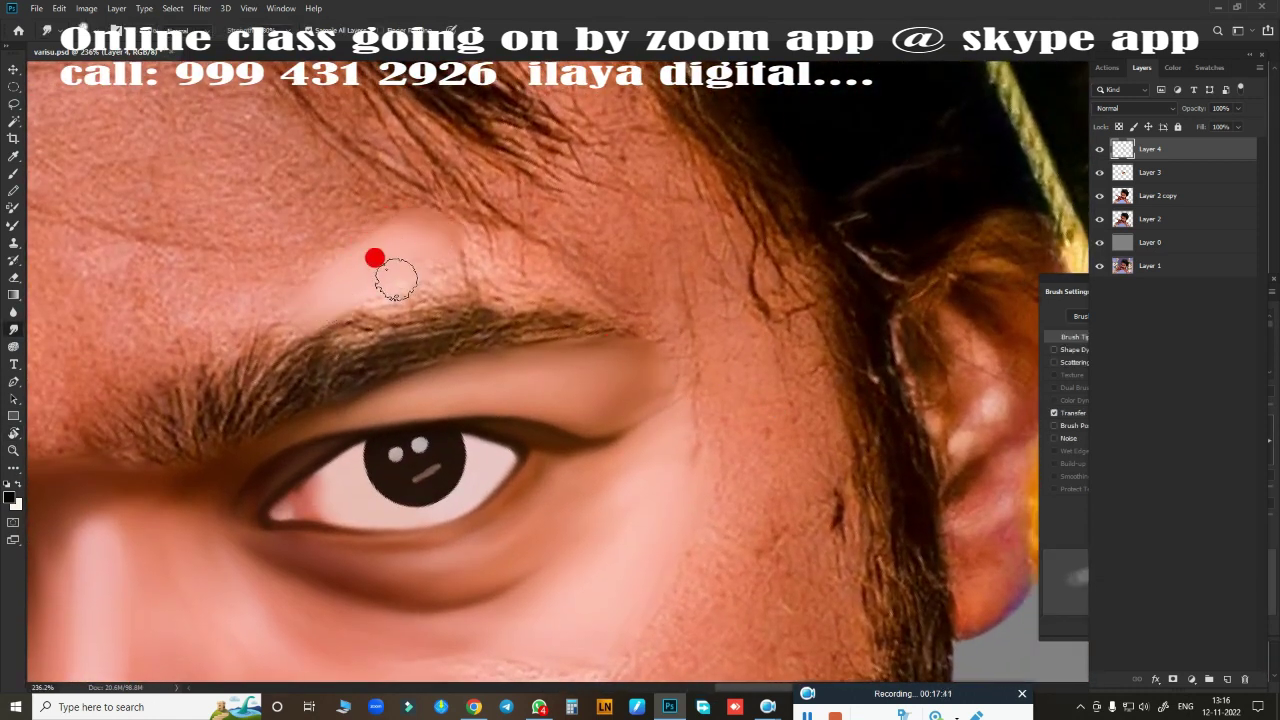
mouse_move(396, 280)
mouse_down()
mouse_move(488, 241)
mouse_move(556, 281)
mouse_move(525, 287)
mouse_move(436, 236)
mouse_move(405, 240)
mouse_move(176, 346)
mouse_move(206, 284)
mouse_move(309, 297)
mouse_move(557, 214)
mouse_move(557, 237)
mouse_move(662, 180)
mouse_move(775, 290)
mouse_move(860, 520)
mouse_up()
mouse_move(860, 520)
mouse_down()
mouse_move(737, 257)
mouse_move(586, 157)
mouse_move(689, 203)
mouse_move(749, 257)
mouse_move(549, 200)
mouse_move(594, 143)
mouse_move(654, 369)
mouse_move(706, 486)
mouse_move(709, 366)
mouse_move(789, 577)
mouse_move(811, 471)
mouse_move(766, 366)
mouse_move(829, 491)
mouse_move(731, 334)
mouse_up()
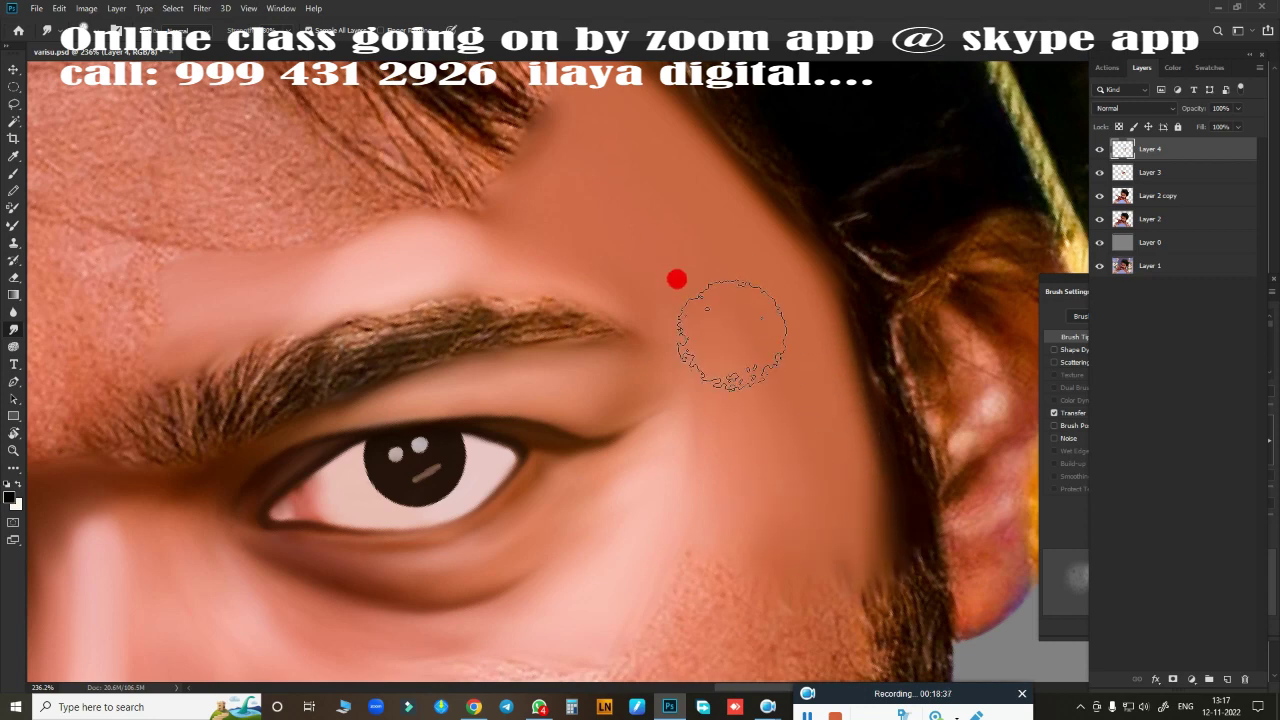
Step: With an enlarged Smudge brush, smooth the cheek skin down to the beard edge
scroll(757, 409, down, 3)
drag(849, 380, 823, 149)
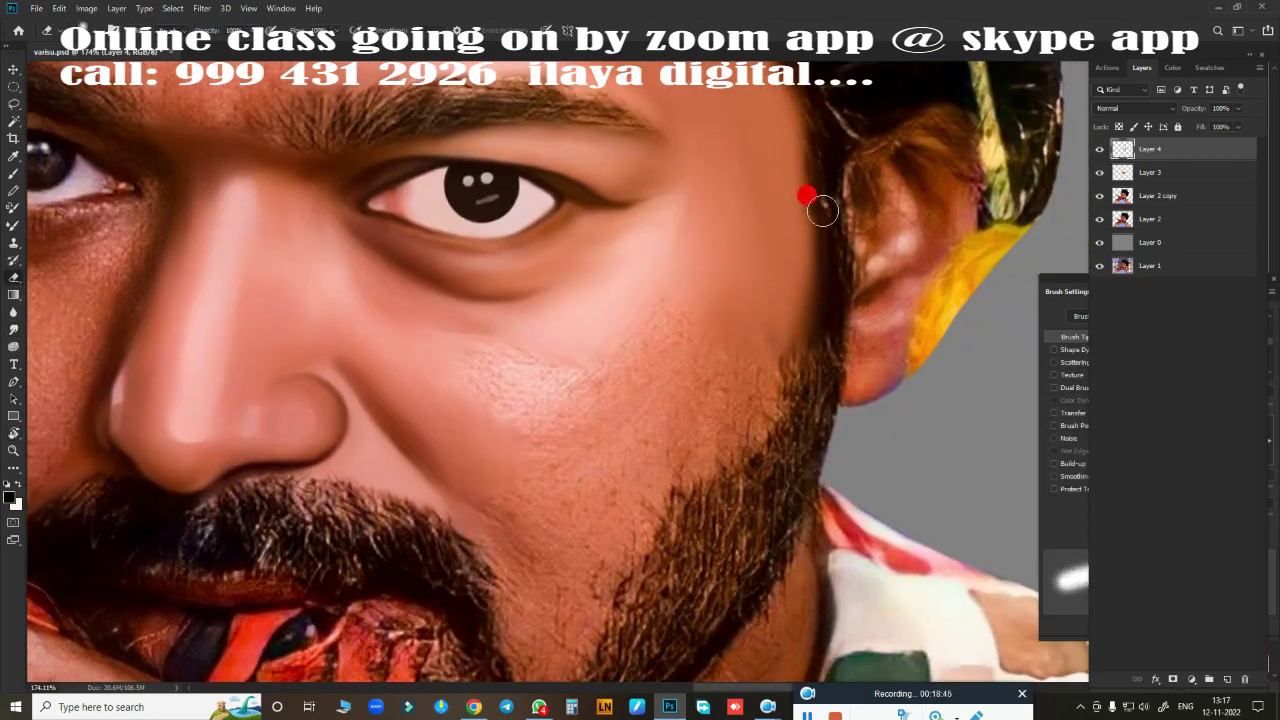
mouse_move(822, 210)
mouse_down()
mouse_move(709, 389)
mouse_move(797, 220)
mouse_move(663, 414)
mouse_up()
scroll(778, 366, up, 1)
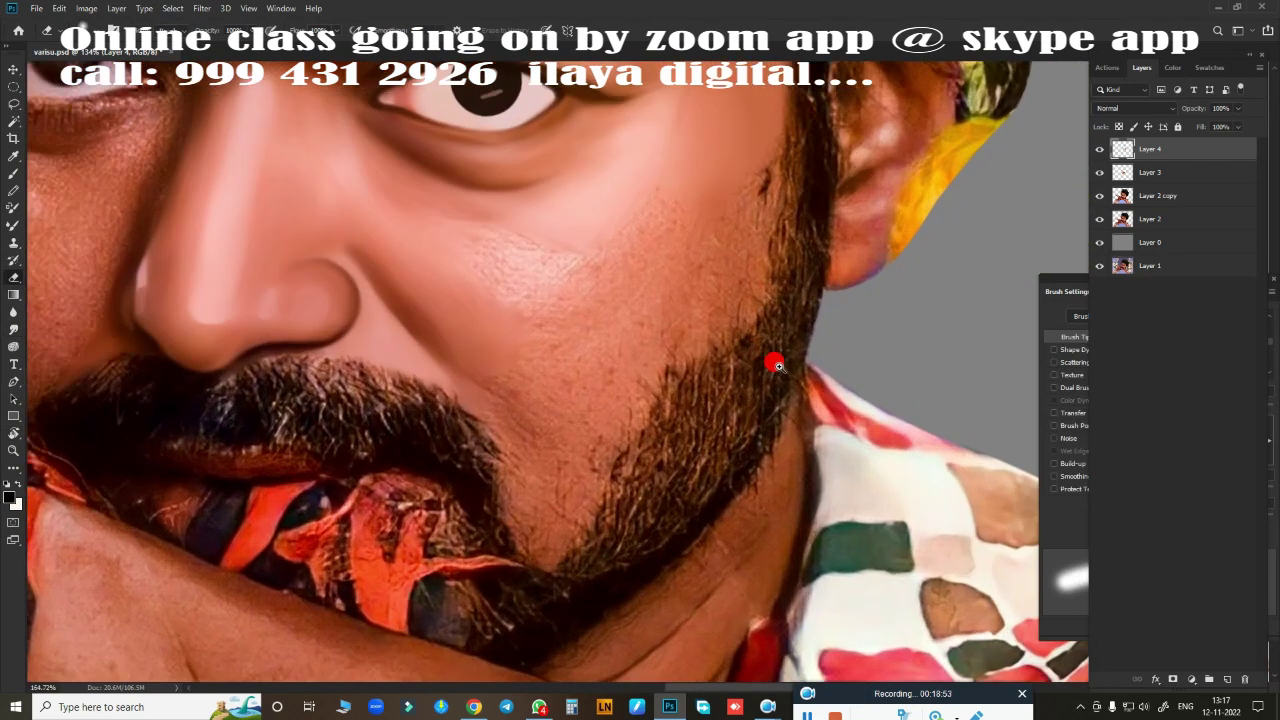
scroll(778, 366, up, 1)
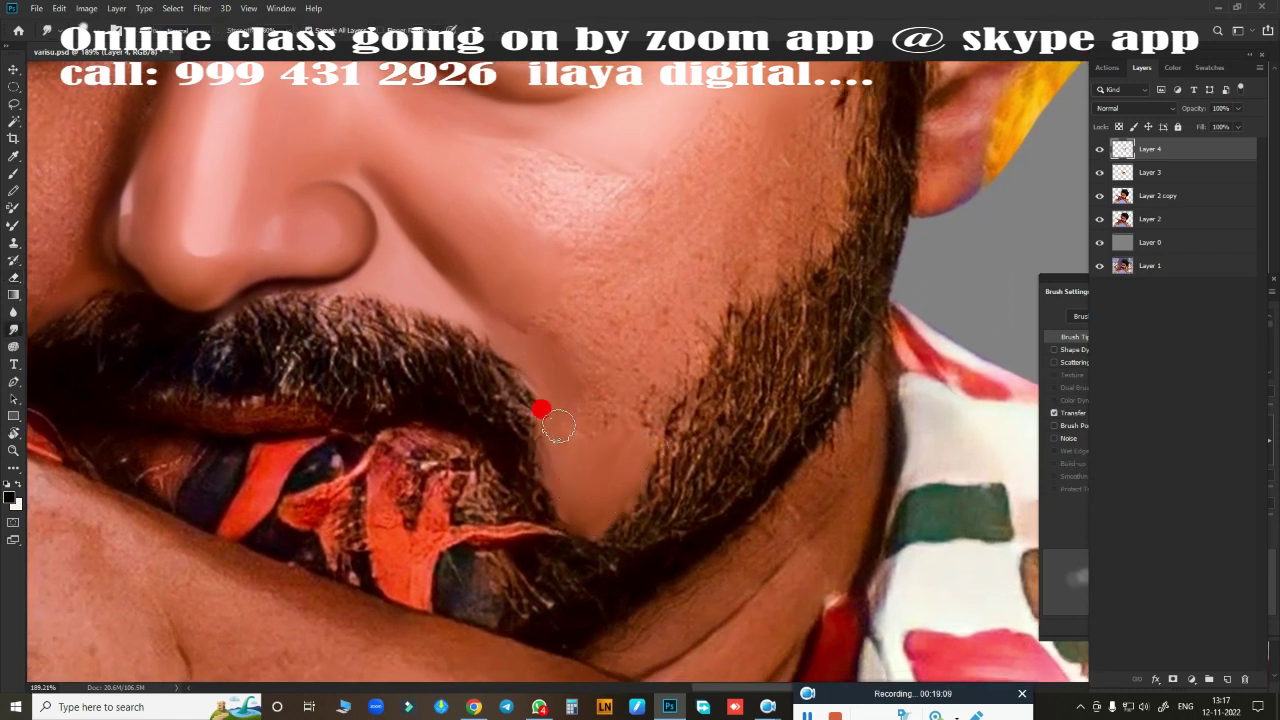
key(bracketright)
mouse_move(600, 300)
mouse_down()
mouse_move(457, 191)
mouse_move(714, 137)
mouse_move(543, 247)
mouse_move(677, 277)
mouse_move(589, 357)
mouse_move(614, 455)
mouse_move(591, 509)
mouse_move(549, 300)
mouse_move(571, 386)
mouse_move(785, 187)
mouse_move(777, 243)
mouse_move(791, 183)
mouse_move(691, 303)
mouse_up()
scroll(700, 380, up, 5)
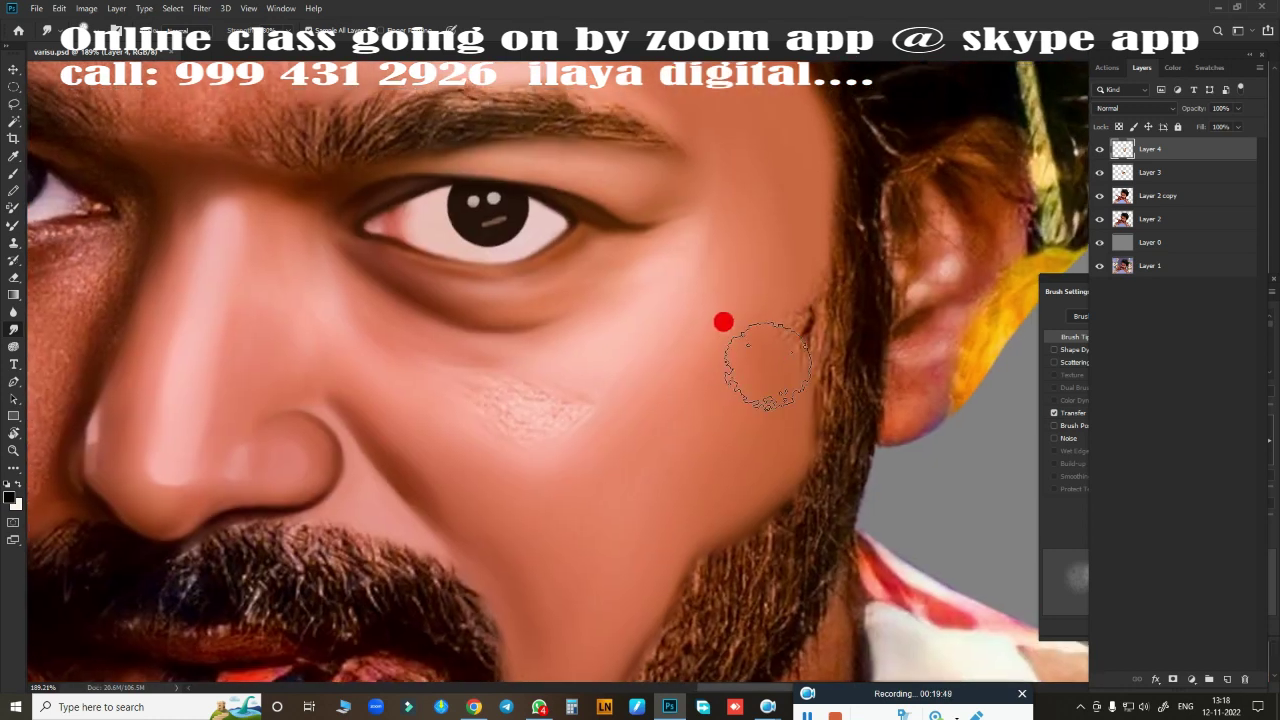
mouse_move(784, 287)
mouse_down()
mouse_move(818, 172)
mouse_move(783, 437)
mouse_move(820, 323)
mouse_move(828, 336)
mouse_up()
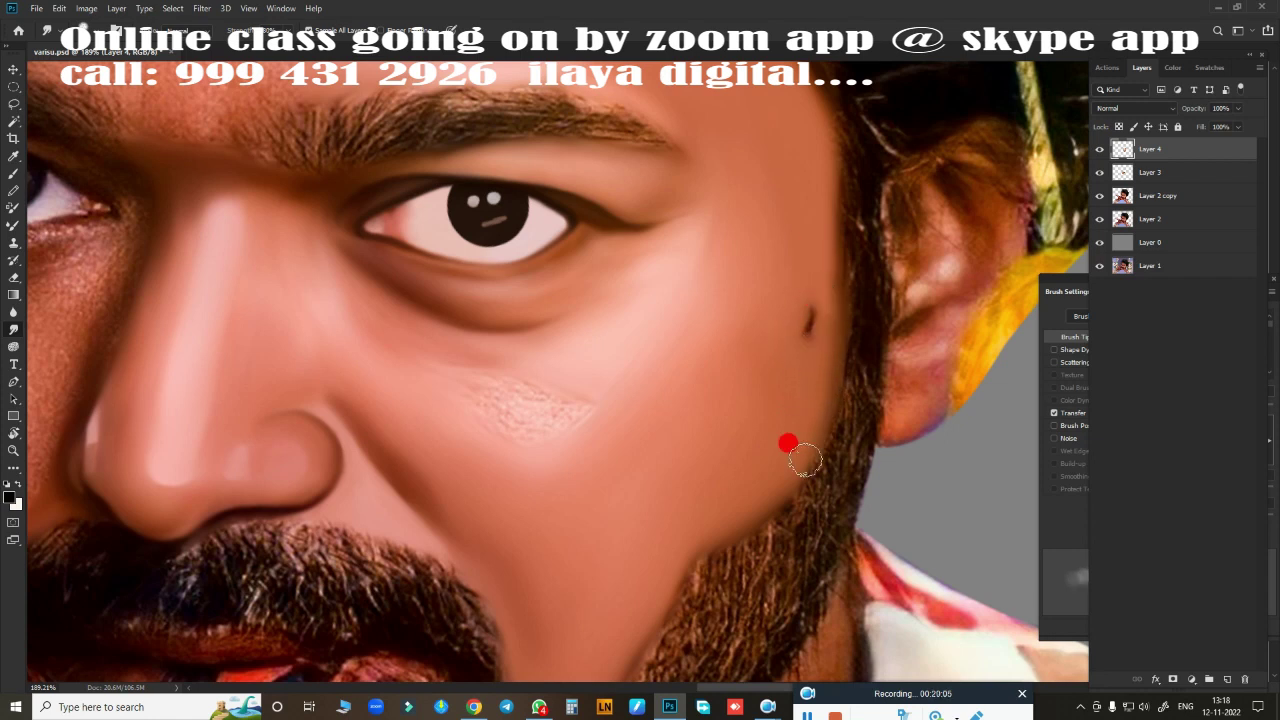
mouse_move(385, 356)
mouse_down()
mouse_move(257, 329)
mouse_move(320, 309)
mouse_move(353, 375)
mouse_up()
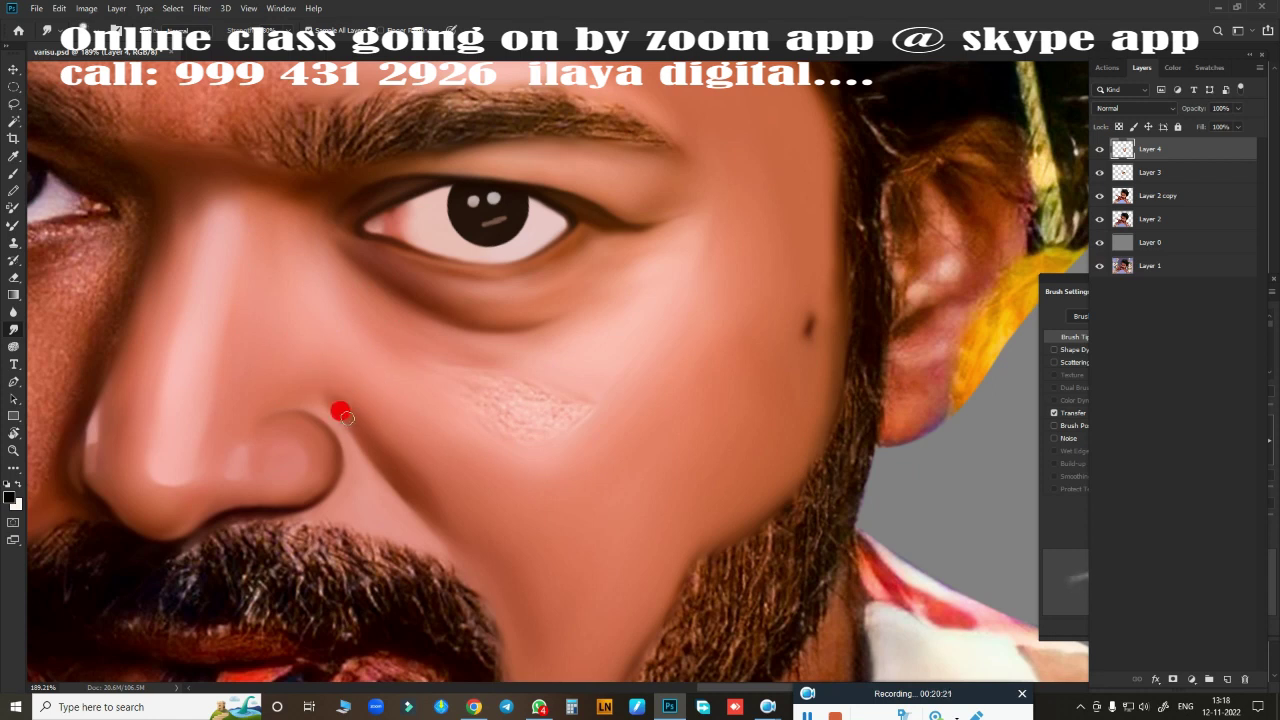
mouse_move(477, 435)
mouse_down()
mouse_move(449, 343)
mouse_move(531, 417)
mouse_move(564, 400)
mouse_move(443, 380)
mouse_move(620, 409)
mouse_move(484, 470)
mouse_move(757, 383)
mouse_move(743, 171)
mouse_move(702, 285)
mouse_move(873, 497)
mouse_move(637, 583)
mouse_move(748, 229)
mouse_move(628, 458)
mouse_up()
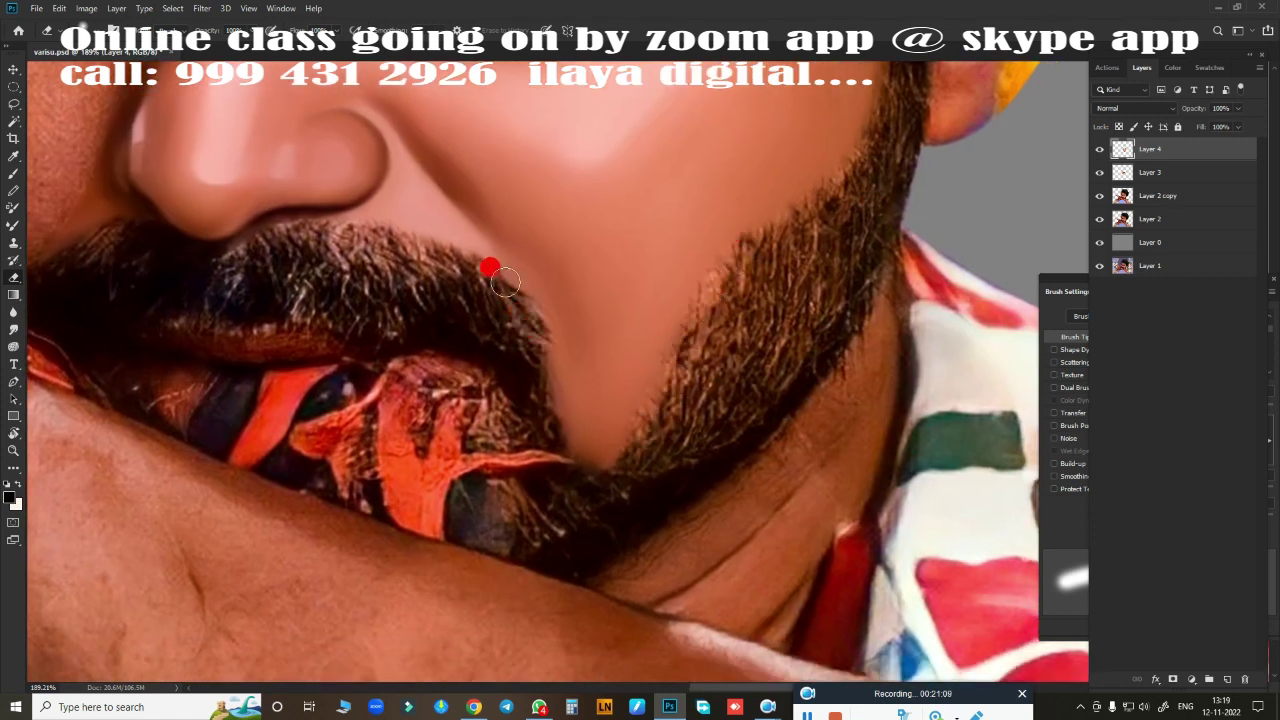
scroll(566, 440, down, 5)
scroll(714, 386, up, 3)
mouse_move(746, 403)
mouse_down()
mouse_move(700, 329)
mouse_move(623, 397)
mouse_move(629, 336)
mouse_up()
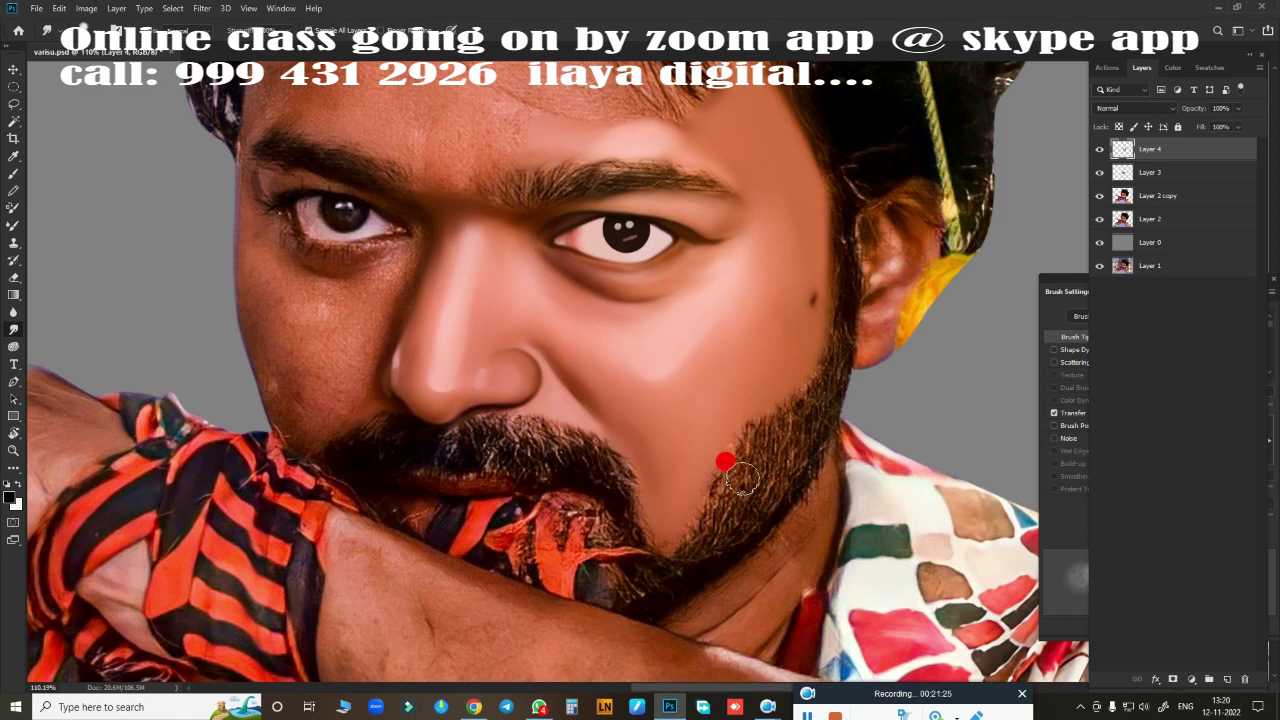
Step: Paint skin tone down the left hairline and smooth the forehead texture on Layer 4
scroll(680, 400, down, 2)
scroll(580, 390, up, 4)
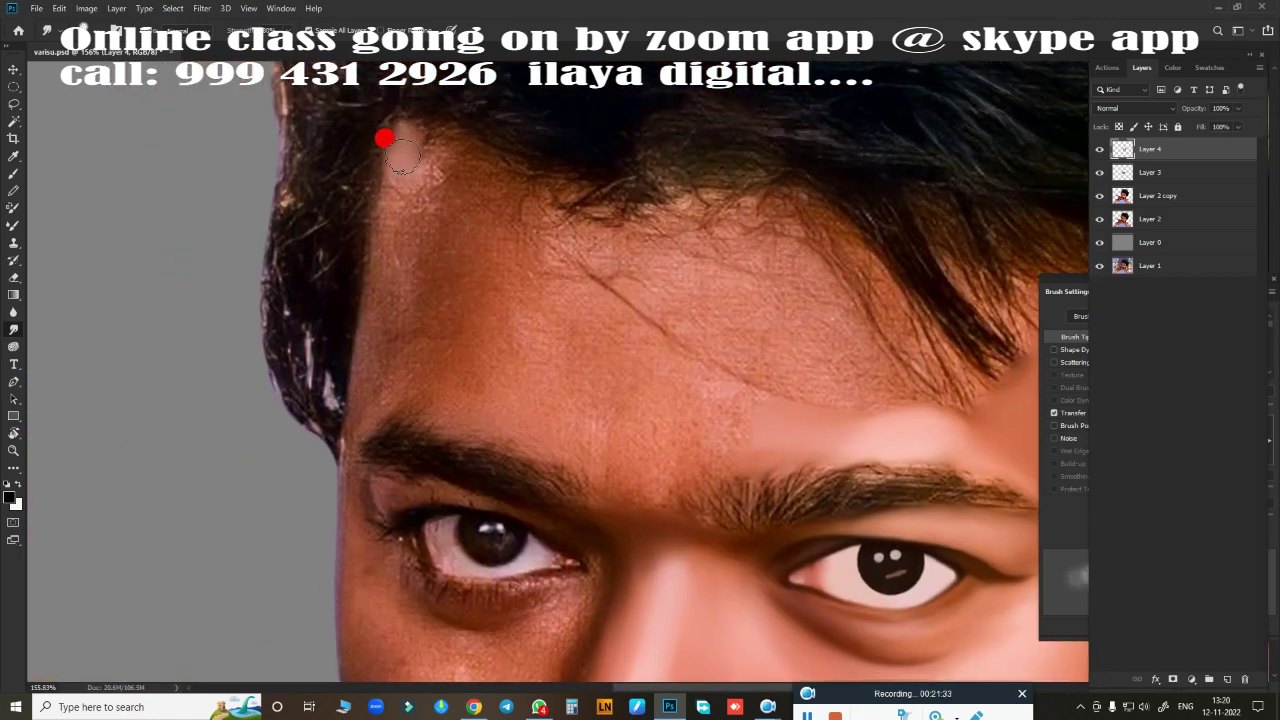
mouse_move(402, 155)
mouse_down()
mouse_move(400, 263)
mouse_move(383, 223)
mouse_move(372, 328)
mouse_up()
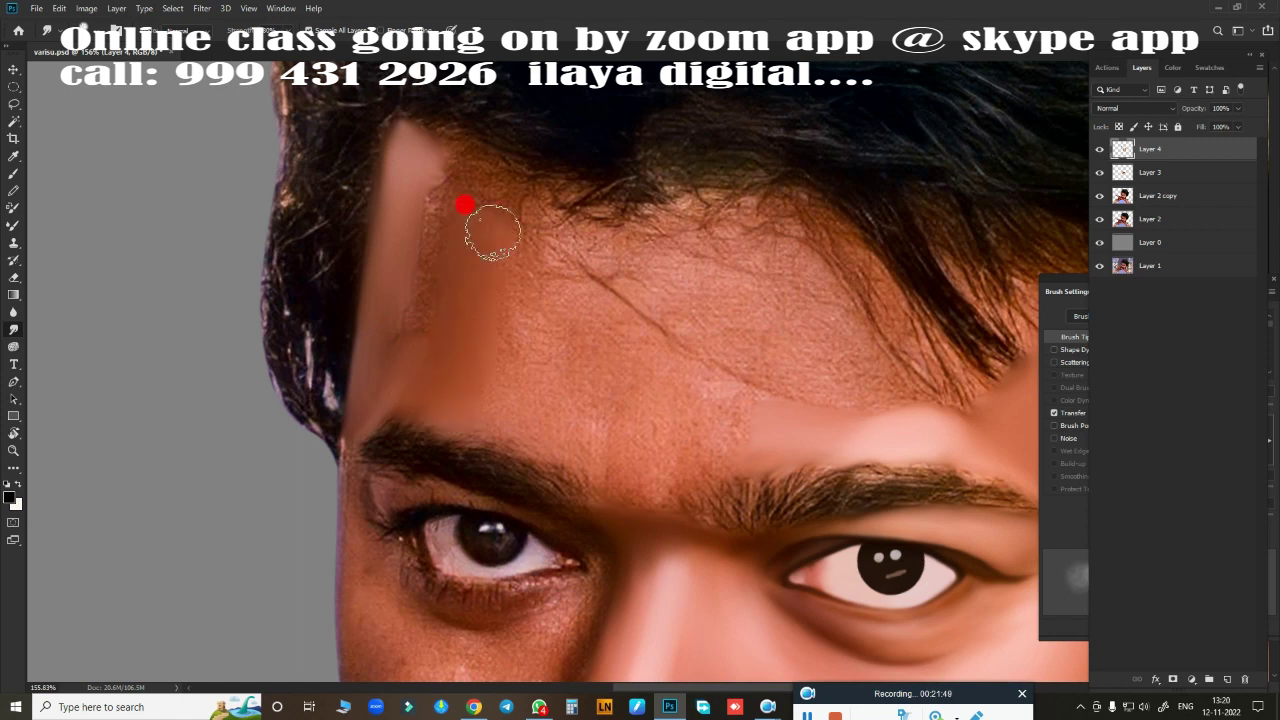
mouse_move(492, 232)
mouse_down()
mouse_move(477, 171)
mouse_move(429, 220)
mouse_move(542, 262)
mouse_move(491, 318)
mouse_move(623, 251)
mouse_move(529, 229)
mouse_move(395, 160)
mouse_move(467, 180)
mouse_move(414, 200)
mouse_move(429, 391)
mouse_move(595, 467)
mouse_move(719, 459)
mouse_move(700, 500)
mouse_move(623, 500)
mouse_move(670, 495)
mouse_up()
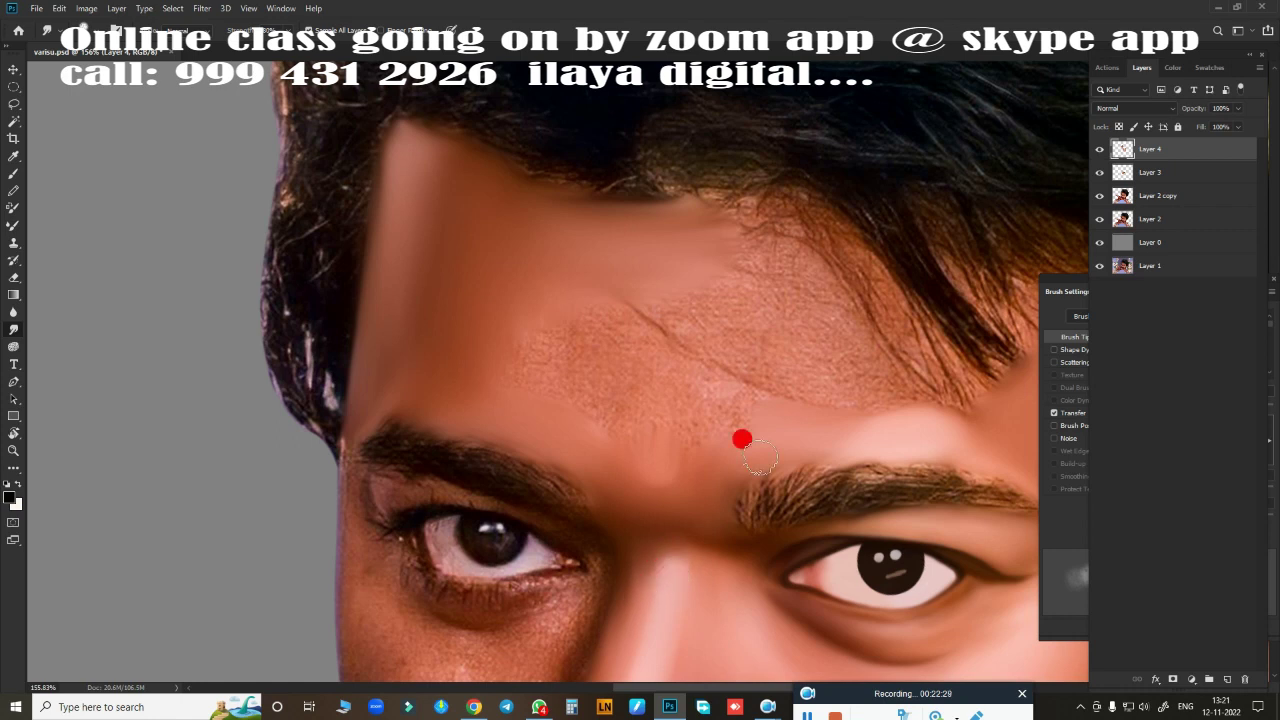
mouse_move(741, 439)
mouse_down()
mouse_move(569, 331)
mouse_move(694, 194)
mouse_move(523, 186)
mouse_move(725, 176)
mouse_move(940, 370)
mouse_move(494, 303)
mouse_move(697, 243)
mouse_move(496, 191)
mouse_move(474, 211)
mouse_move(717, 360)
mouse_move(589, 397)
mouse_move(727, 418)
mouse_move(548, 429)
mouse_up()
Step: Erase Layer 4 along the hairline to reveal the dark hair strands over the forehead
key(e)
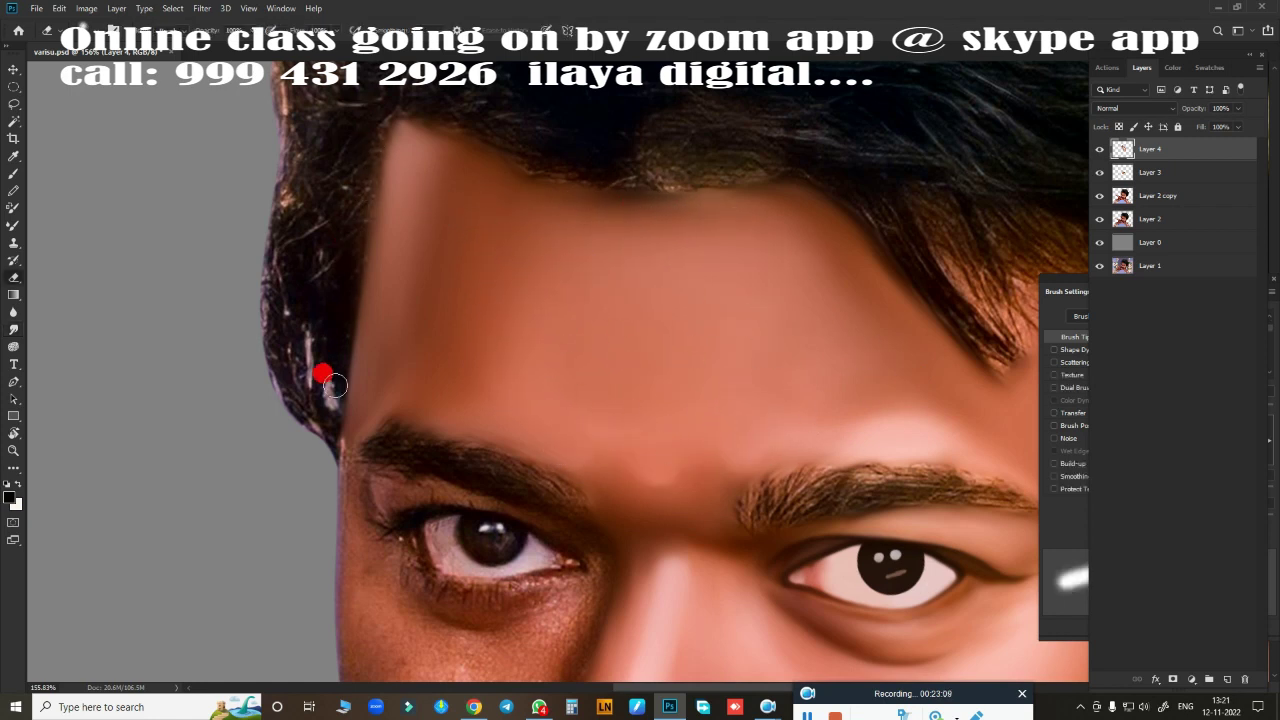
mouse_move(600, 195)
mouse_down()
mouse_move(771, 163)
mouse_move(993, 370)
mouse_up()
mouse_move(947, 419)
mouse_down()
mouse_move(663, 391)
mouse_move(674, 317)
mouse_move(766, 443)
mouse_move(722, 327)
mouse_up()
key(r)
mouse_move(693, 296)
mouse_down()
mouse_move(541, 222)
mouse_move(734, 329)
mouse_up()
key(e)
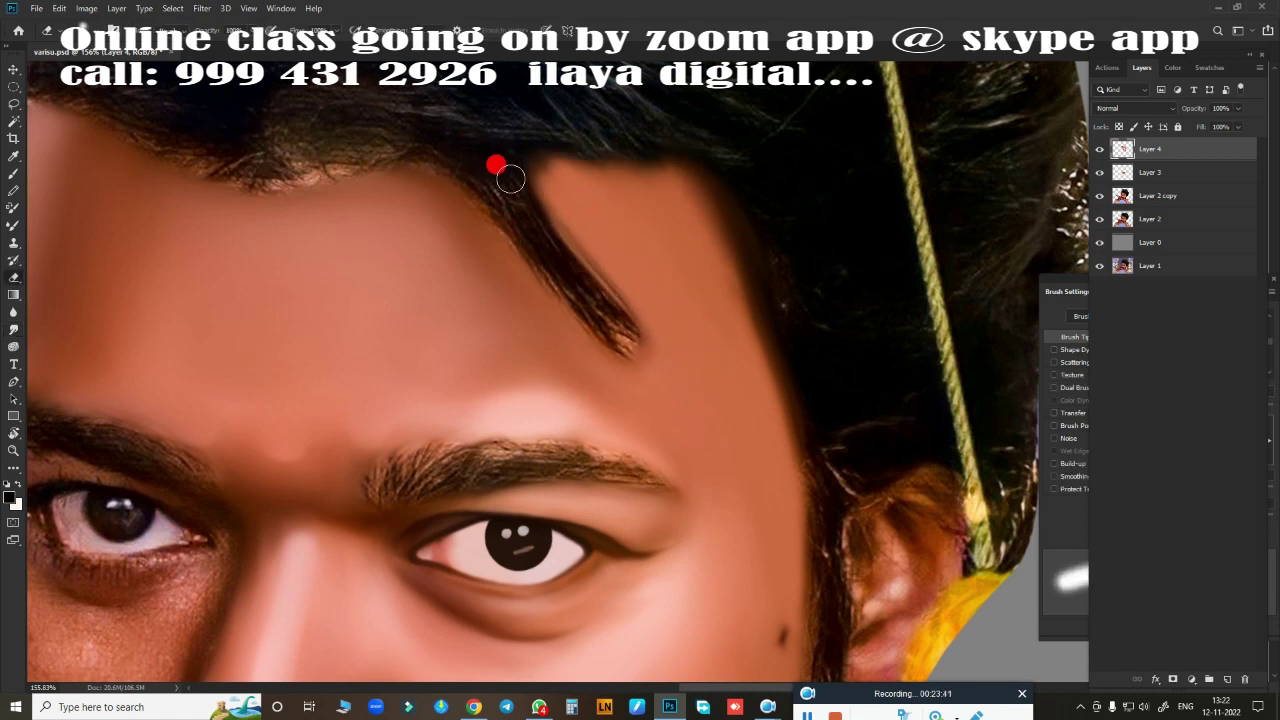
drag(520, 166, 663, 403)
drag(546, 277, 614, 318)
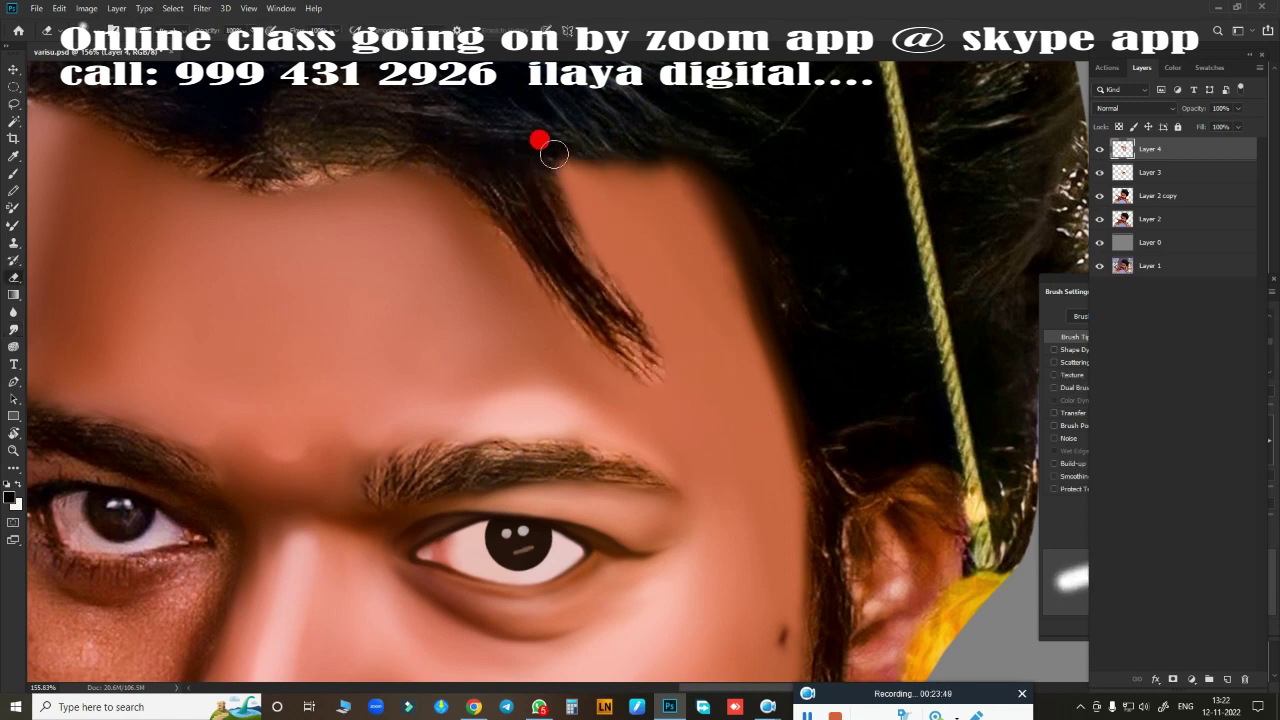
mouse_move(543, 134)
mouse_down()
mouse_move(826, 514)
mouse_move(749, 294)
mouse_move(547, 154)
mouse_up()
drag(1214, 128, 1195, 128)
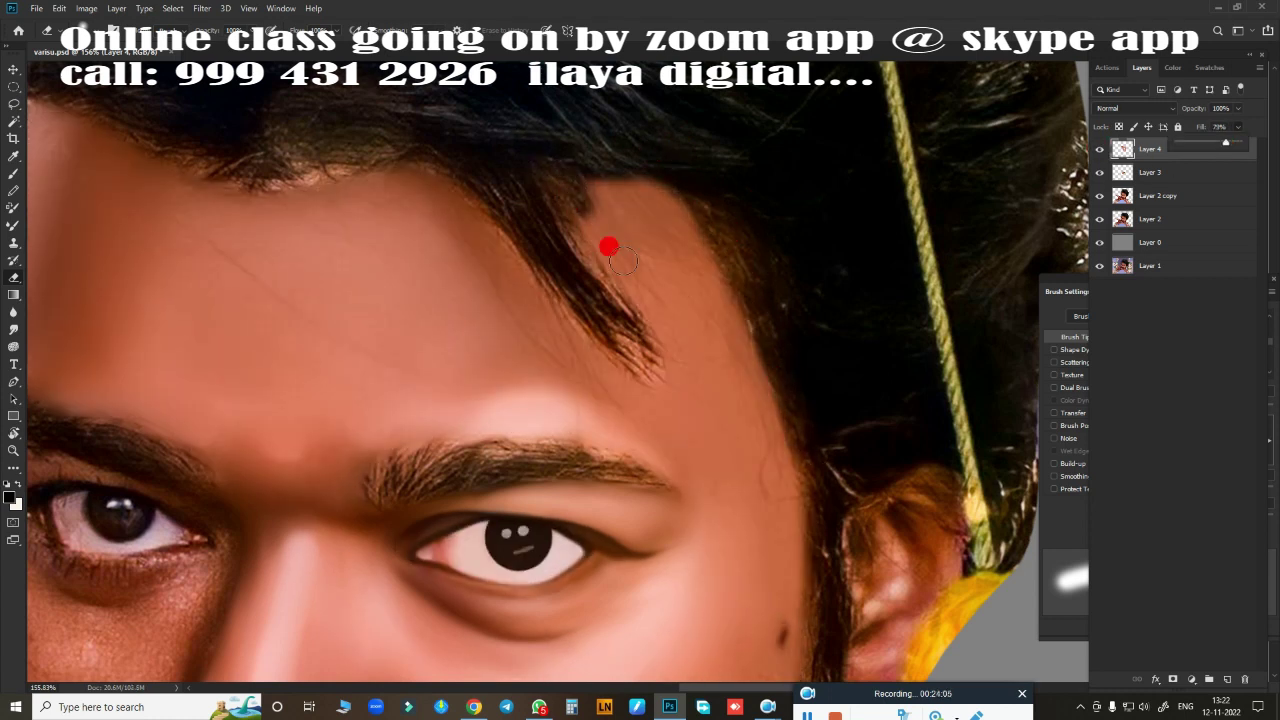
mouse_move(608, 246)
mouse_down()
mouse_move(637, 171)
mouse_move(655, 224)
mouse_move(644, 348)
mouse_move(814, 429)
mouse_up()
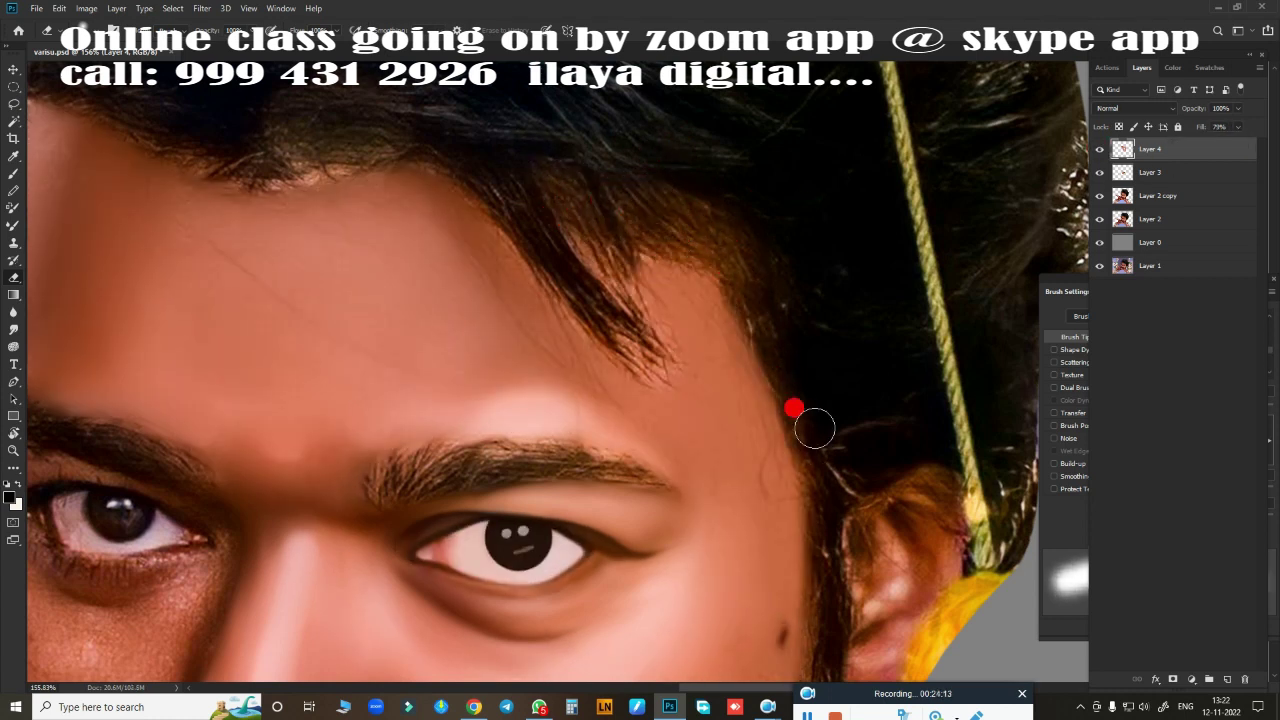
drag(1238, 126, 1258, 142)
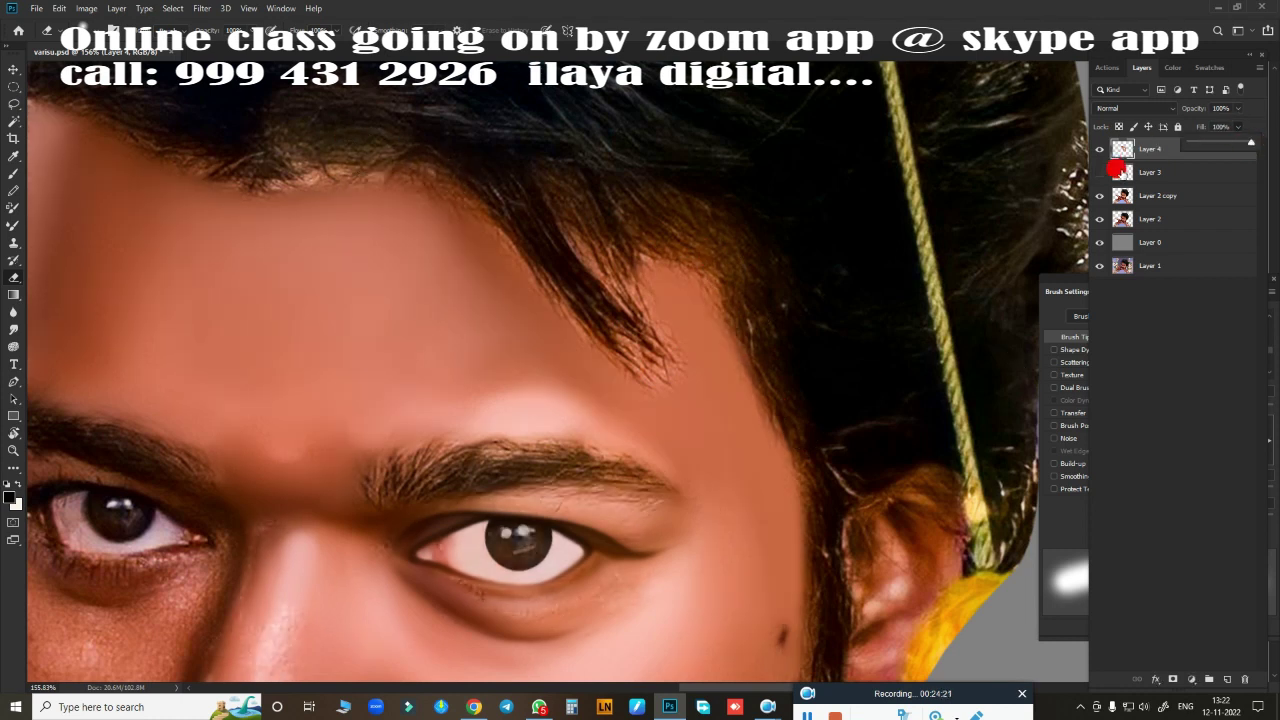
Step: Blend the forehead hairline, the skin above the right eyebrow and the eyebrow hairs
scroll(829, 286, down, 5)
scroll(580, 346, up, 3)
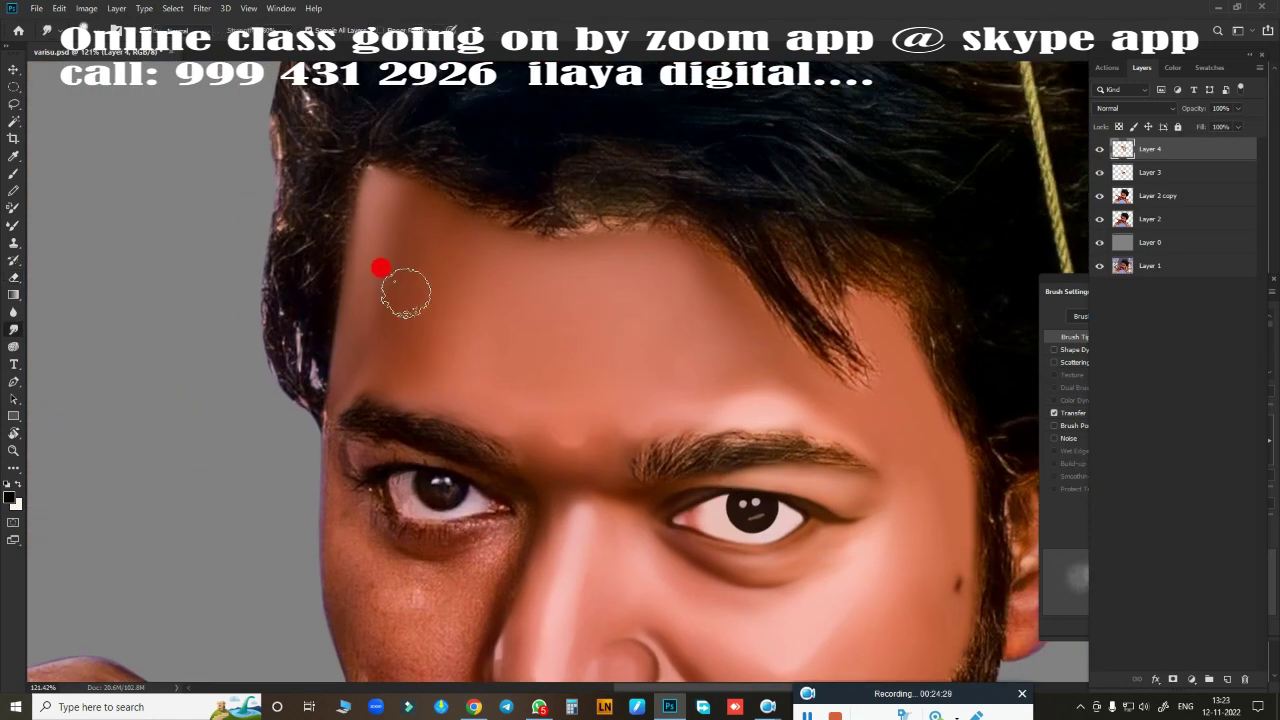
mouse_move(352, 172)
mouse_down()
mouse_move(366, 194)
mouse_move(437, 226)
mouse_move(674, 240)
mouse_move(555, 235)
mouse_up()
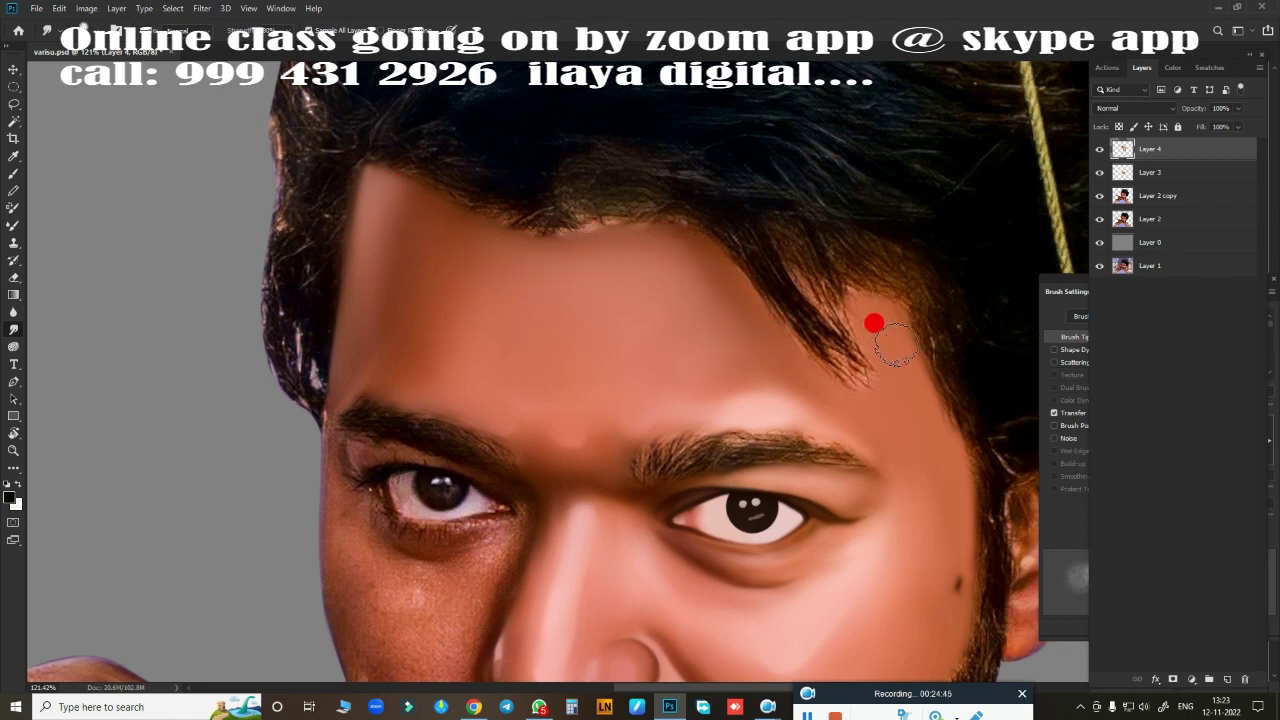
drag(790, 385, 733, 384)
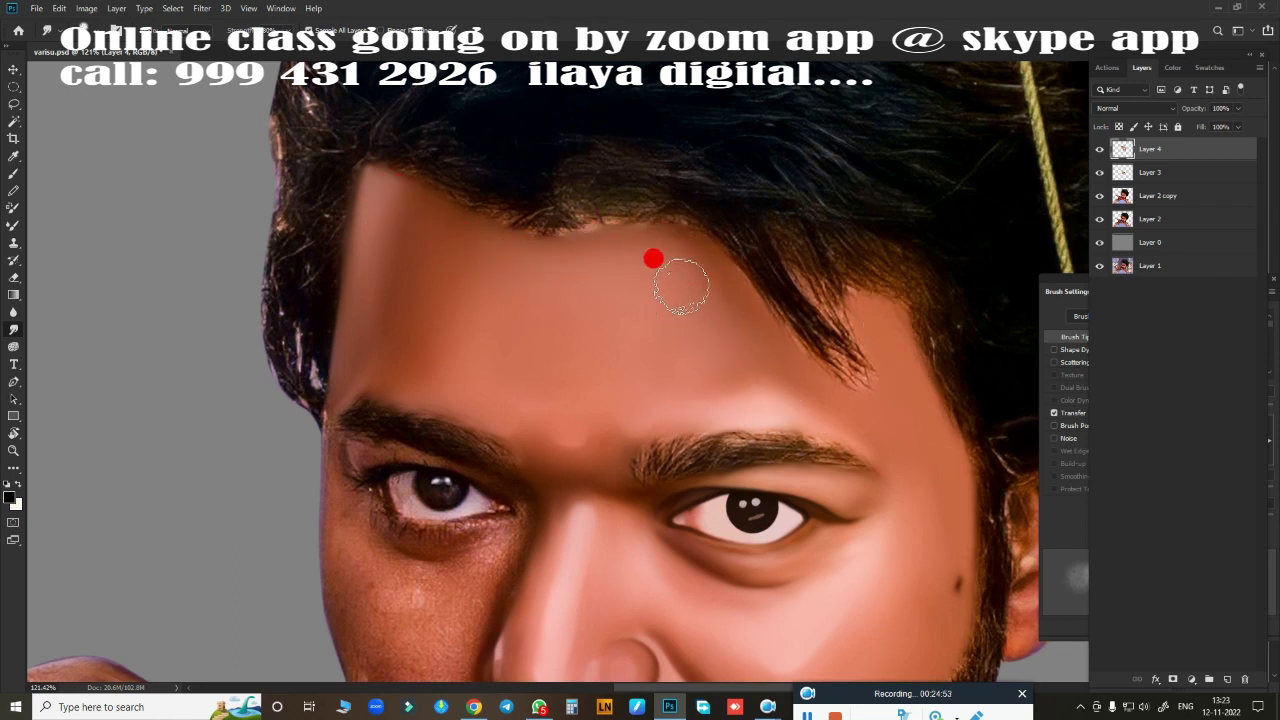
scroll(800, 454, down, 1)
scroll(800, 454, up, 5)
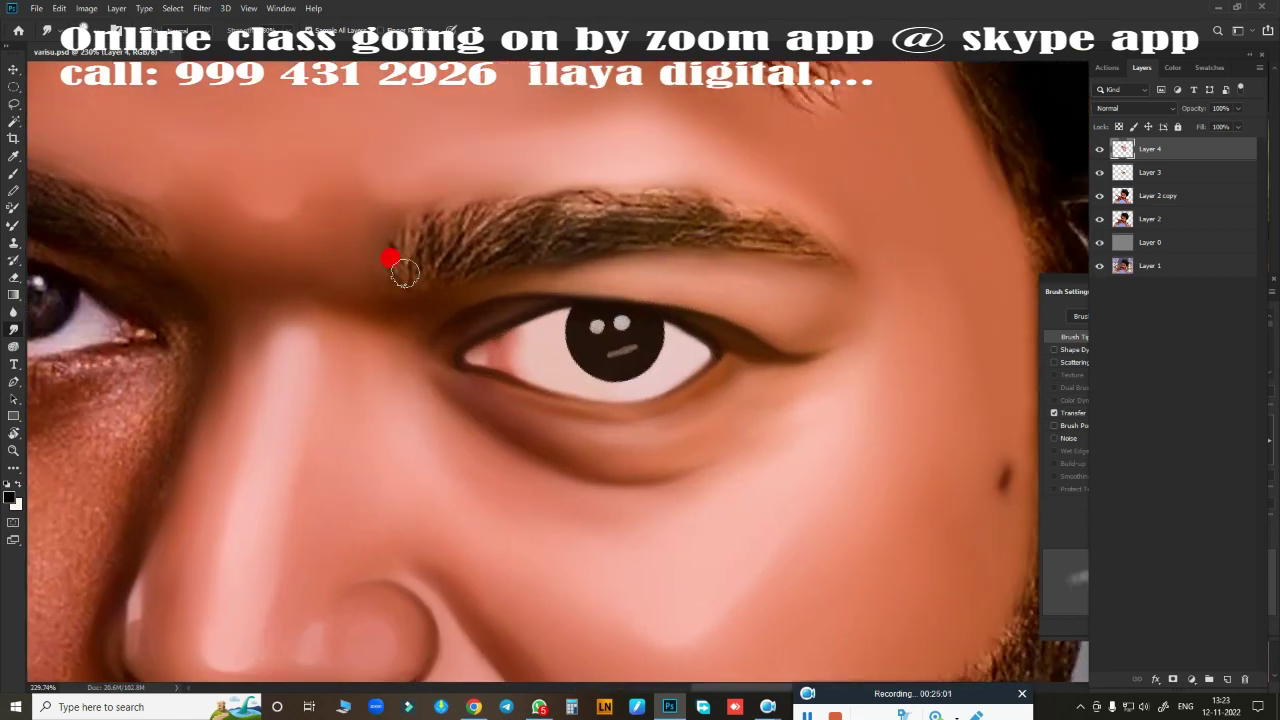
mouse_move(643, 205)
mouse_down()
mouse_move(821, 257)
mouse_move(661, 197)
mouse_move(838, 263)
mouse_move(421, 290)
mouse_move(397, 260)
mouse_move(611, 264)
mouse_up()
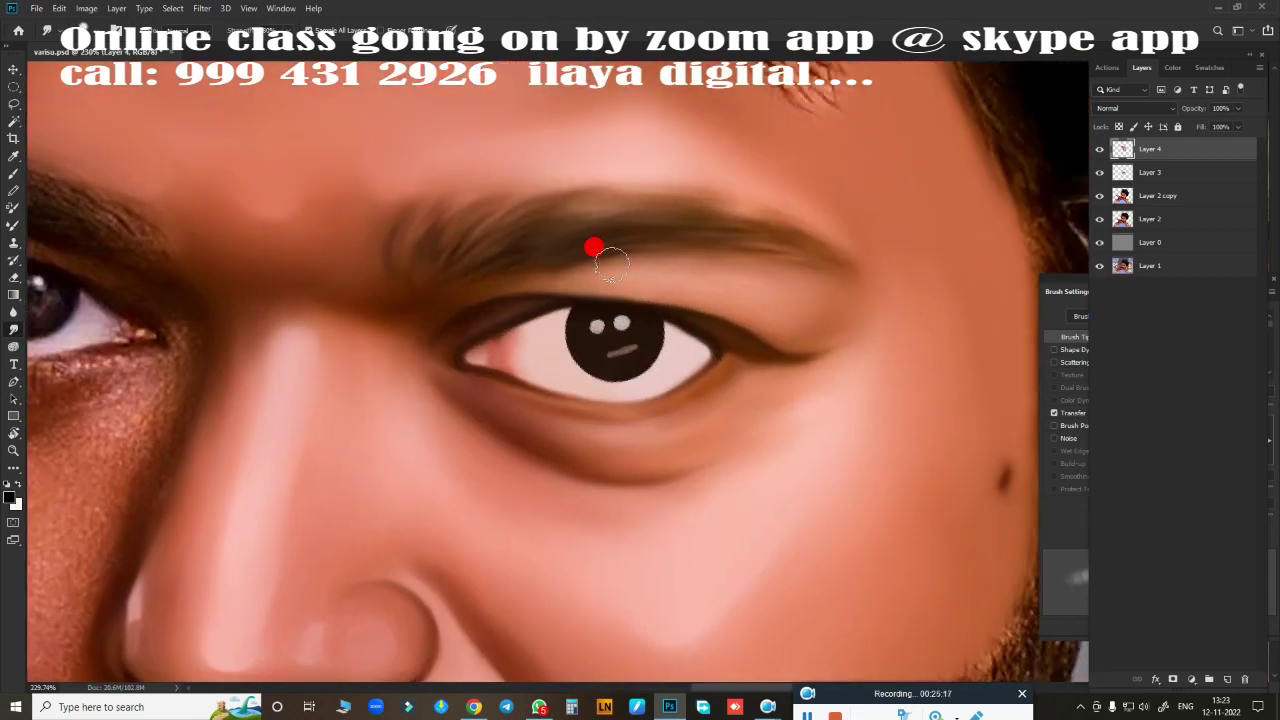
scroll(780, 274, down, 3)
scroll(660, 374, down, 2)
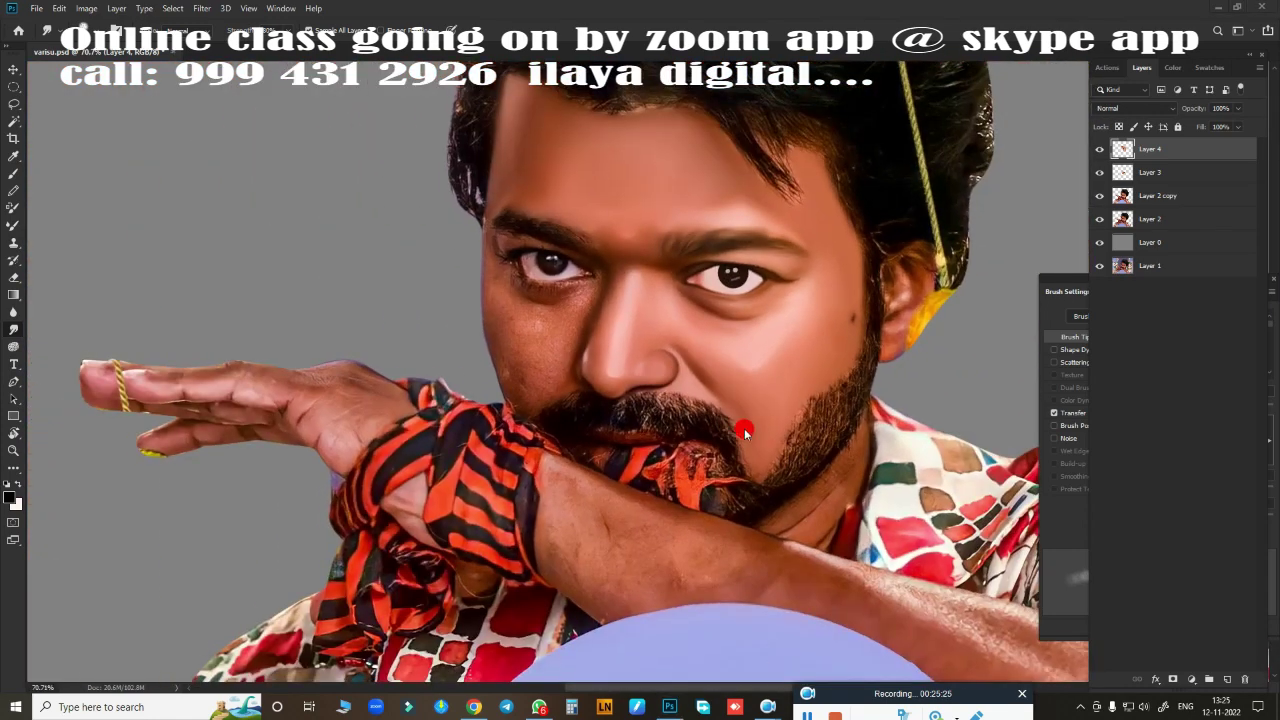
Step: On Layer 3, lighten the lower eyelid and upper crease, and darken the face outline
key(alt+bracketleft)
scroll(762, 417, up, 2)
scroll(609, 451, up, 2)
scroll(609, 429, up, 2)
scroll(766, 351, up, 1)
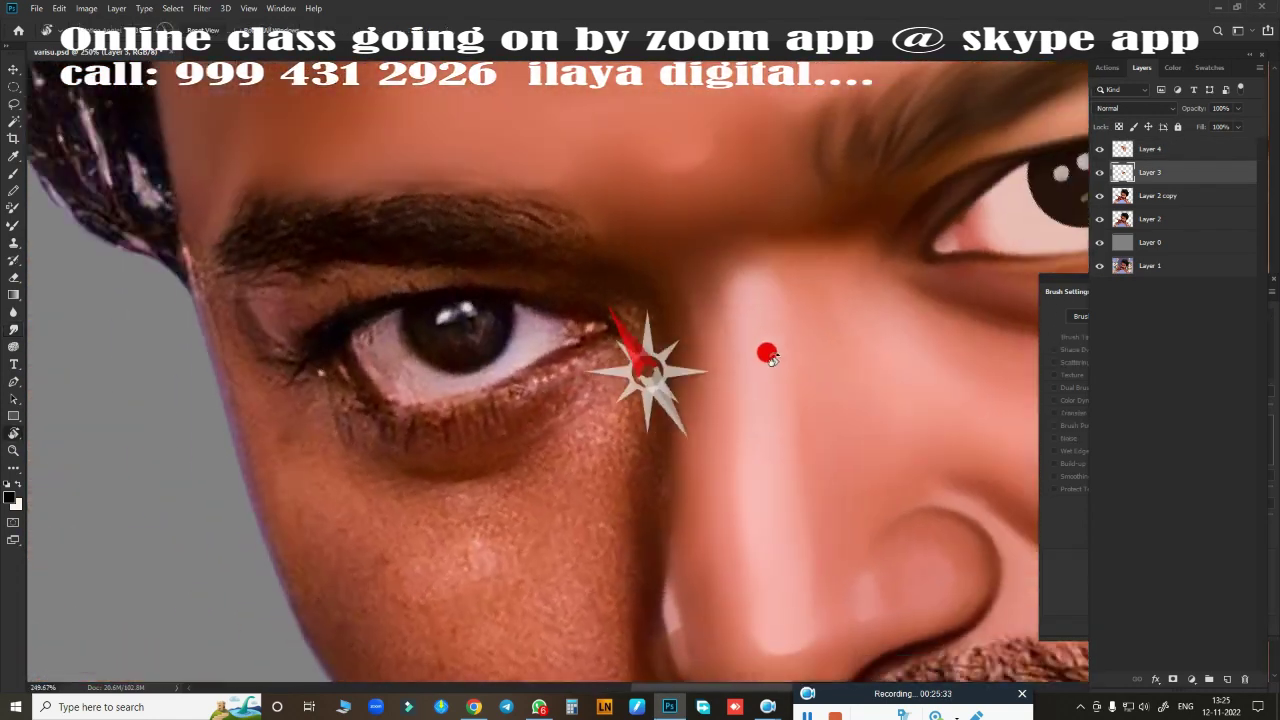
scroll(700, 358, up, 2)
scroll(854, 266, down, 2)
scroll(869, 329, up, 2)
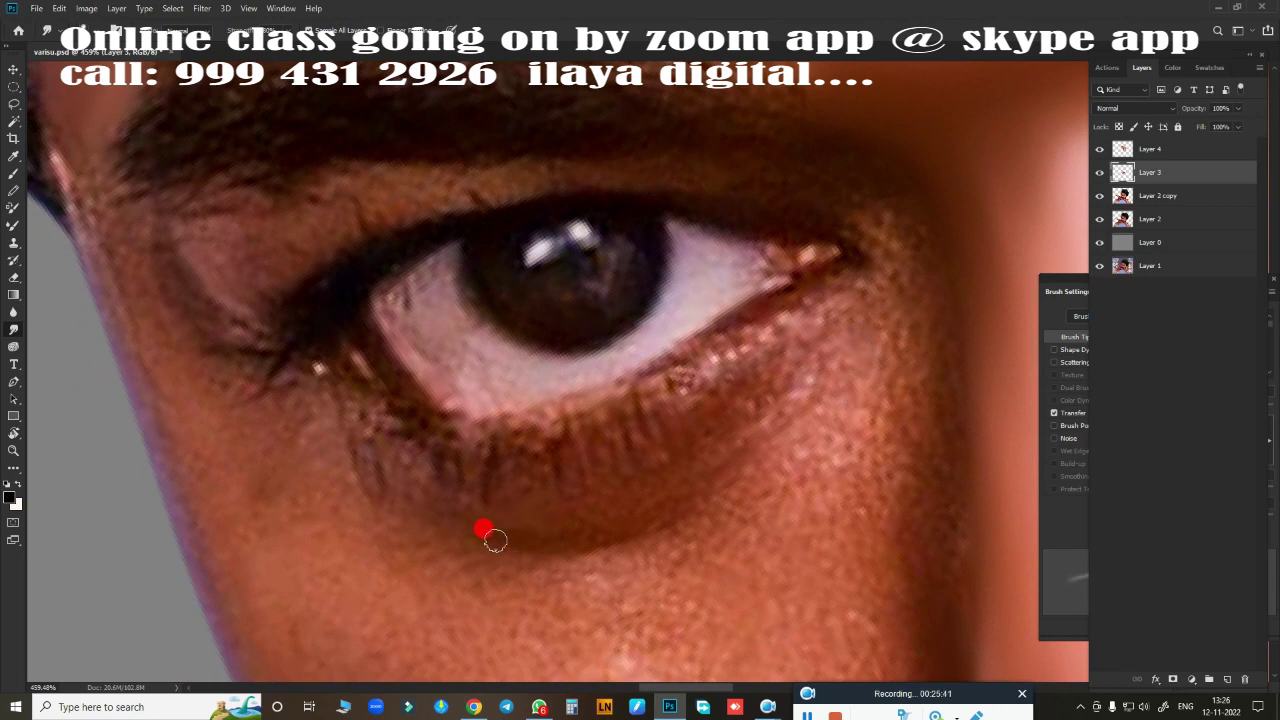
mouse_move(695, 478)
mouse_down()
mouse_move(771, 386)
mouse_move(796, 318)
mouse_up()
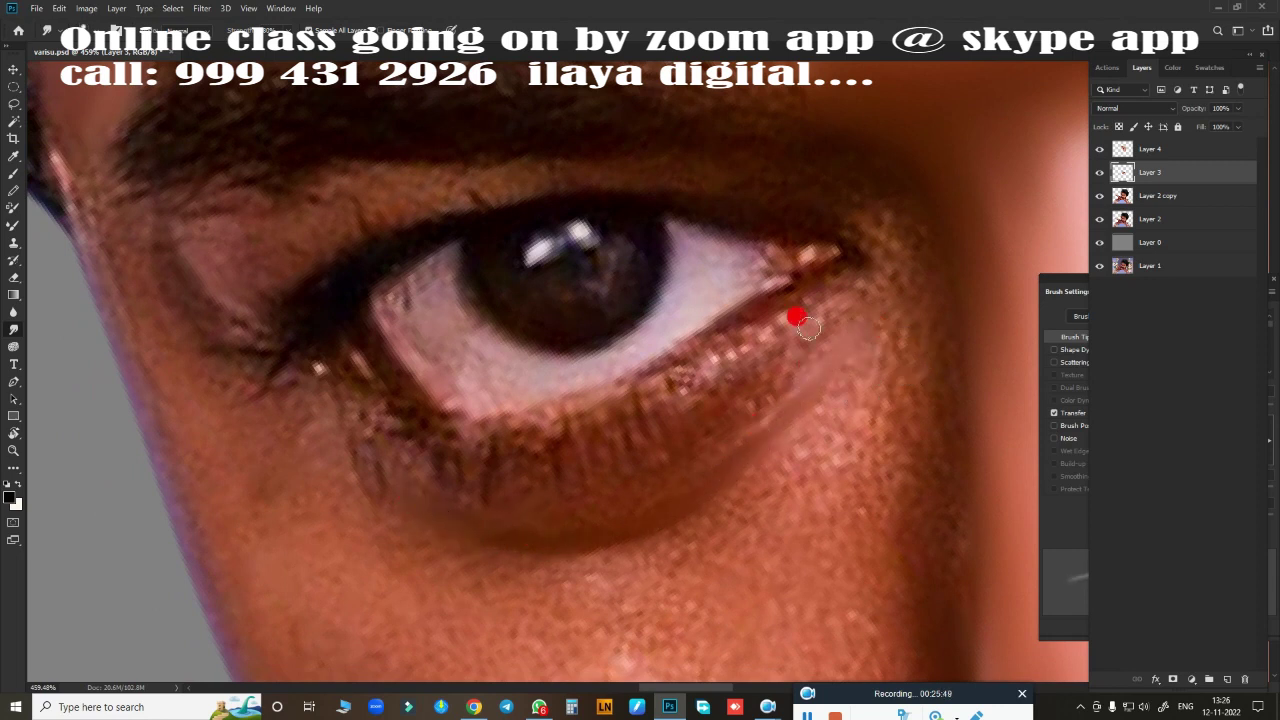
key(bracketright)
key(bracketright)
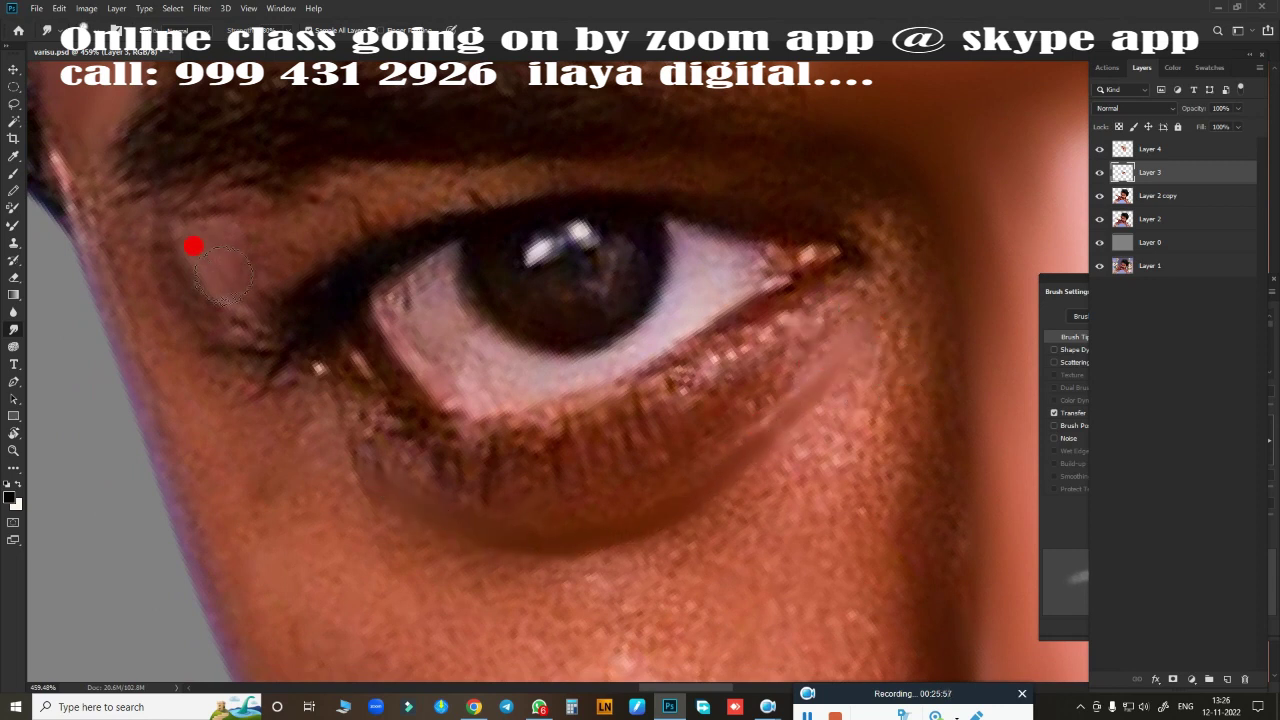
mouse_move(202, 216)
mouse_down()
mouse_move(200, 166)
mouse_move(383, 154)
mouse_up()
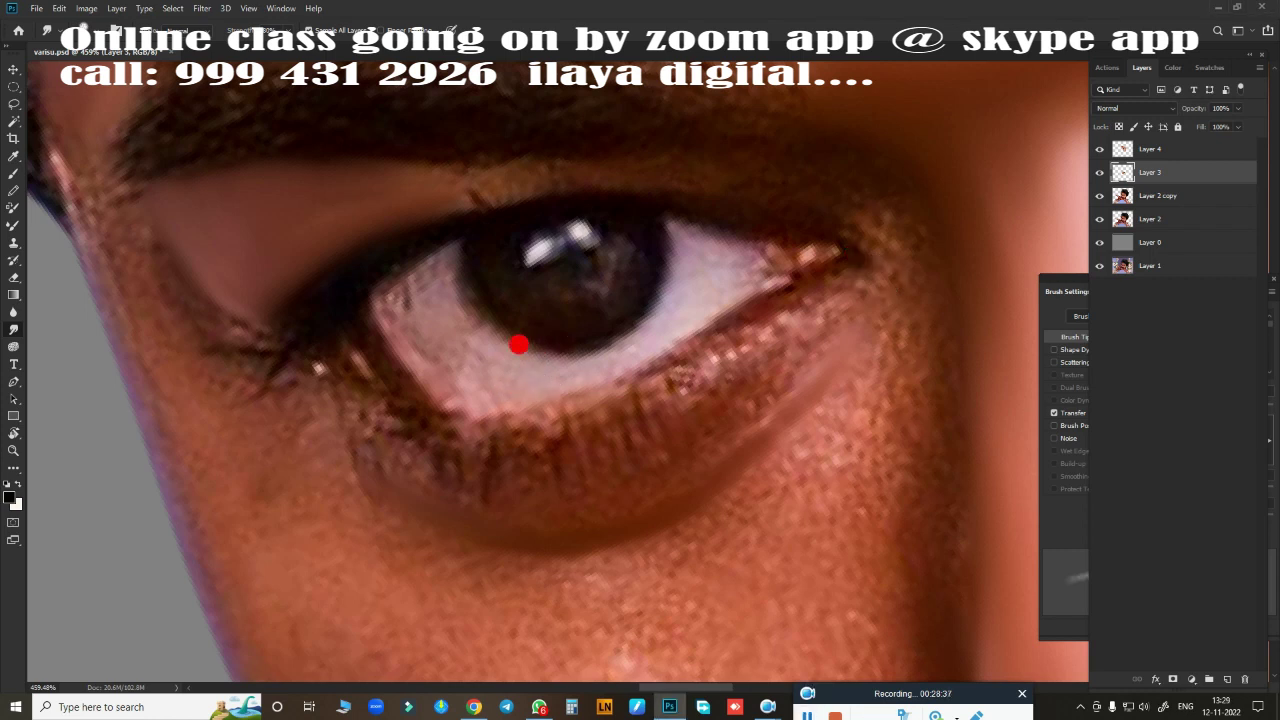
drag(48, 116, 72, 206)
Step: On Layer 4, blend the skin along the eye crease, lower lid and inner corner
click(1192, 152)
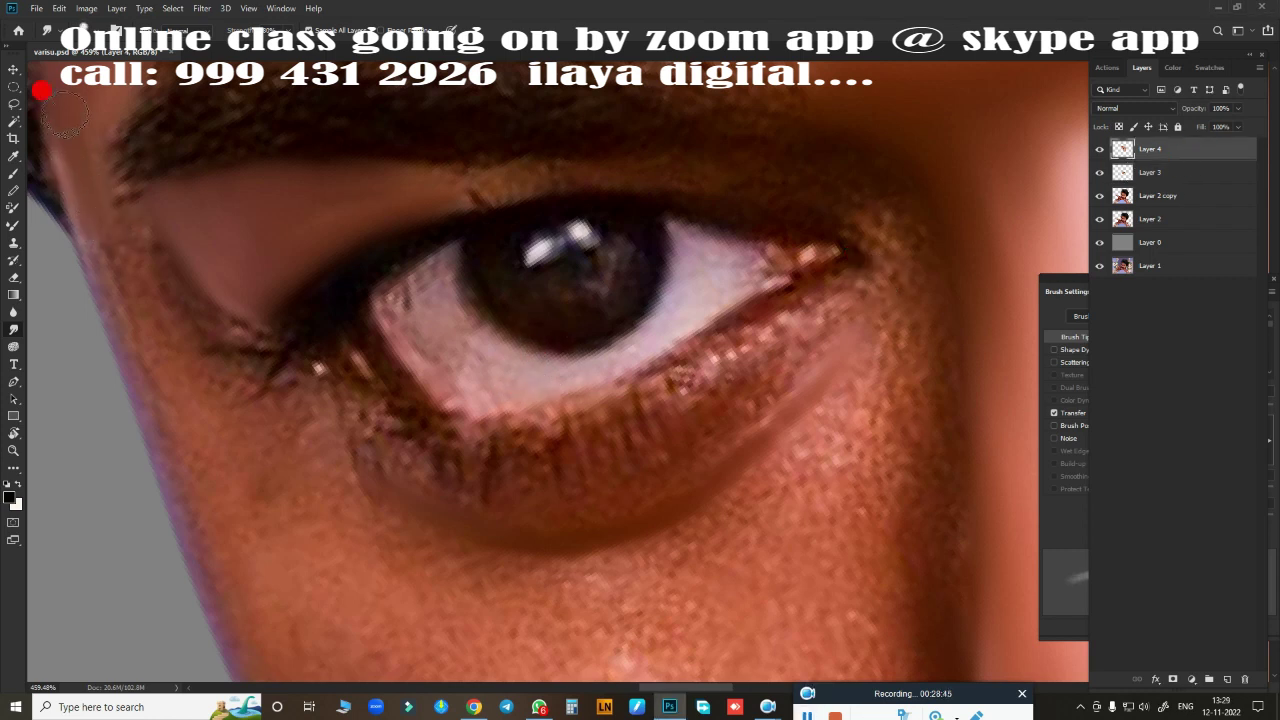
mouse_move(150, 256)
mouse_down()
mouse_move(246, 426)
mouse_move(274, 257)
mouse_move(355, 175)
mouse_move(757, 189)
mouse_move(533, 183)
mouse_move(606, 183)
mouse_move(395, 222)
mouse_up()
mouse_move(789, 161)
mouse_down()
mouse_move(908, 240)
mouse_move(843, 160)
mouse_move(869, 240)
mouse_move(899, 205)
mouse_move(886, 309)
mouse_move(866, 297)
mouse_move(889, 394)
mouse_move(917, 329)
mouse_up()
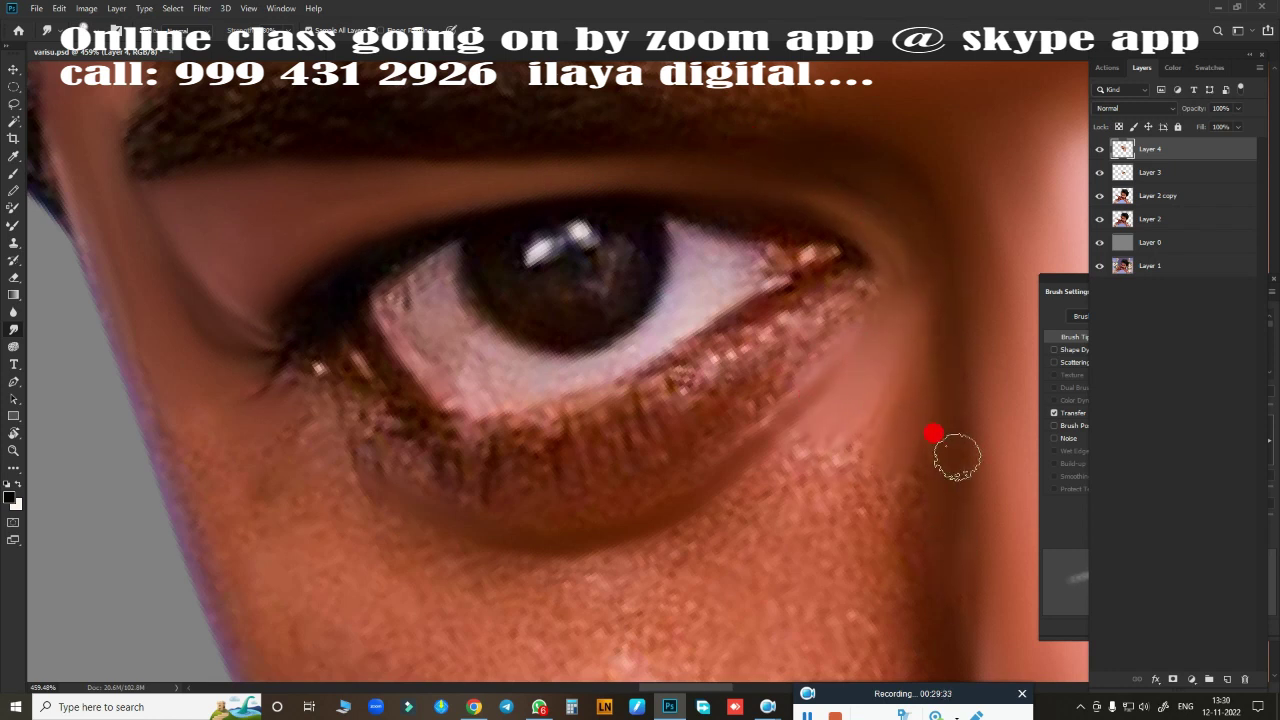
drag(957, 457, 467, 483)
mouse_move(467, 483)
mouse_down()
mouse_move(620, 497)
mouse_move(819, 357)
mouse_move(766, 411)
mouse_move(878, 294)
mouse_move(432, 506)
mouse_move(353, 459)
mouse_up()
drag(353, 459, 437, 494)
mouse_move(378, 431)
mouse_down()
mouse_move(483, 483)
mouse_move(809, 329)
mouse_move(651, 446)
mouse_move(523, 477)
mouse_move(351, 391)
mouse_move(281, 386)
mouse_up()
mouse_move(384, 500)
mouse_down()
mouse_move(403, 517)
mouse_move(323, 308)
mouse_move(306, 317)
mouse_move(340, 283)
mouse_up()
drag(840, 328, 765, 361)
scroll(765, 361, up, 2)
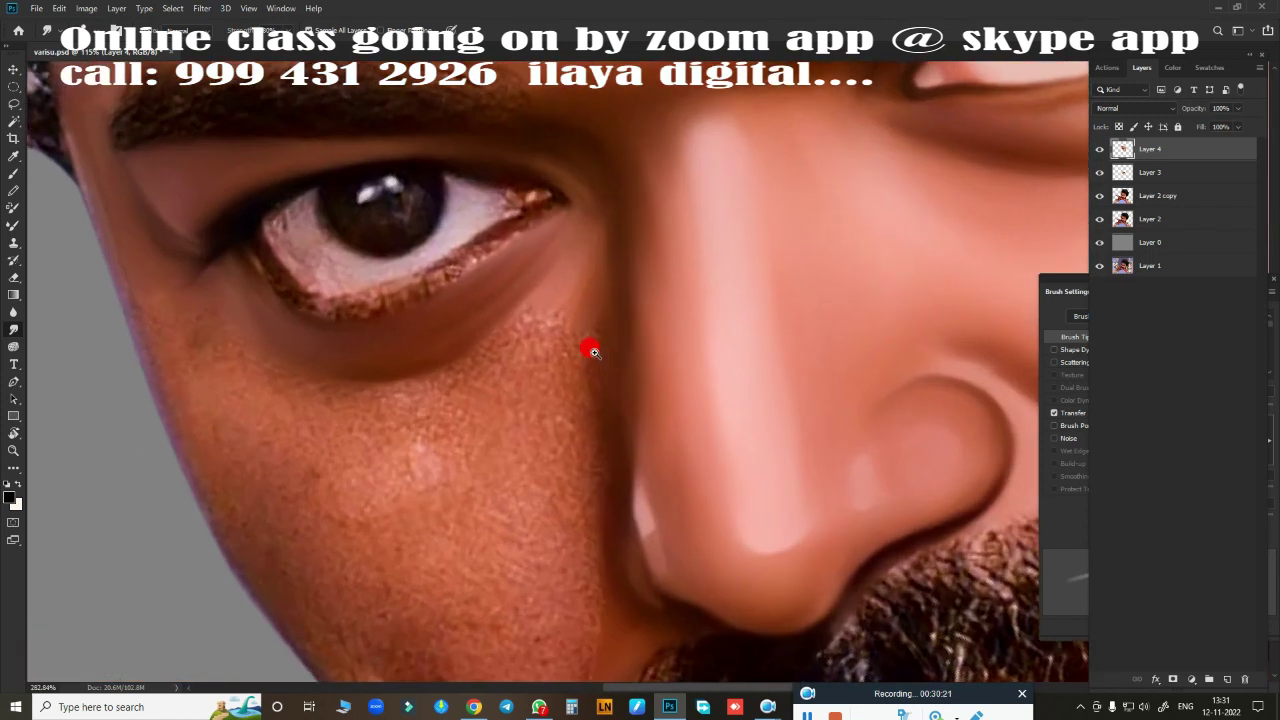
scroll(589, 349, up, 1)
scroll(646, 480, up, 2)
Step: Smooth the eyebrow, under-eye skin and lower lash, then draw an elliptical marquee around the iris
mouse_move(232, 203)
mouse_down()
mouse_move(294, 260)
mouse_move(277, 194)
mouse_move(446, 209)
mouse_move(633, 260)
mouse_up()
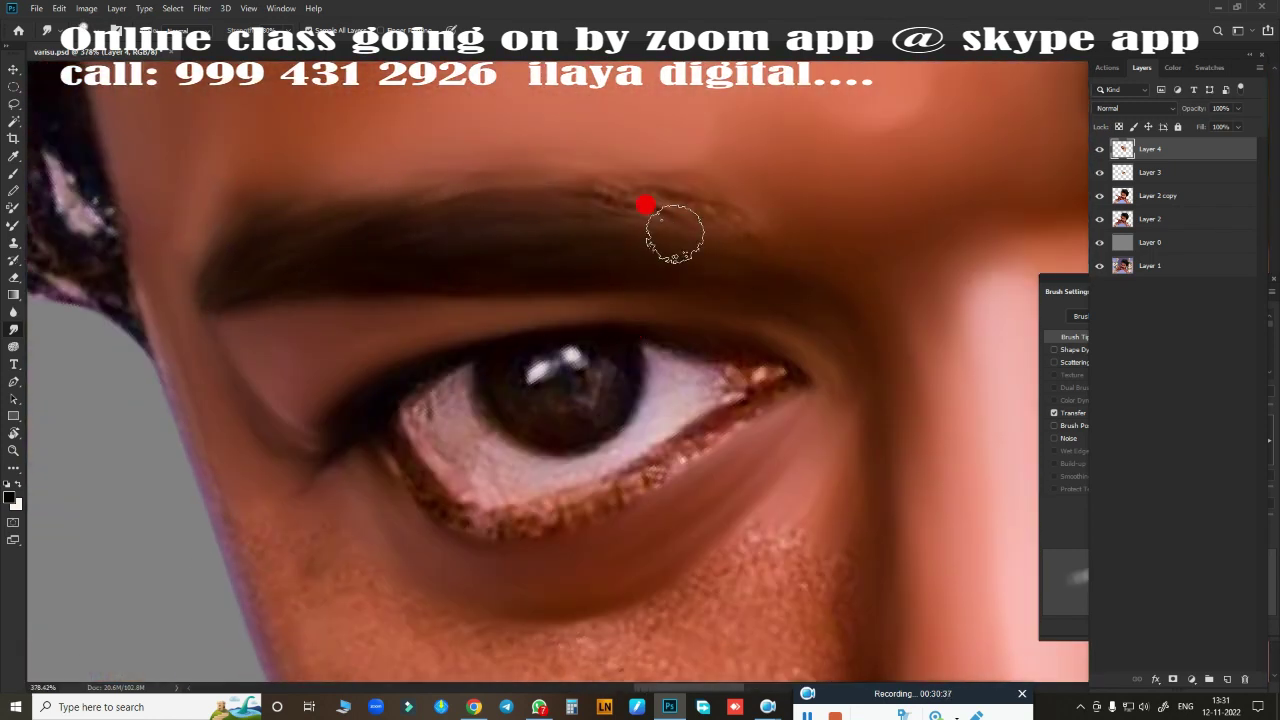
drag(809, 433, 654, 303)
mouse_move(561, 183)
mouse_down()
mouse_move(680, 260)
mouse_move(630, 285)
mouse_move(426, 523)
mouse_move(614, 417)
mouse_move(359, 546)
mouse_move(86, 337)
mouse_move(234, 446)
mouse_move(316, 487)
mouse_move(194, 549)
mouse_move(231, 589)
mouse_move(337, 520)
mouse_move(306, 498)
mouse_move(493, 324)
mouse_up()
mouse_move(233, 326)
mouse_down()
mouse_move(286, 371)
mouse_move(457, 346)
mouse_move(397, 369)
mouse_move(279, 371)
mouse_move(403, 369)
mouse_move(366, 386)
mouse_move(431, 360)
mouse_move(237, 334)
mouse_up()
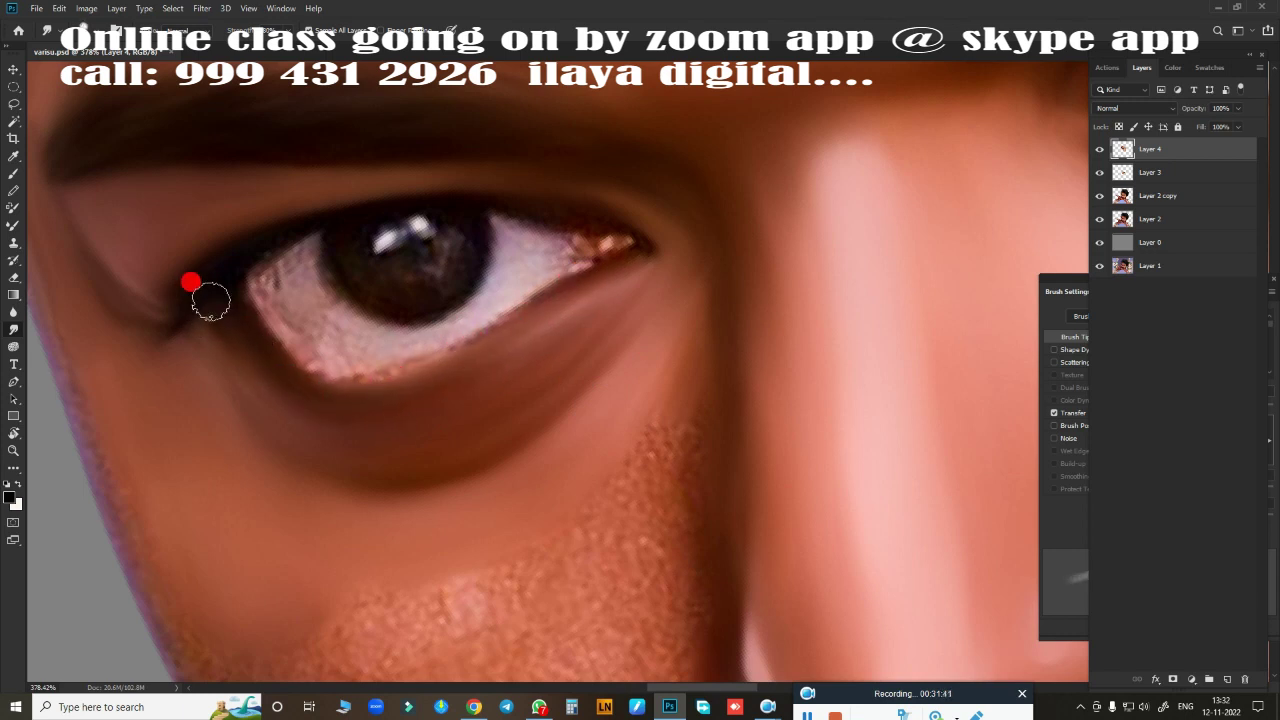
key(m)
mouse_move(542, 323)
mouse_down()
mouse_move(503, 346)
mouse_move(638, 429)
mouse_up()
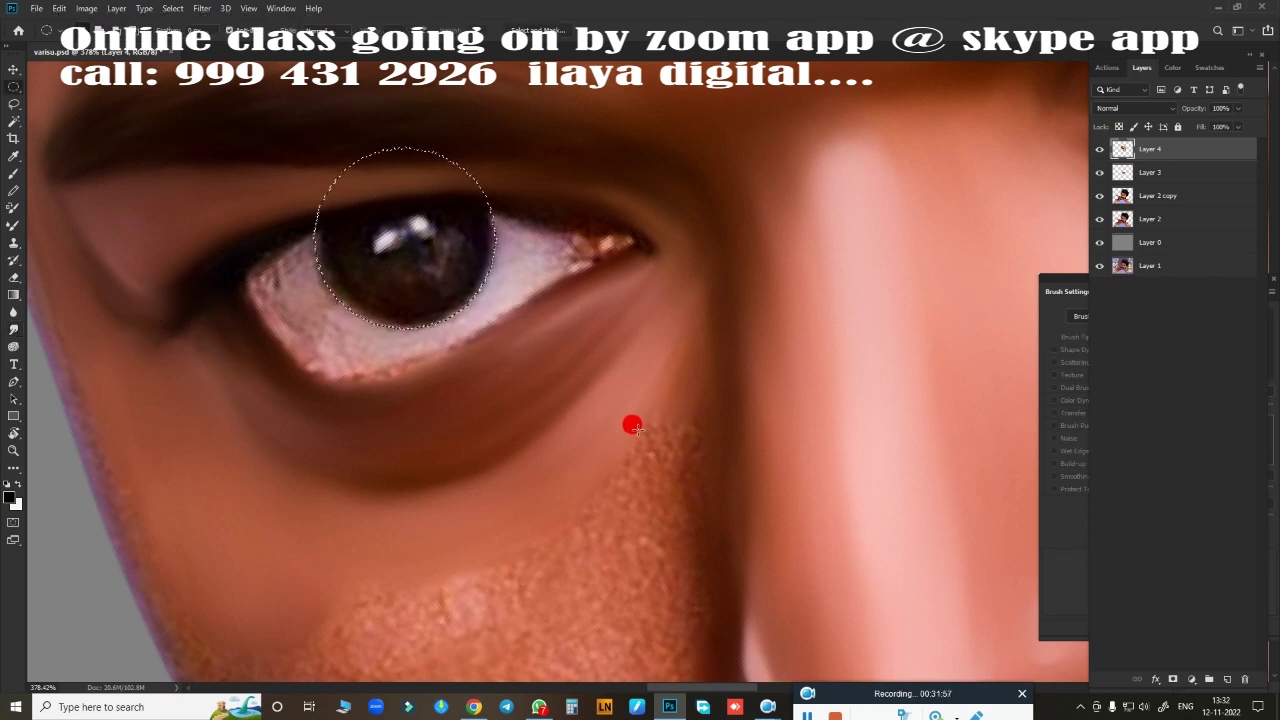
Step: Paint the iris dark, then add a white catchlight on a new Layer 5
key(b)
mouse_move(414, 229)
mouse_down()
mouse_move(389, 209)
mouse_move(306, 229)
mouse_move(396, 293)
mouse_up()
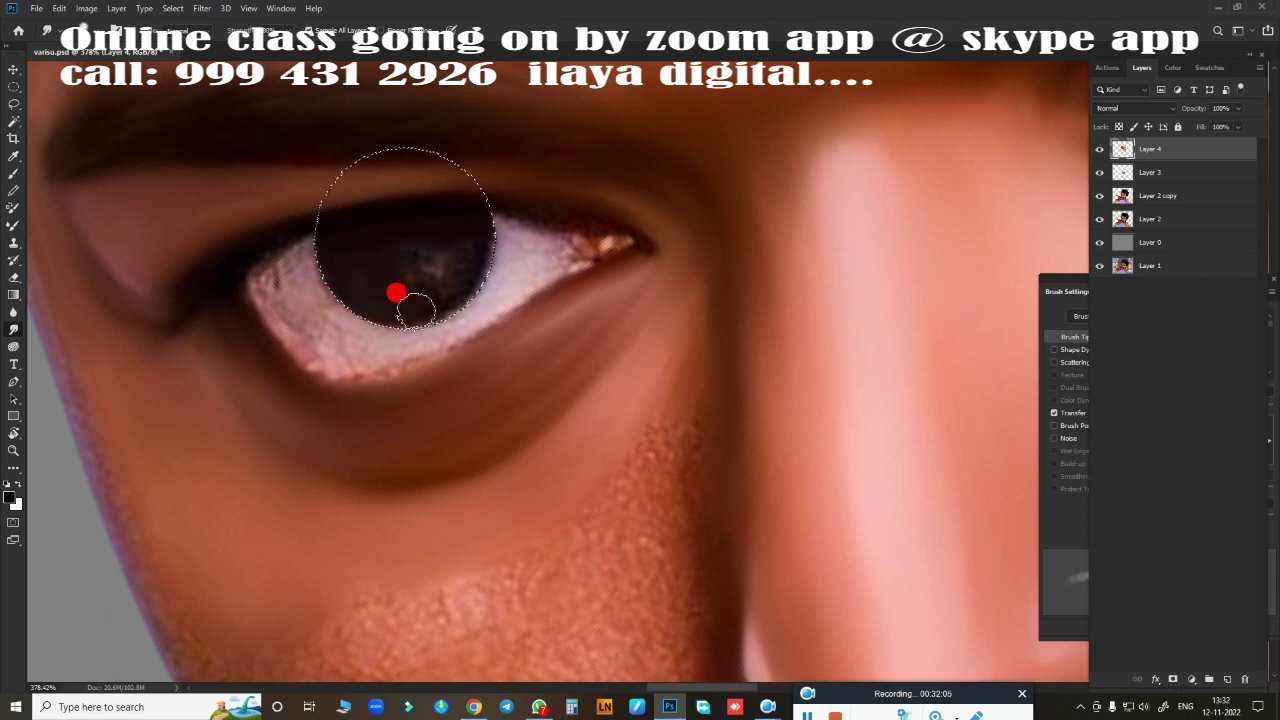
click(1227, 679)
click(1100, 172)
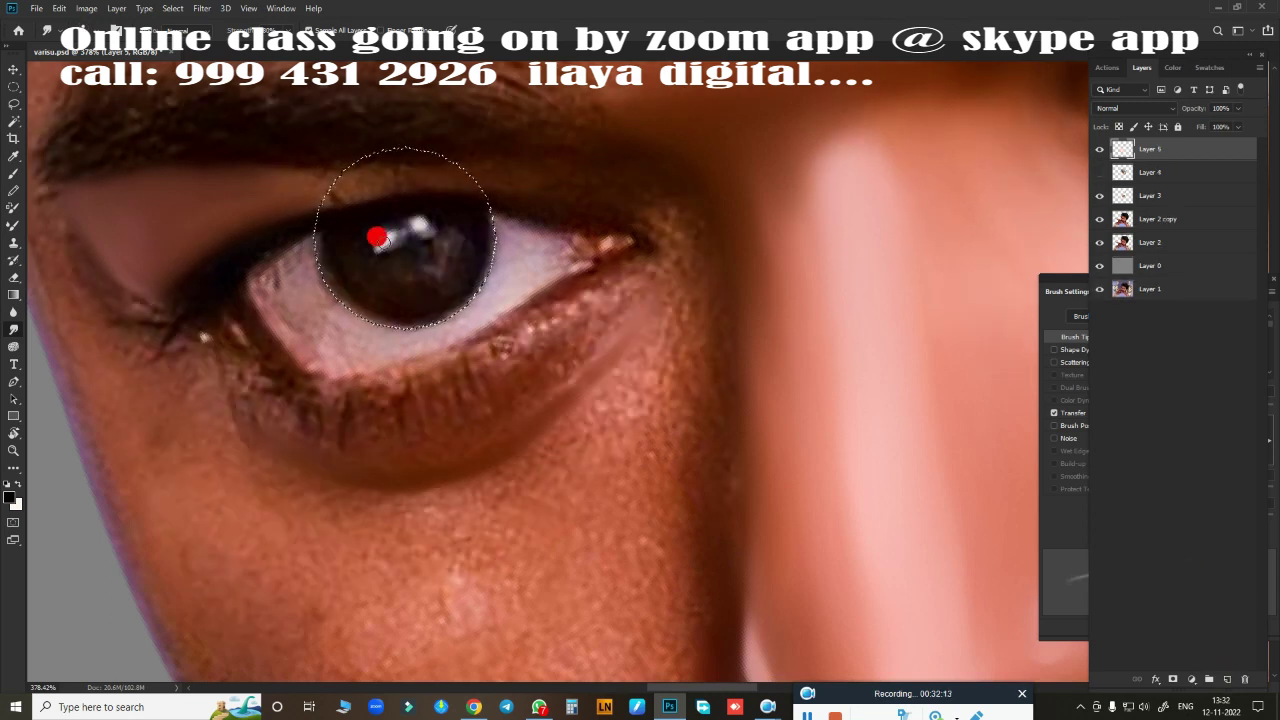
drag(380, 239, 411, 219)
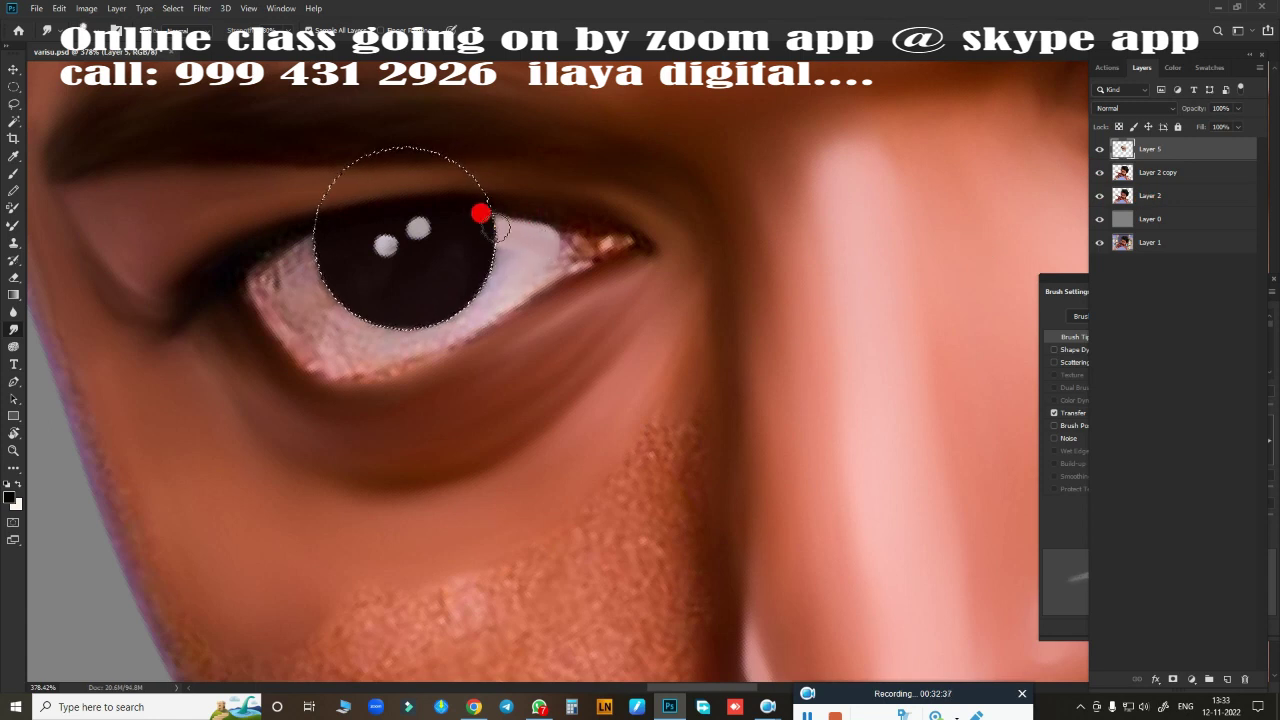
Step: Brighten the eye white toward the pinkish inner corner
mouse_move(565, 246)
mouse_down()
mouse_move(519, 281)
mouse_move(313, 330)
mouse_up()
drag(287, 287, 285, 276)
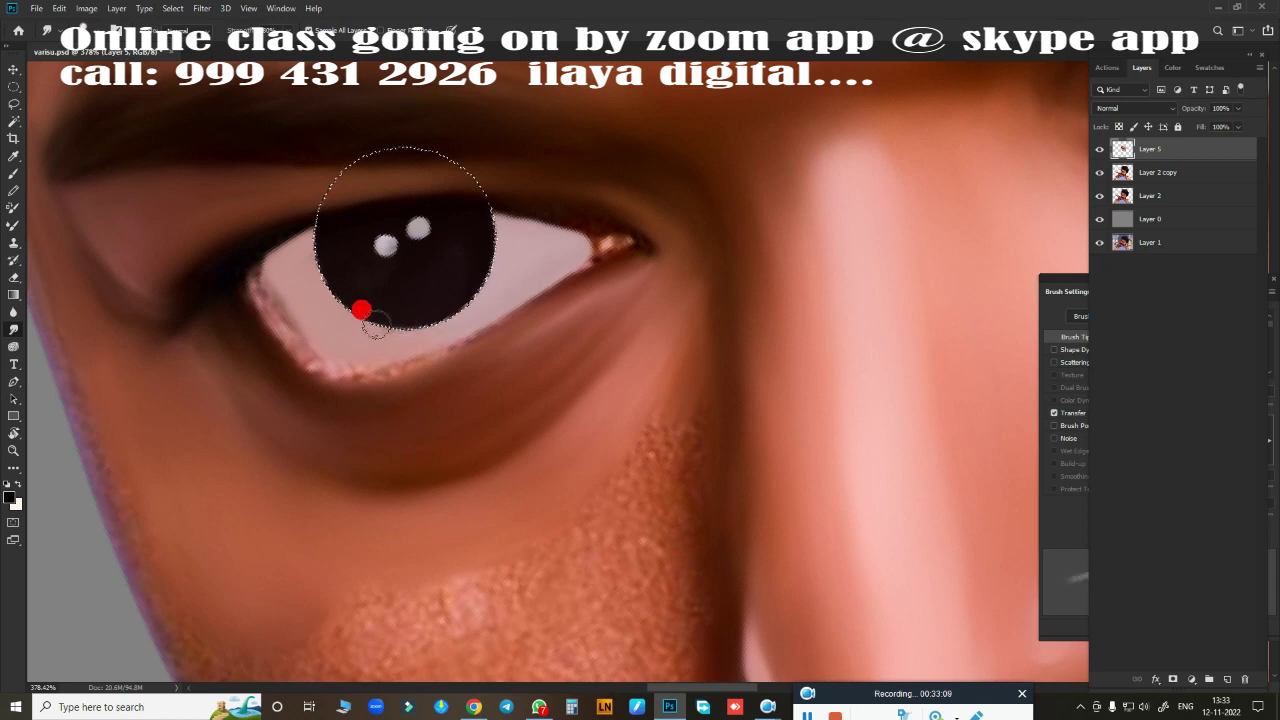
mouse_move(362, 310)
mouse_down()
mouse_move(258, 251)
mouse_move(281, 298)
mouse_move(264, 304)
mouse_move(323, 349)
mouse_move(399, 327)
mouse_up()
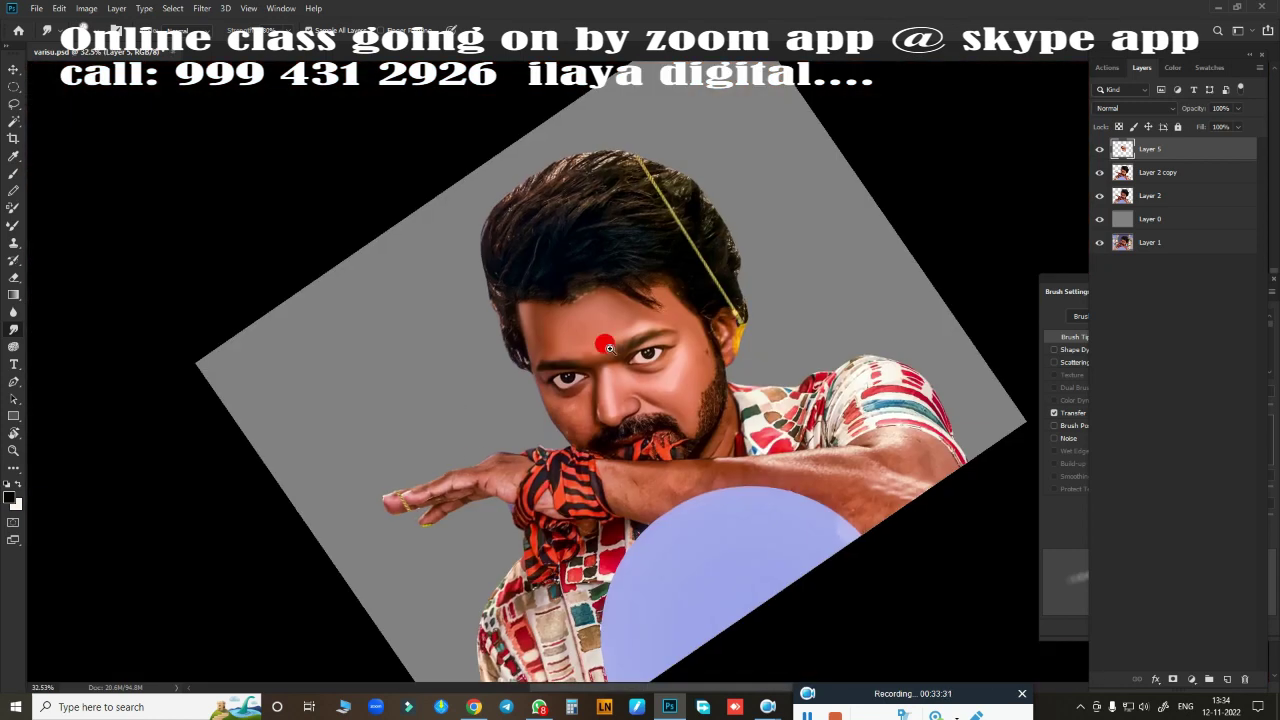
Step: Hide Layer 5 and trace the eye-white outline as a path over the photo
click(1100, 148)
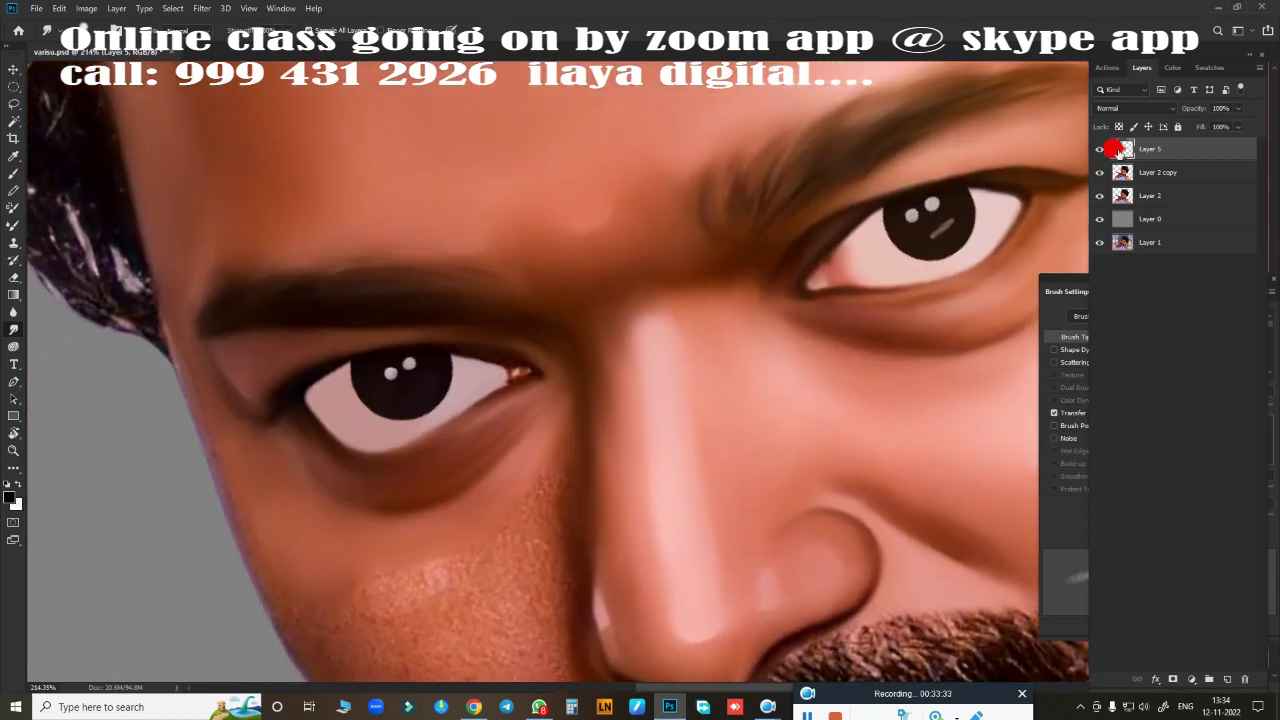
mouse_move(600, 340)
mouse_down()
mouse_move(631, 318)
mouse_move(275, 341)
mouse_move(140, 437)
mouse_up()
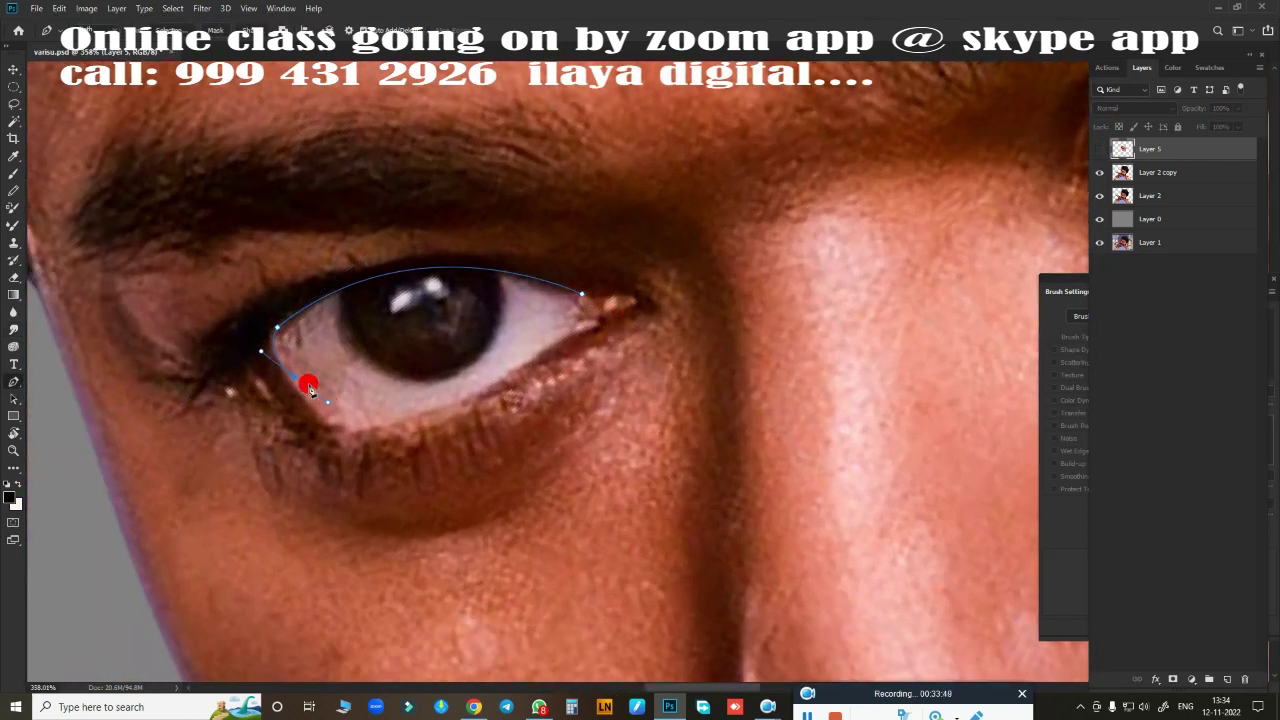
drag(261, 351, 305, 388)
drag(424, 390, 536, 366)
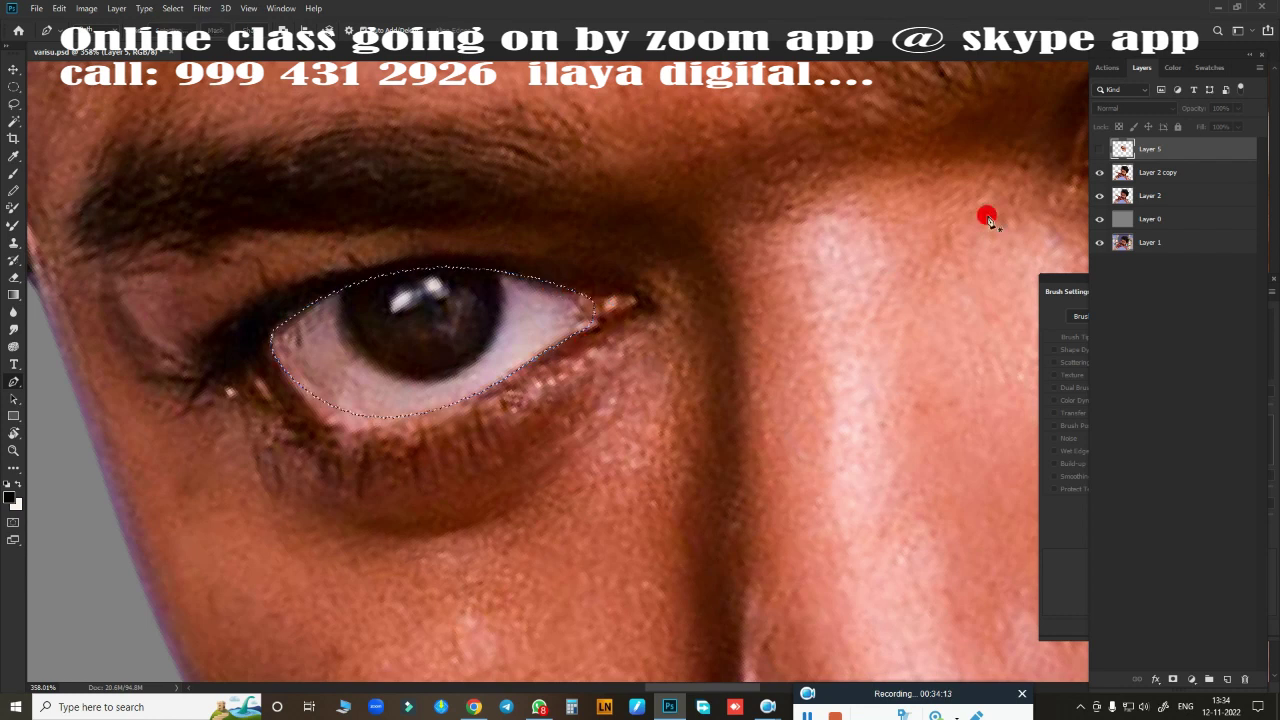
click(1099, 148)
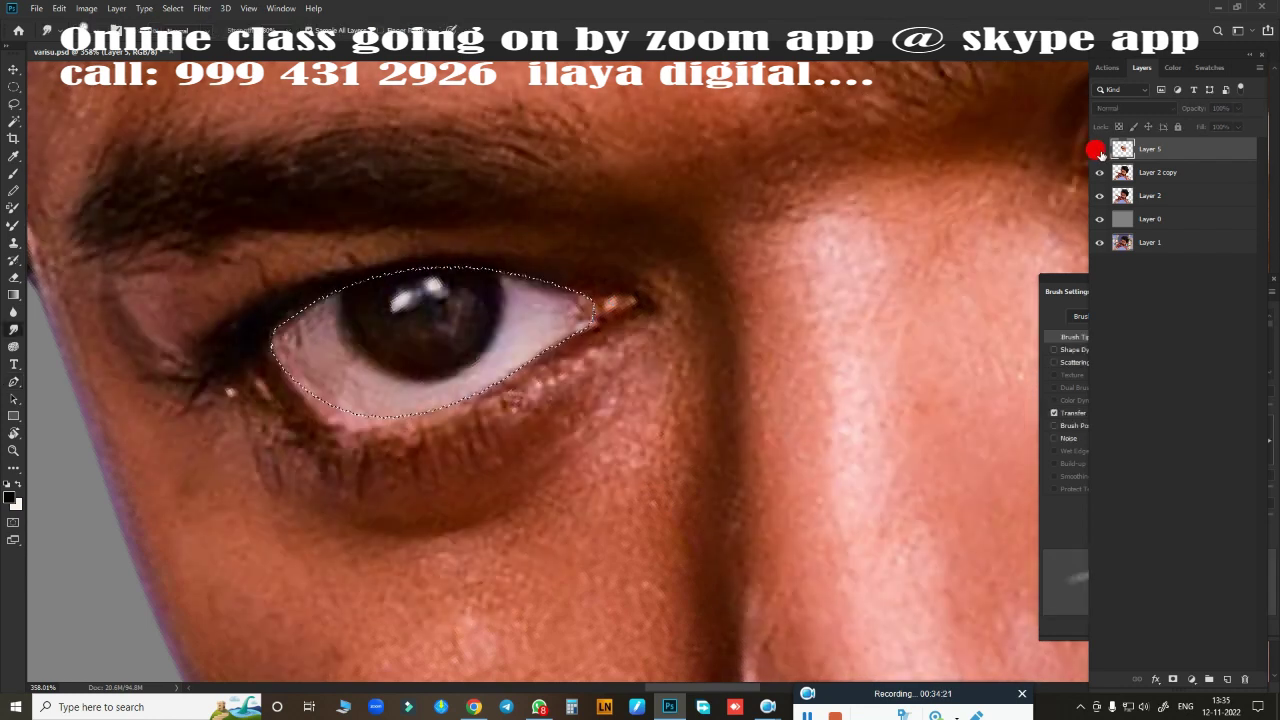
click(1099, 148)
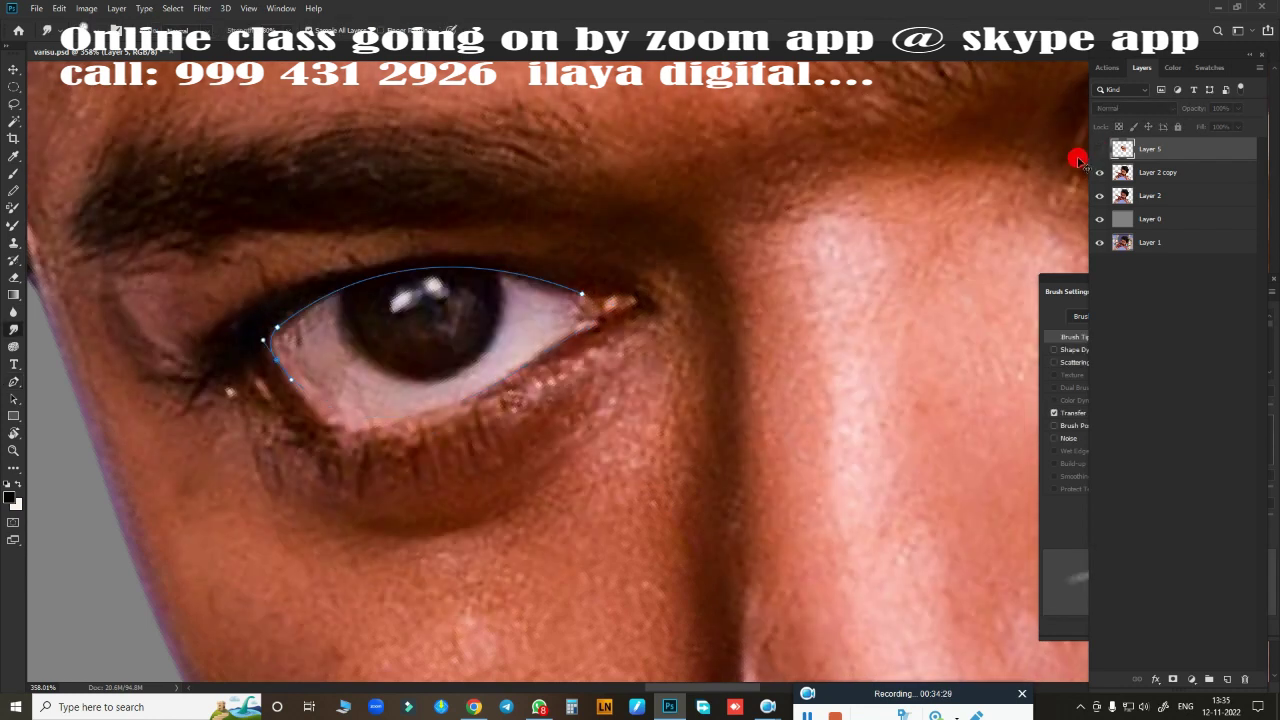
Step: Turn the eye path into a feathered selection and show Layer 5 again
key(p)
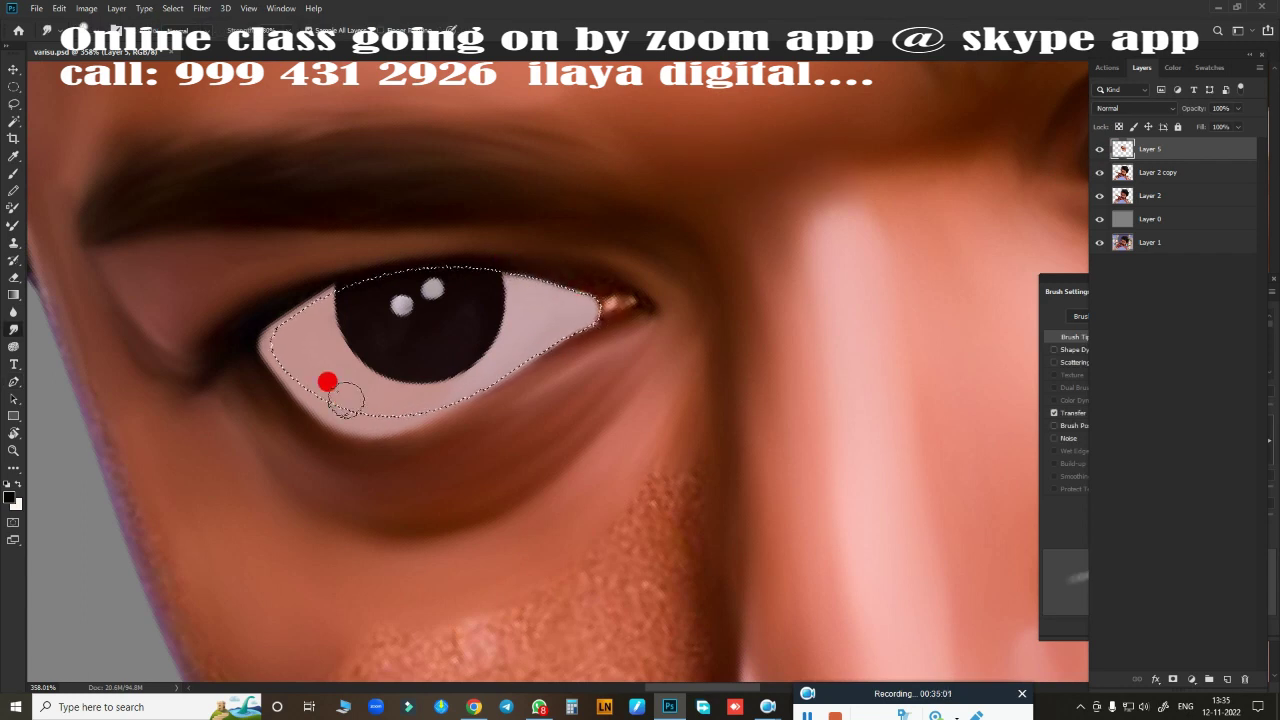
key(shift+F6)
key(Return)
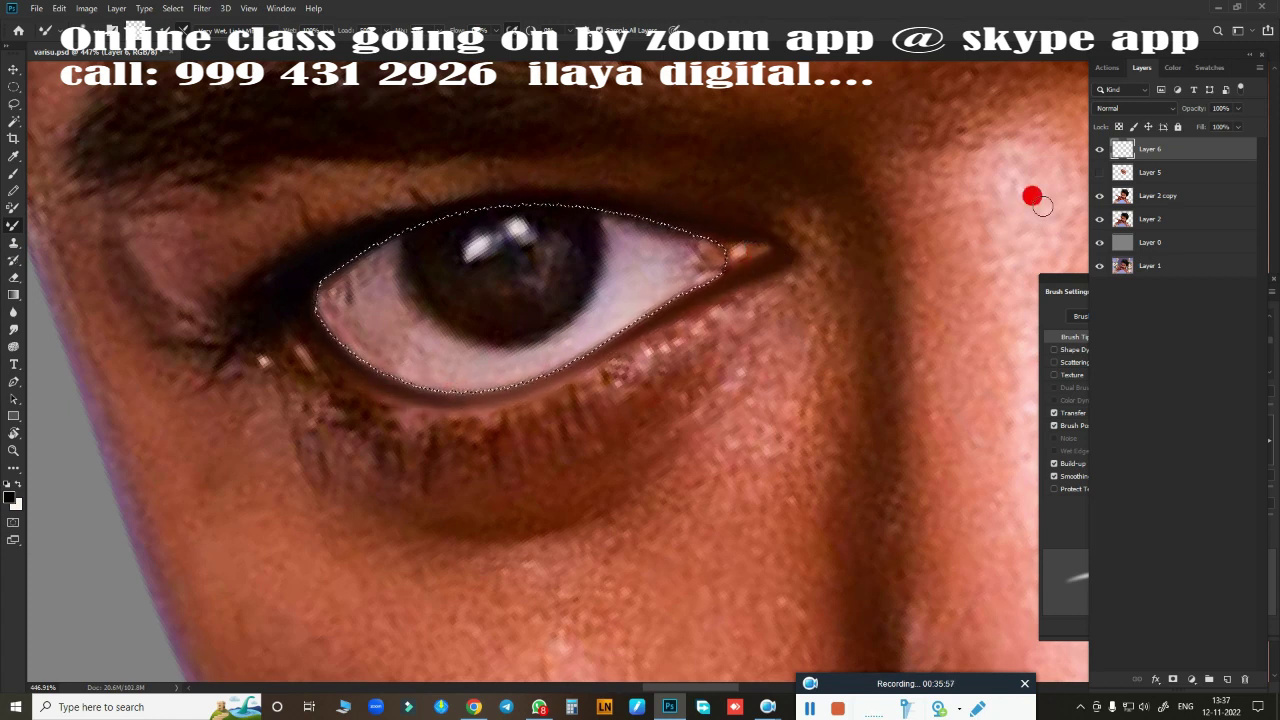
click(1099, 172)
key(r)
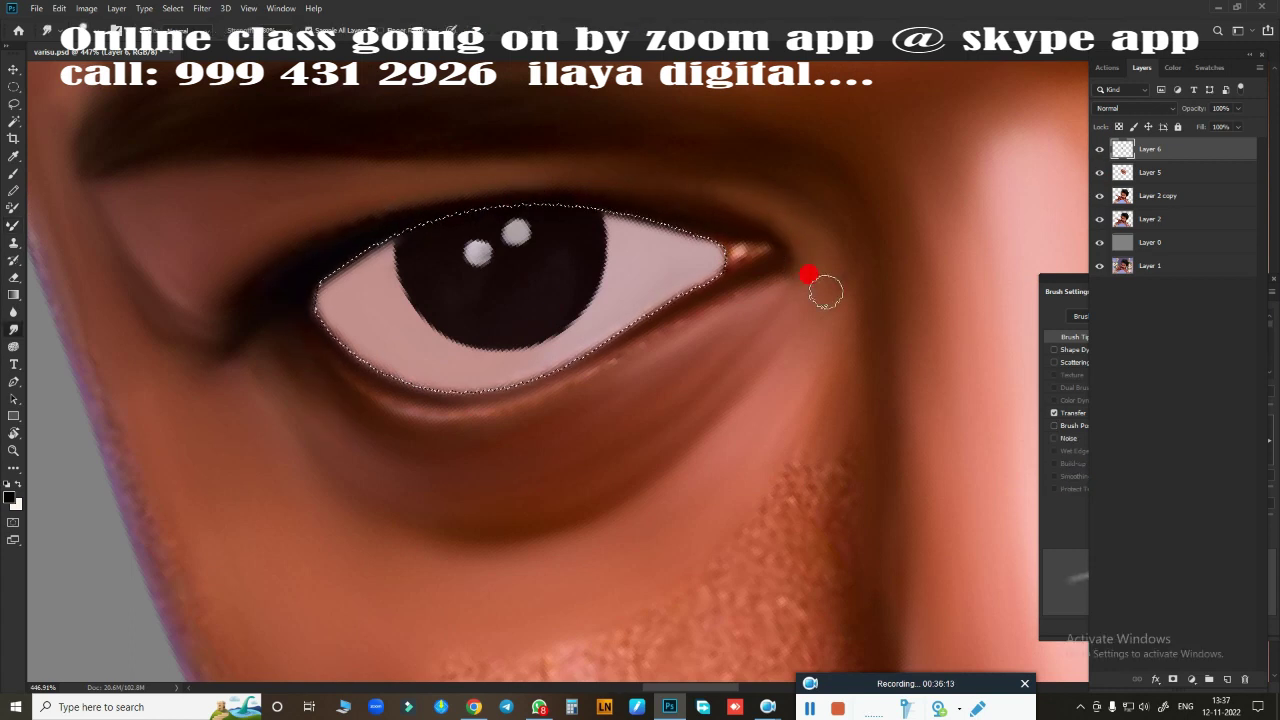
key(ctrl+d)
click(698, 223)
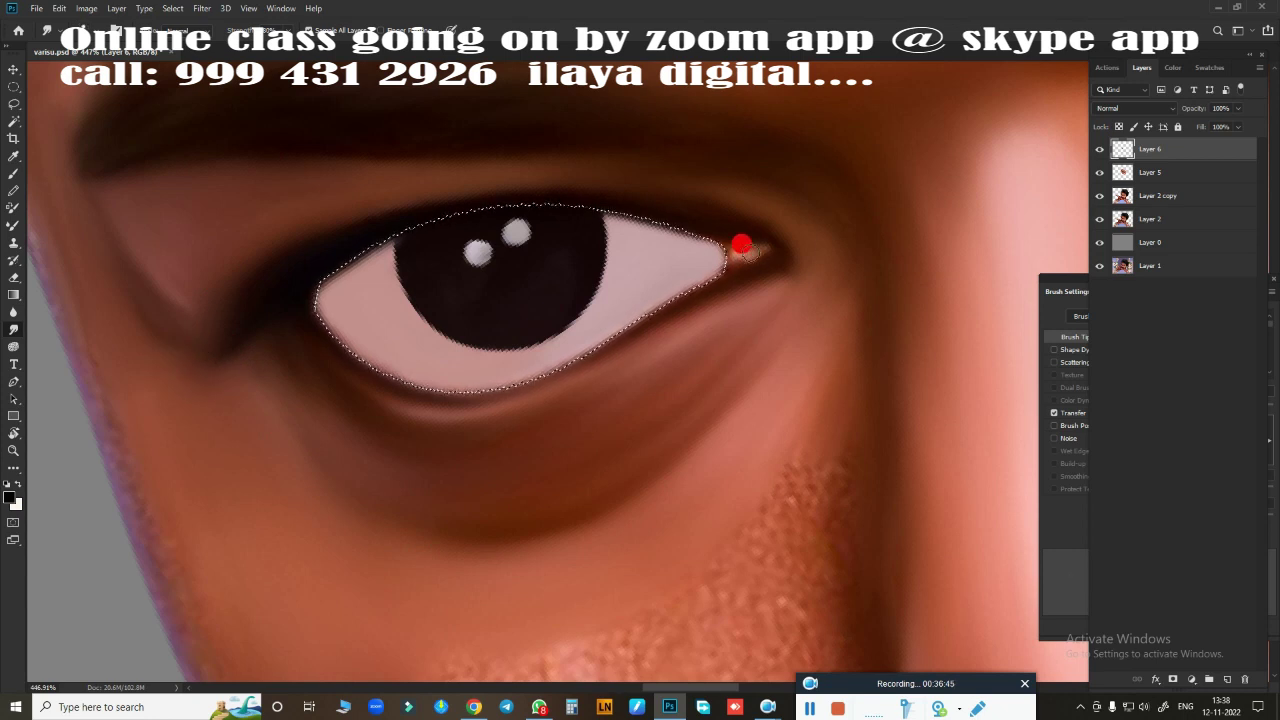
Step: Deselect and brush light tone into the inner corner of the eye
key(ctrl+d)
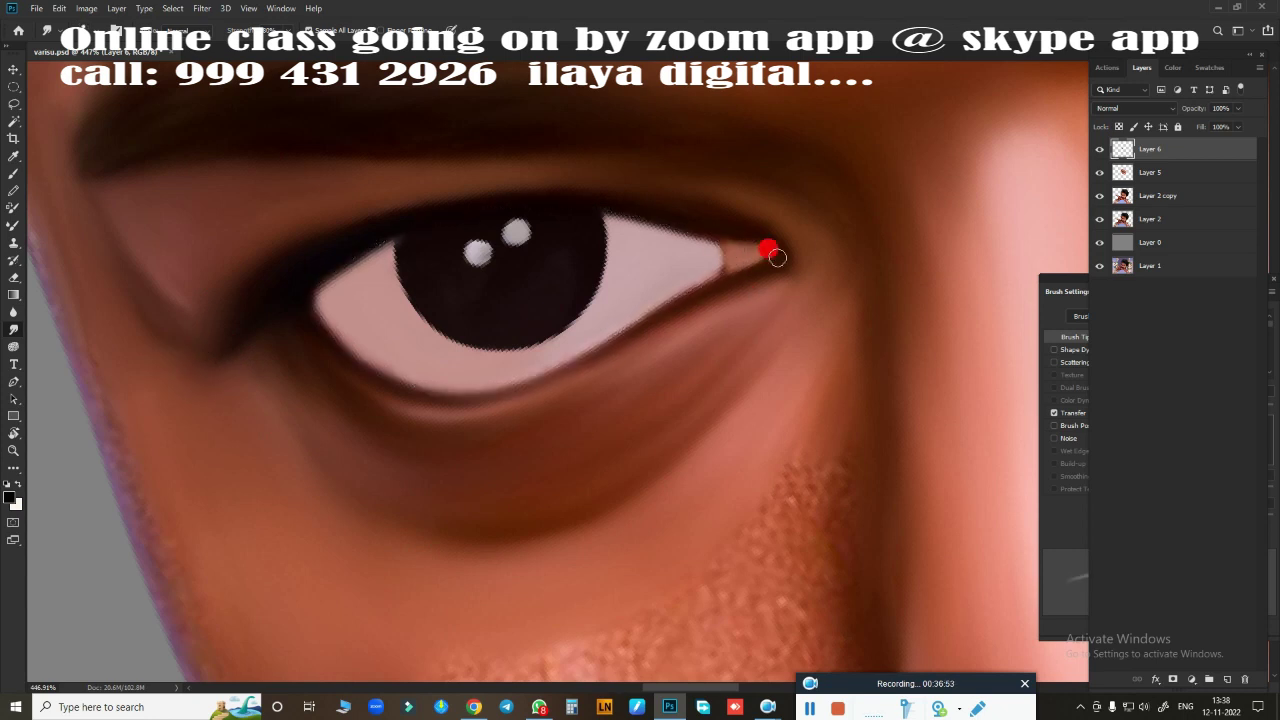
drag(776, 287, 720, 229)
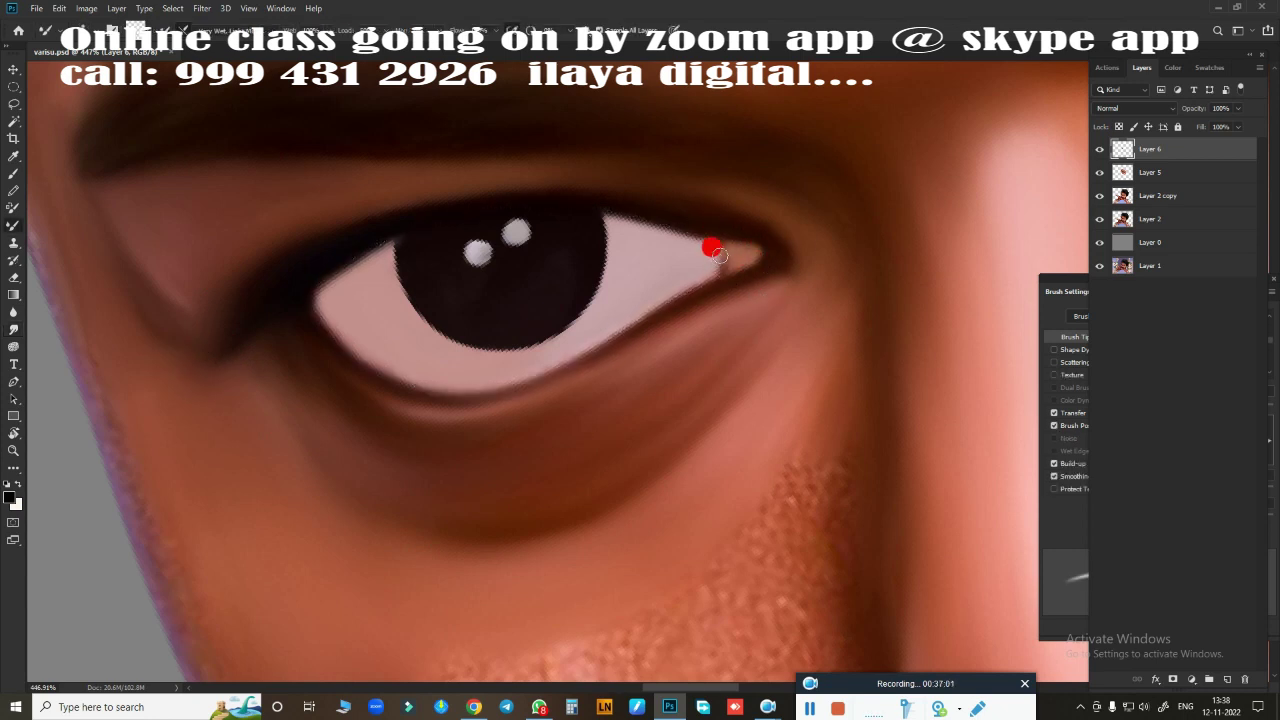
key(r)
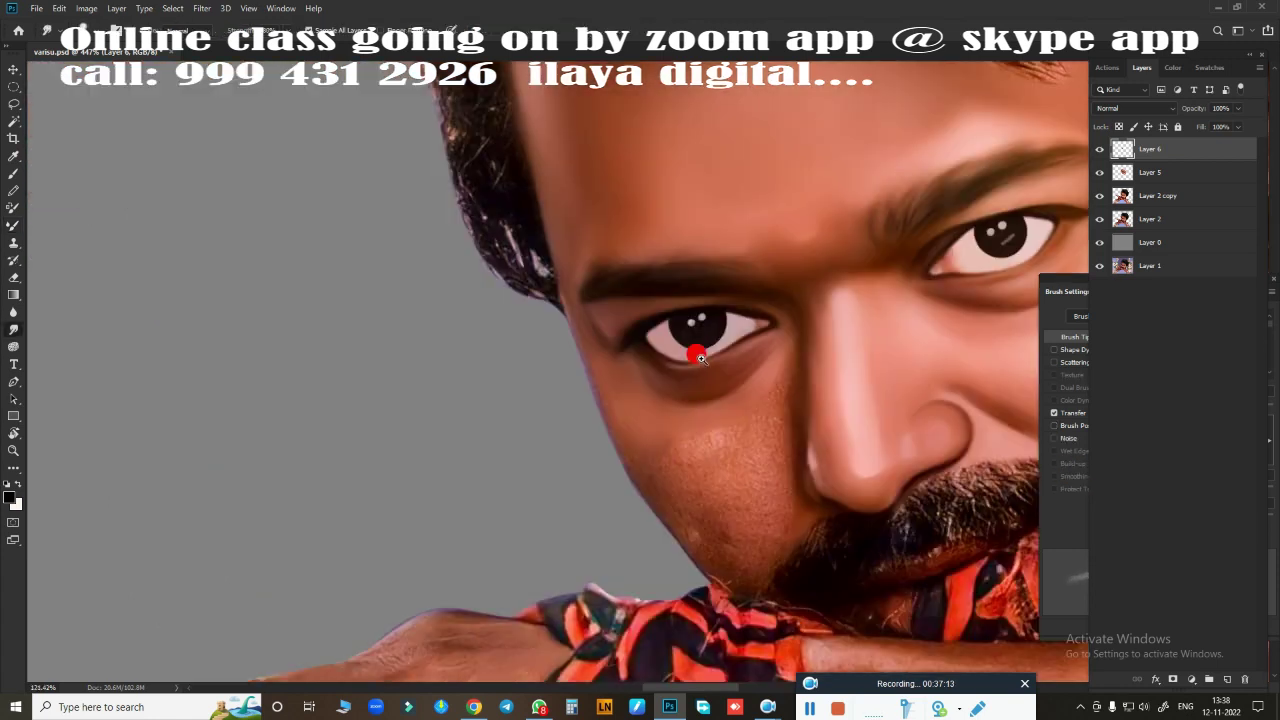
mouse_move(660, 241)
mouse_down()
mouse_move(620, 353)
mouse_move(392, 289)
mouse_move(326, 215)
mouse_up()
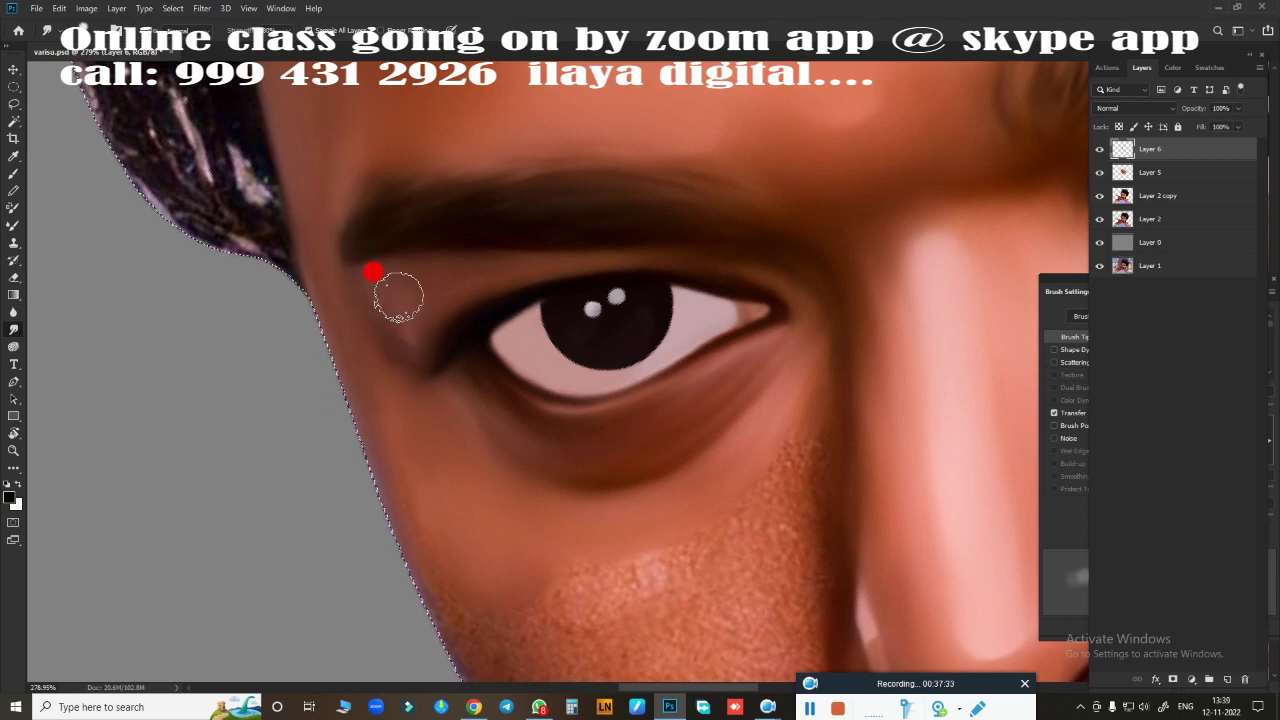
scroll(434, 443, down, 5)
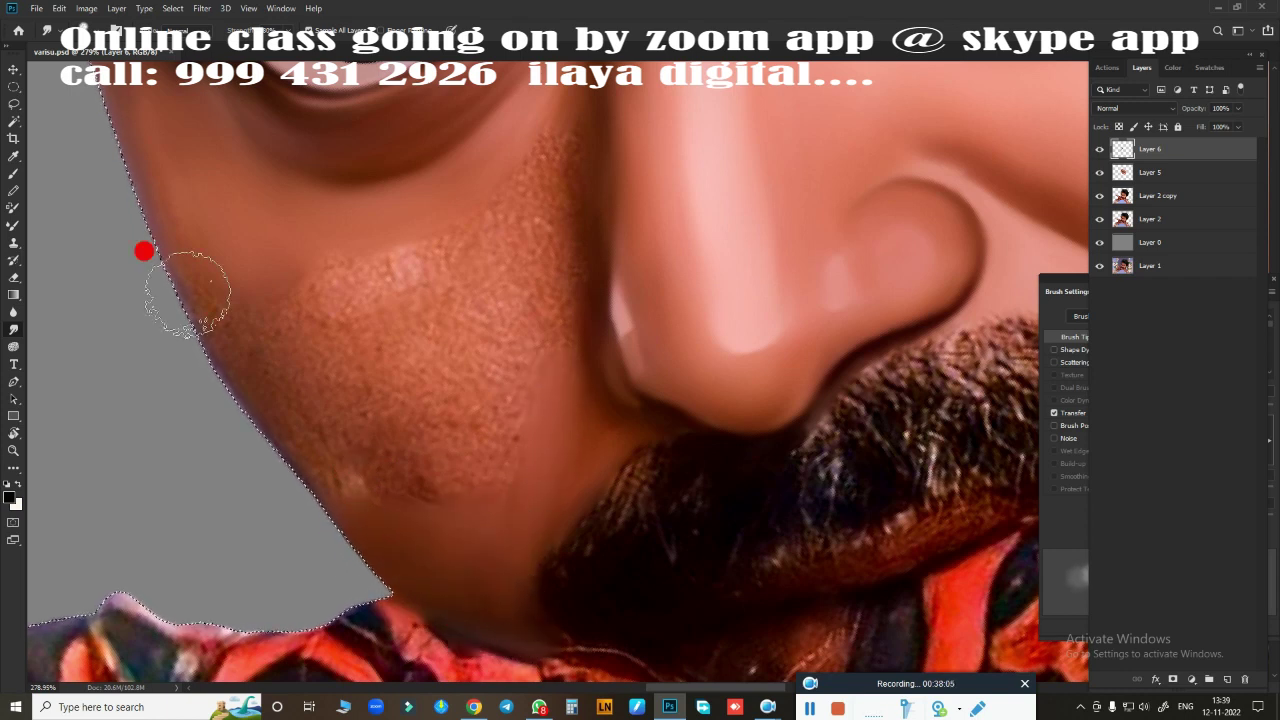
Step: Smudge the jaw edge and rough lower-cheek skin into smooth tones, then zoom out
mouse_move(187, 293)
mouse_down()
mouse_move(228, 363)
mouse_move(154, 280)
mouse_up()
mouse_move(378, 476)
mouse_down()
mouse_move(283, 396)
mouse_move(209, 404)
mouse_up()
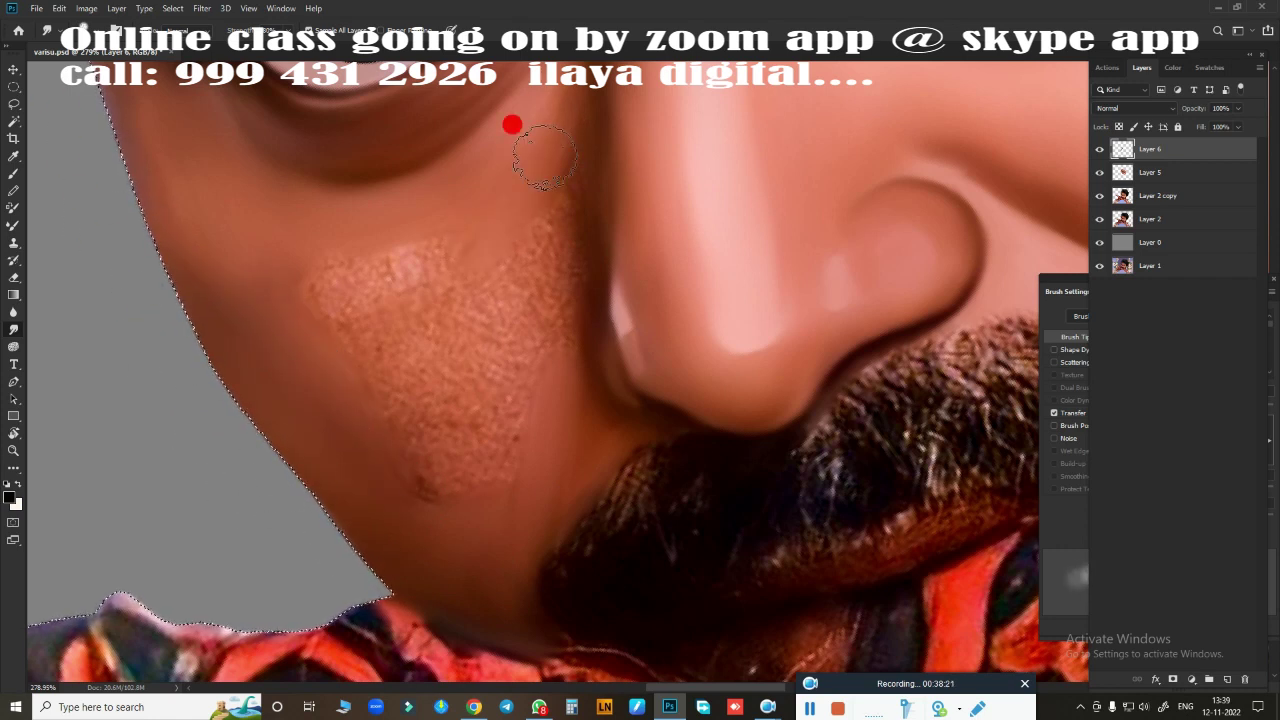
mouse_move(549, 370)
mouse_down()
mouse_move(477, 423)
mouse_move(509, 391)
mouse_move(320, 451)
mouse_move(494, 485)
mouse_move(319, 296)
mouse_up()
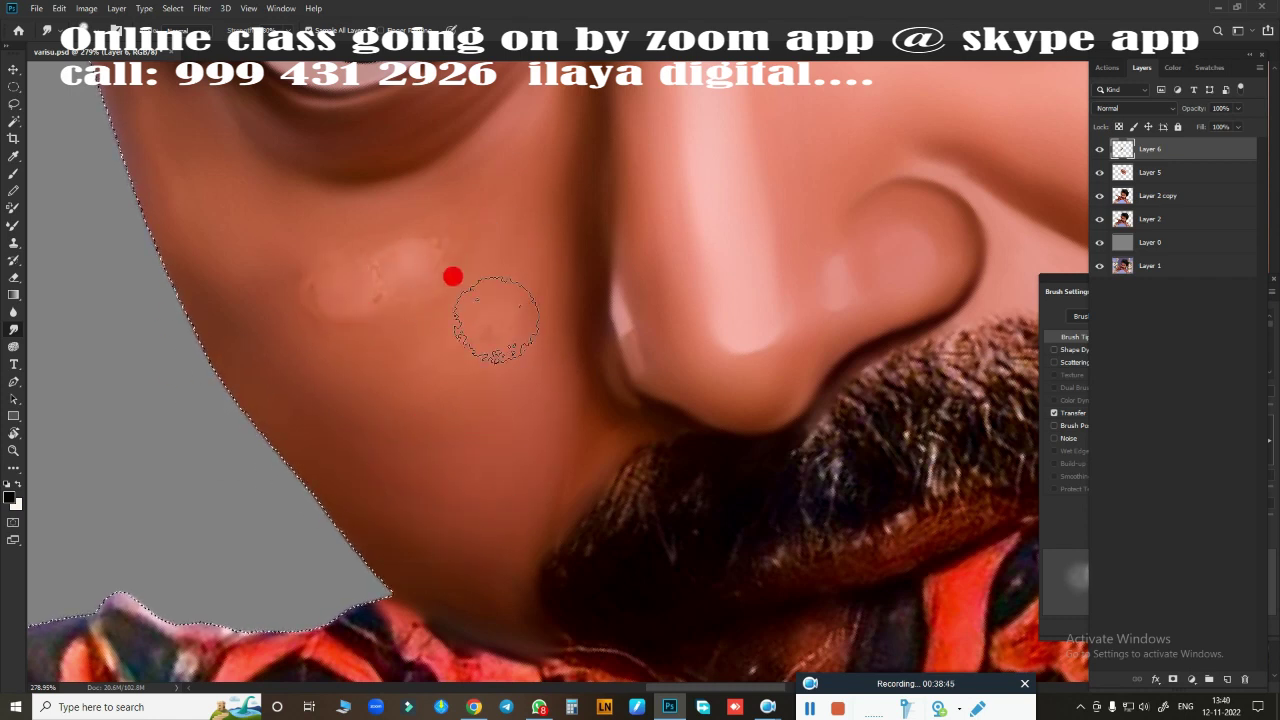
drag(264, 252, 259, 300)
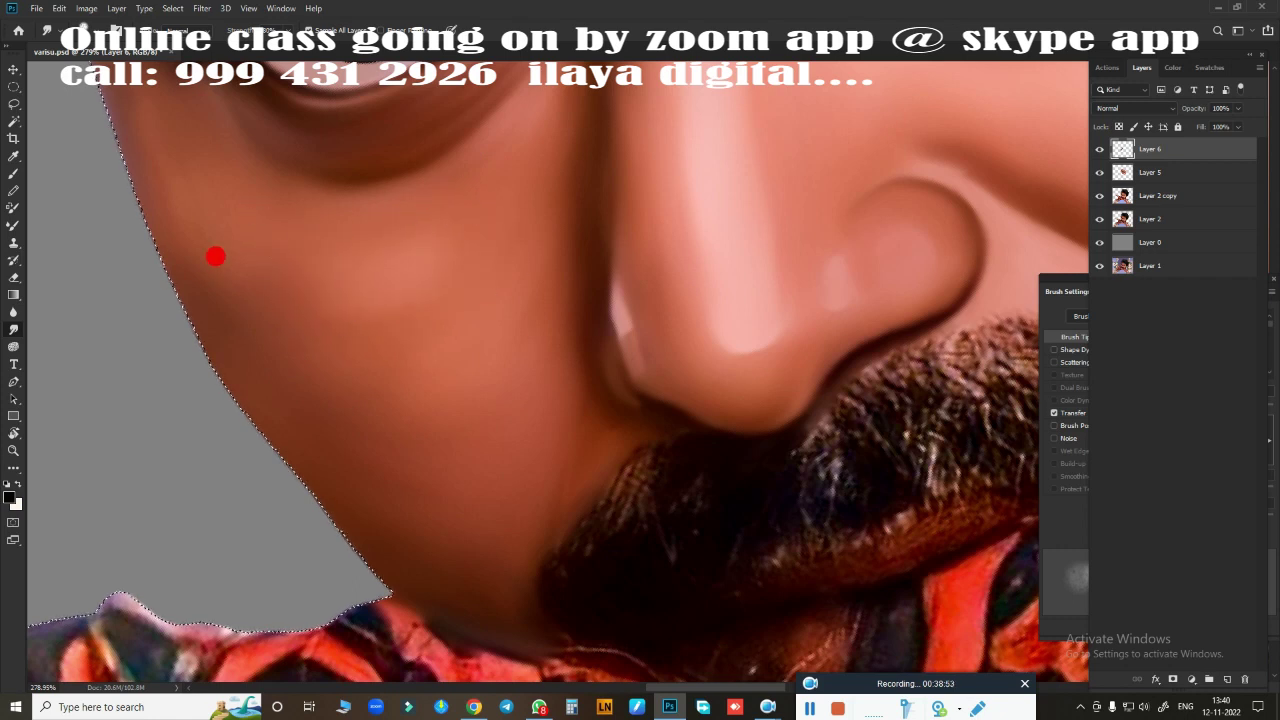
scroll(450, 350, down, 1)
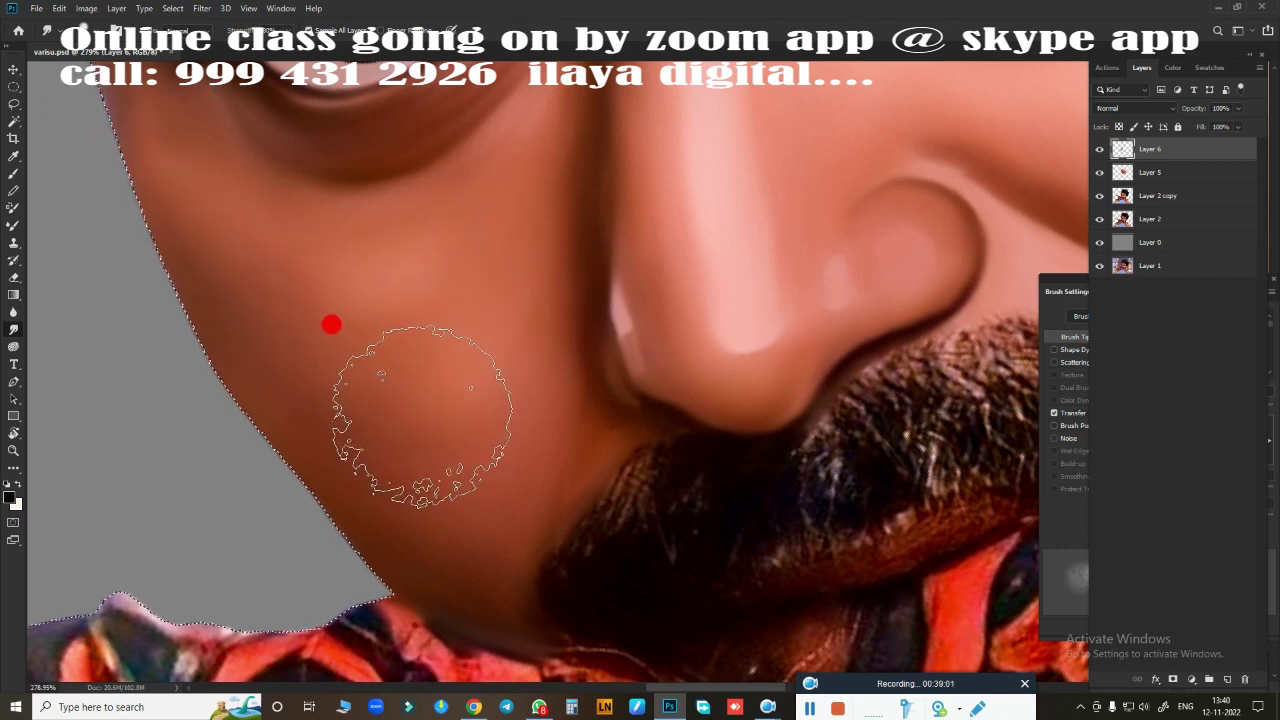
scroll(614, 400, down, 3)
scroll(680, 428, down, 2)
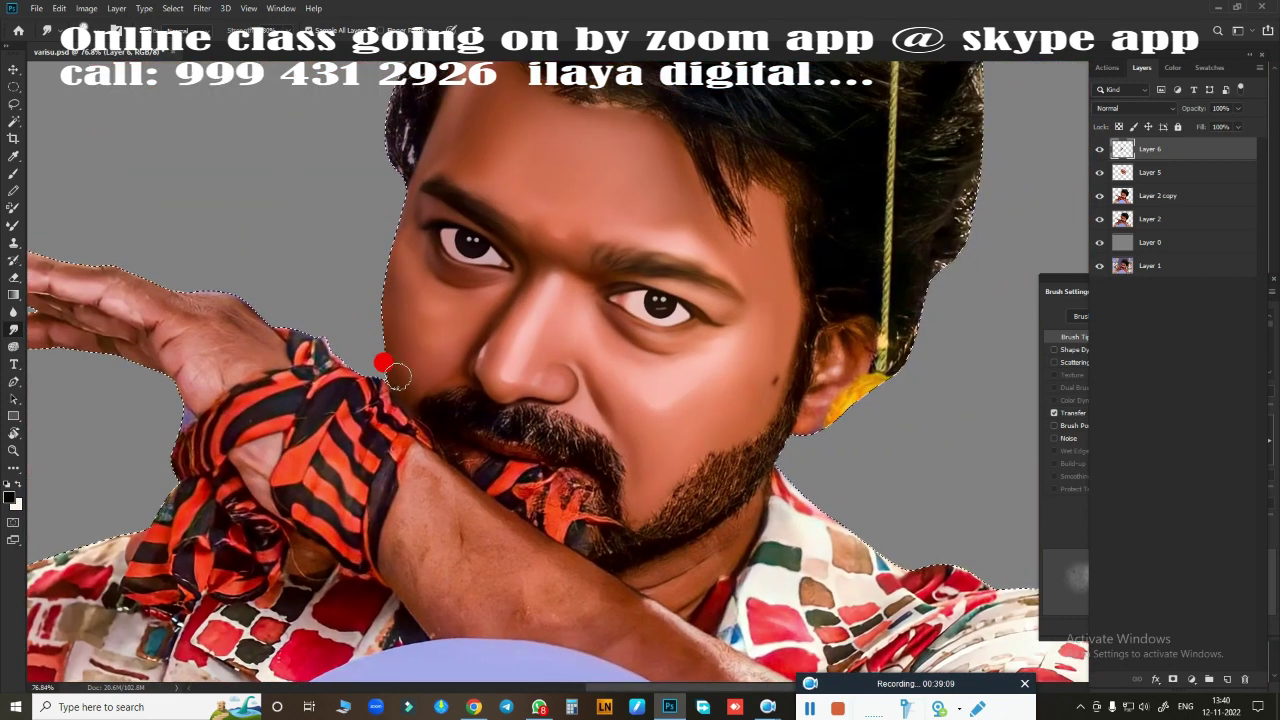
Step: Erase the stray orange and purple paint from the upper, back and front ear edges
scroll(790, 381, up, 1)
scroll(790, 381, up, 1)
mouse_move(790, 381)
mouse_down()
mouse_move(770, 279)
mouse_move(686, 343)
mouse_up()
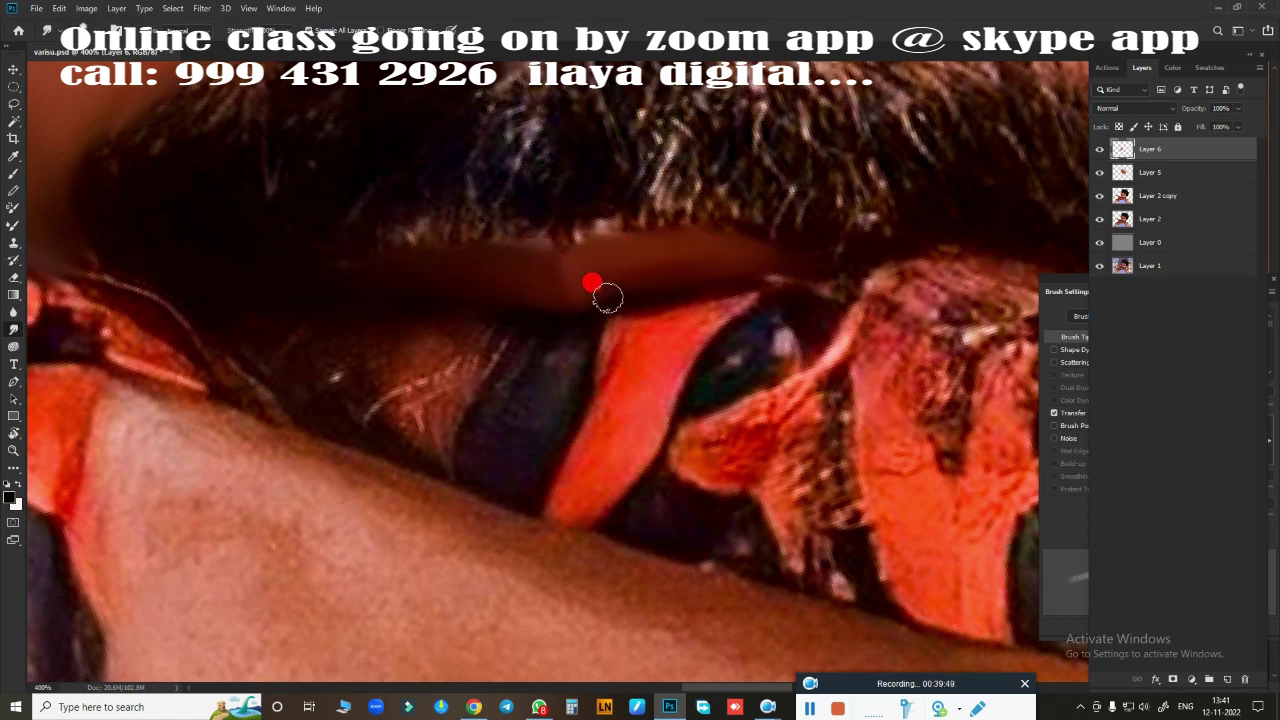
key(ctrl+0)
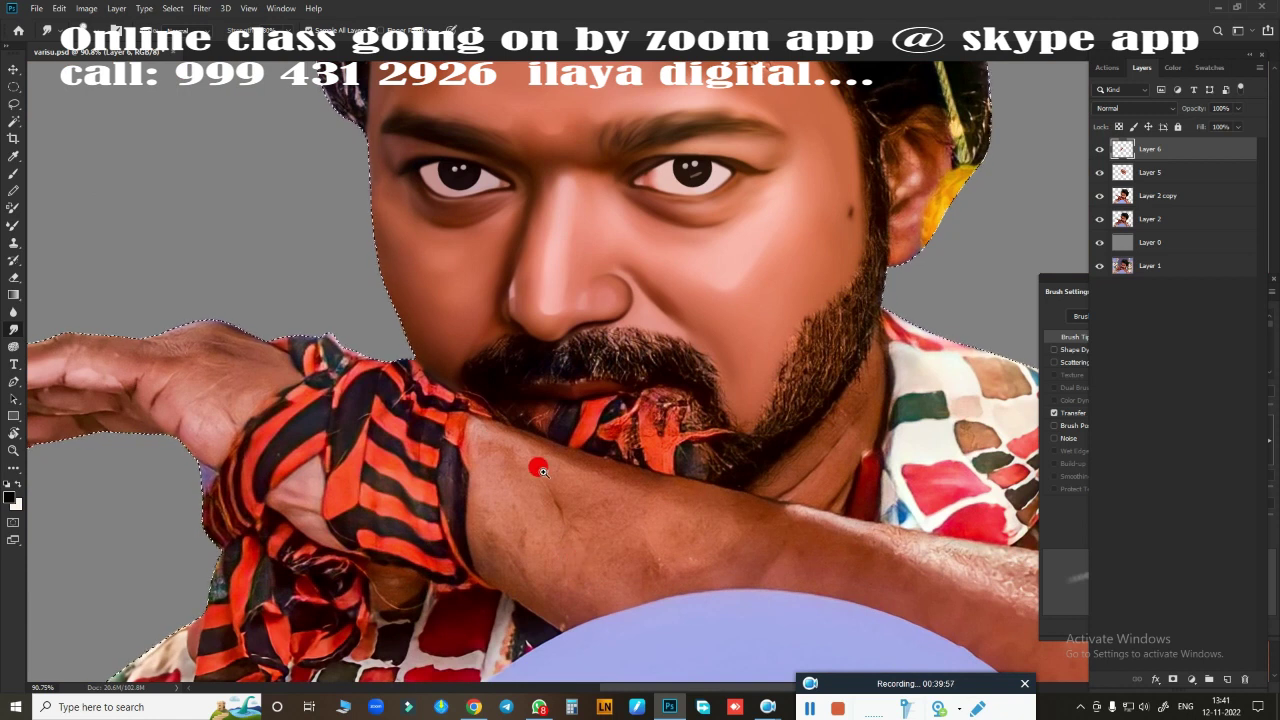
scroll(534, 457, up, 1)
key(e)
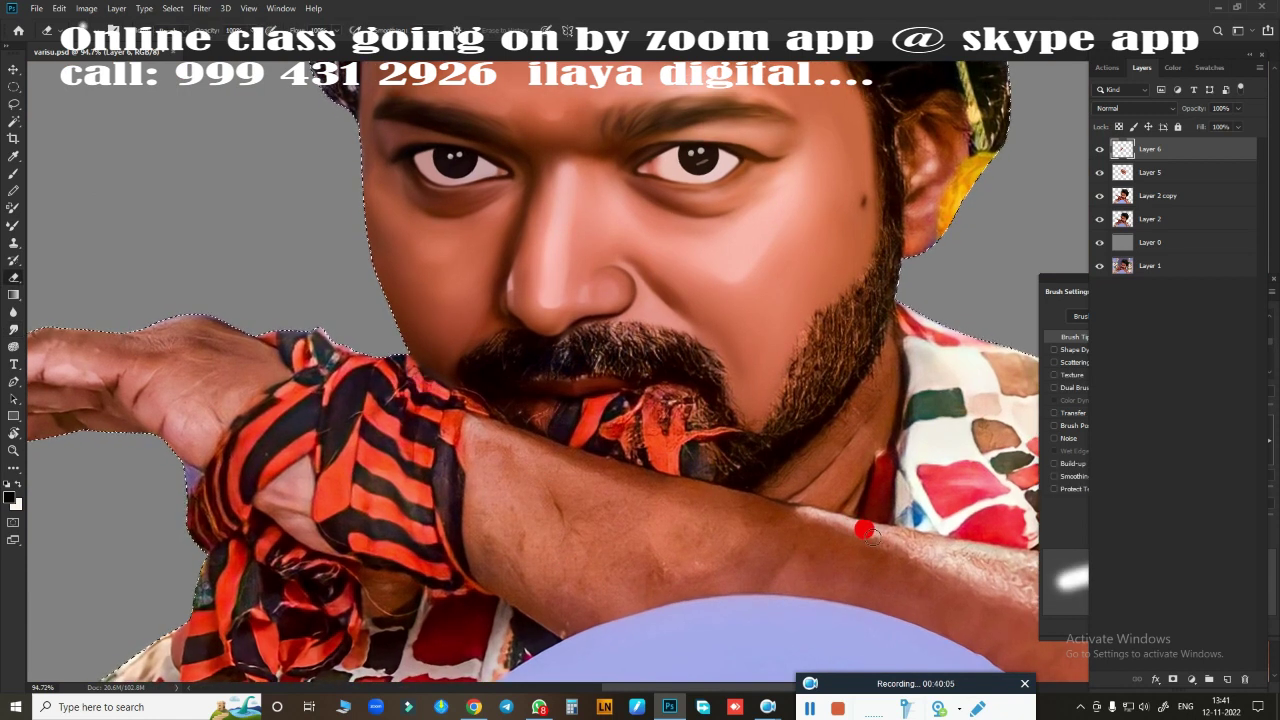
scroll(893, 395, up, 5)
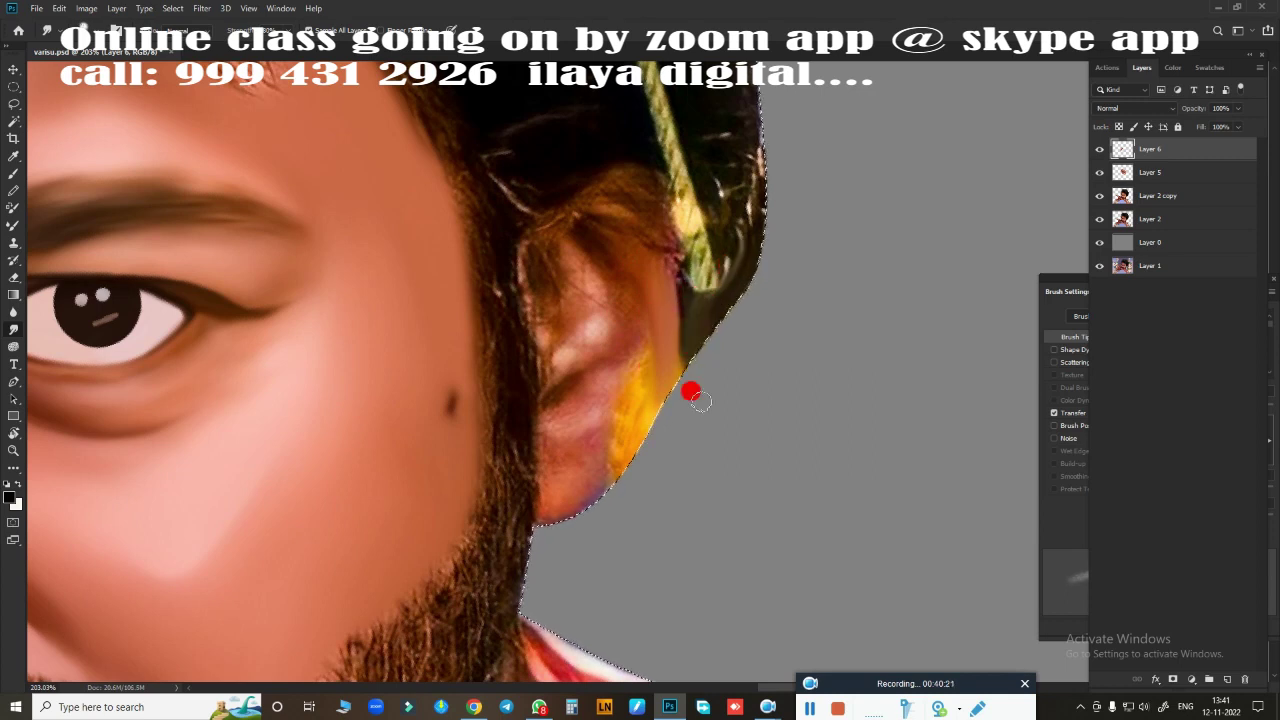
mouse_move(632, 328)
mouse_down()
mouse_move(626, 381)
mouse_move(633, 365)
mouse_up()
mouse_move(524, 451)
mouse_down()
mouse_move(571, 457)
mouse_move(648, 369)
mouse_up()
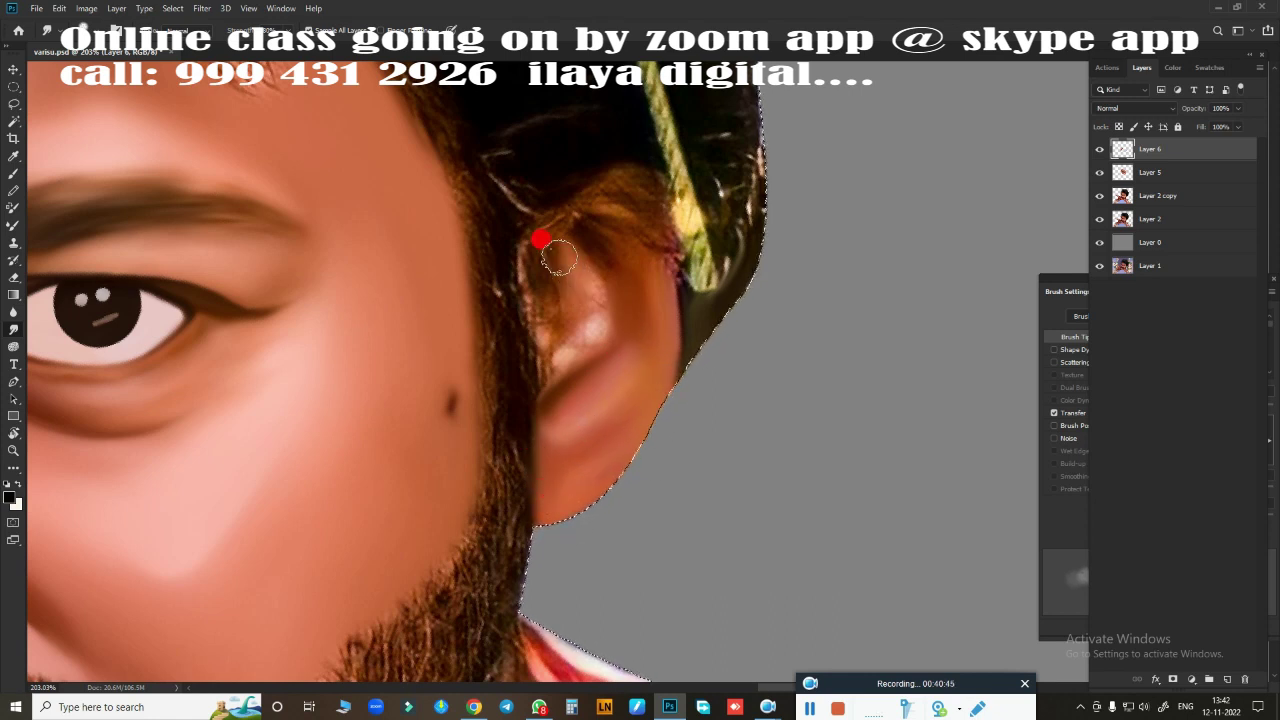
drag(534, 253, 526, 287)
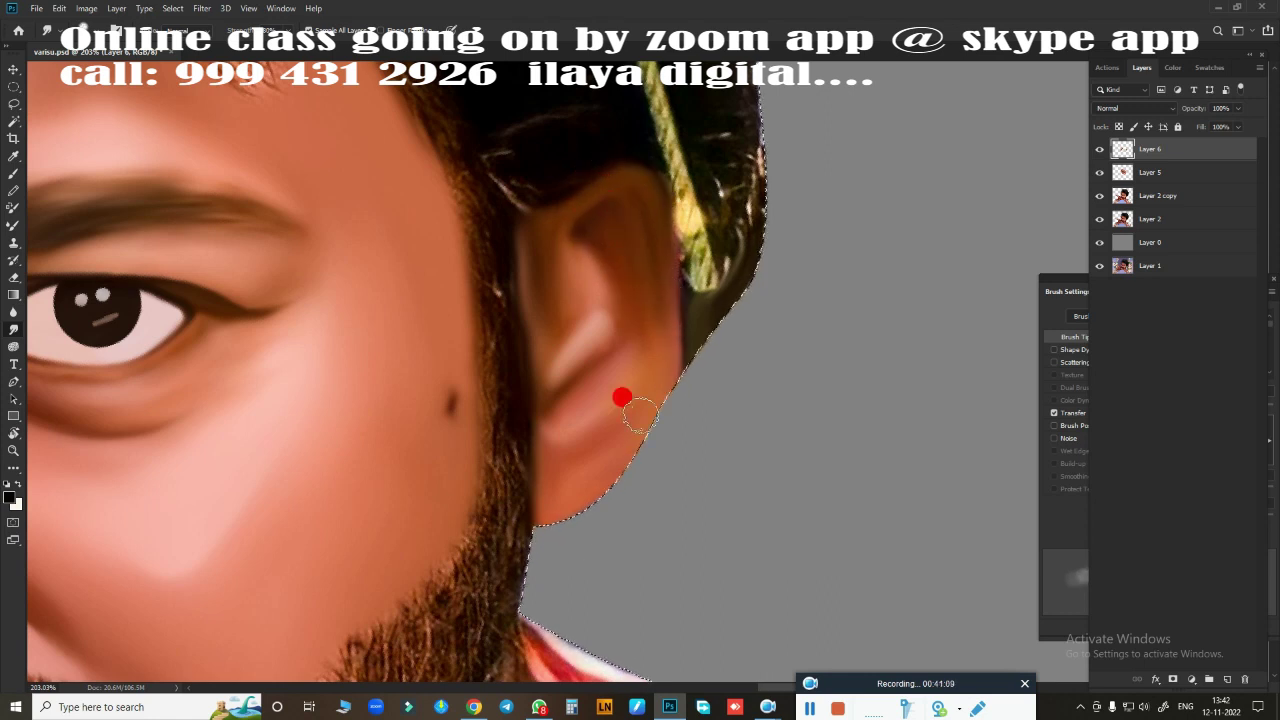
key(ctrl+0)
scroll(666, 437, up, 4)
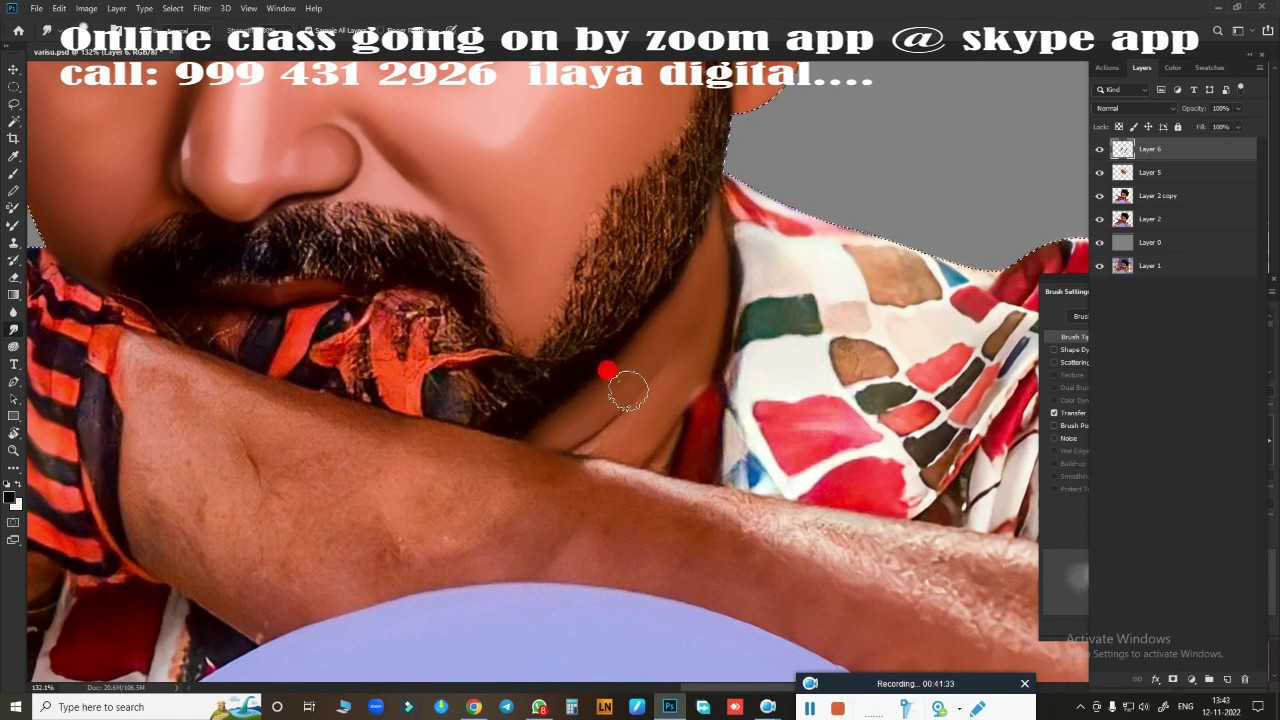
Step: Erase the paint over the fingertip and ring and along the mustache's left edge
key(e)
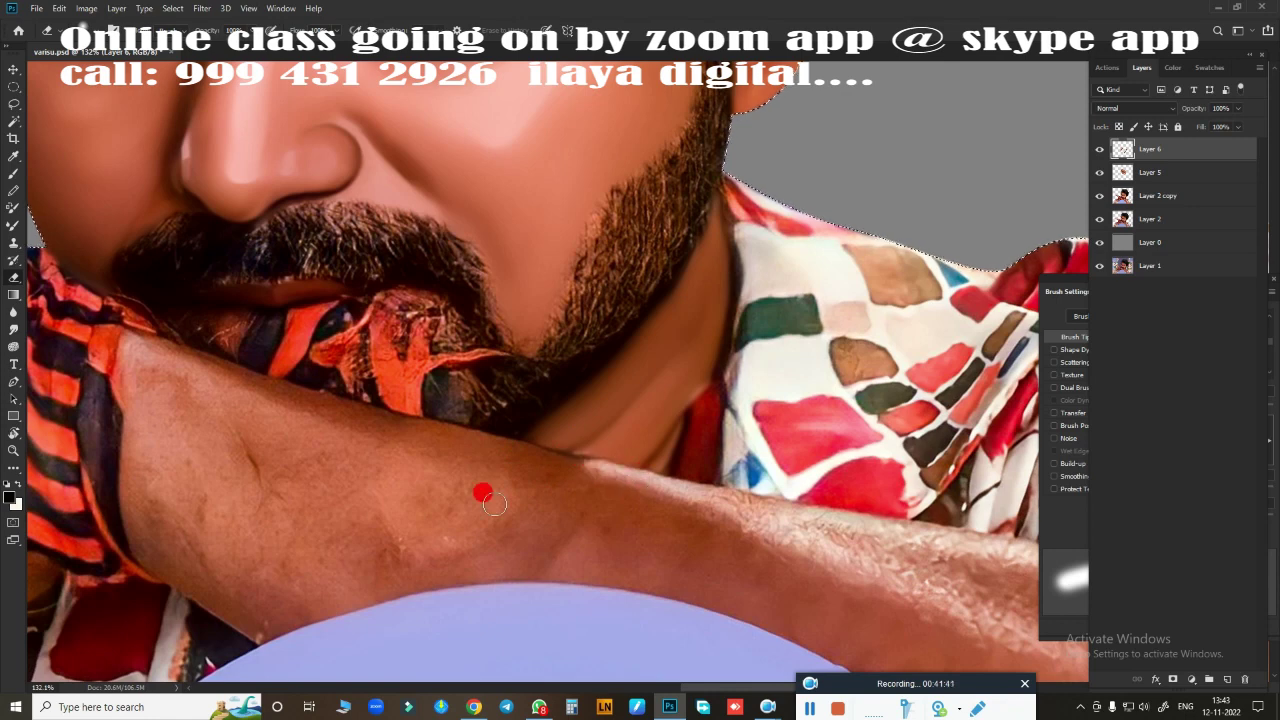
scroll(494, 503, down, 3)
scroll(227, 340, up, 4)
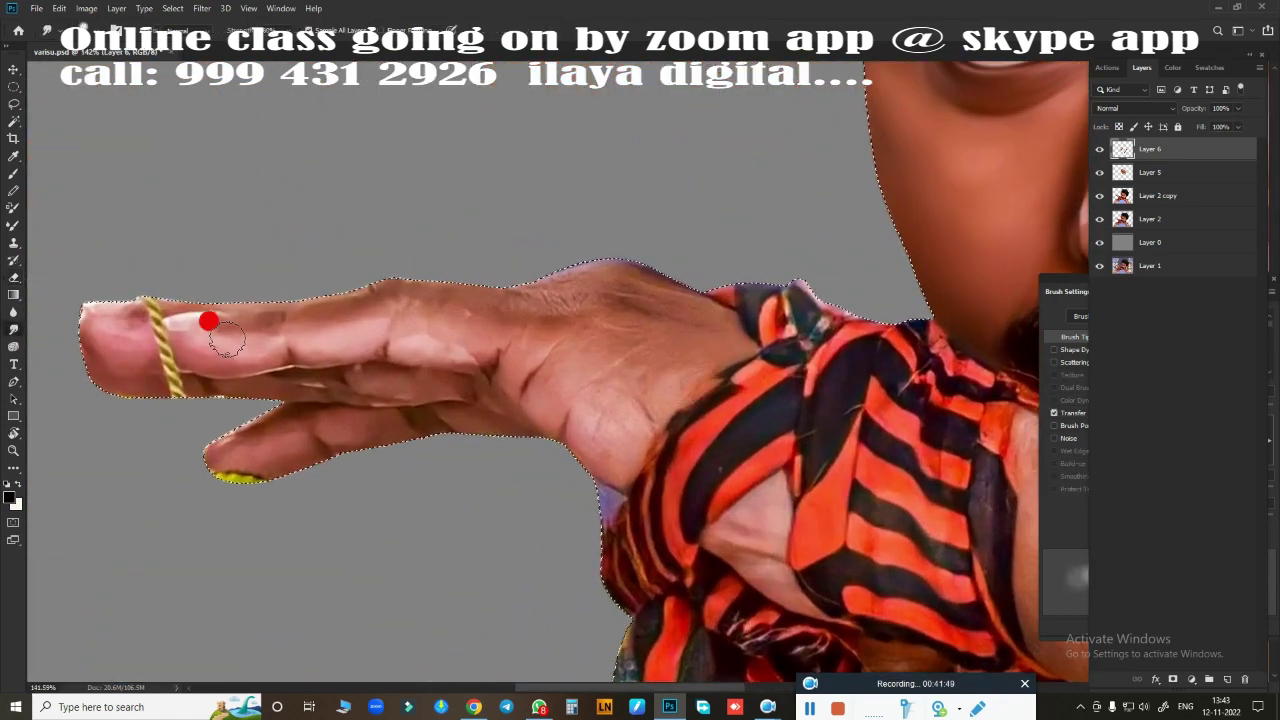
mouse_move(227, 340)
mouse_down()
mouse_move(196, 350)
mouse_move(205, 299)
mouse_move(88, 310)
mouse_move(131, 327)
mouse_up()
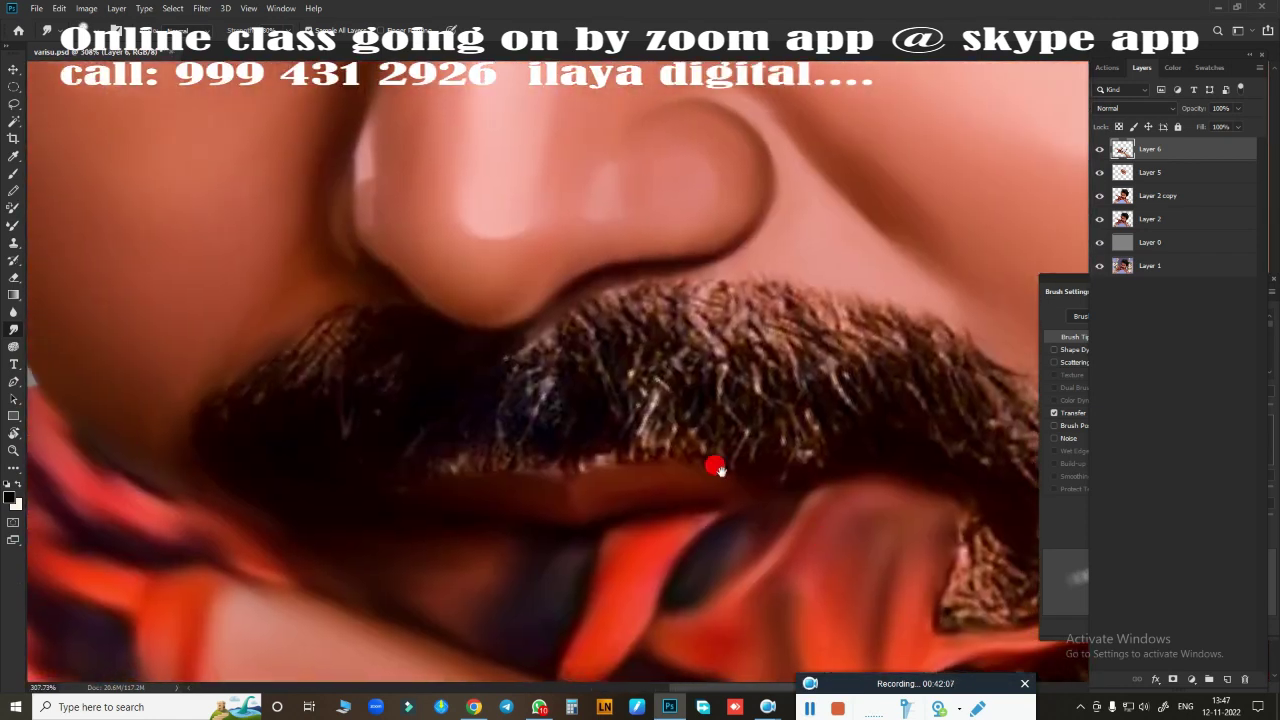
drag(718, 468, 648, 460)
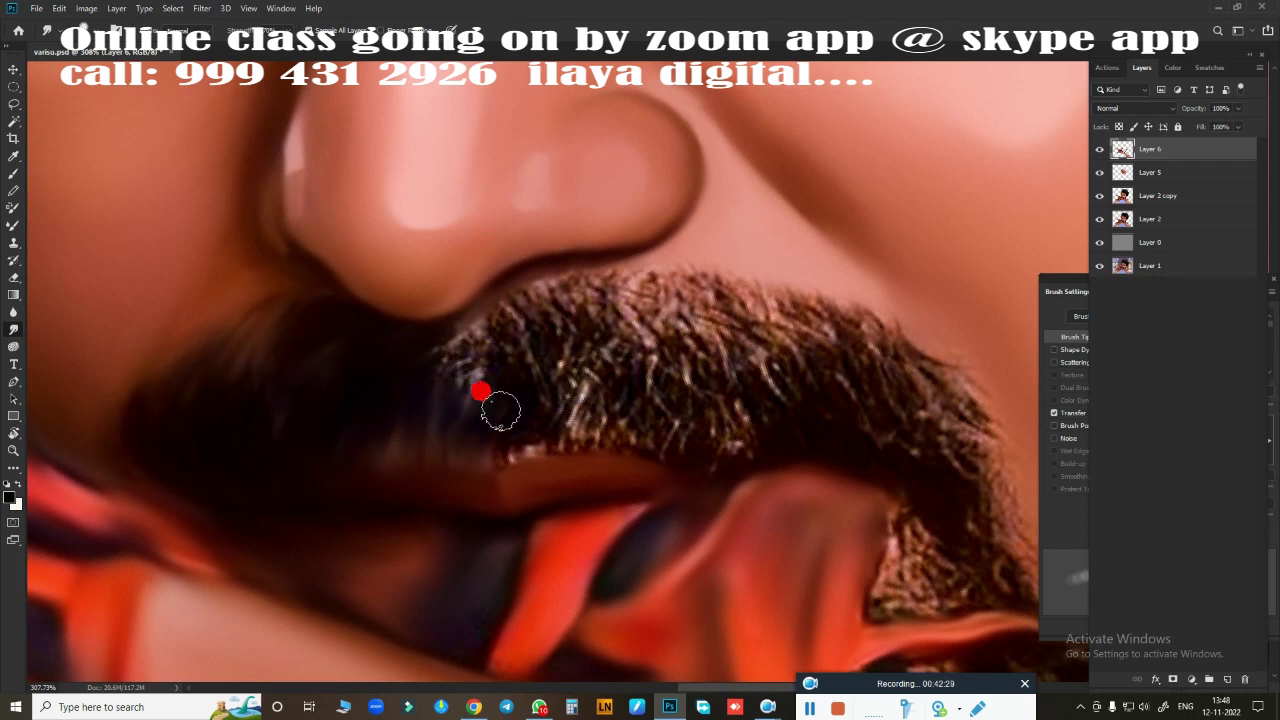
drag(500, 410, 458, 410)
Step: Darken the white hair highlights beneath the mustache
drag(607, 449, 382, 499)
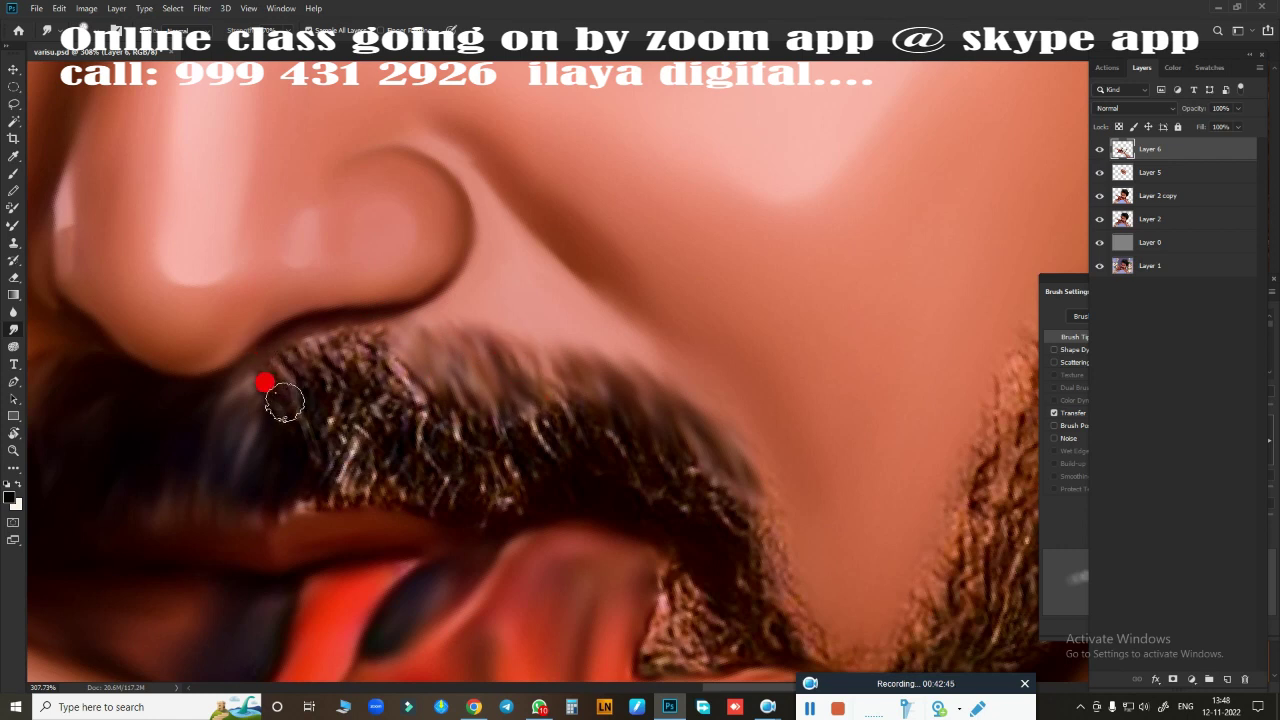
drag(327, 369, 567, 299)
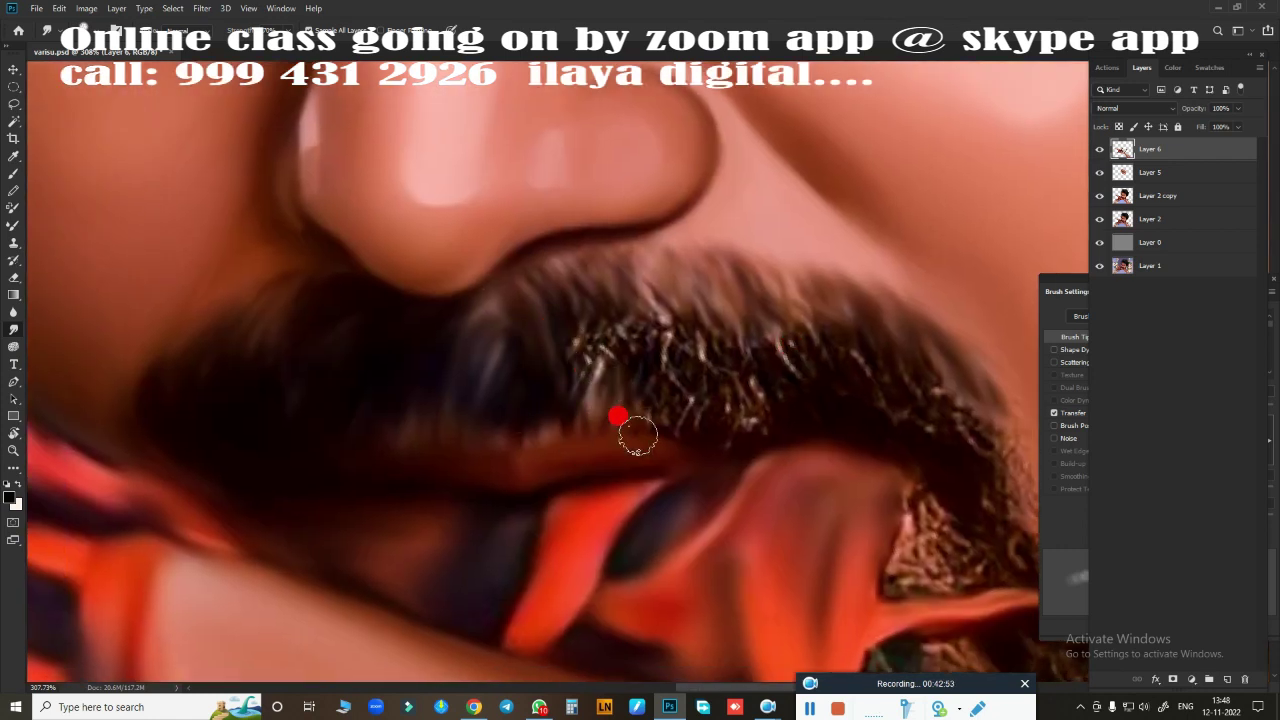
drag(742, 397, 480, 346)
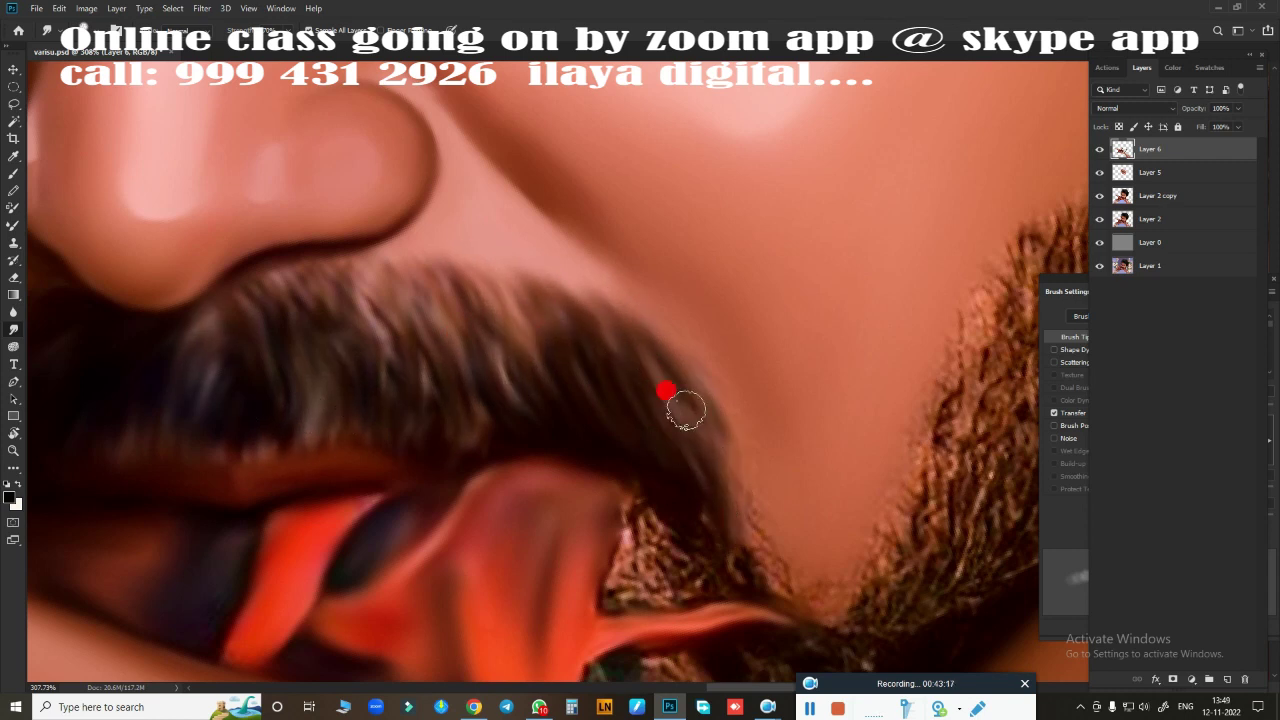
scroll(720, 365, down, 3)
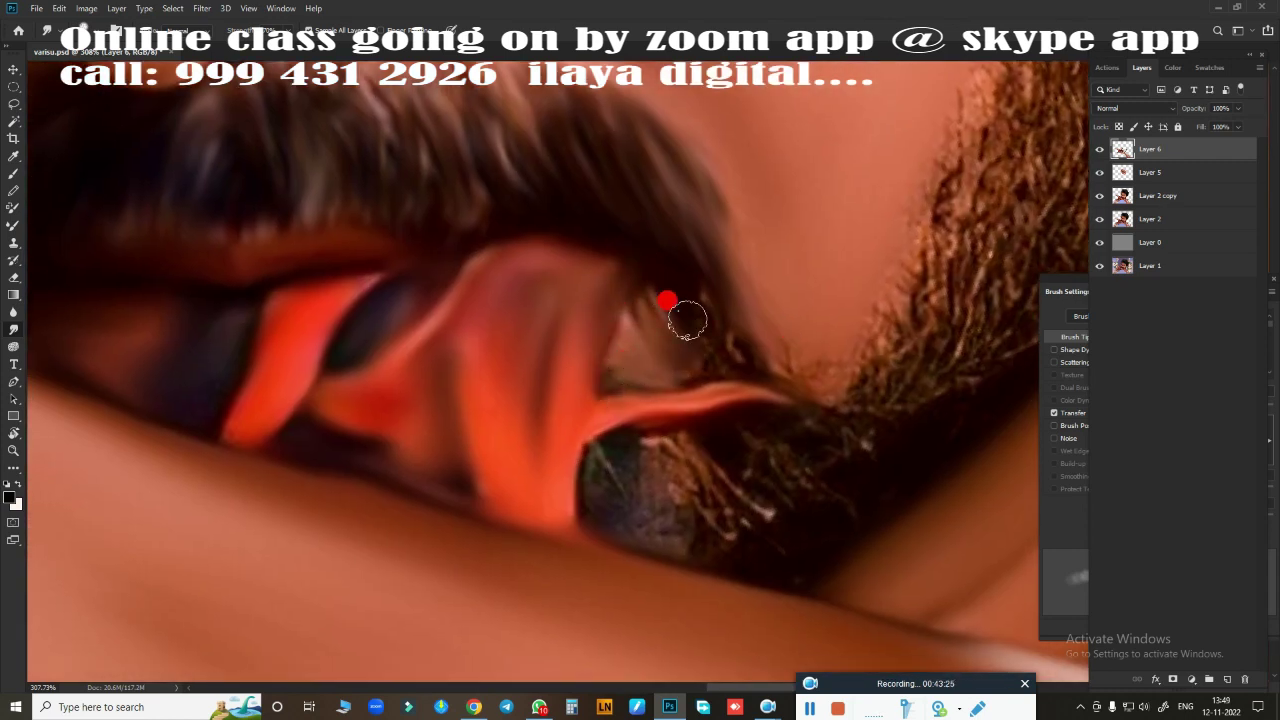
scroll(745, 258, down, 2)
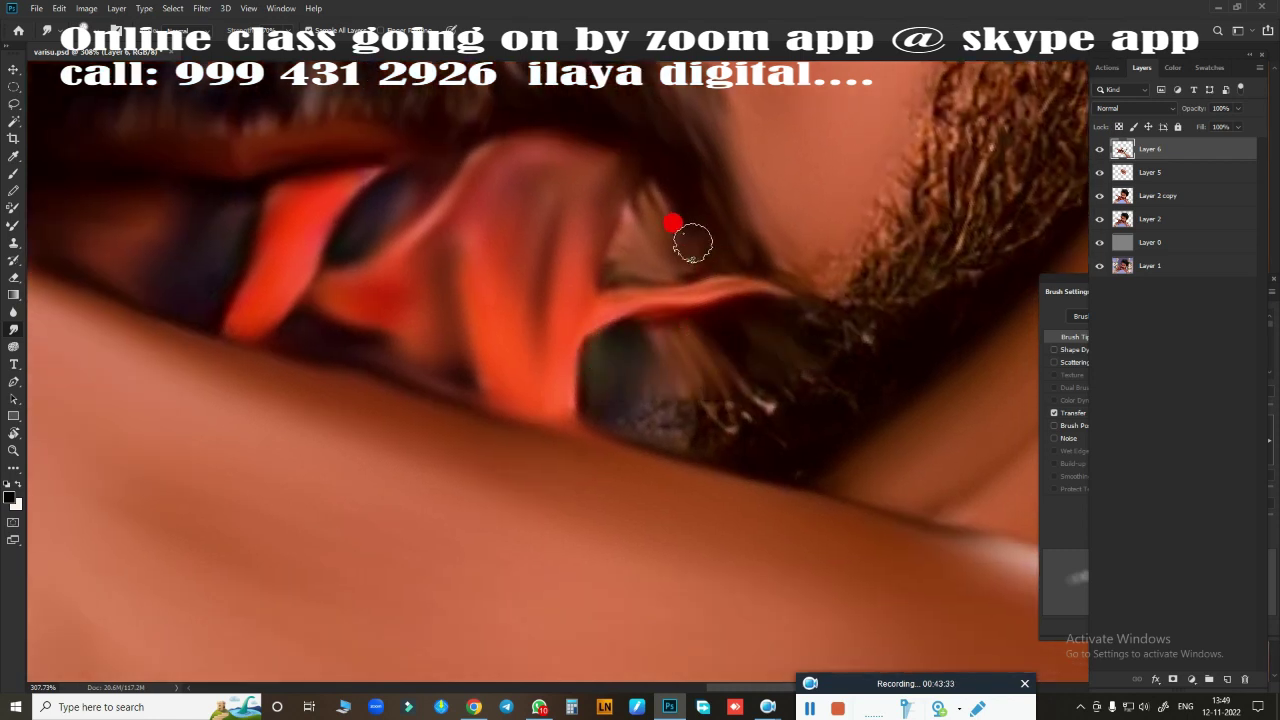
drag(654, 378, 816, 358)
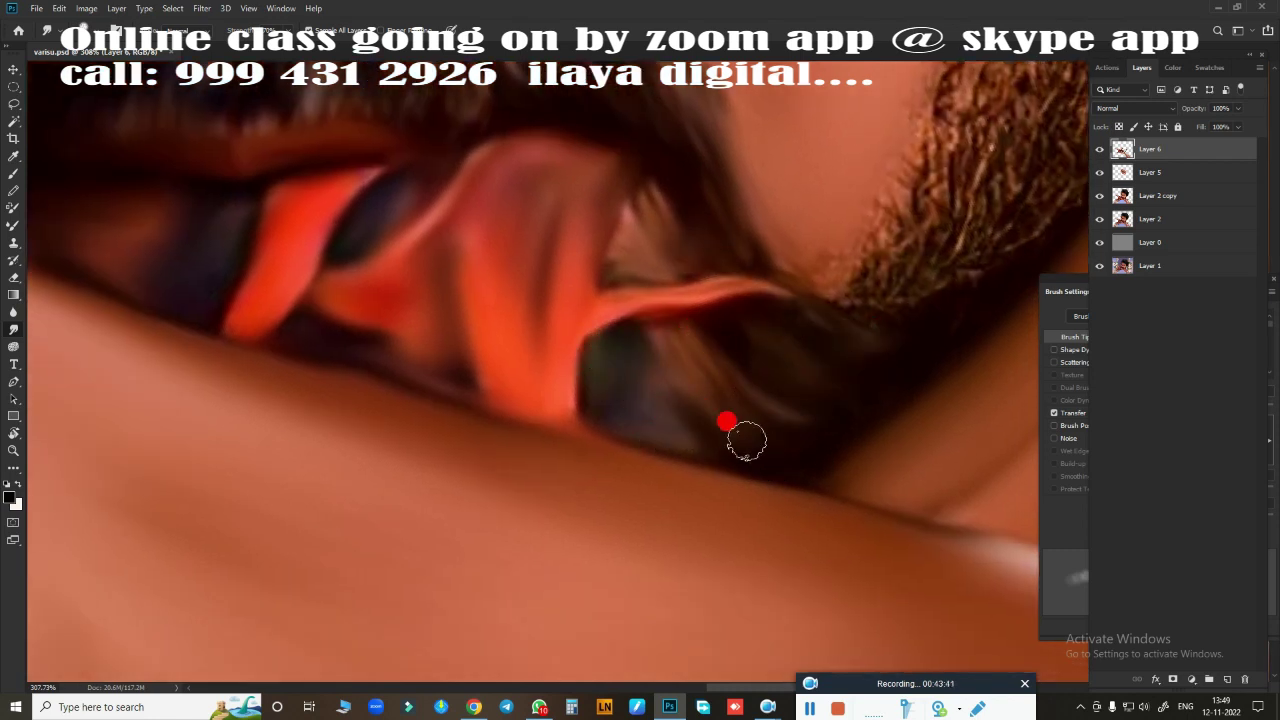
Step: Smooth and blend the beard hair along the jawline
alt+scroll(634, 386, down, 3)
alt+scroll(634, 386, up, 2)
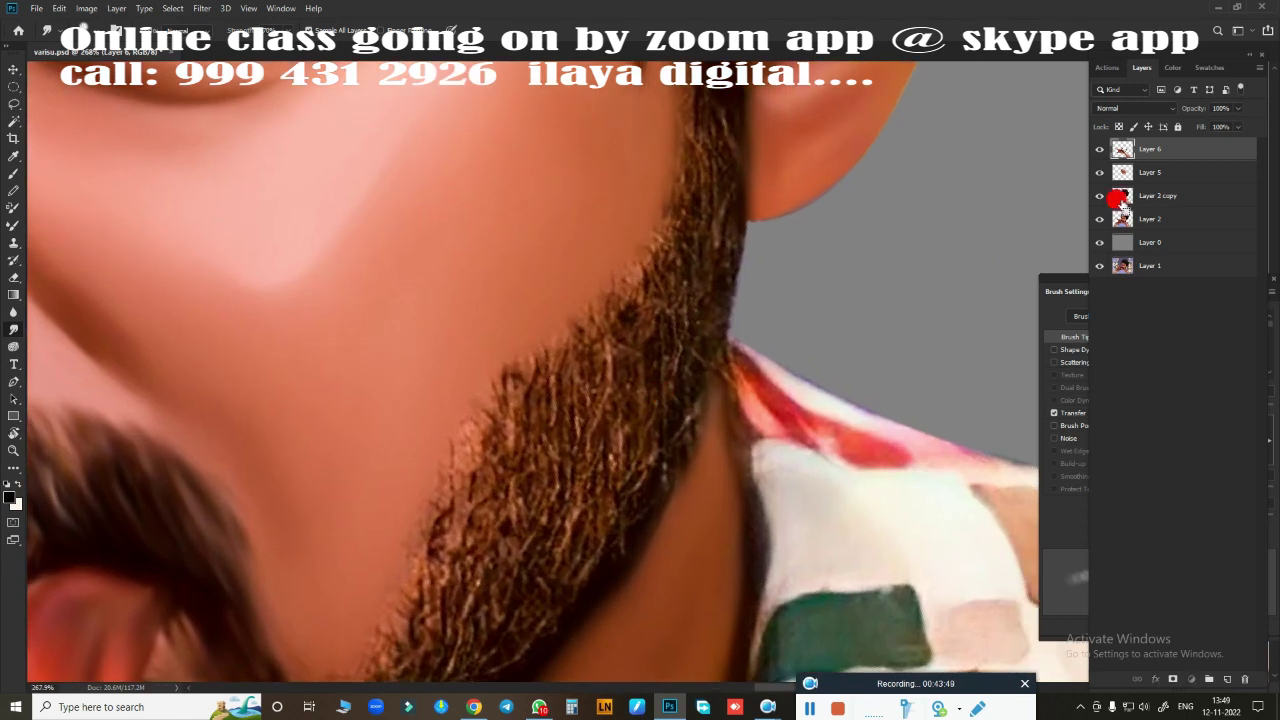
scroll(646, 277, up, 2)
scroll(604, 351, down, 2)
scroll(604, 351, left, 2)
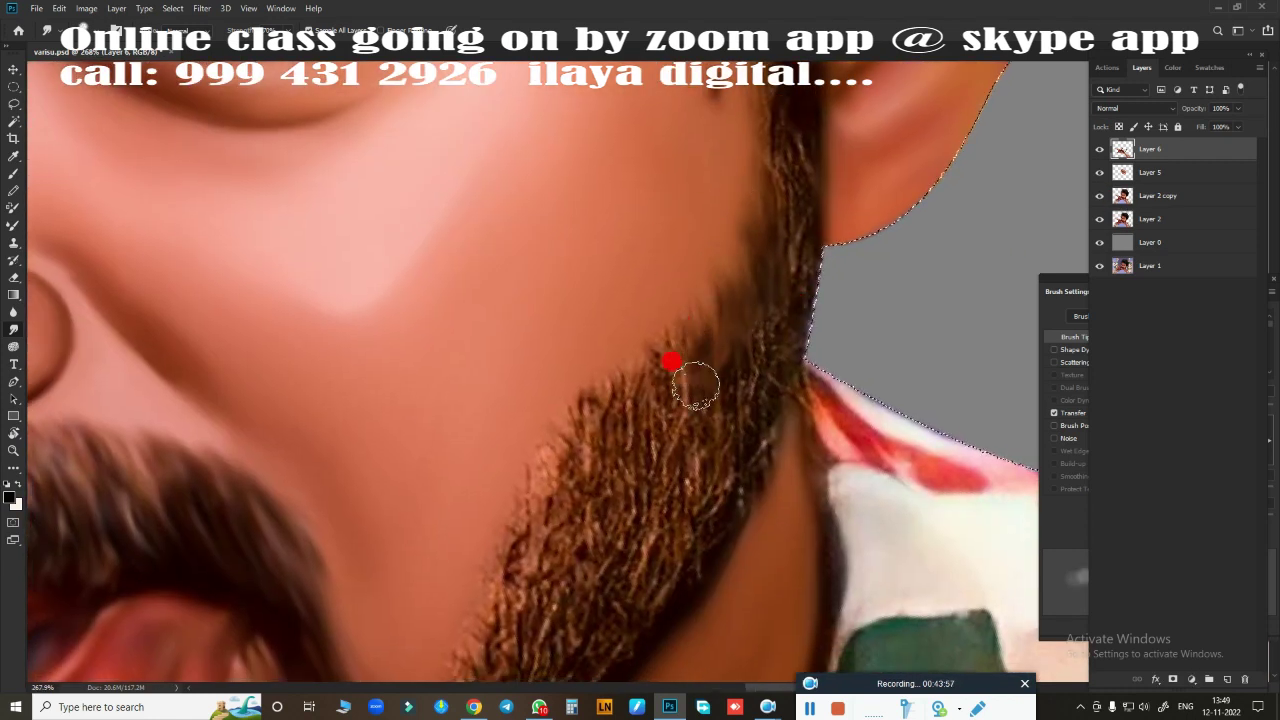
scroll(508, 537, down, 3)
scroll(508, 537, left, 2)
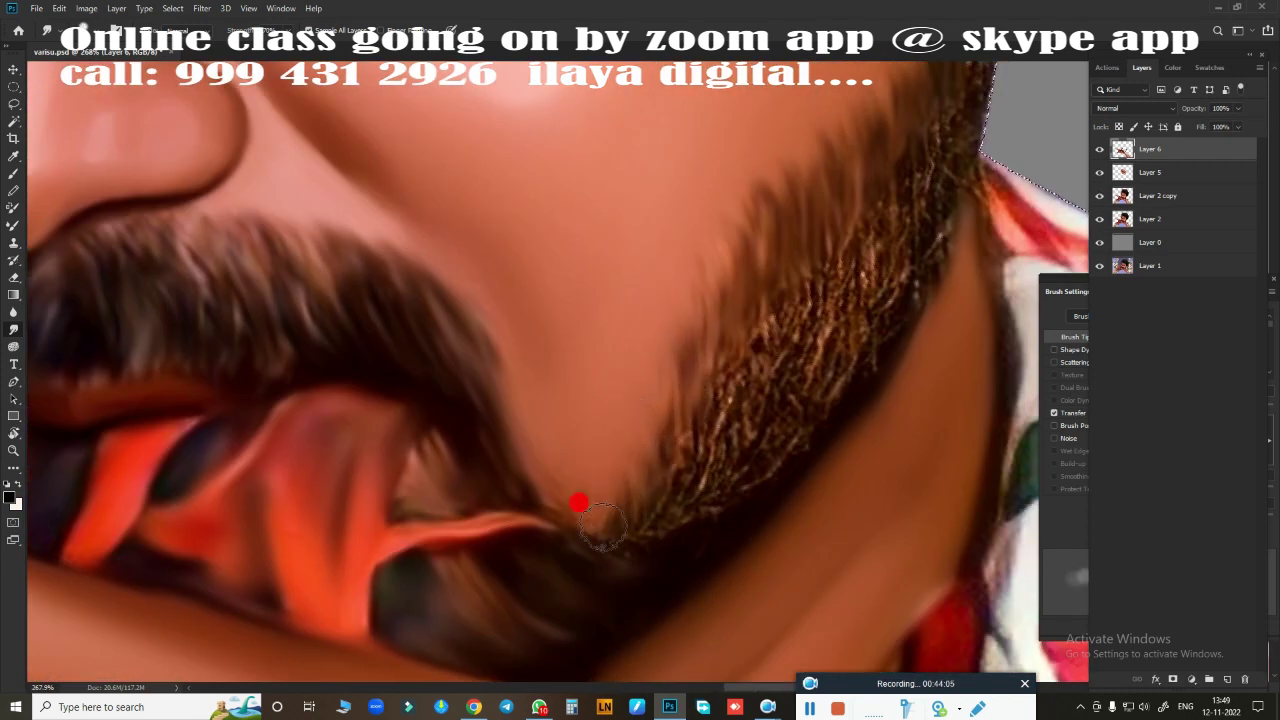
scroll(580, 503, down, 1)
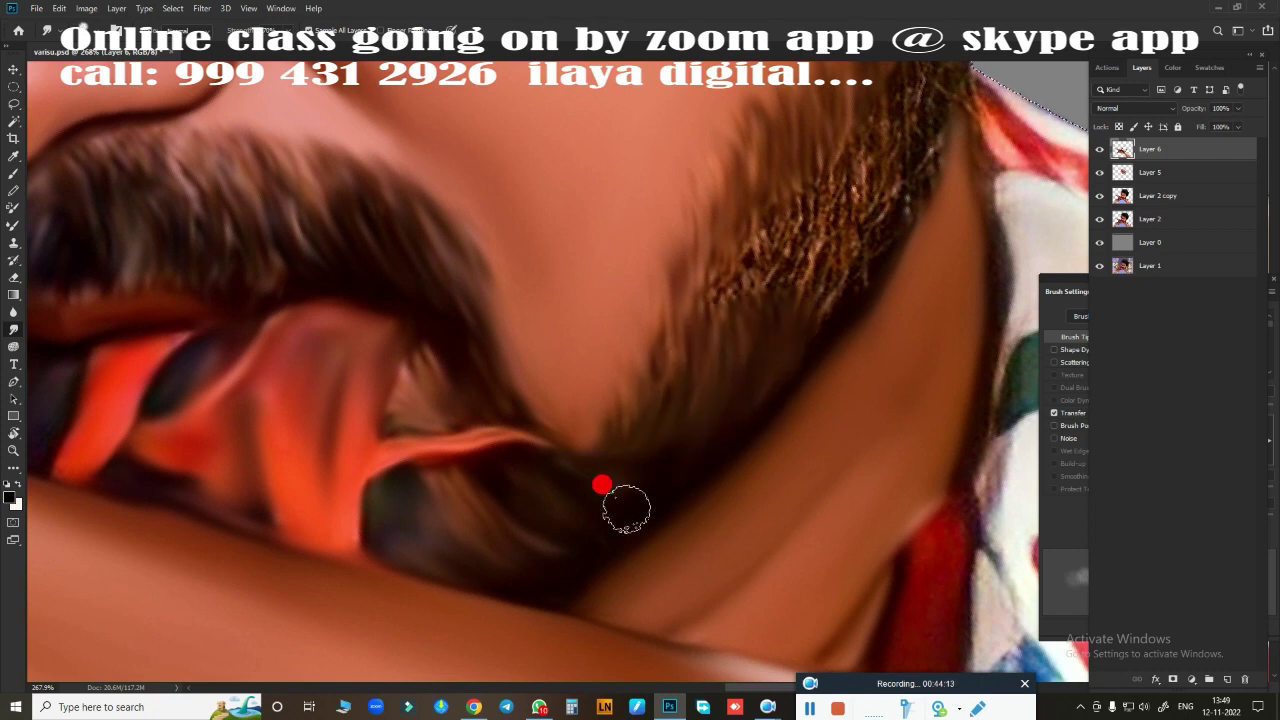
scroll(623, 509, up, 3)
scroll(623, 509, right, 3)
mouse_move(743, 147)
mouse_down()
mouse_move(657, 363)
mouse_move(700, 171)
mouse_move(620, 280)
mouse_move(539, 346)
mouse_up()
scroll(517, 291, down, 2)
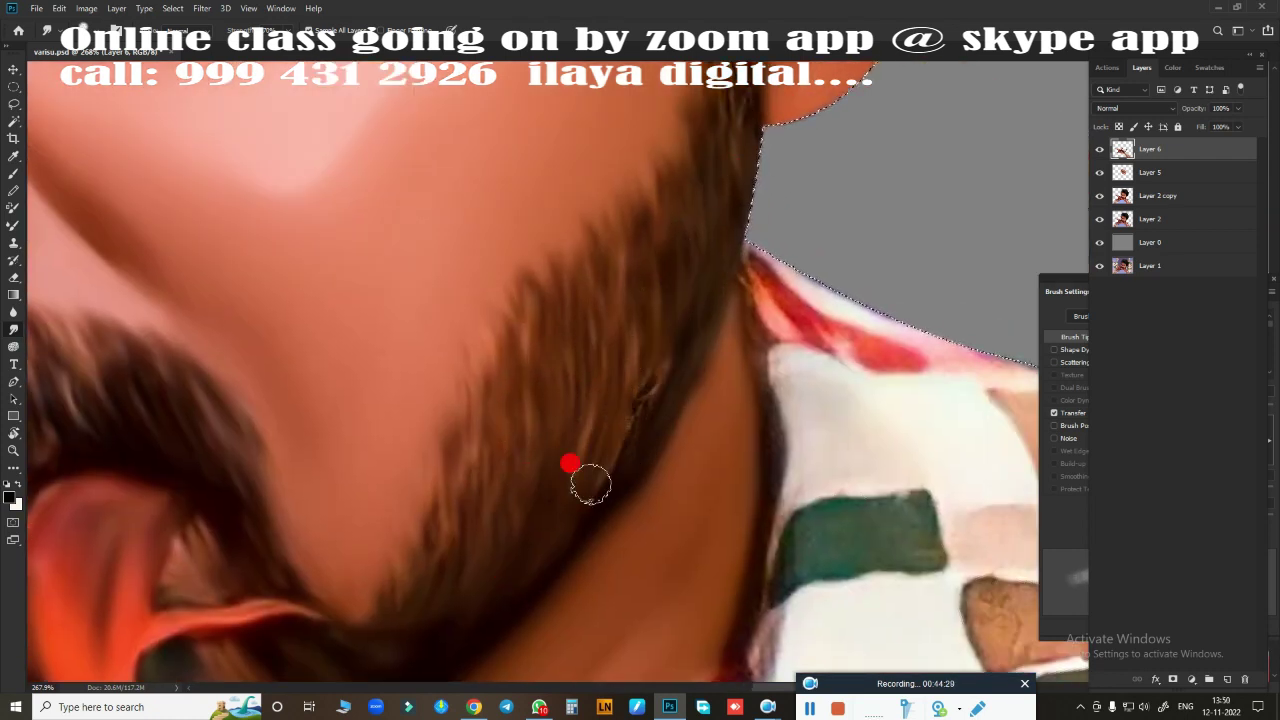
scroll(640, 434, up, 5)
scroll(577, 211, down, 3)
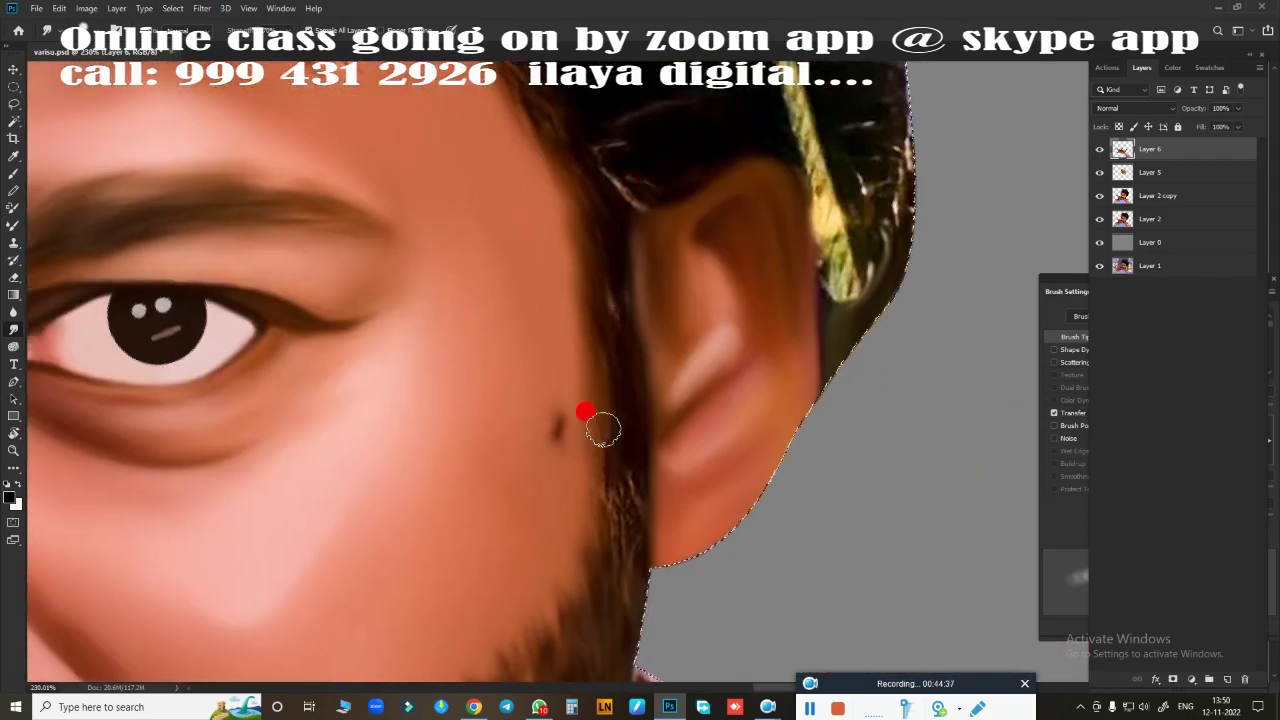
Step: Smudge the stray strands along the left hair edge and near the hairline
scroll(623, 380, down, 2)
scroll(680, 614, up, 1)
scroll(387, 240, up, 2)
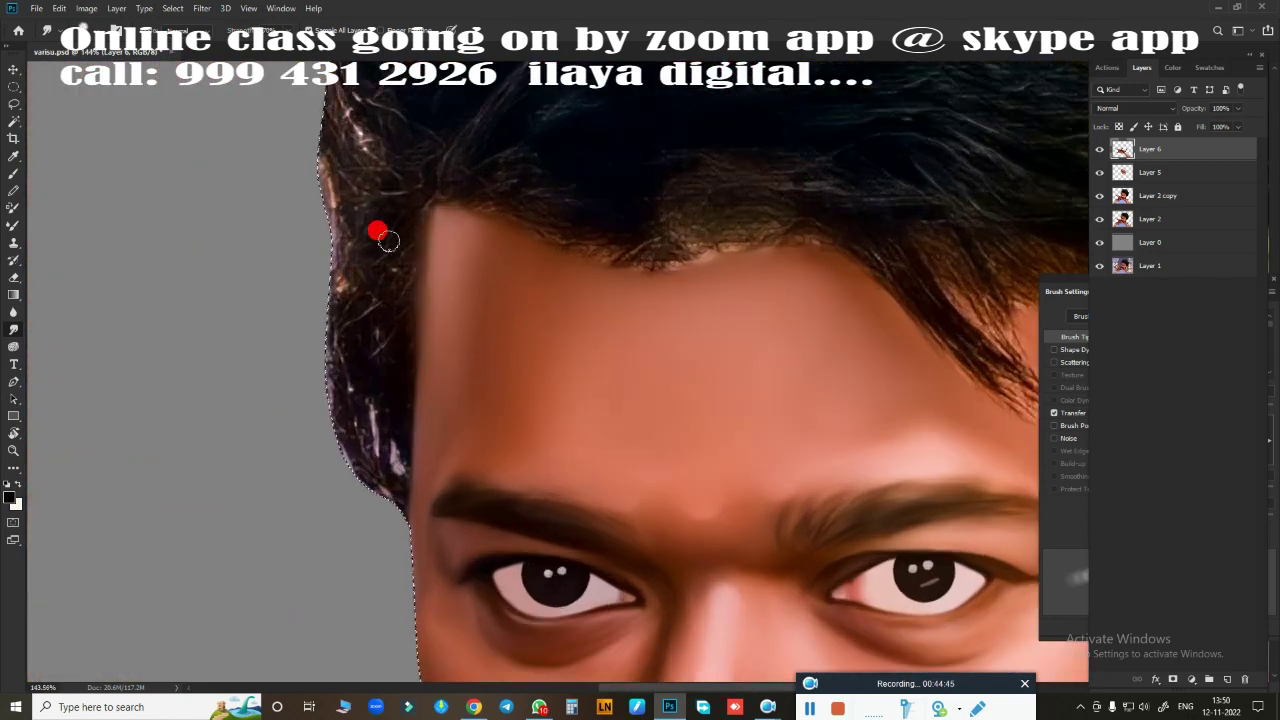
mouse_move(388, 240)
mouse_down()
mouse_move(380, 214)
mouse_move(374, 349)
mouse_move(392, 424)
mouse_move(391, 254)
mouse_move(401, 427)
mouse_up()
drag(341, 480, 325, 185)
scroll(380, 420, down, 5)
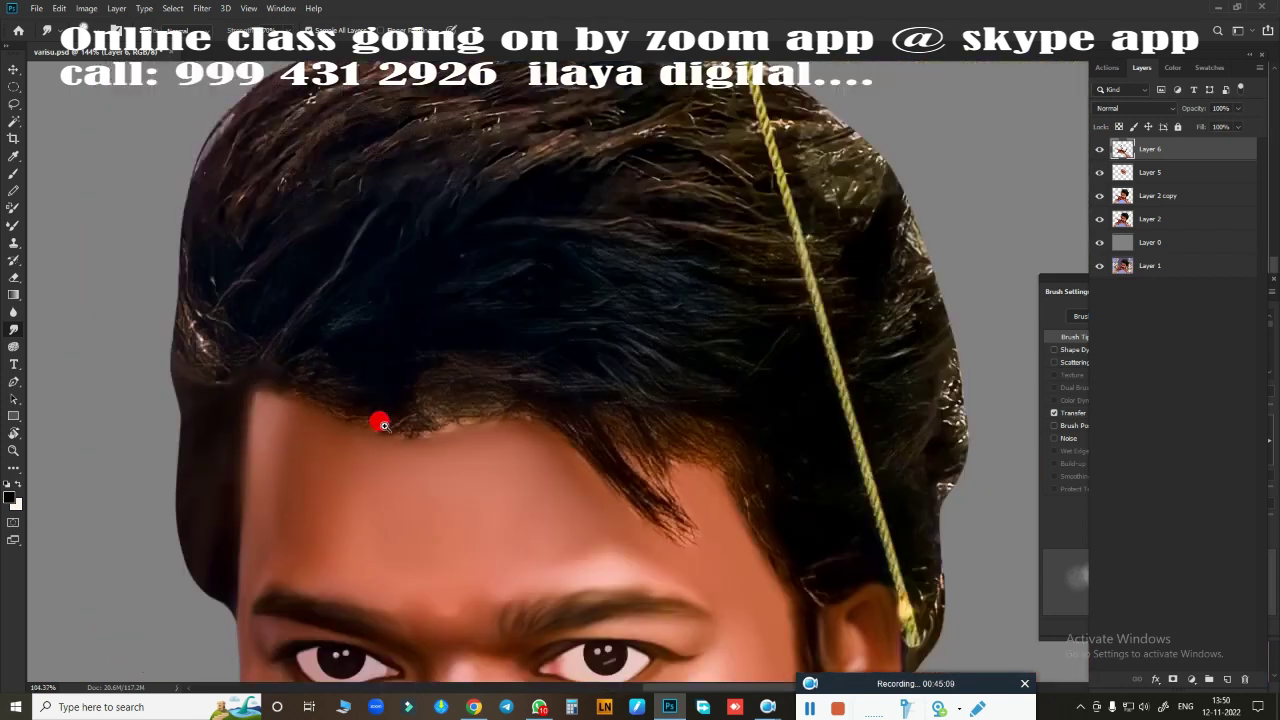
scroll(346, 343, up, 5)
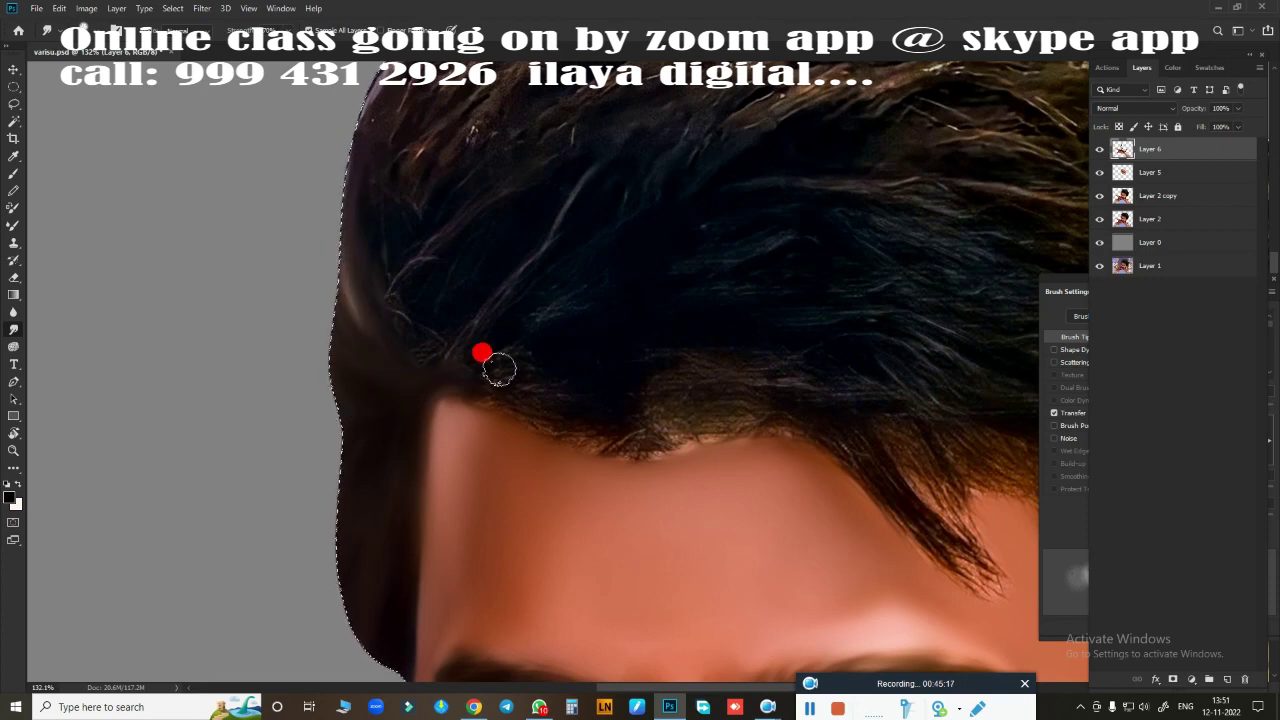
scroll(386, 229, down, 3)
scroll(386, 229, up, 3)
Step: Smooth the hair texture across the top of the head, hairline and crown
mouse_move(412, 311)
mouse_down()
mouse_move(428, 393)
mouse_move(430, 298)
mouse_up()
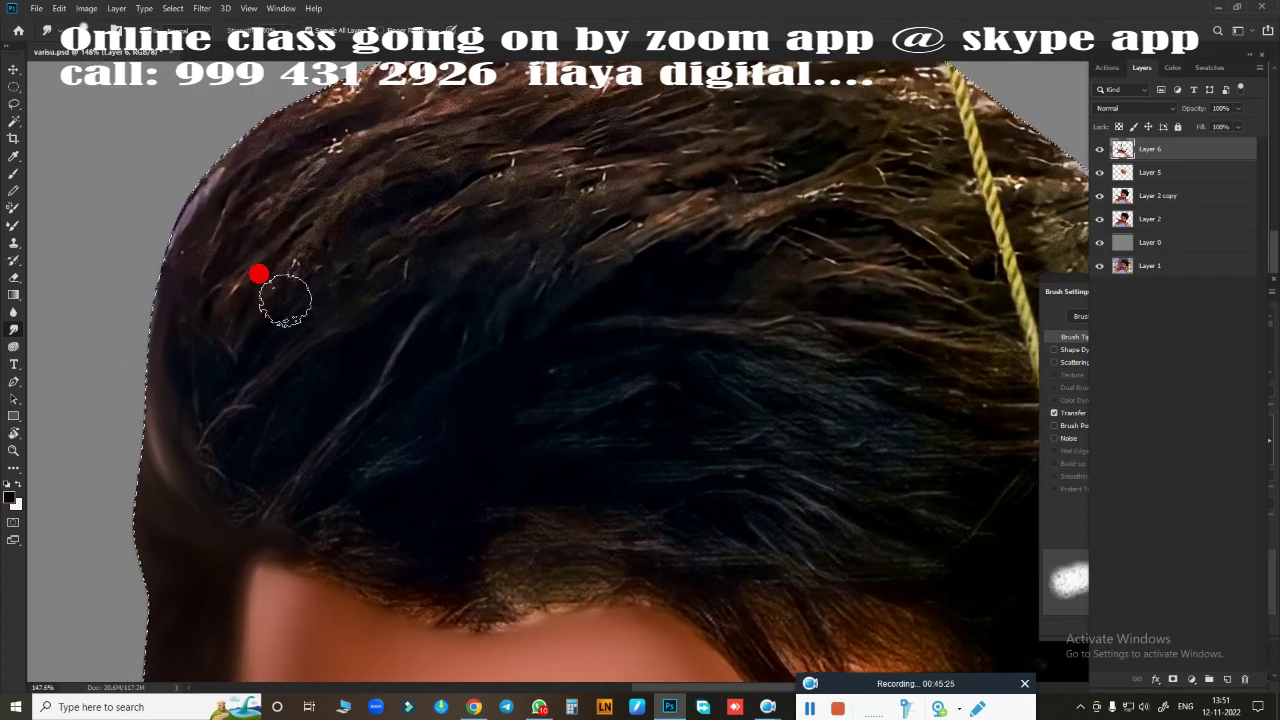
mouse_move(175, 280)
mouse_down()
mouse_move(194, 263)
mouse_move(251, 343)
mouse_move(609, 171)
mouse_move(476, 322)
mouse_up()
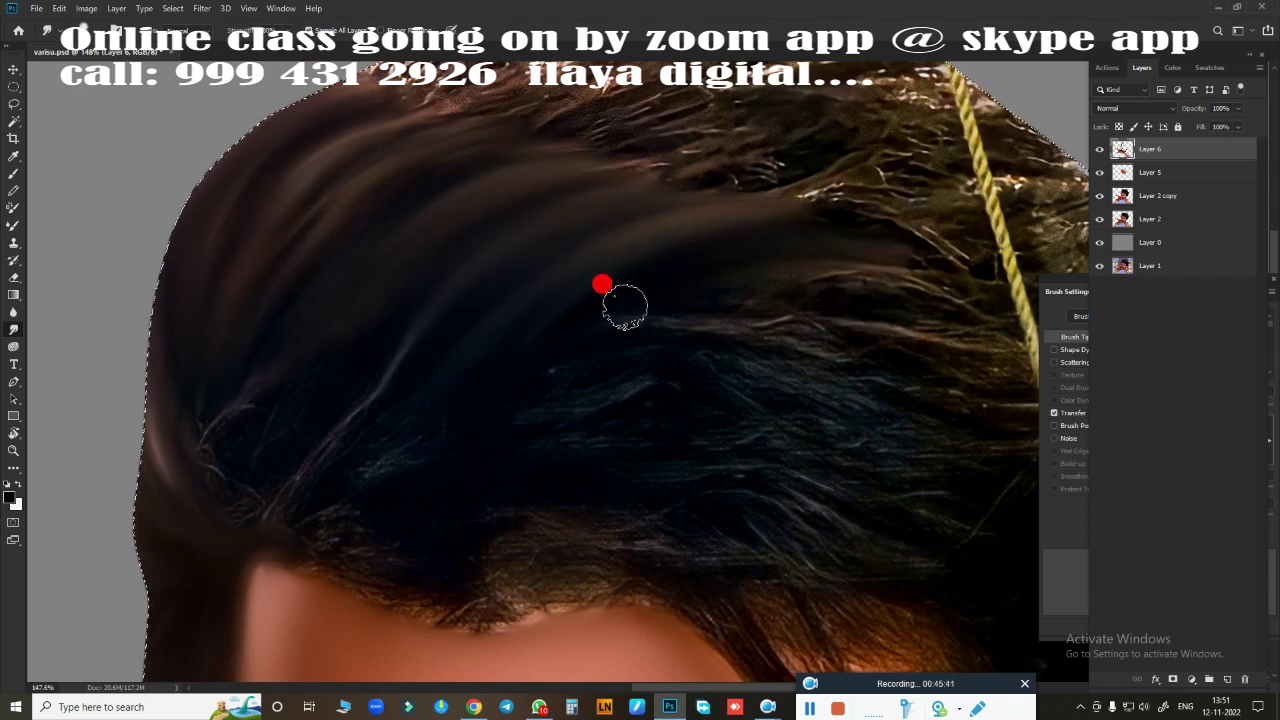
scroll(600, 300, down, 3)
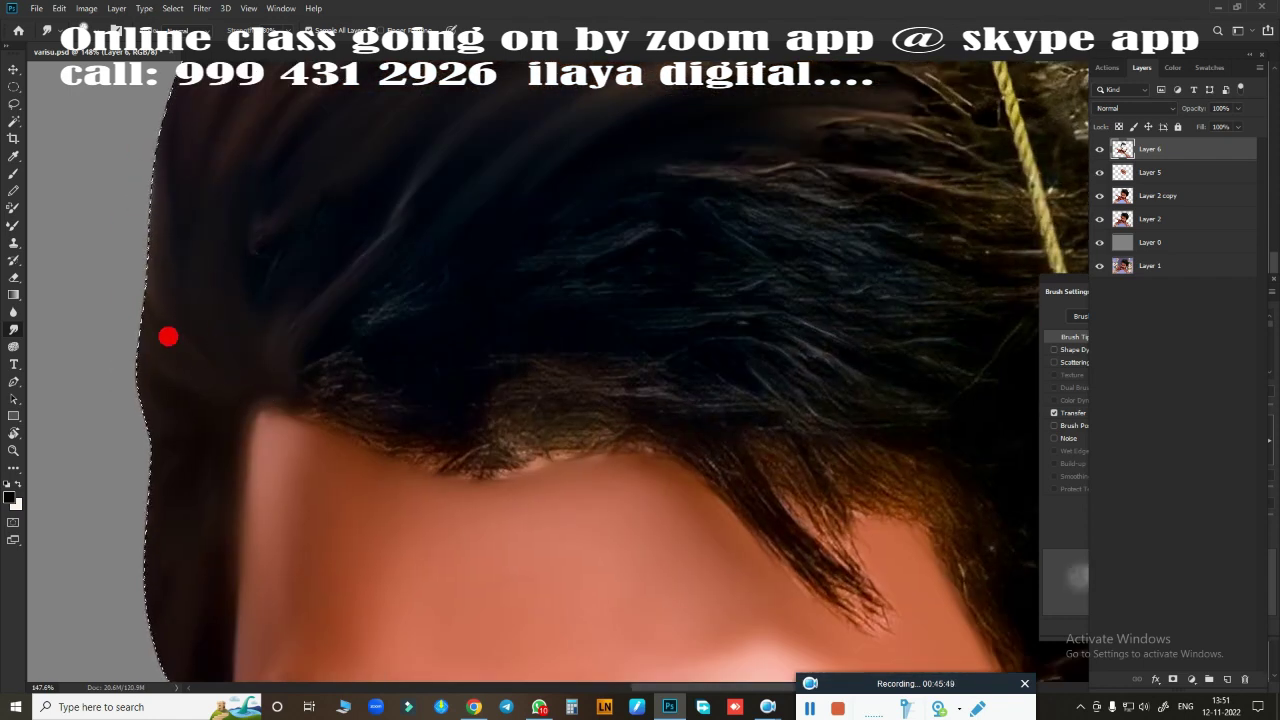
drag(335, 380, 200, 380)
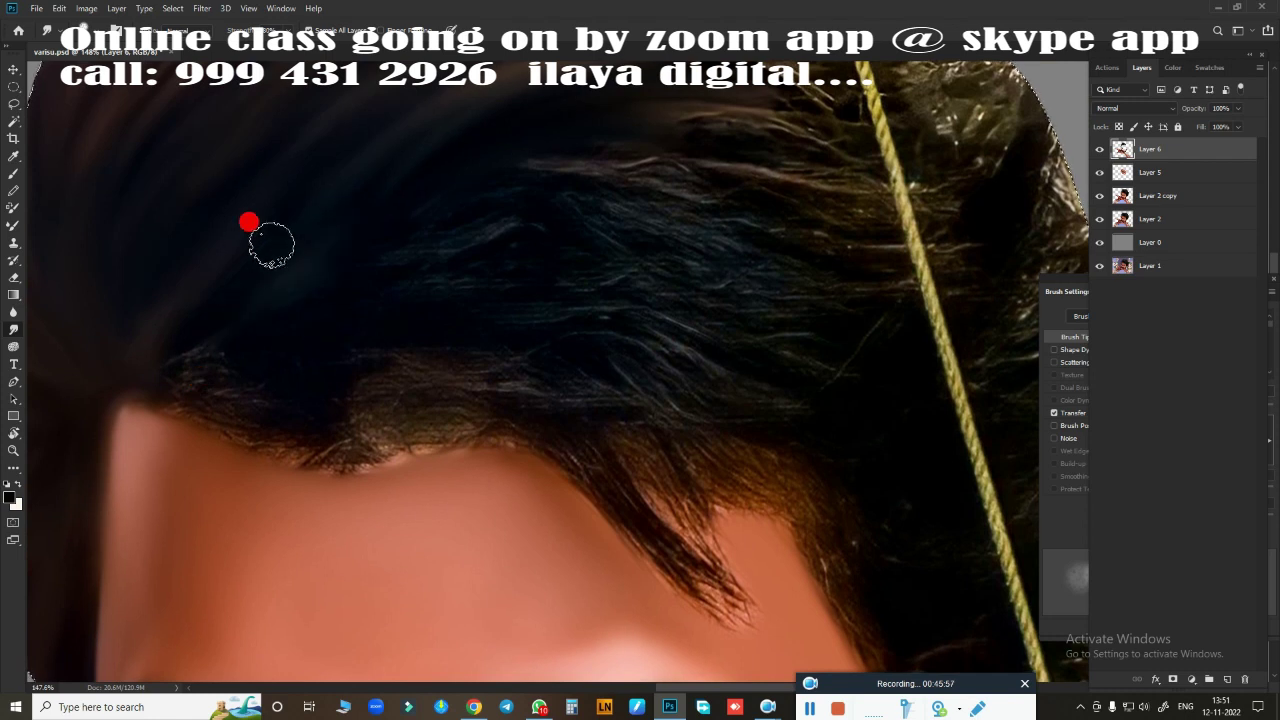
mouse_move(302, 367)
mouse_down()
mouse_move(189, 397)
mouse_move(499, 434)
mouse_move(686, 514)
mouse_move(791, 471)
mouse_move(669, 523)
mouse_move(760, 605)
mouse_up()
mouse_move(348, 385)
mouse_down()
mouse_move(600, 363)
mouse_move(566, 251)
mouse_move(706, 174)
mouse_move(508, 157)
mouse_up()
mouse_move(625, 210)
mouse_down()
mouse_move(409, 371)
mouse_move(480, 405)
mouse_up()
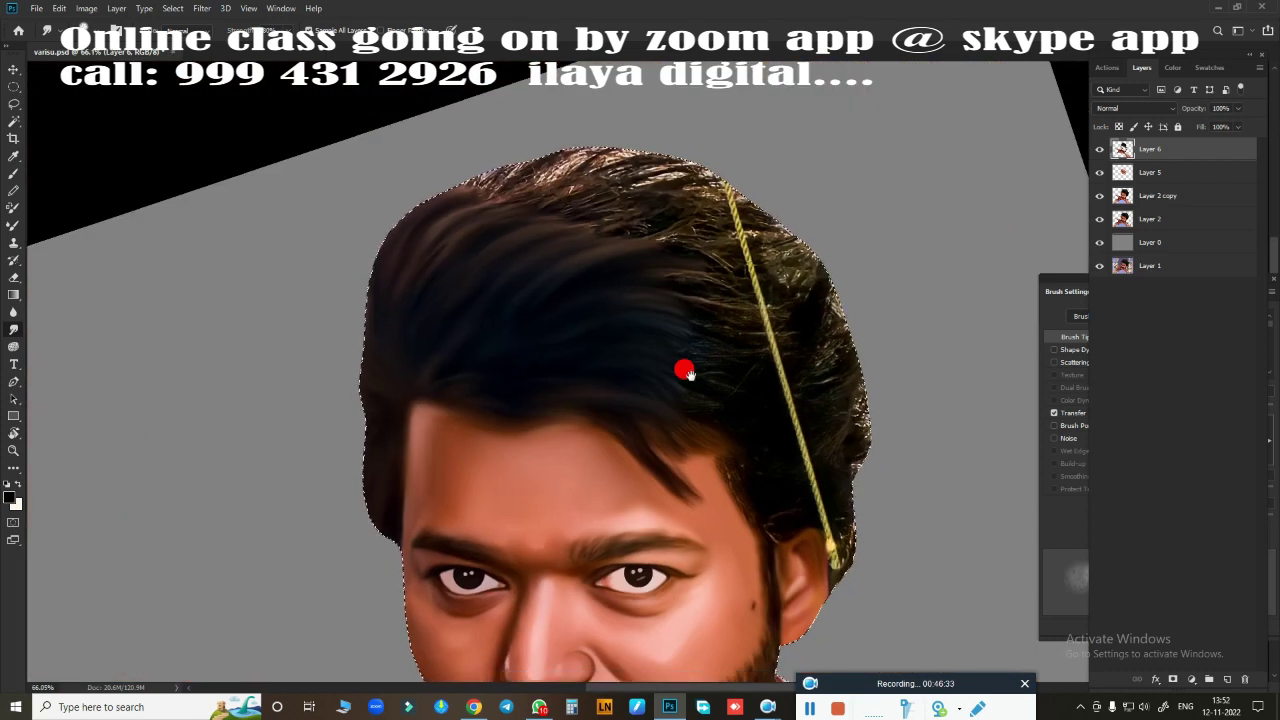
Step: Smudge the remaining strands in the upper-right hair and top of the head
drag(605, 316, 326, 260)
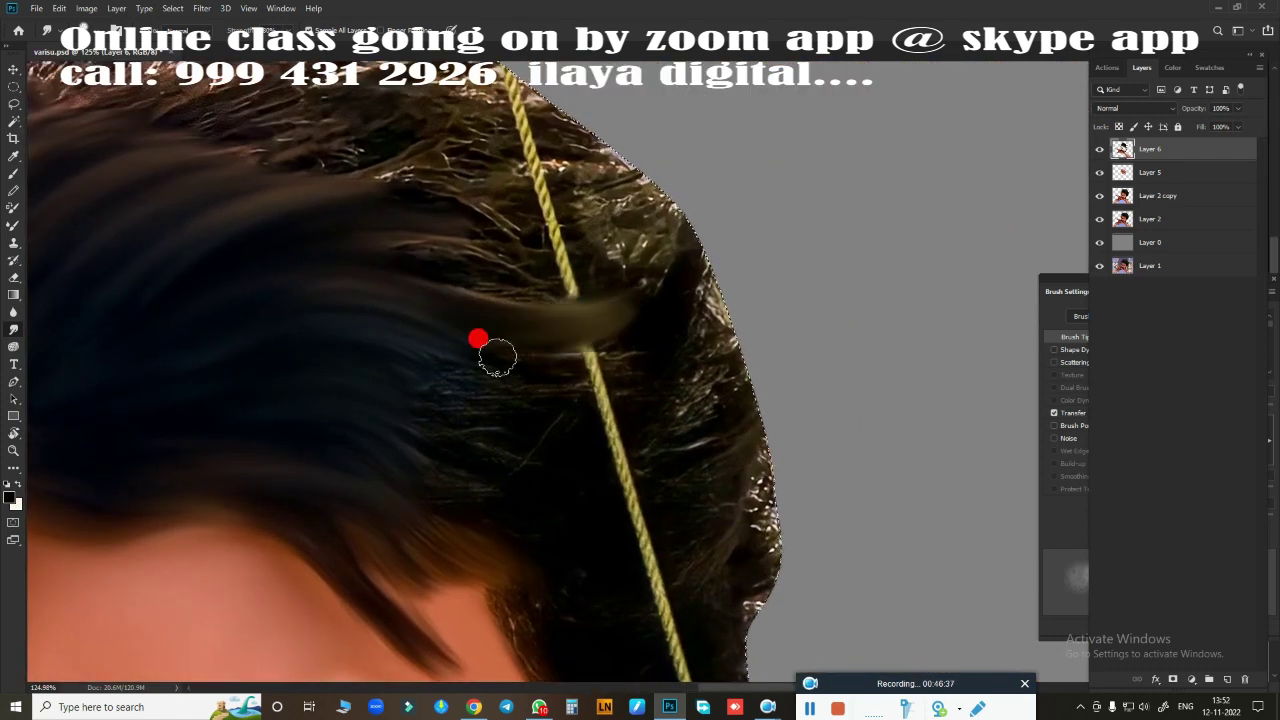
drag(477, 337, 640, 355)
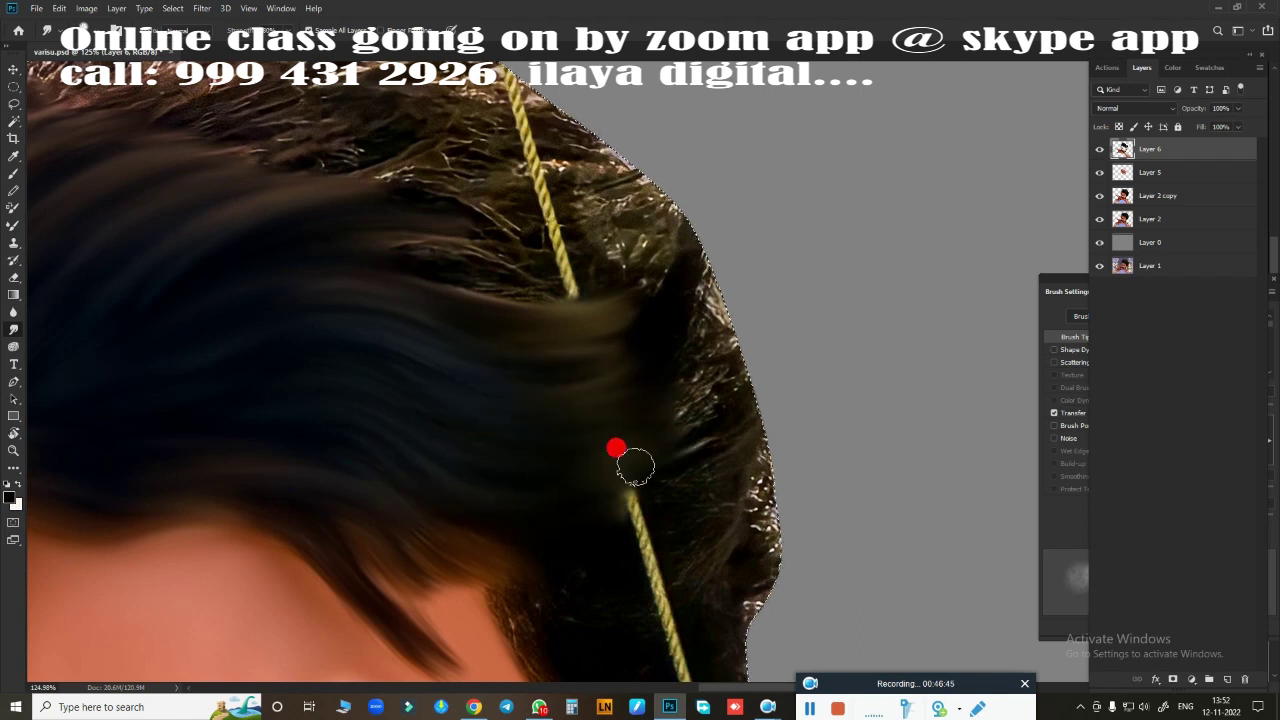
scroll(580, 400, up, 3)
scroll(580, 400, left, 3)
drag(558, 367, 790, 370)
scroll(700, 400, up, 3)
mouse_move(603, 437)
mouse_down()
mouse_move(562, 456)
mouse_move(580, 377)
mouse_move(484, 315)
mouse_move(527, 424)
mouse_move(657, 451)
mouse_move(729, 409)
mouse_move(829, 457)
mouse_move(896, 528)
mouse_move(907, 610)
mouse_move(731, 529)
mouse_move(932, 589)
mouse_move(223, 423)
mouse_move(418, 365)
mouse_move(189, 460)
mouse_move(497, 434)
mouse_move(236, 348)
mouse_up()
scroll(560, 450, up, 3)
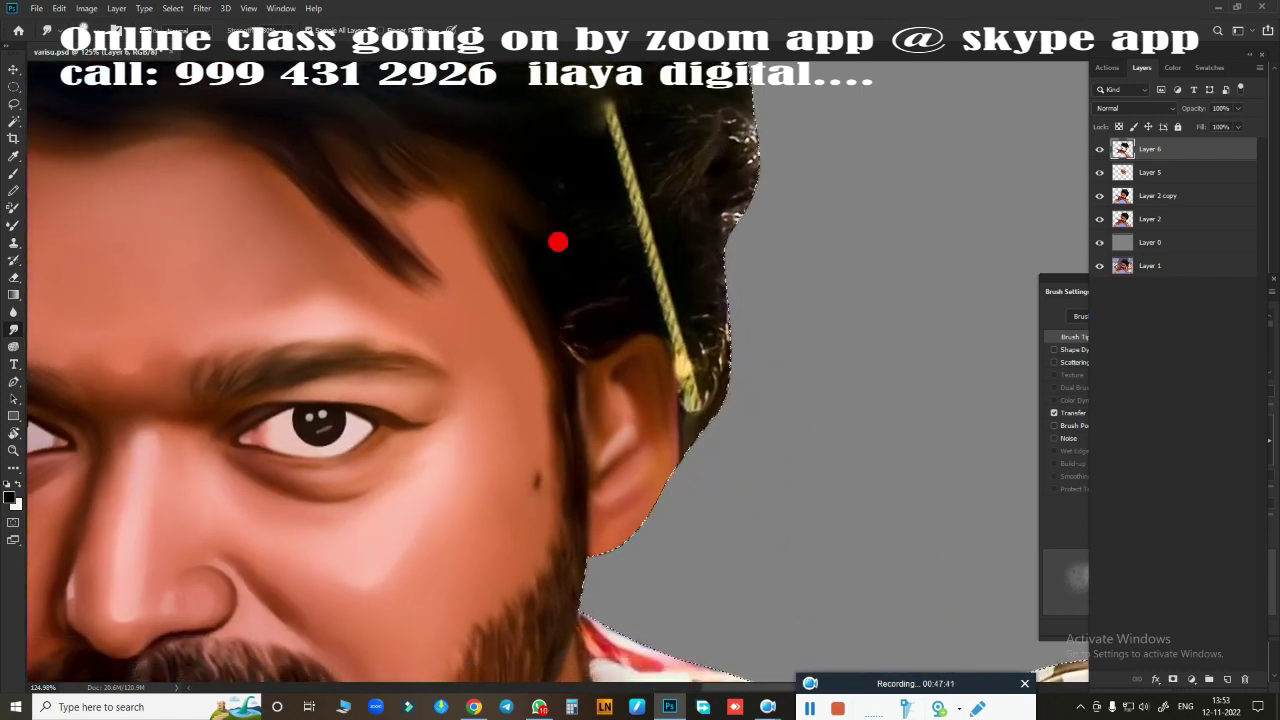
Step: Smudge the top and back of the ear and hair edge, painting out the yellow strand
mouse_move(607, 327)
mouse_down()
mouse_move(666, 329)
mouse_move(677, 423)
mouse_move(660, 364)
mouse_up()
mouse_move(690, 416)
mouse_down()
mouse_move(724, 343)
mouse_move(722, 441)
mouse_move(676, 289)
mouse_up()
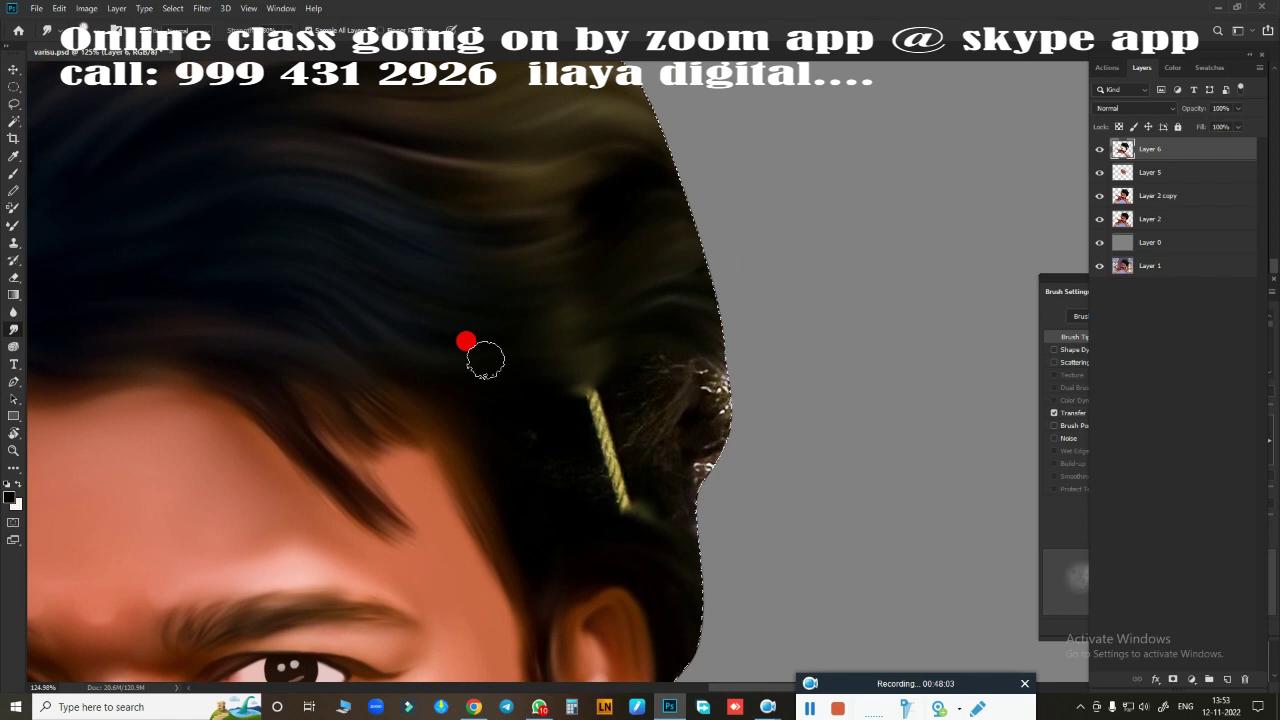
mouse_move(480, 360)
mouse_down()
mouse_move(606, 414)
mouse_move(631, 457)
mouse_move(560, 492)
mouse_move(677, 337)
mouse_move(696, 666)
mouse_up()
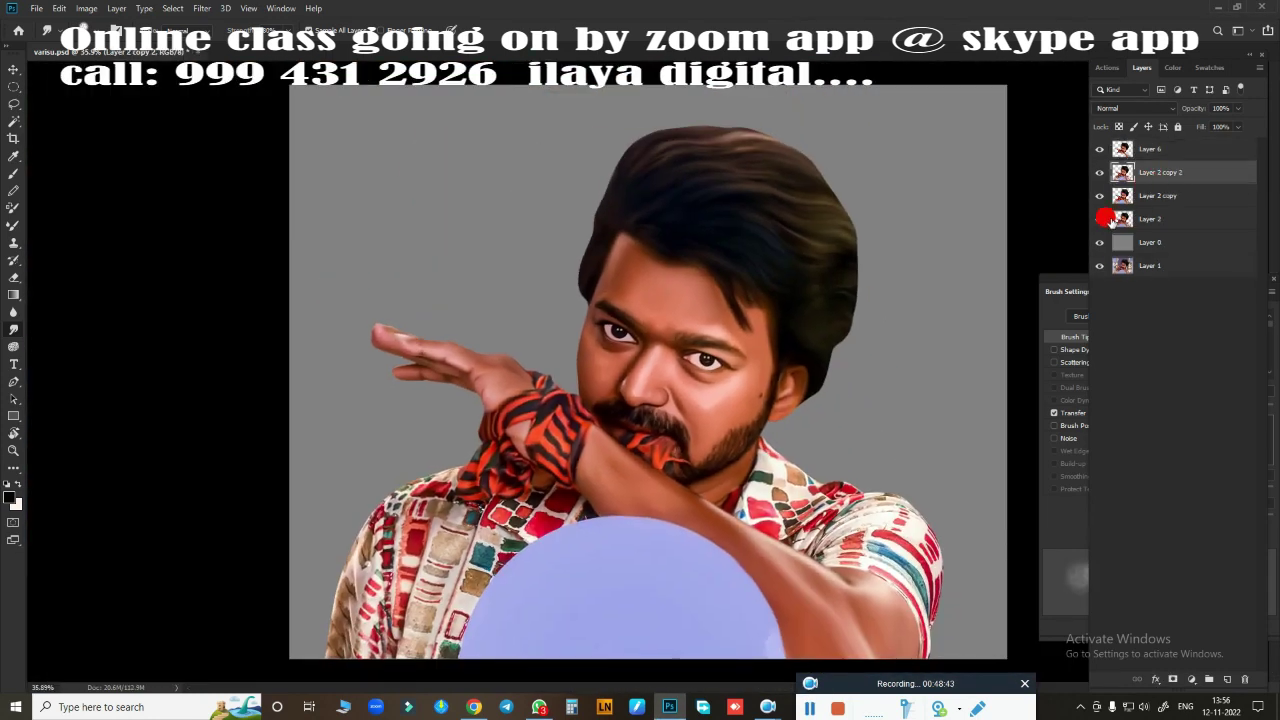
click(202, 8)
mouse_move(212, 197)
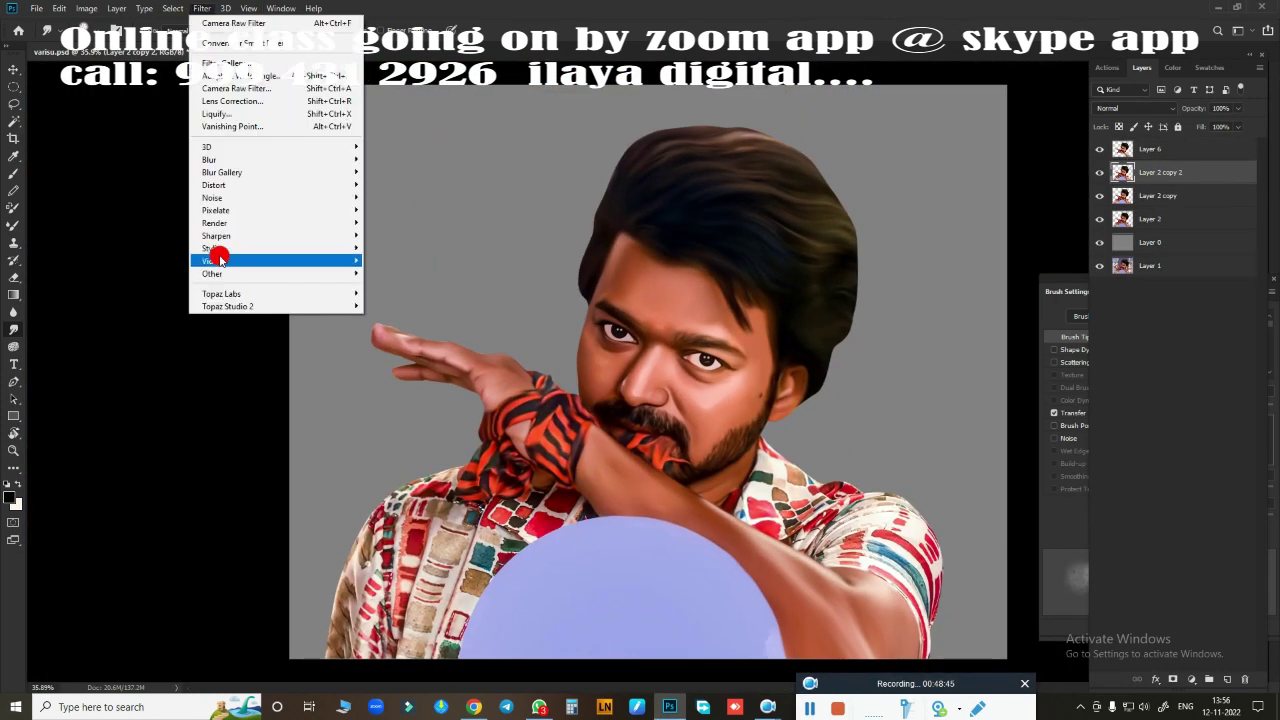
click(420, 214)
drag(588, 256, 574, 229)
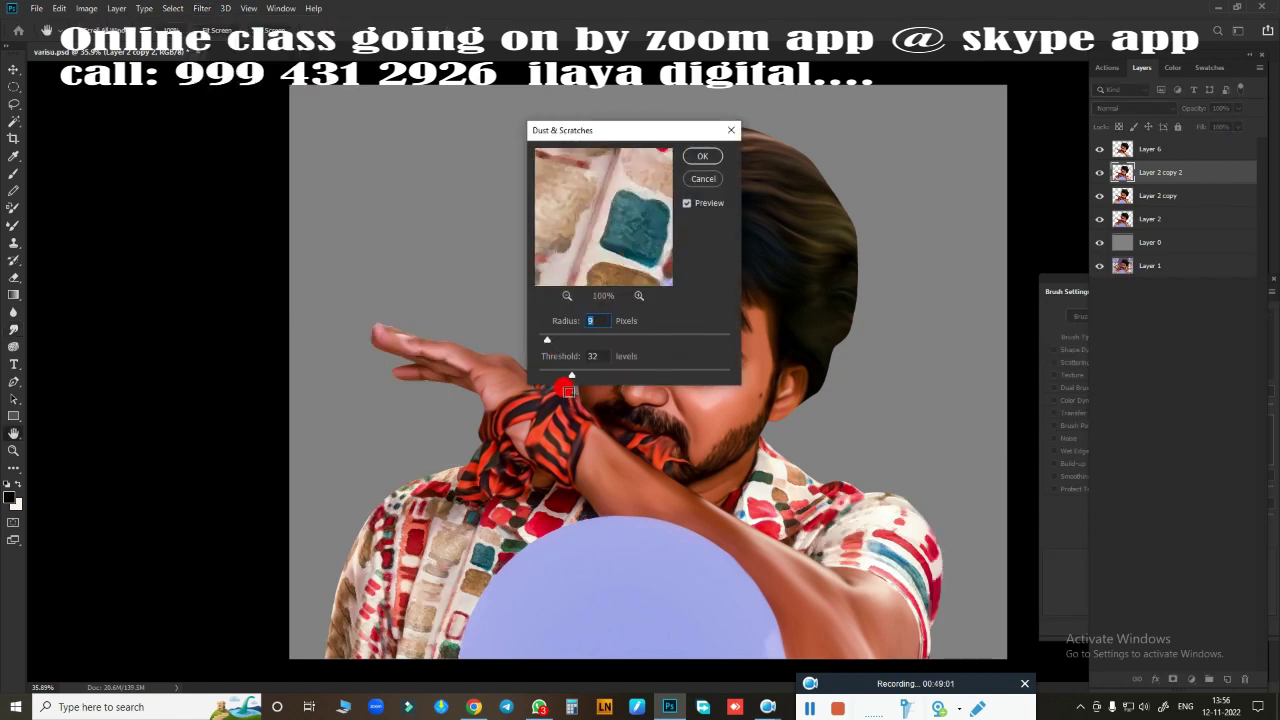
mouse_move(571, 376)
mouse_down()
mouse_move(541, 376)
mouse_move(548, 341)
mouse_up()
click(705, 179)
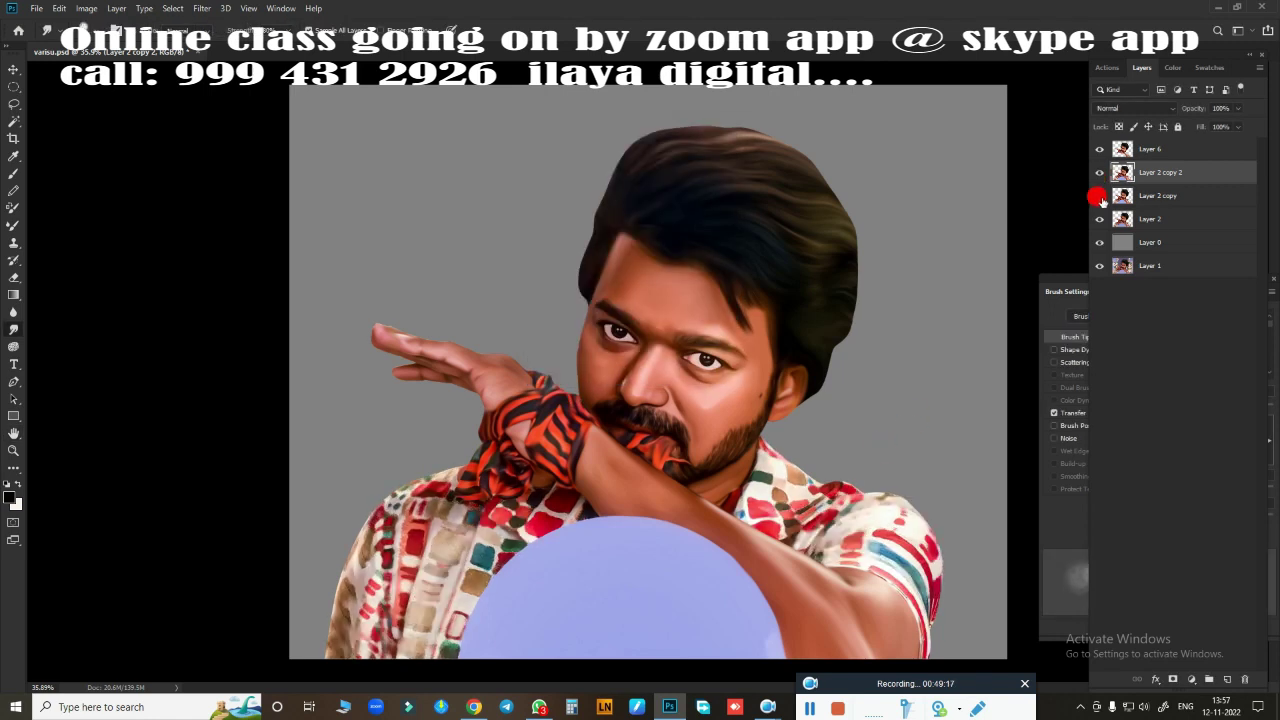
Step: Delete Layer 2 copy 2 and hide Layer 2 copy
key(Delete)
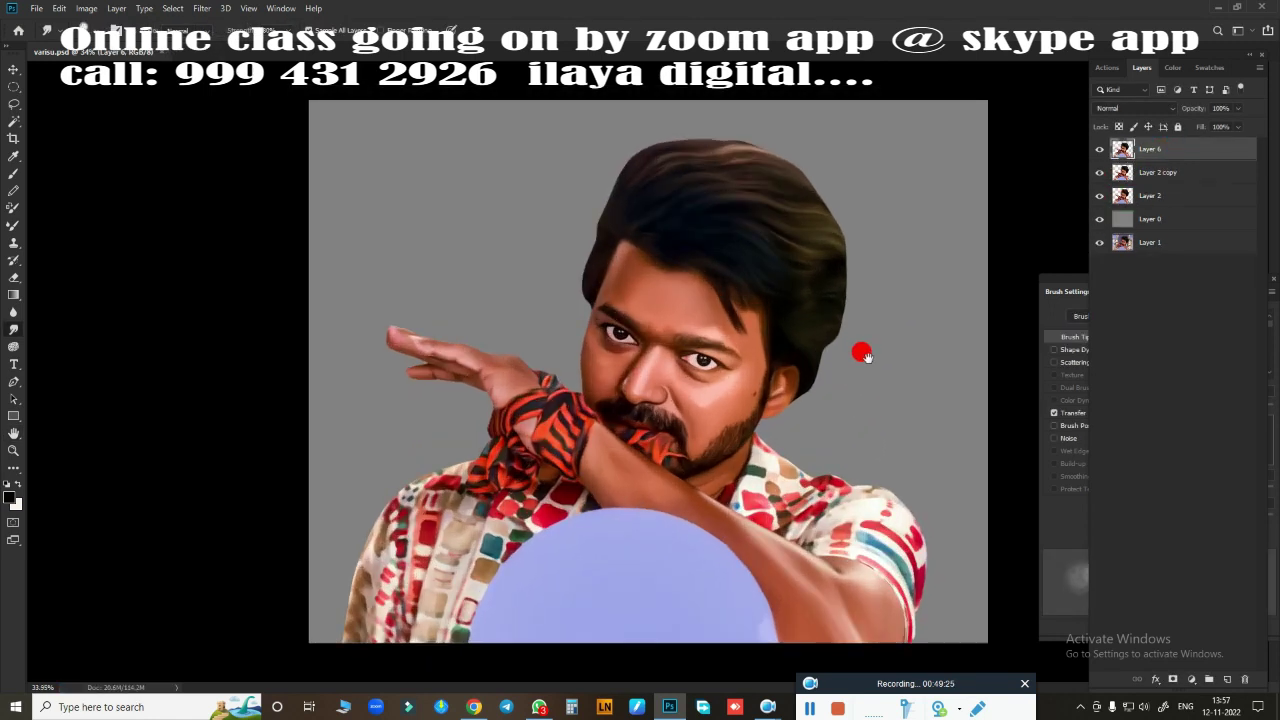
scroll(870, 375, up, 3)
scroll(885, 375, down, 5)
key(ctrl+0)
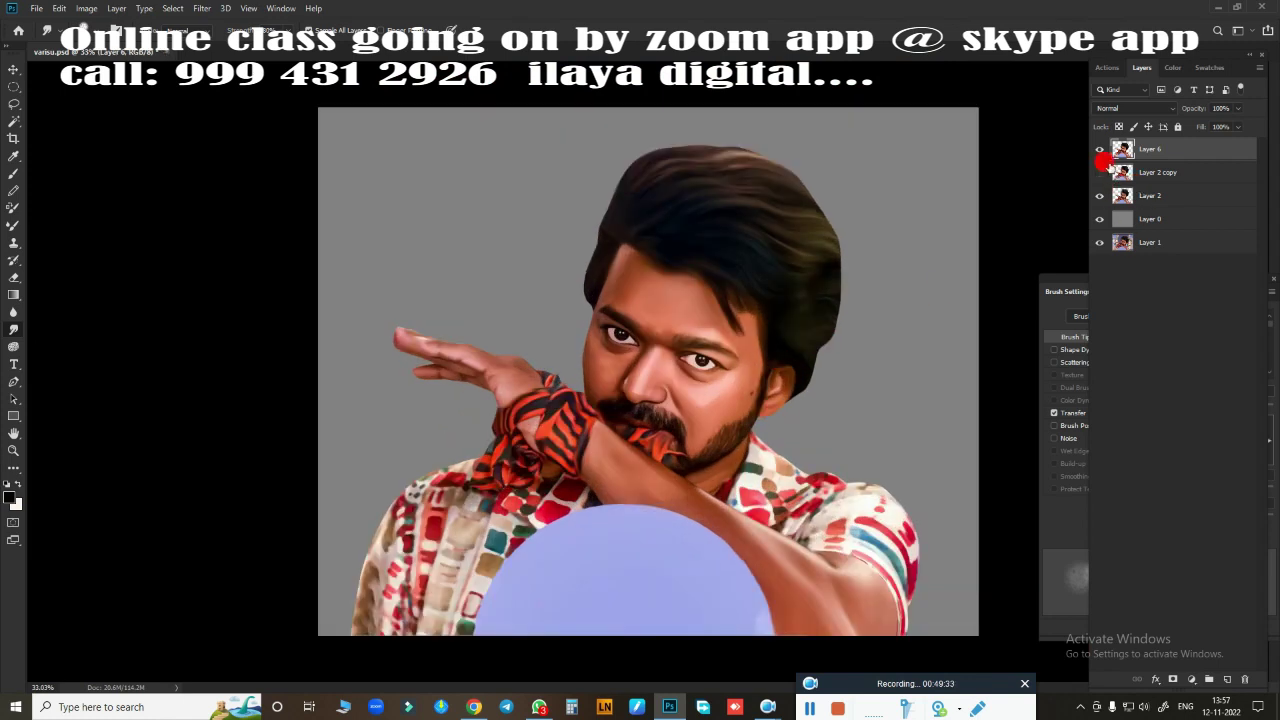
click(1101, 171)
scroll(895, 310, up, 1)
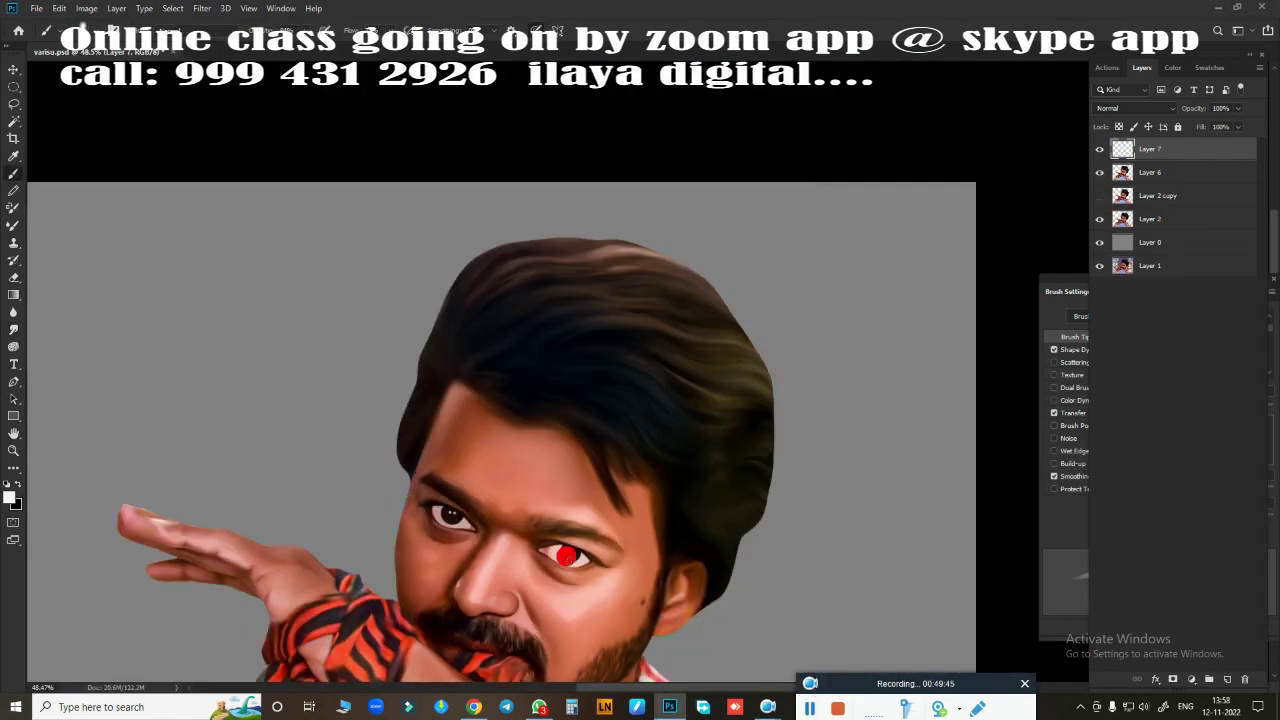
key(h)
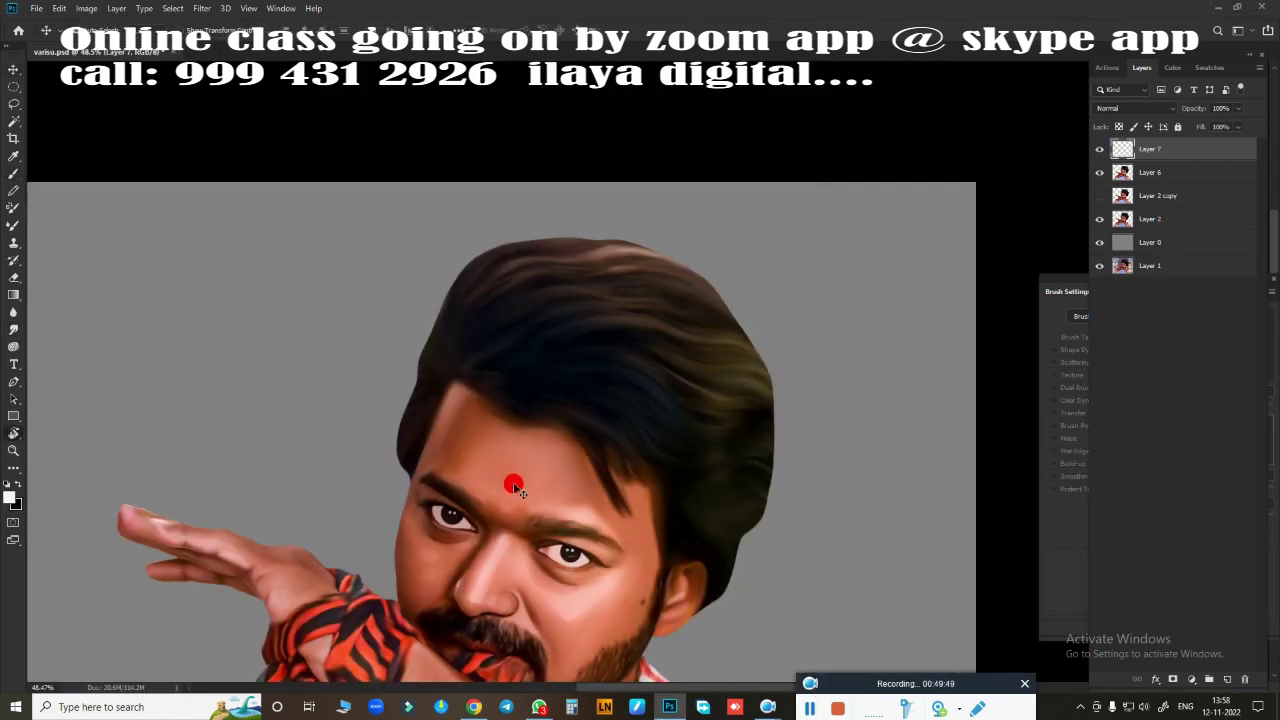
scroll(600, 400, up, 5)
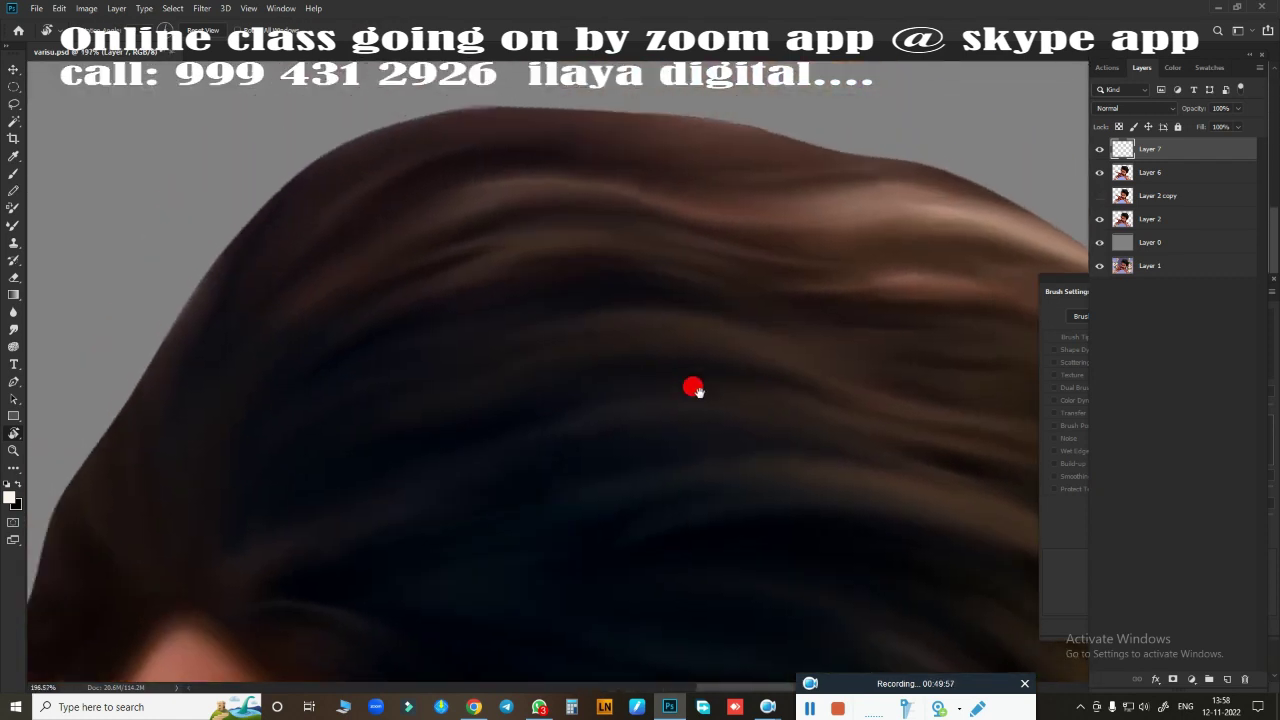
Step: Set the foreground paint colour to orange f09e34, undoing a test stroke
key(b)
click(12, 494)
click(703, 272)
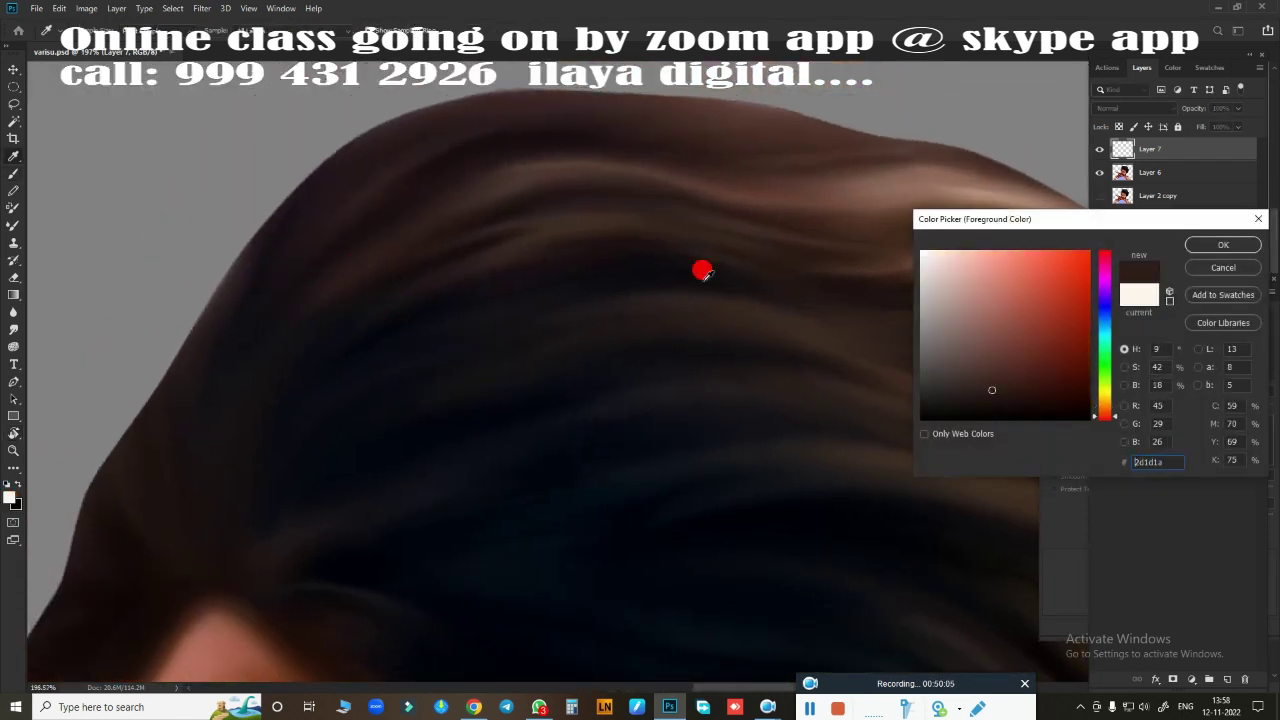
drag(1040, 302, 1010, 254)
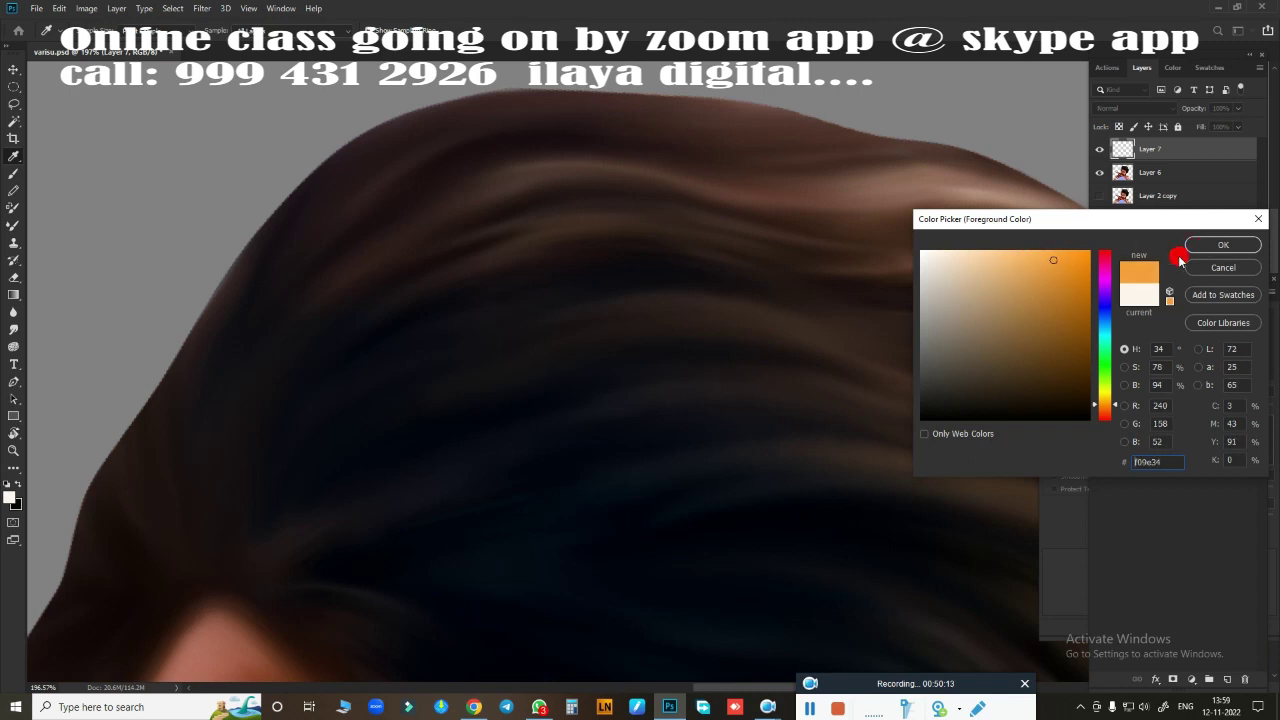
key(Return)
drag(272, 380, 515, 206)
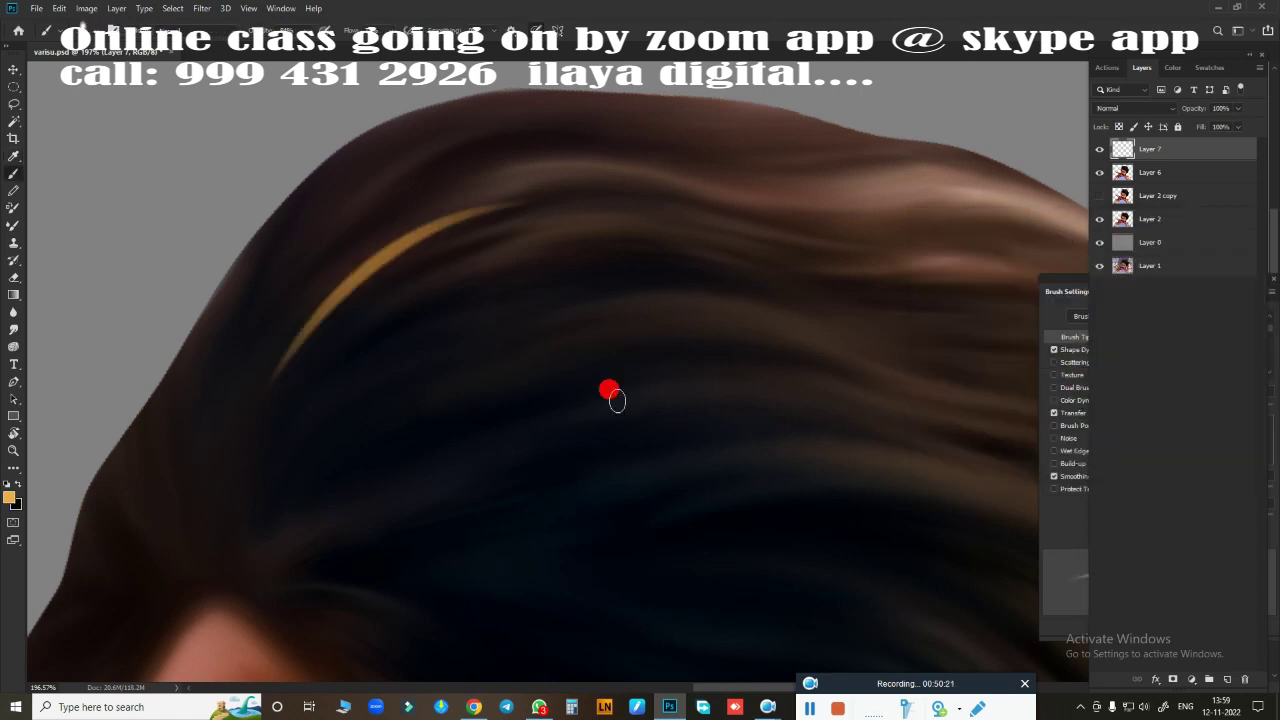
key(ctrl+z)
Step: Set brush shape dynamics and paint orange-gold strands across the top of the dark hair
click(1085, 349)
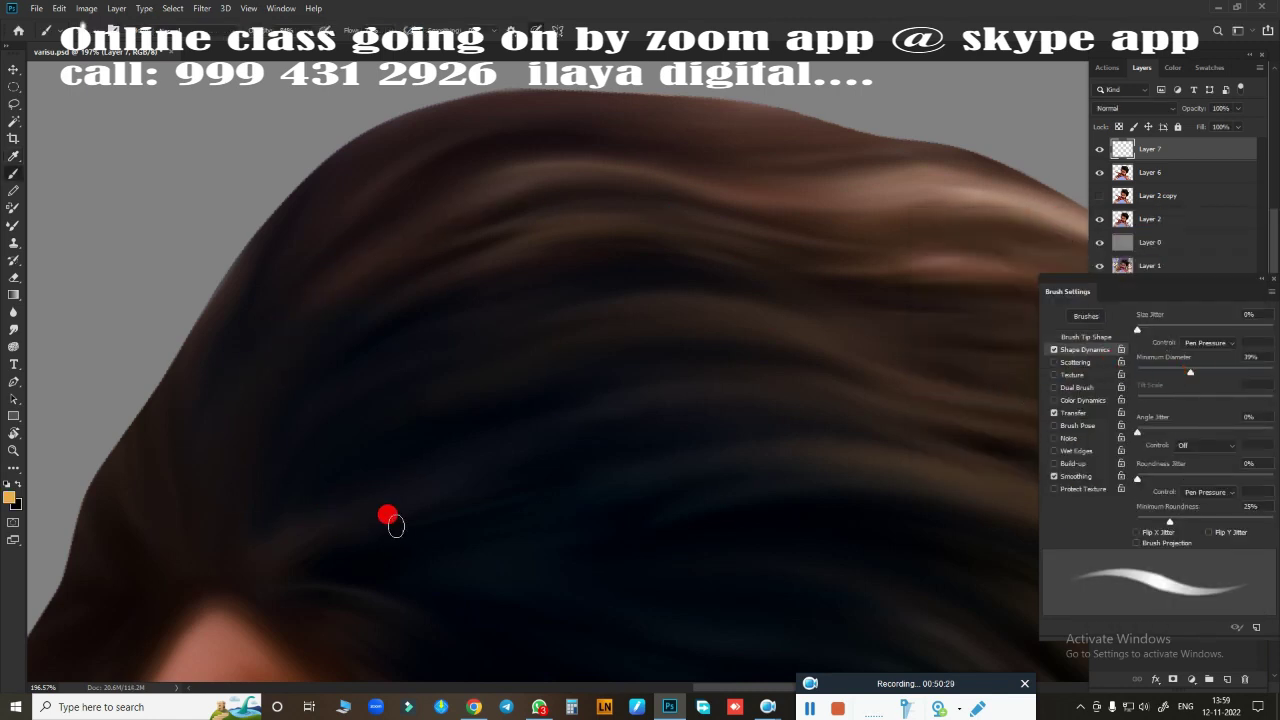
scroll(300, 490, up, 1)
mouse_move(309, 320)
mouse_down()
mouse_move(200, 329)
mouse_move(470, 180)
mouse_up()
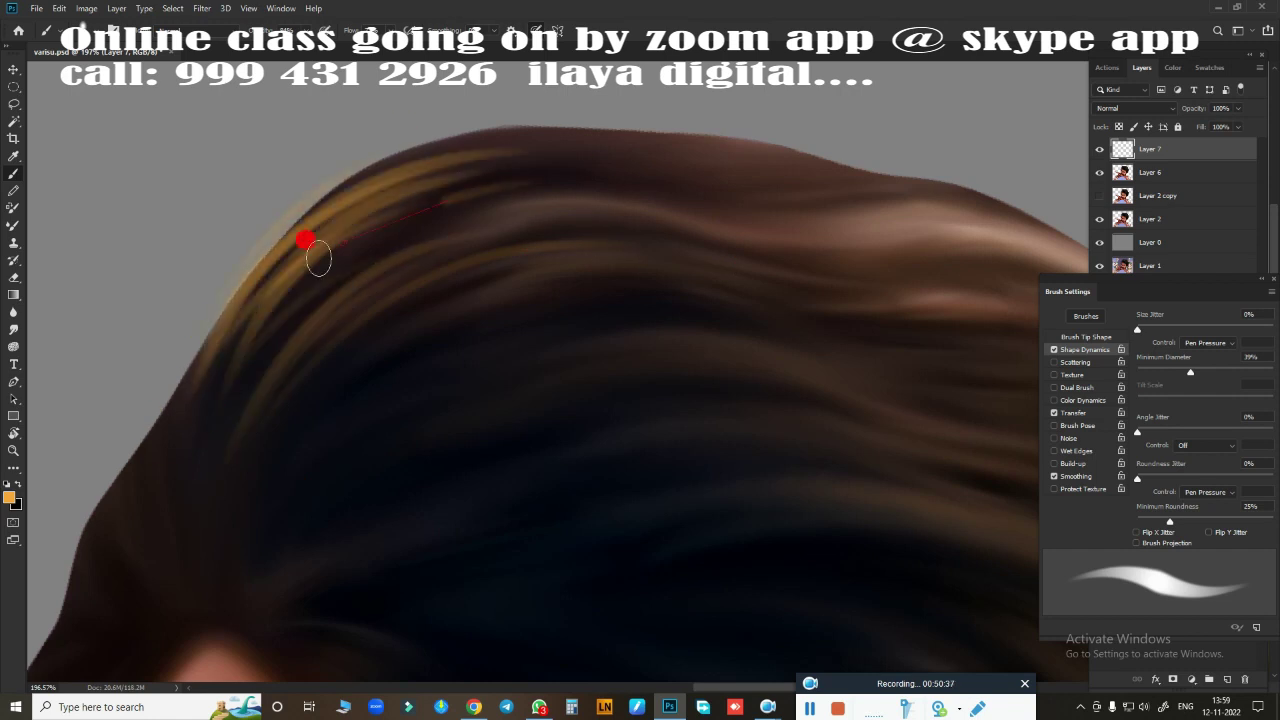
drag(305, 240, 215, 395)
drag(257, 543, 606, 297)
scroll(600, 263, down, 3)
drag(230, 310, 758, 300)
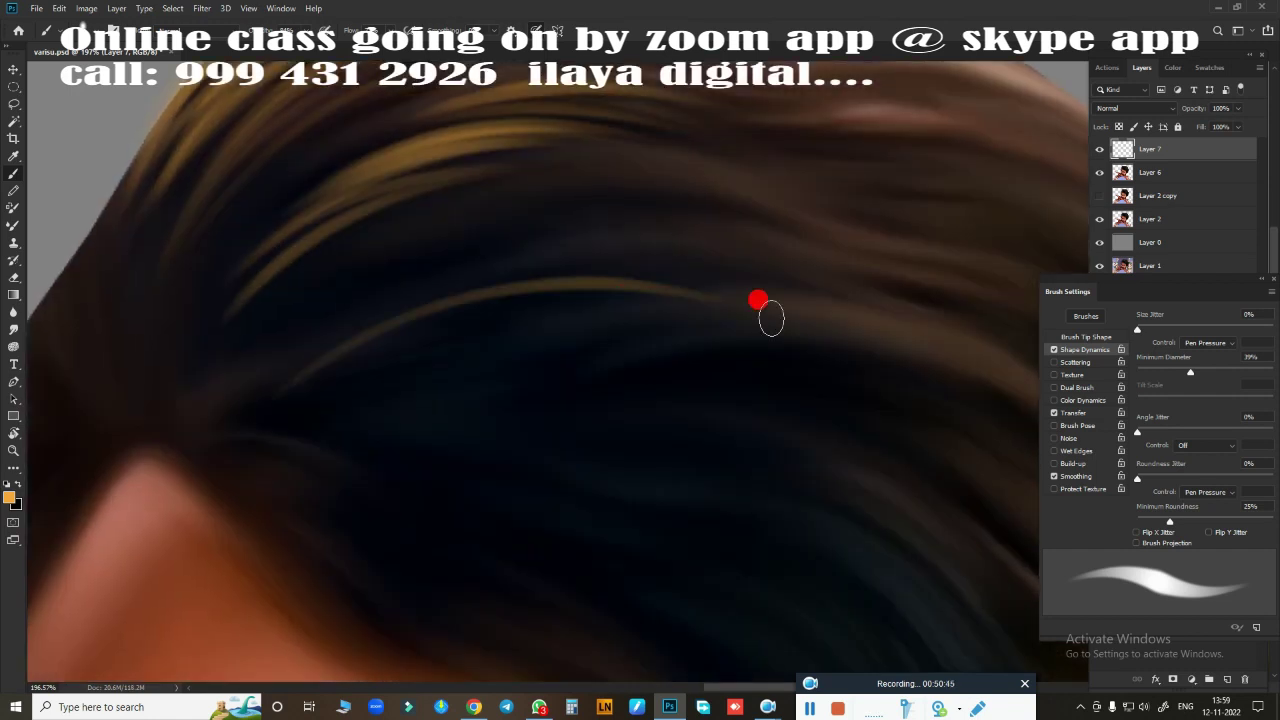
drag(498, 272, 849, 257)
drag(660, 292, 794, 206)
drag(340, 340, 777, 276)
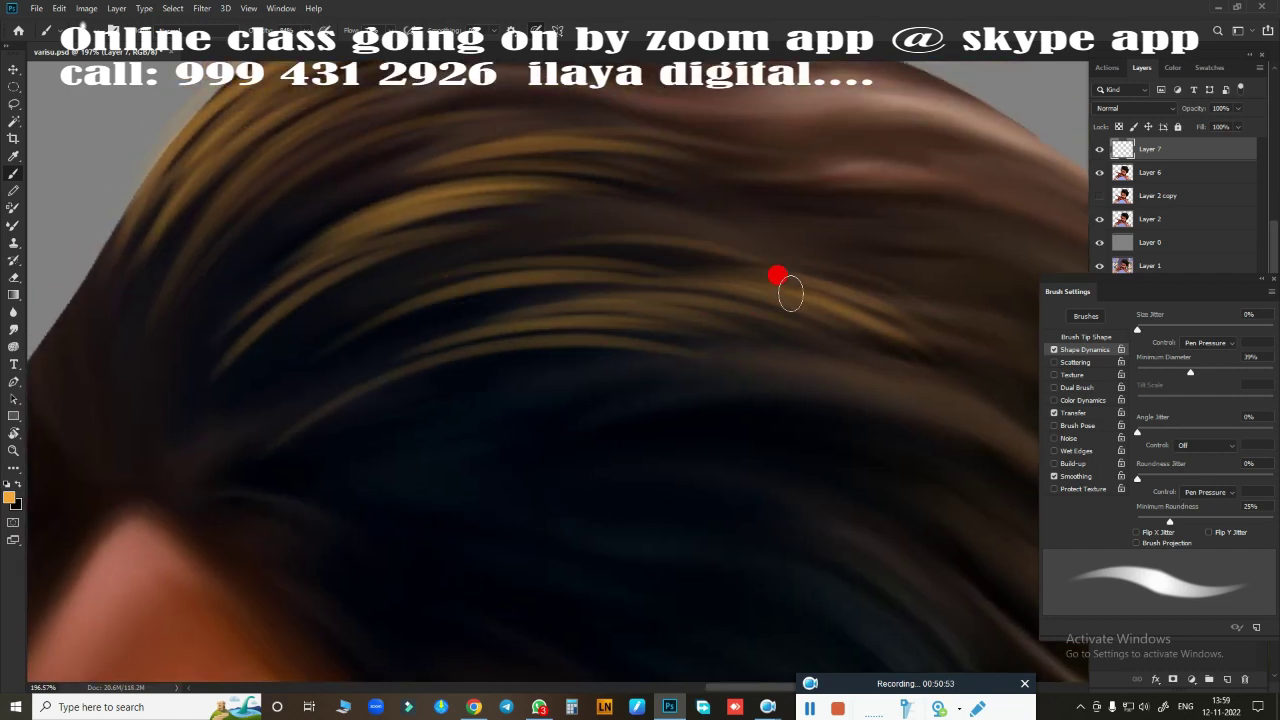
Step: Add a golden strand near the hairline, then check the whole face and zoom back in
scroll(526, 577, up, 3)
scroll(397, 303, down, 4)
drag(262, 345, 777, 367)
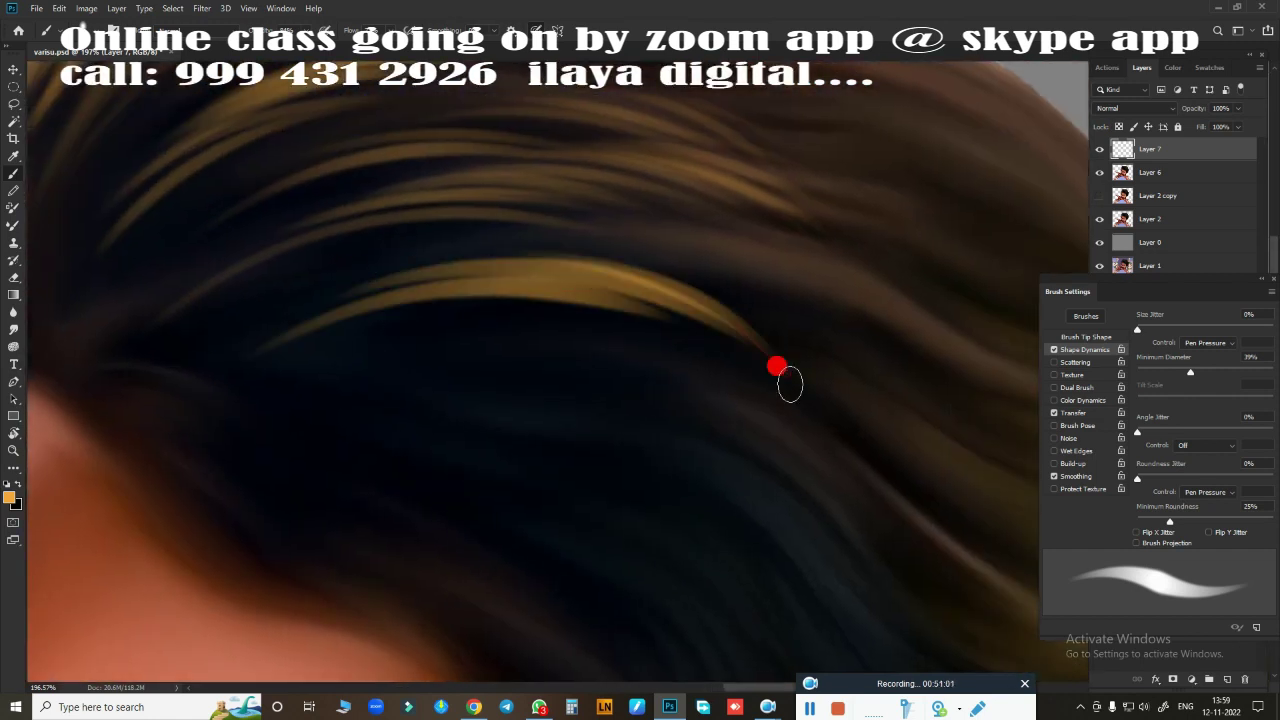
scroll(657, 457, up, 3)
drag(470, 262, 565, 313)
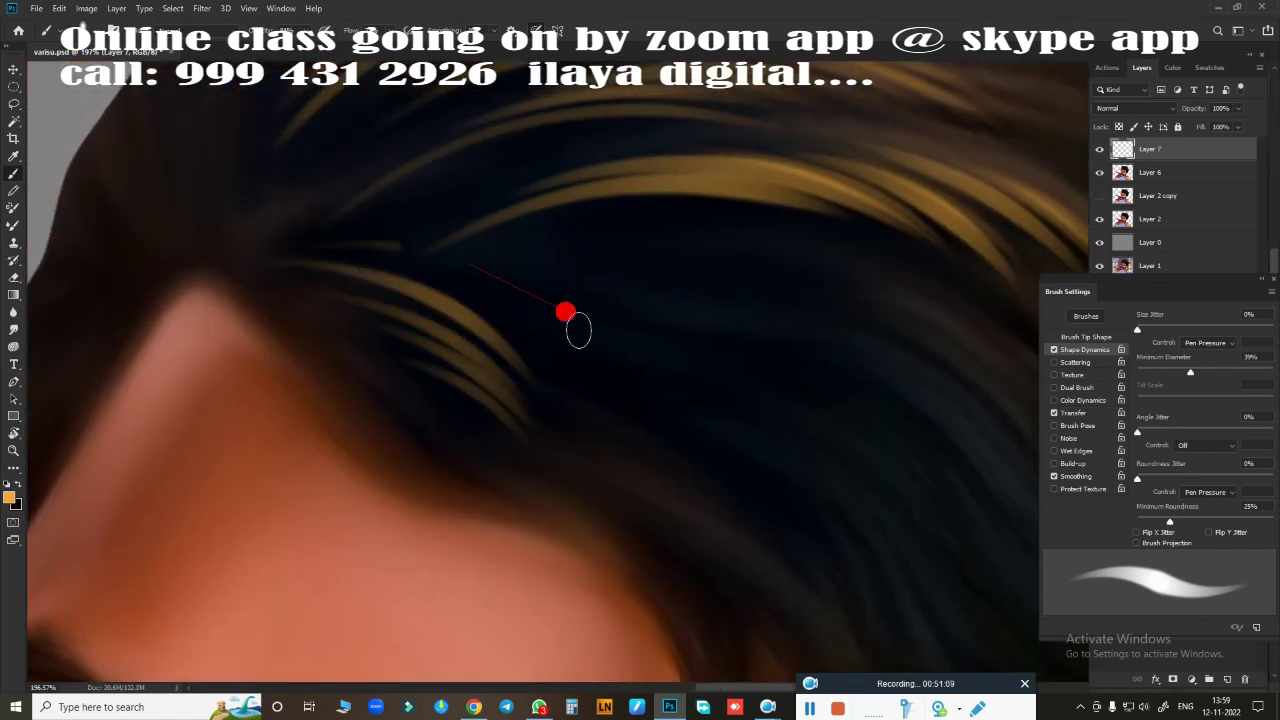
scroll(691, 560, up, 3)
scroll(691, 560, left, 2)
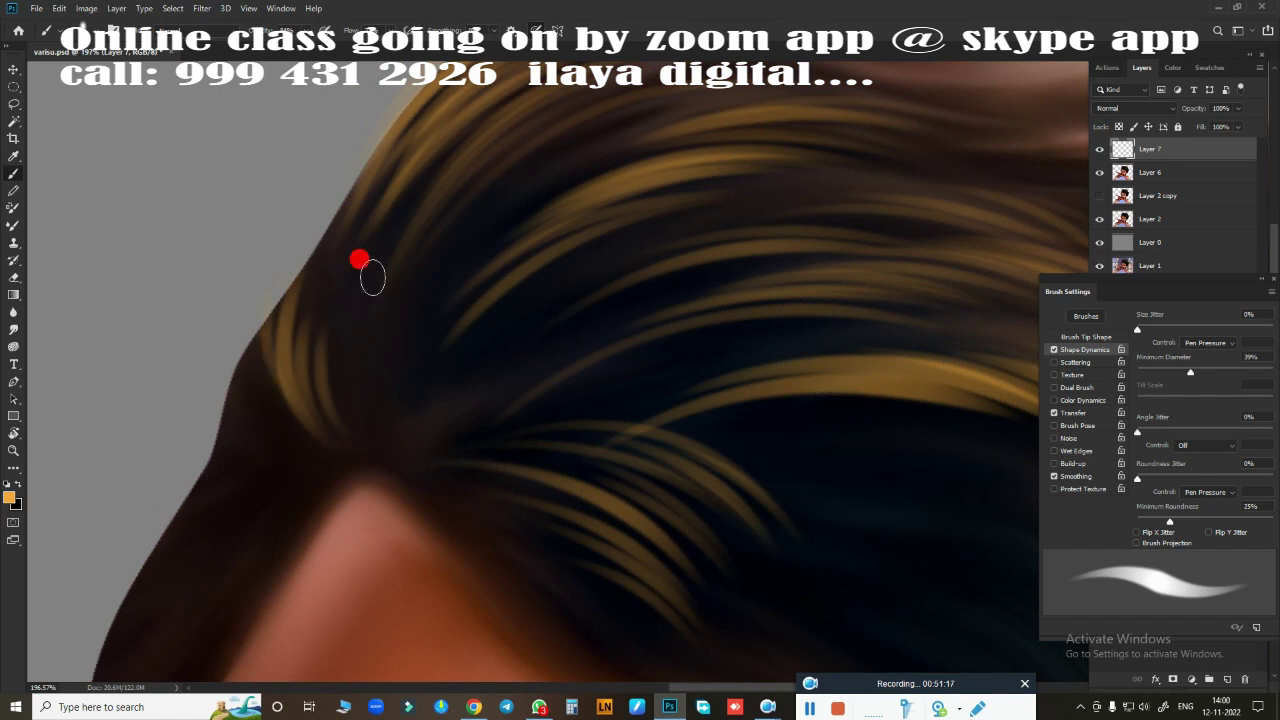
scroll(425, 400, right, 2)
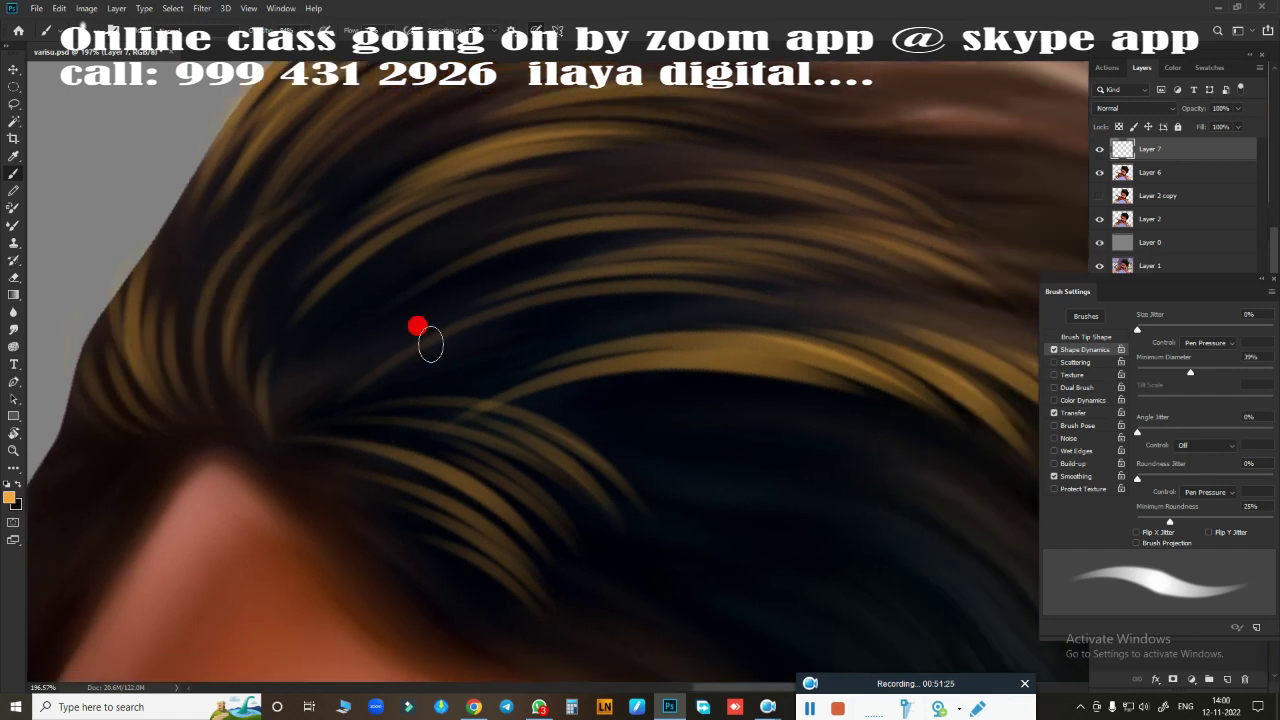
mouse_move(385, 378)
mouse_down()
mouse_move(717, 337)
mouse_move(437, 363)
mouse_move(743, 397)
mouse_move(608, 386)
mouse_move(682, 342)
mouse_up()
scroll(682, 342, up, 3)
Step: Paint more golden strands through the upper hair and above the forehead
key(b)
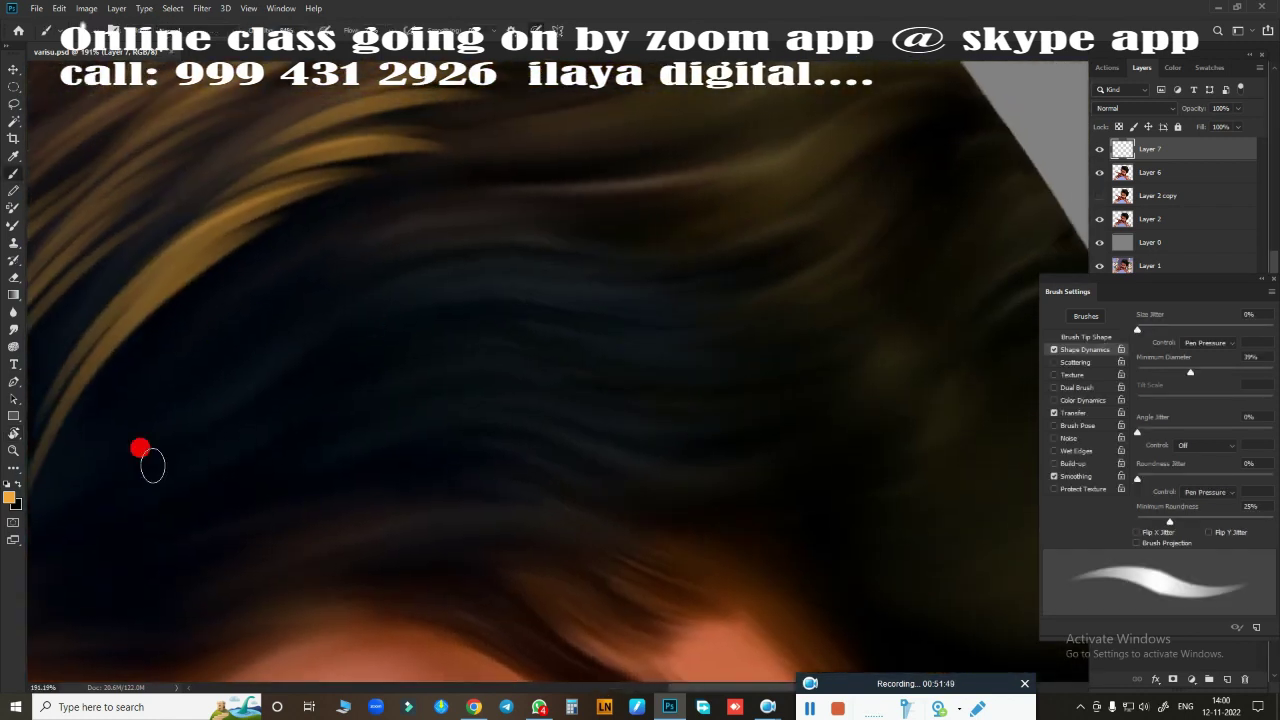
drag(143, 449, 611, 163)
drag(530, 257, 465, 250)
drag(650, 395, 390, 410)
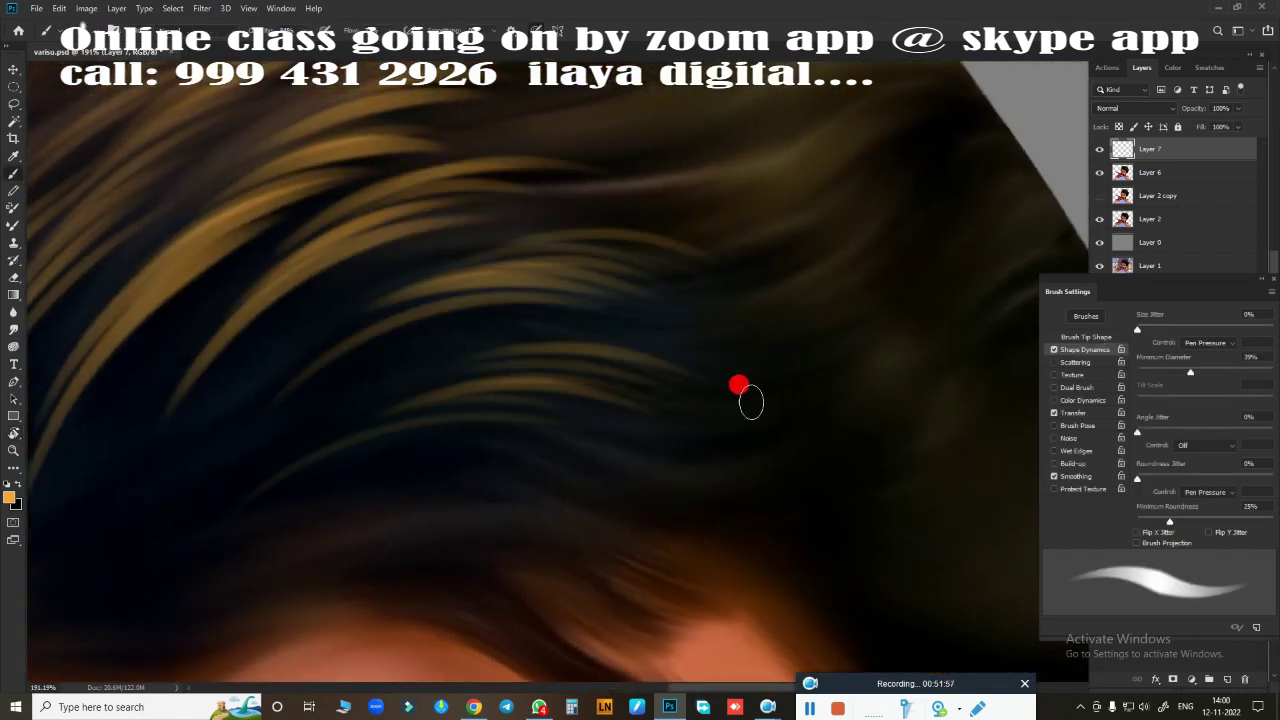
drag(710, 330, 480, 355)
scroll(480, 360, down, 3)
drag(666, 320, 427, 323)
drag(600, 280, 403, 334)
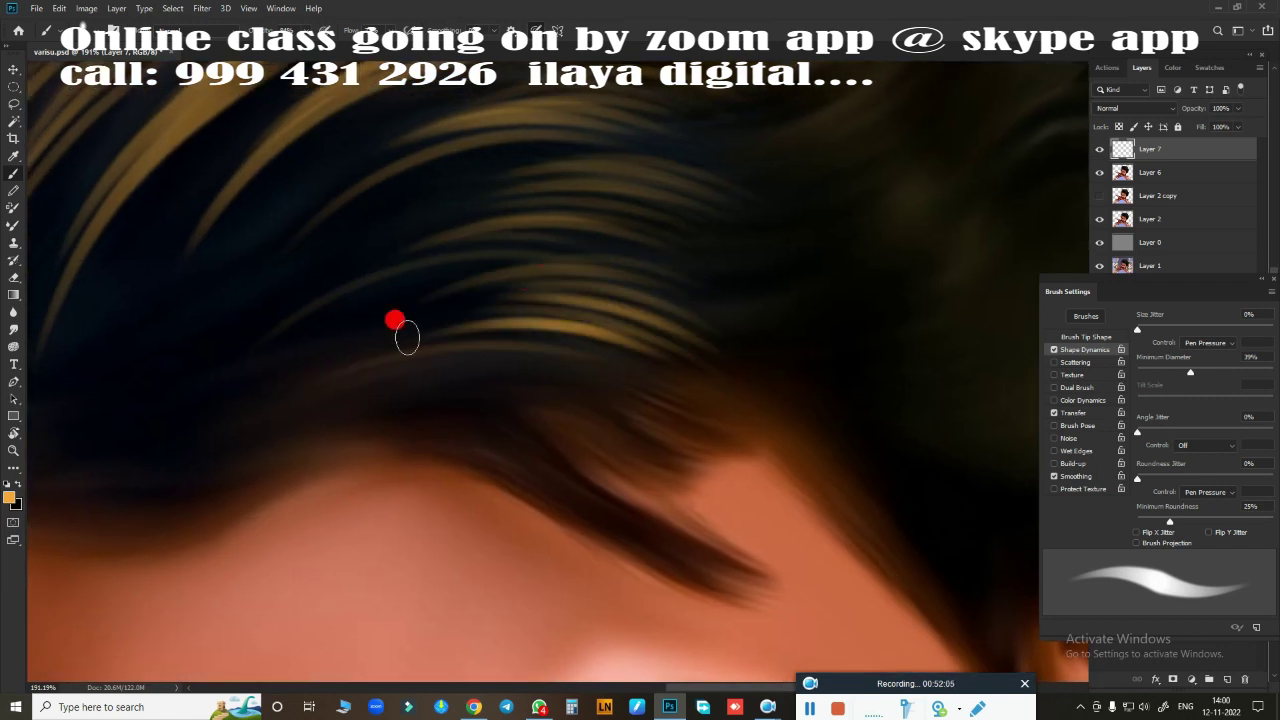
Step: Add light golden strands along the hairline and bring the hair beside the forehead into view
scroll(500, 370, down, 3)
mouse_move(687, 232)
mouse_down()
mouse_move(557, 300)
mouse_move(417, 283)
mouse_move(500, 275)
mouse_up()
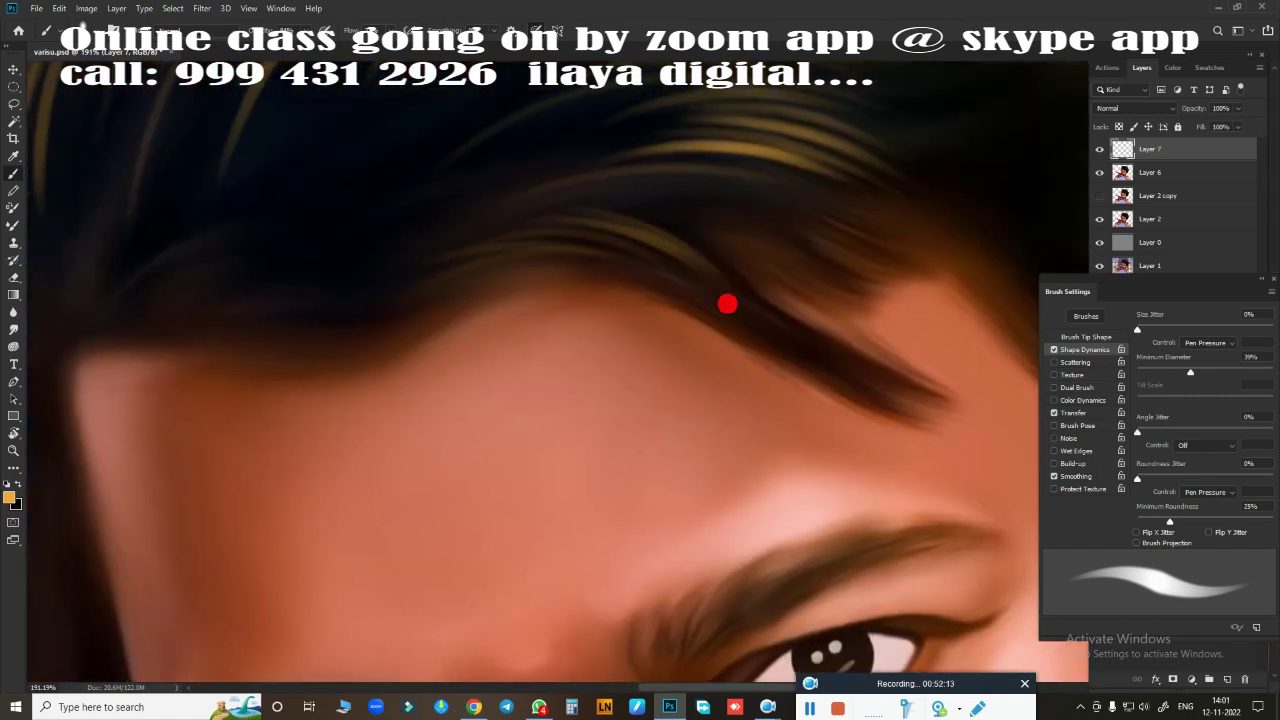
drag(729, 300, 569, 320)
drag(784, 200, 500, 230)
drag(822, 190, 642, 245)
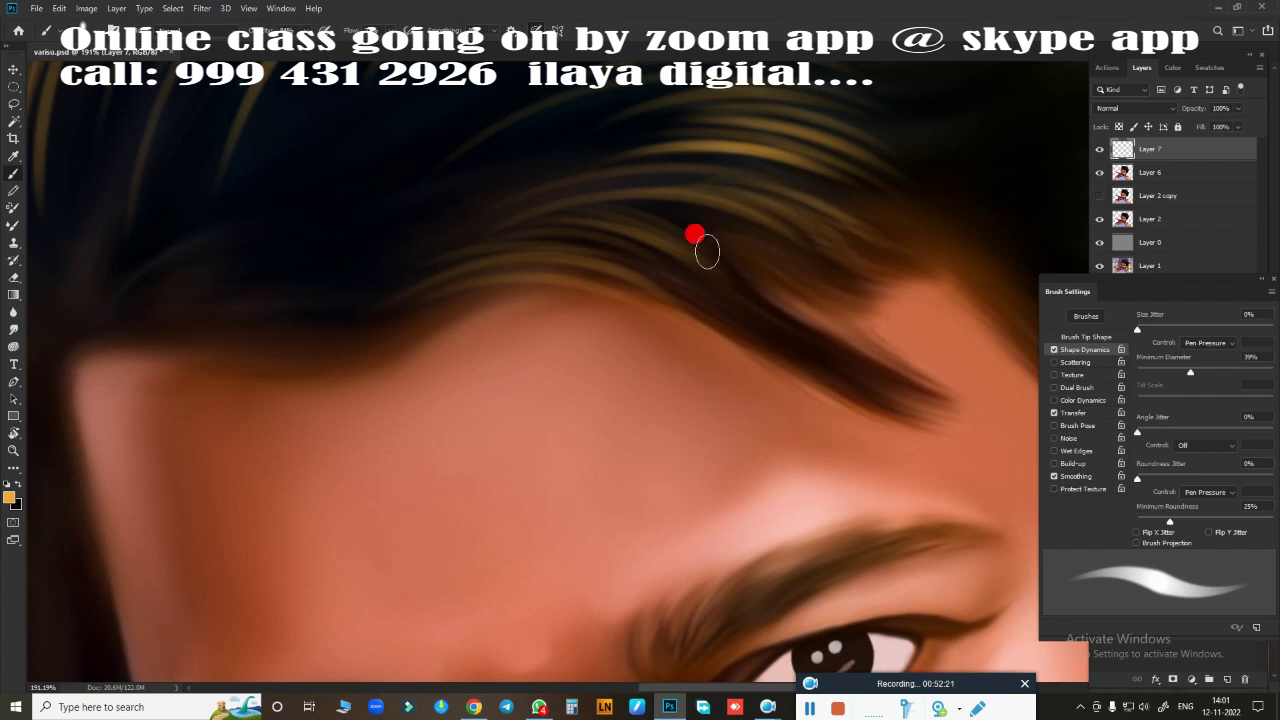
scroll(675, 525, up, 3)
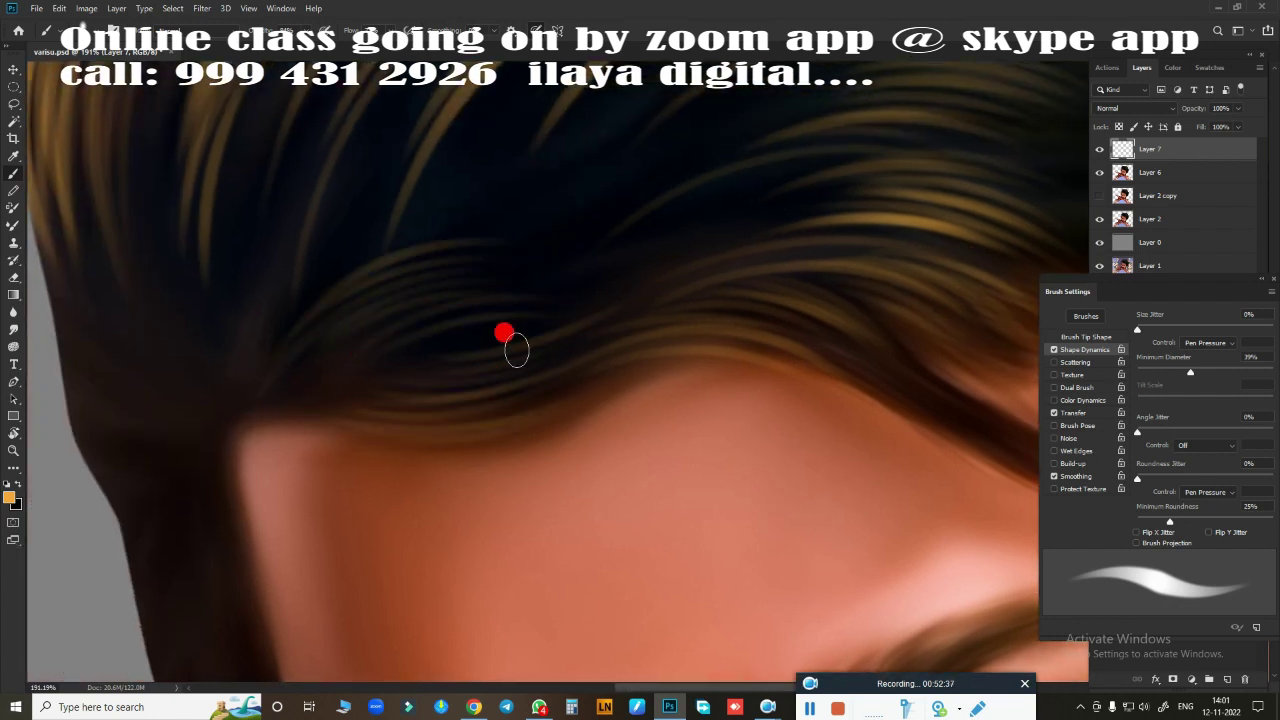
scroll(480, 400, up, 3)
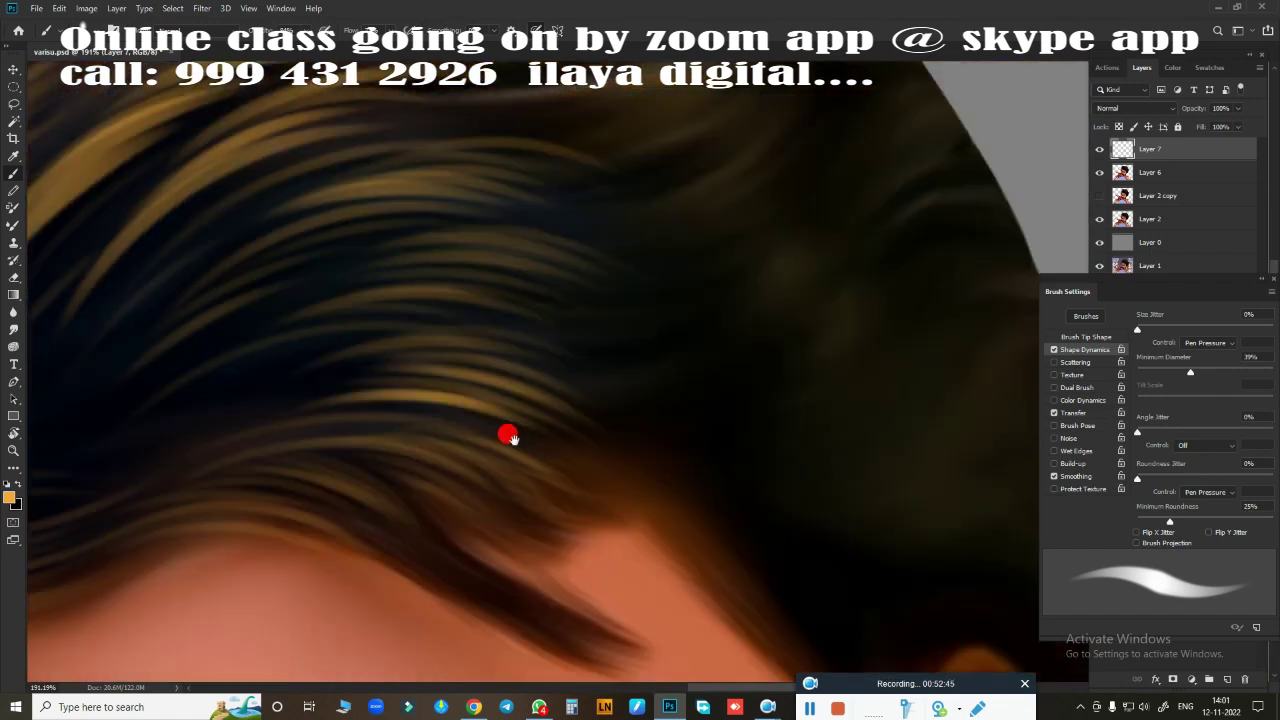
drag(672, 298, 409, 322)
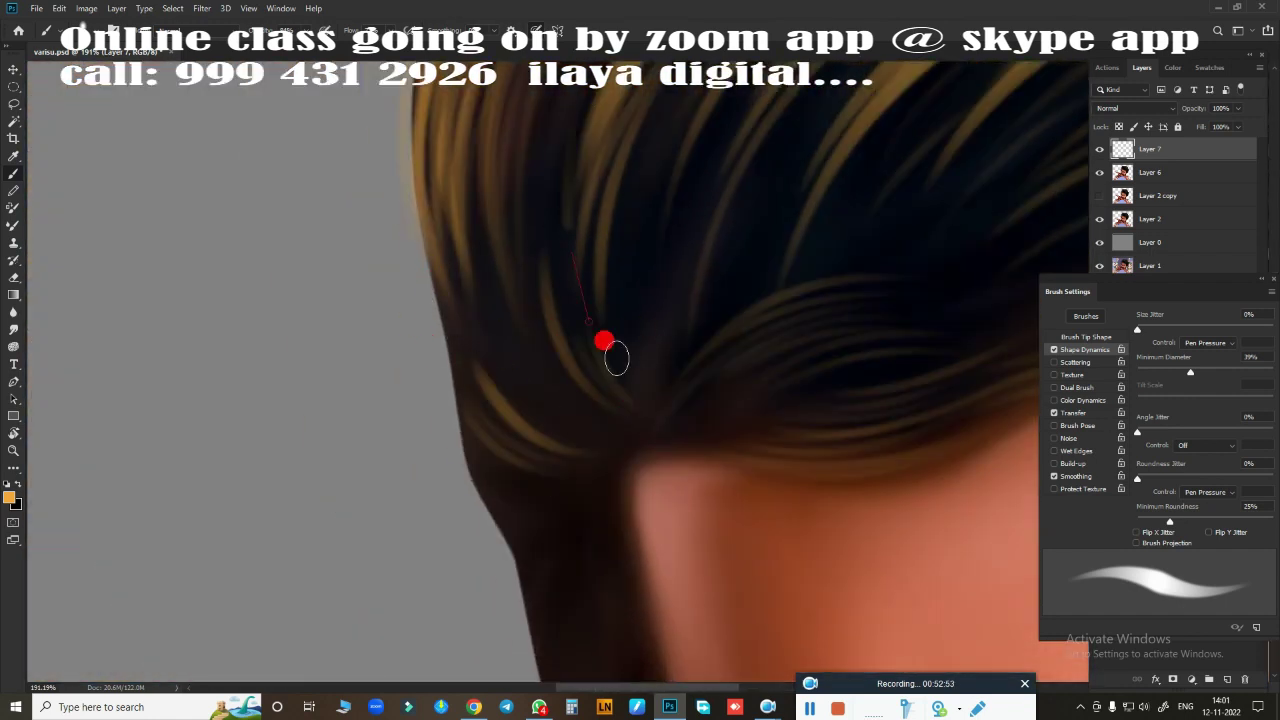
Step: Undo the last stroke and repaint a golden-brown strand over the dark hair
key(ctrl+z)
scroll(371, 251, up, 5)
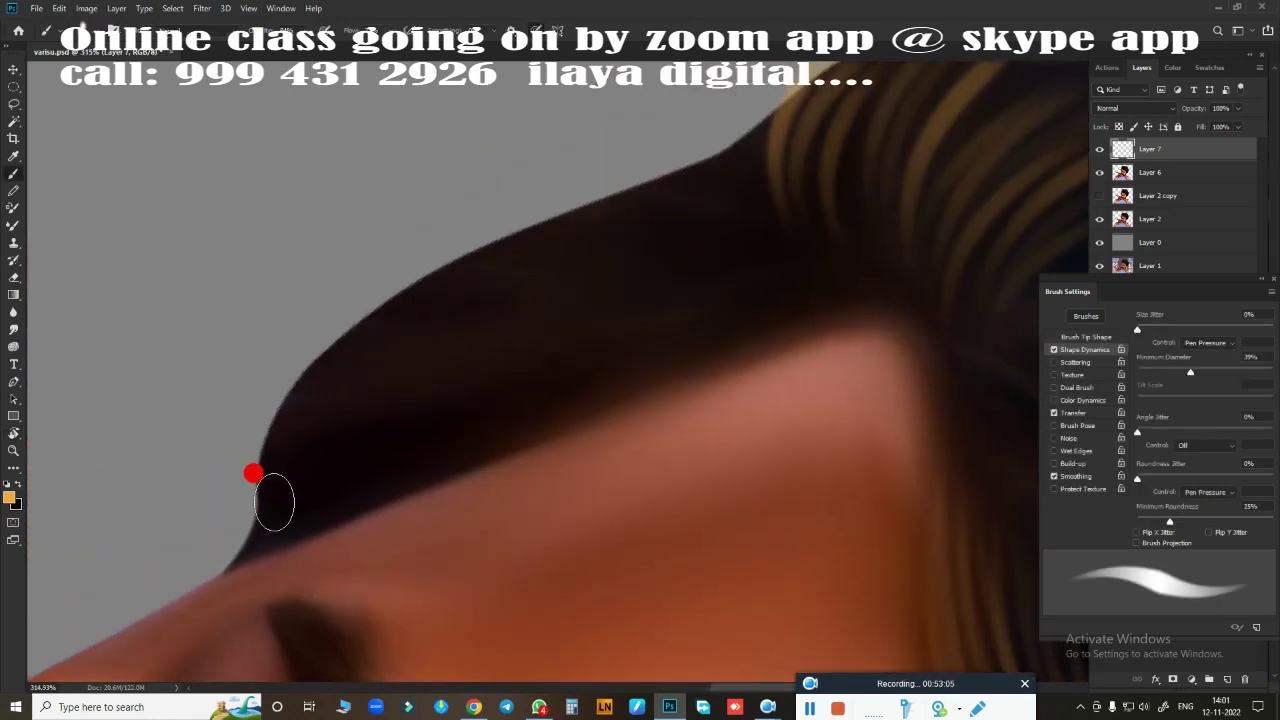
mouse_move(253, 473)
mouse_down()
mouse_move(320, 309)
mouse_move(451, 220)
mouse_move(420, 349)
mouse_move(605, 324)
mouse_up()
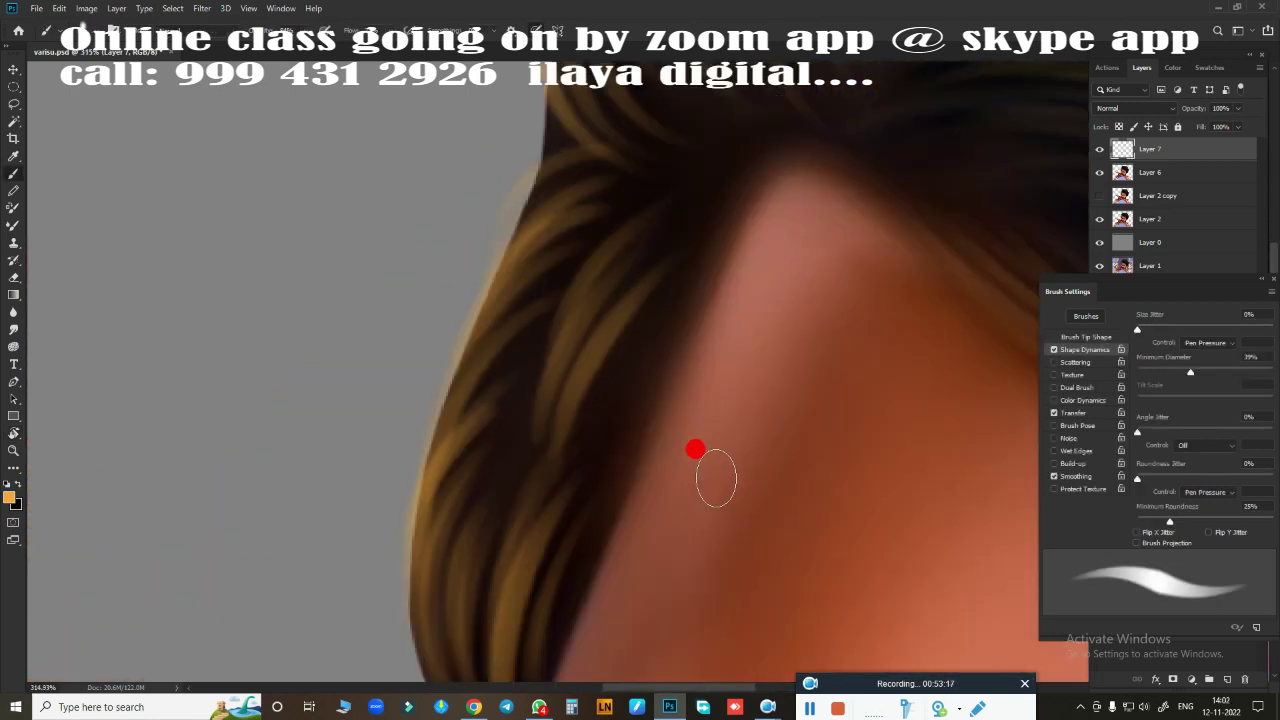
scroll(694, 449, down, 3)
scroll(783, 437, down, 3)
scroll(662, 197, up, 4)
Step: Rotate the canvas and paint strands along the lower hair edge and across the crown
key(r)
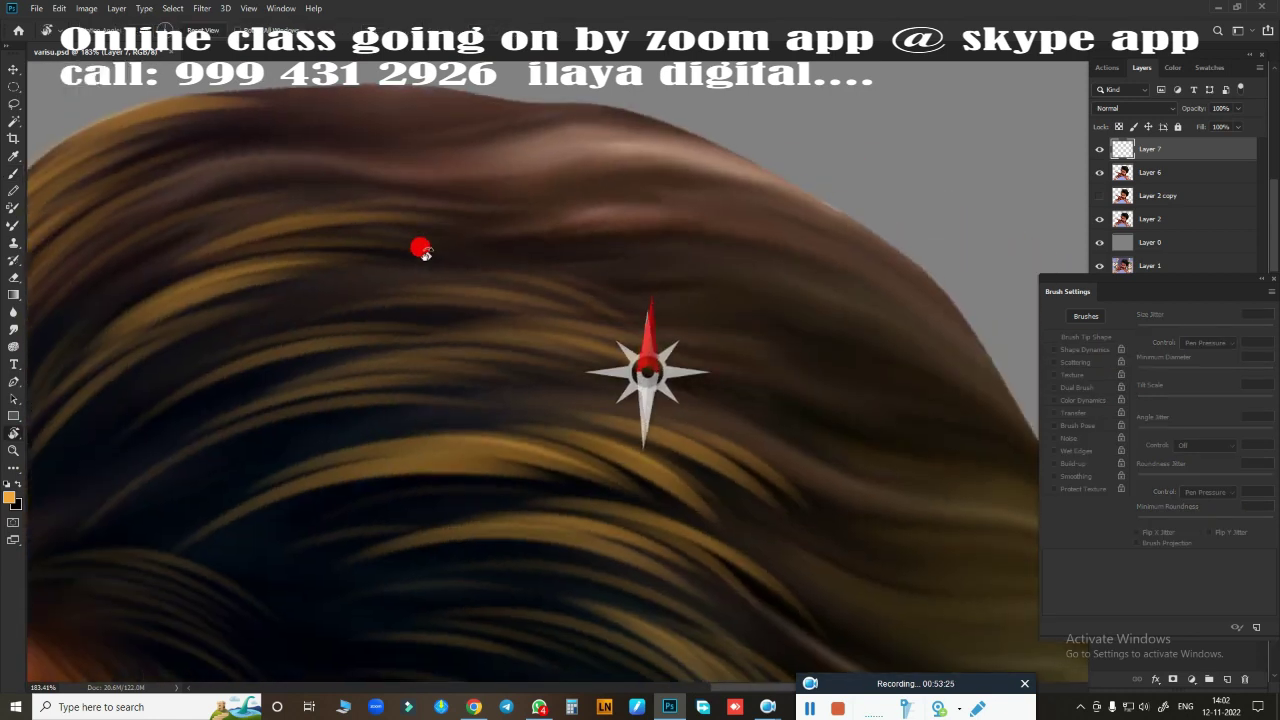
drag(651, 366, 677, 434)
drag(708, 289, 423, 426)
key(b)
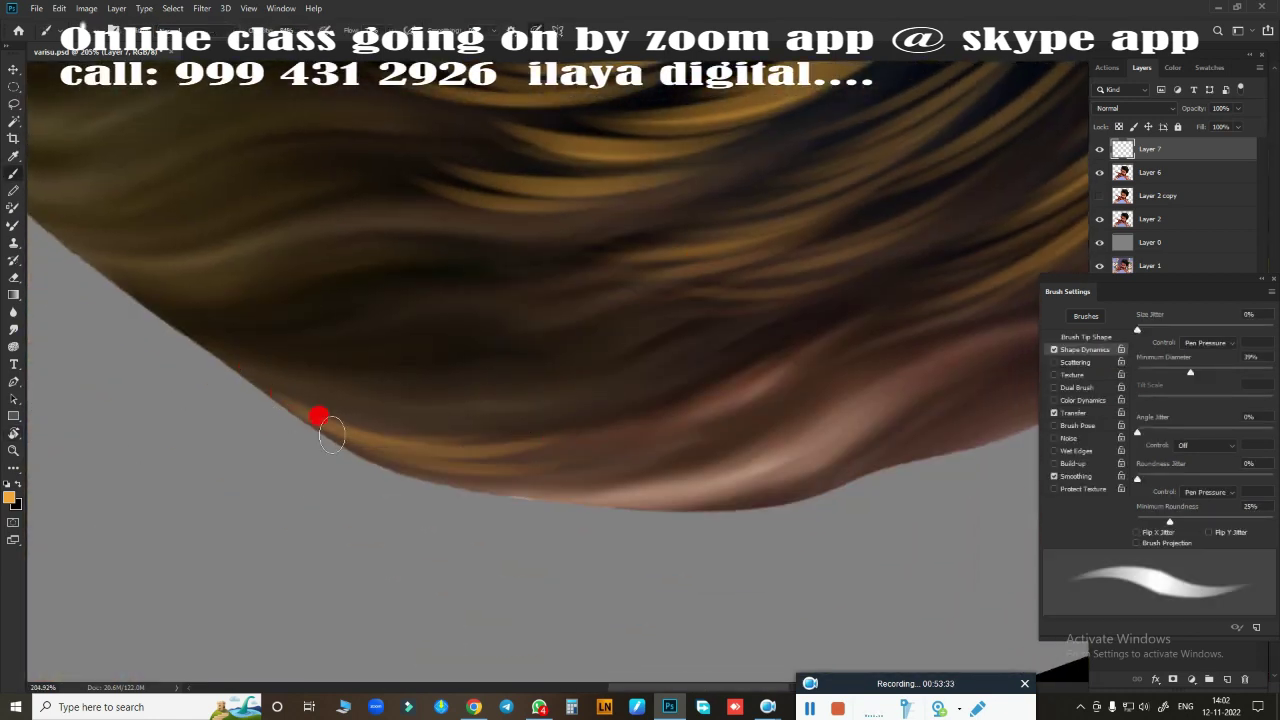
mouse_move(731, 457)
mouse_down()
mouse_move(383, 432)
mouse_move(580, 526)
mouse_move(526, 386)
mouse_move(217, 203)
mouse_move(323, 349)
mouse_move(377, 374)
mouse_move(434, 434)
mouse_move(790, 600)
mouse_up()
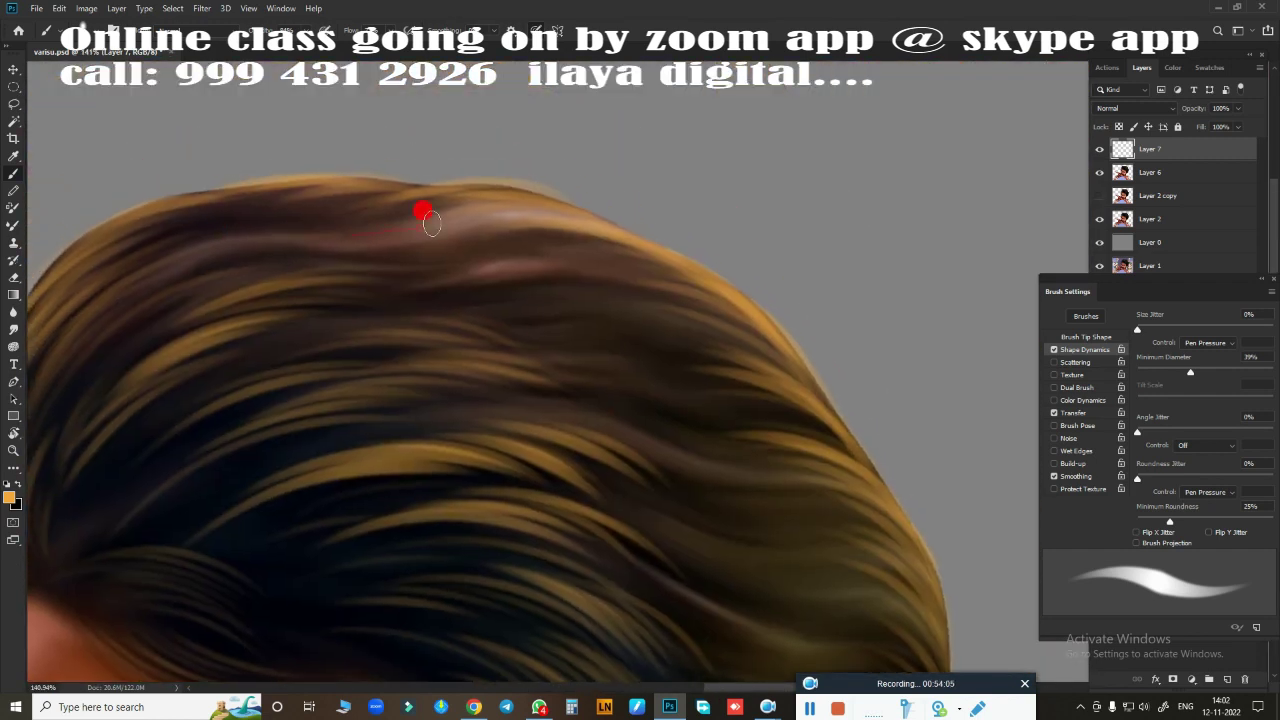
drag(674, 298, 545, 317)
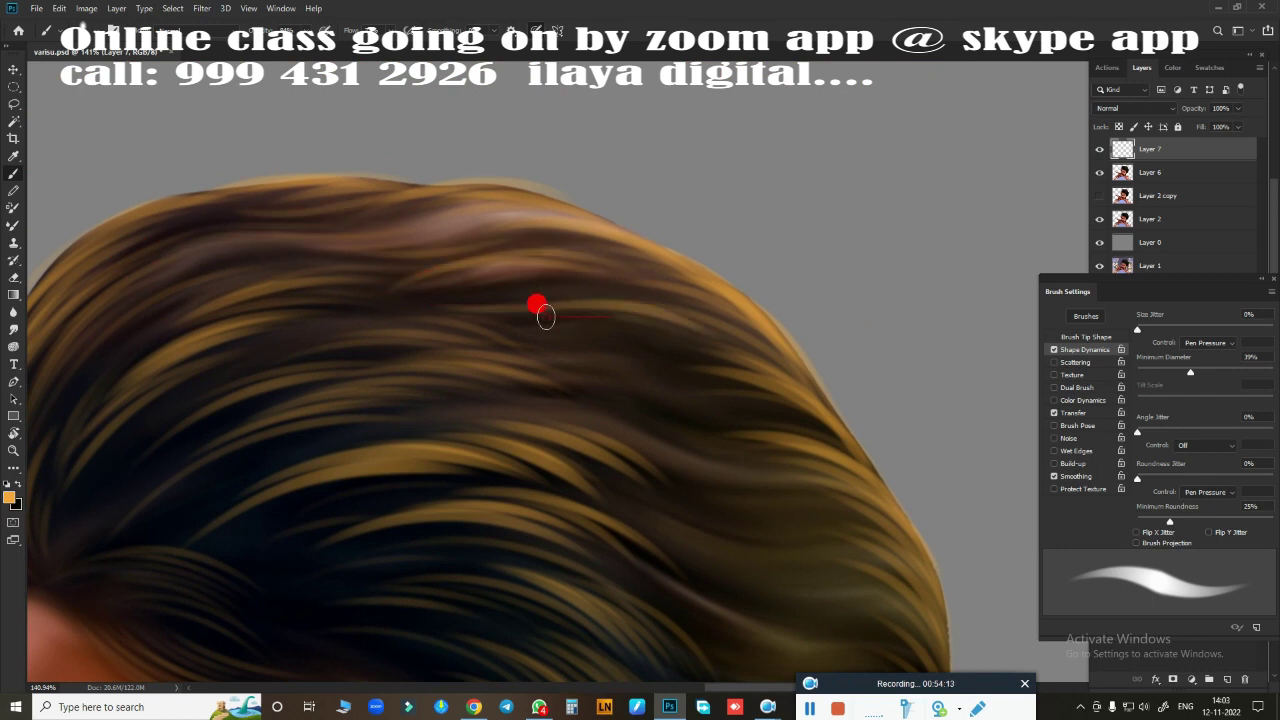
drag(795, 450, 703, 350)
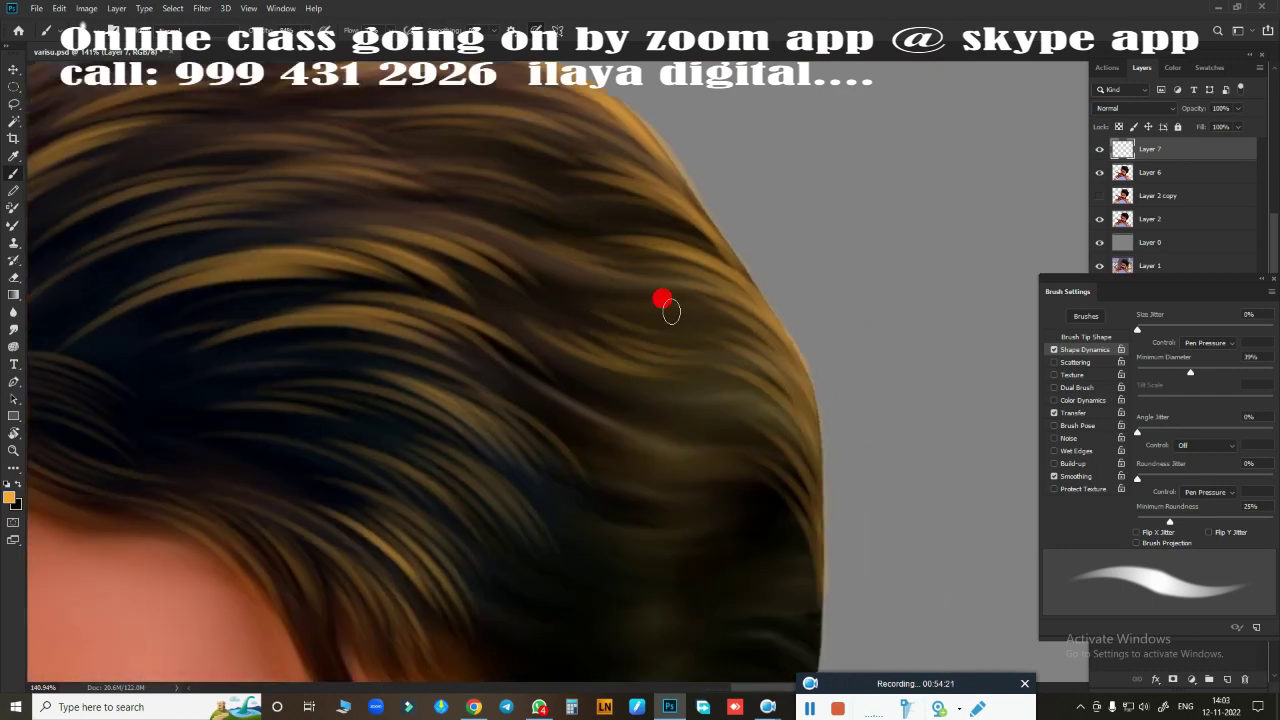
drag(635, 405, 680, 318)
scroll(700, 300, down, 2)
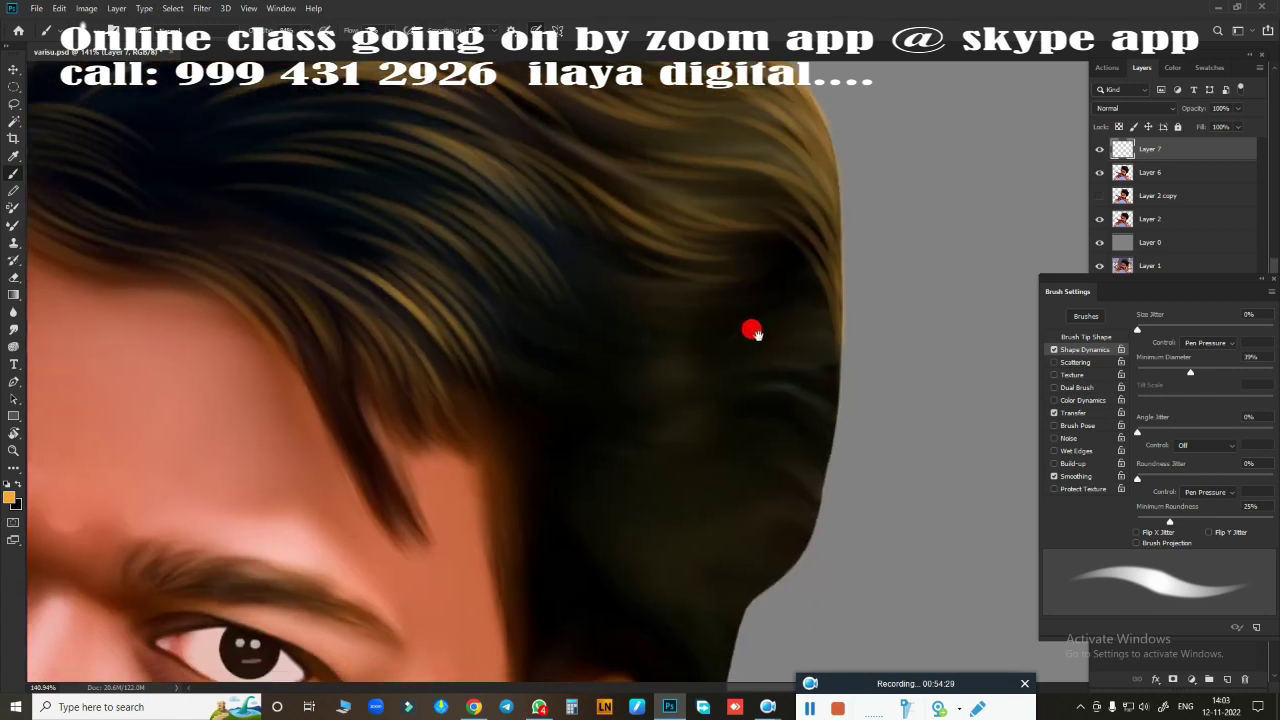
Step: Paint light highlight strands on the side hair
drag(500, 343, 641, 405)
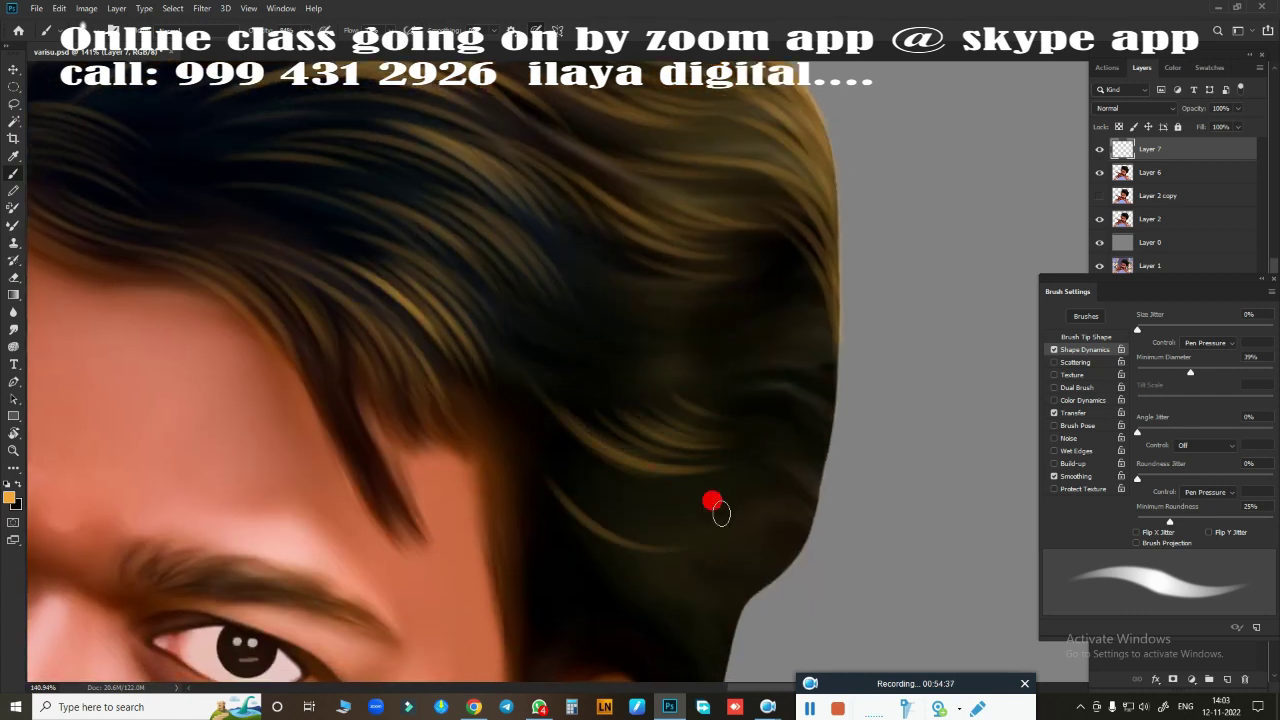
scroll(600, 500, down, 3)
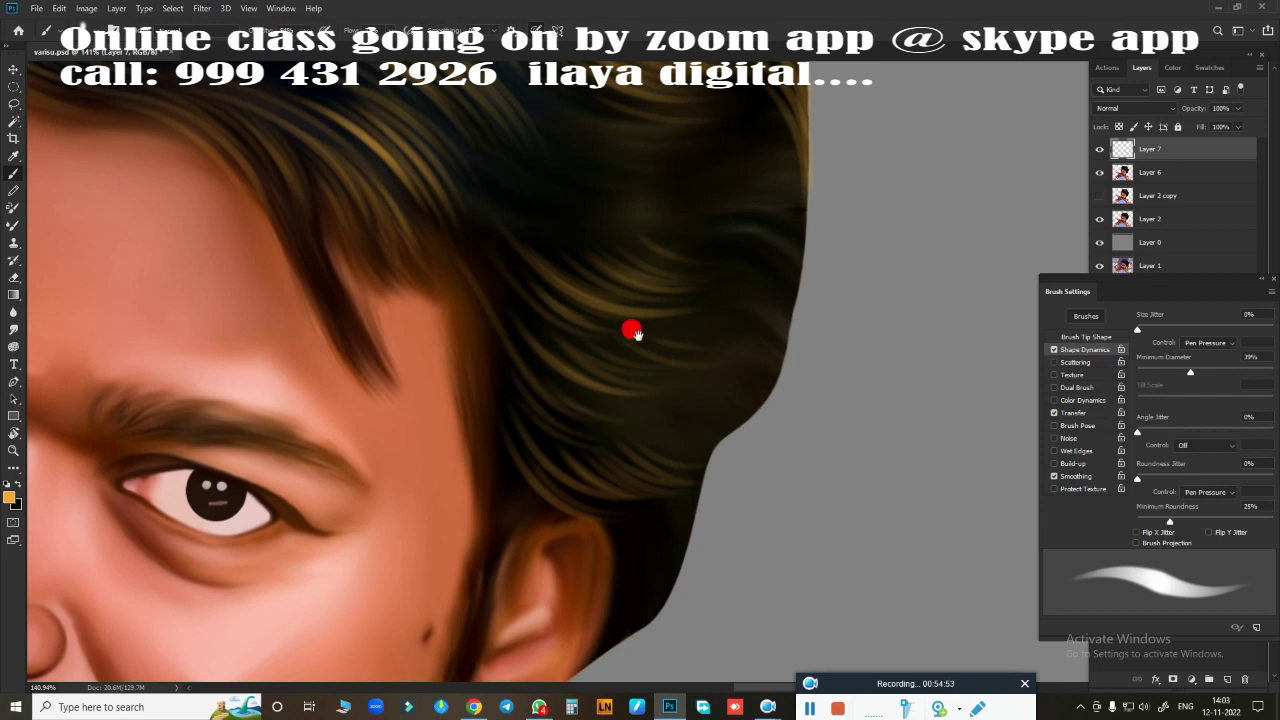
scroll(632, 332, up, 3)
drag(337, 229, 619, 282)
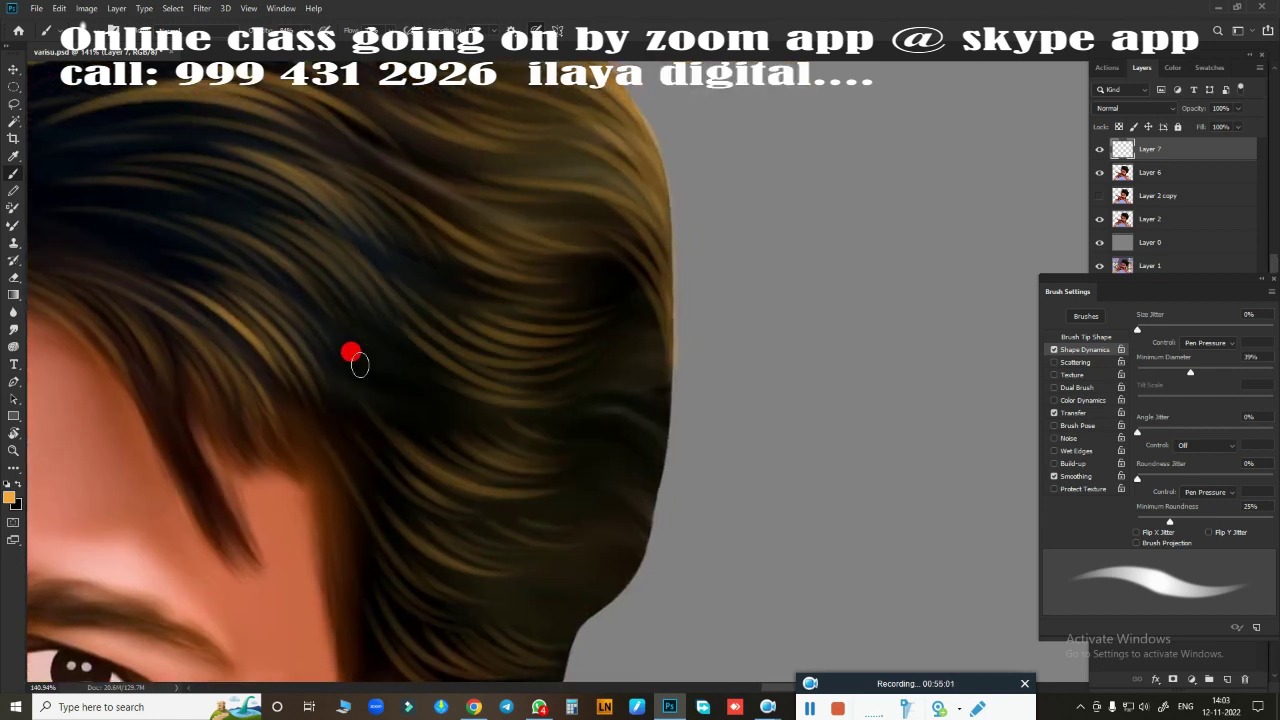
scroll(359, 364, up, 3)
Step: Rotate the canvas again and paint light strands along the hair top and above the ear
key(r)
drag(646, 606, 418, 352)
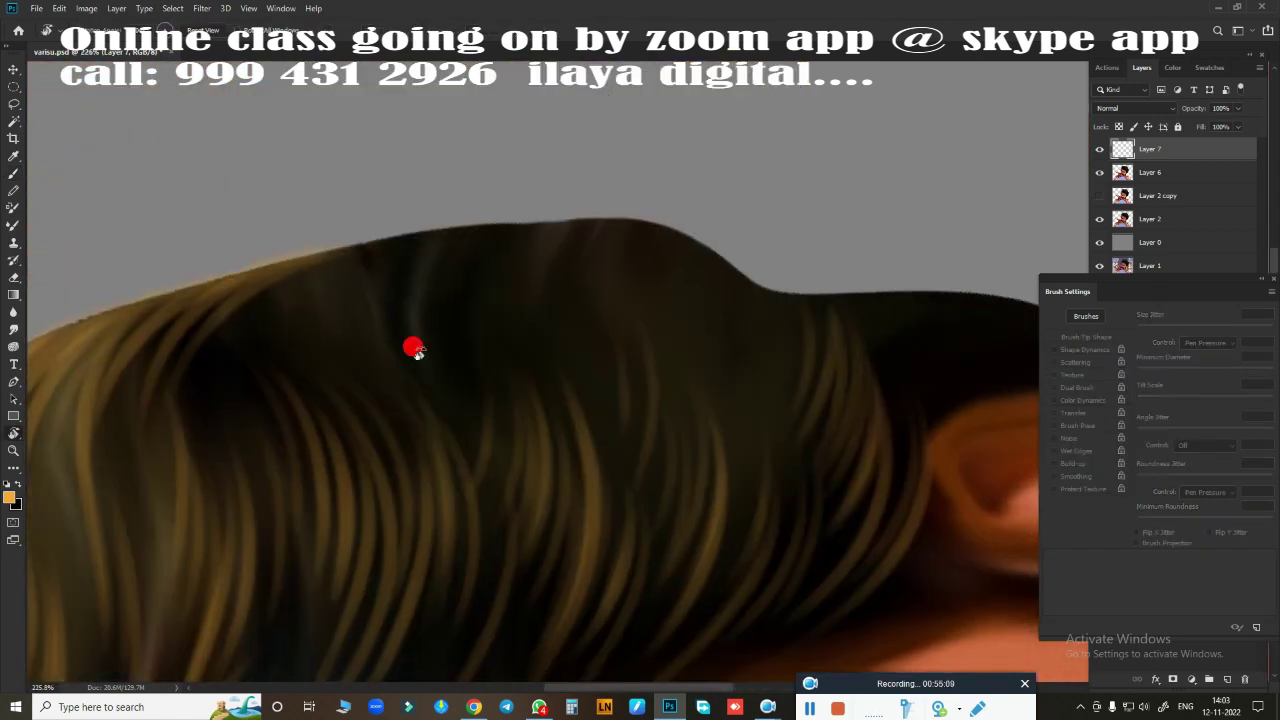
key(b)
mouse_move(286, 366)
mouse_down()
mouse_move(220, 329)
mouse_move(466, 240)
mouse_move(692, 262)
mouse_move(771, 303)
mouse_move(266, 337)
mouse_up()
drag(720, 291, 769, 372)
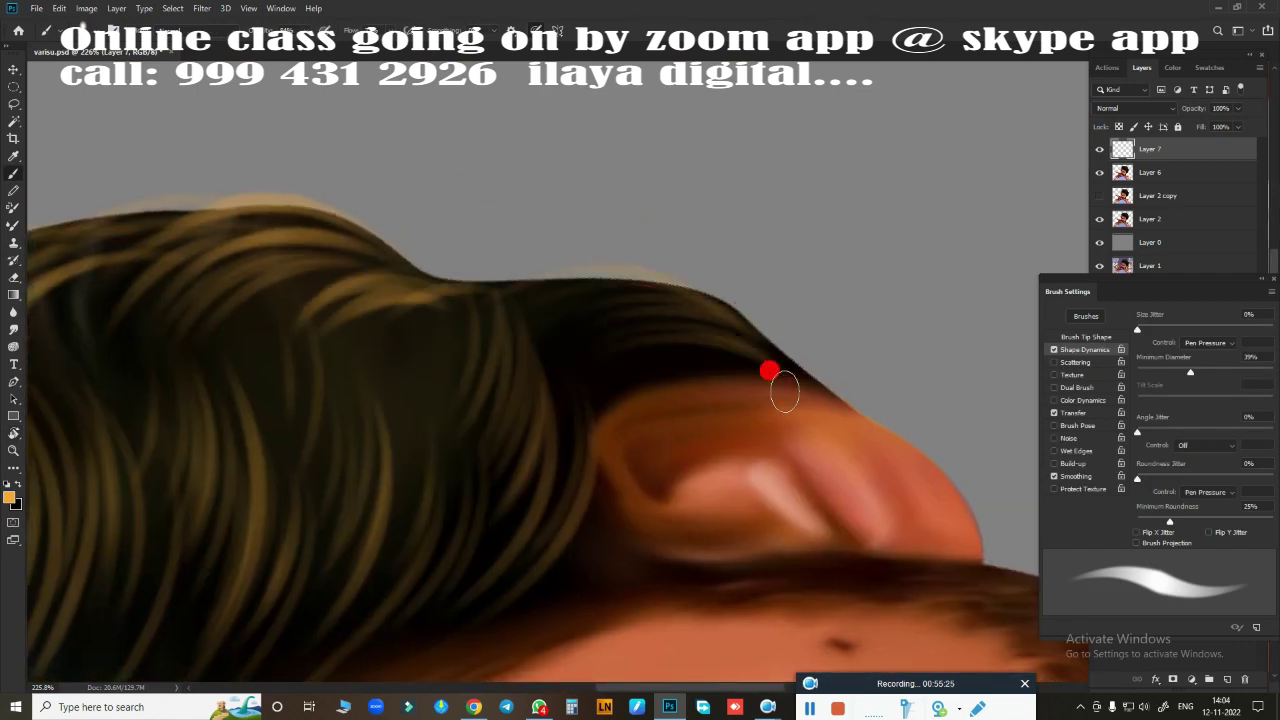
scroll(677, 371, down, 5)
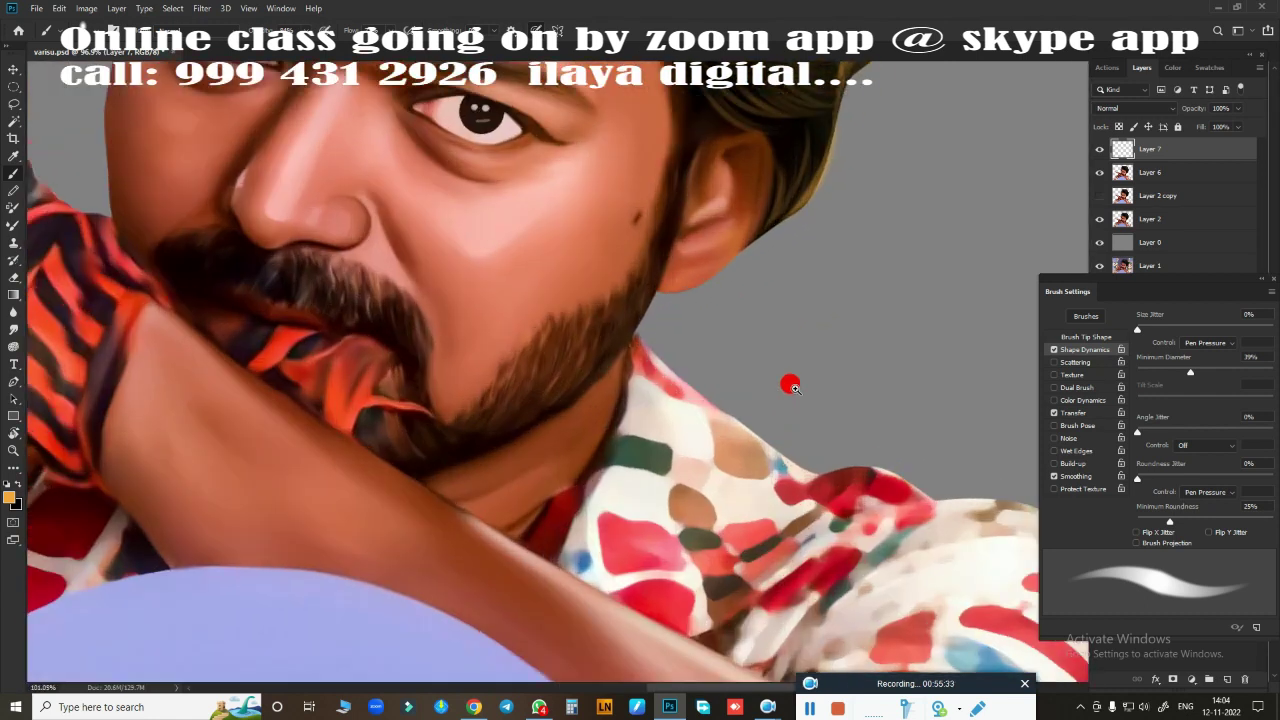
scroll(790, 387, up, 3)
scroll(677, 506, up, 5)
scroll(720, 534, up, 3)
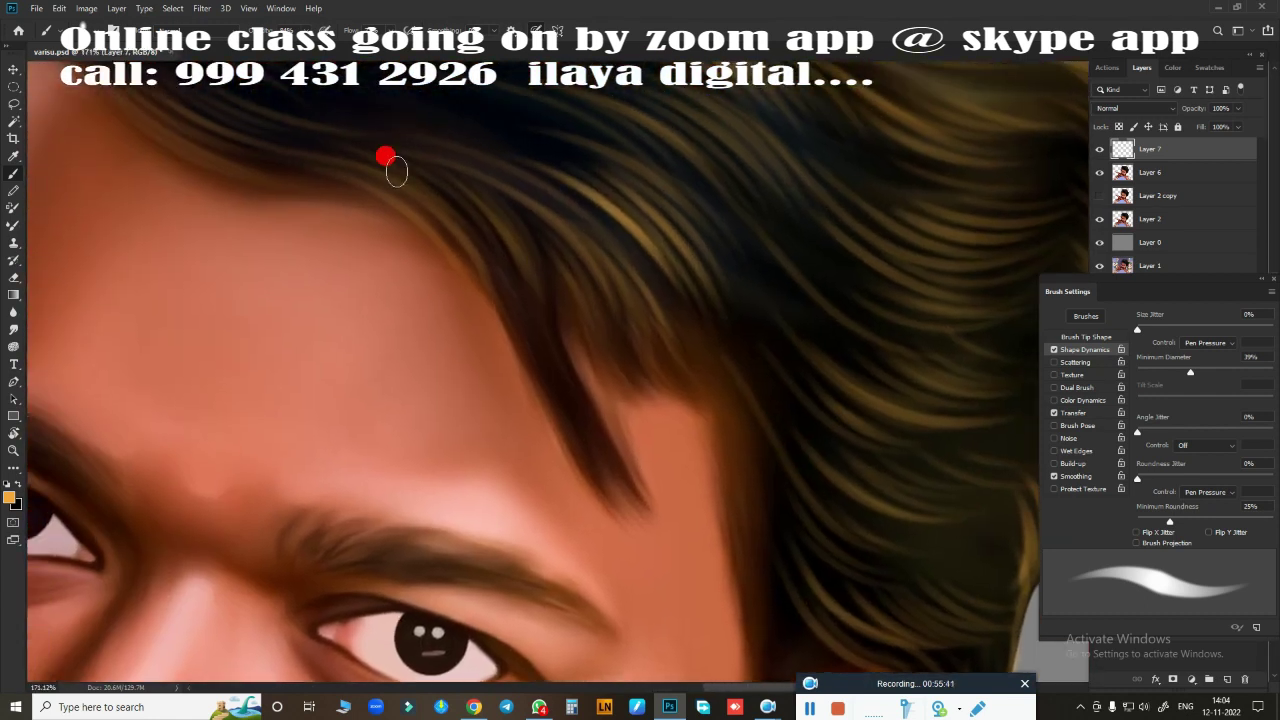
Step: Paint a strand down from the hairline near the eye, then select Layer 6
drag(589, 448, 596, 462)
click(510, 340)
drag(678, 490, 593, 320)
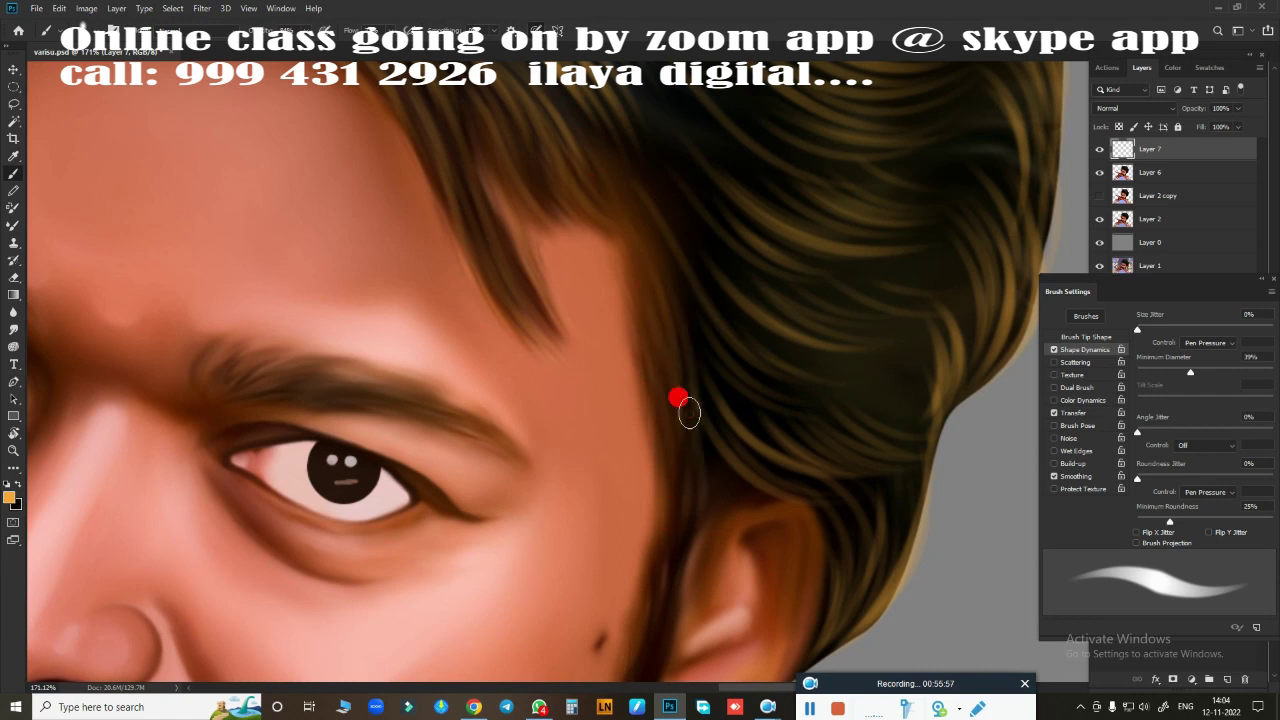
scroll(863, 223, down, 3)
scroll(743, 451, down, 2)
scroll(848, 314, down, 2)
scroll(846, 313, up, 2)
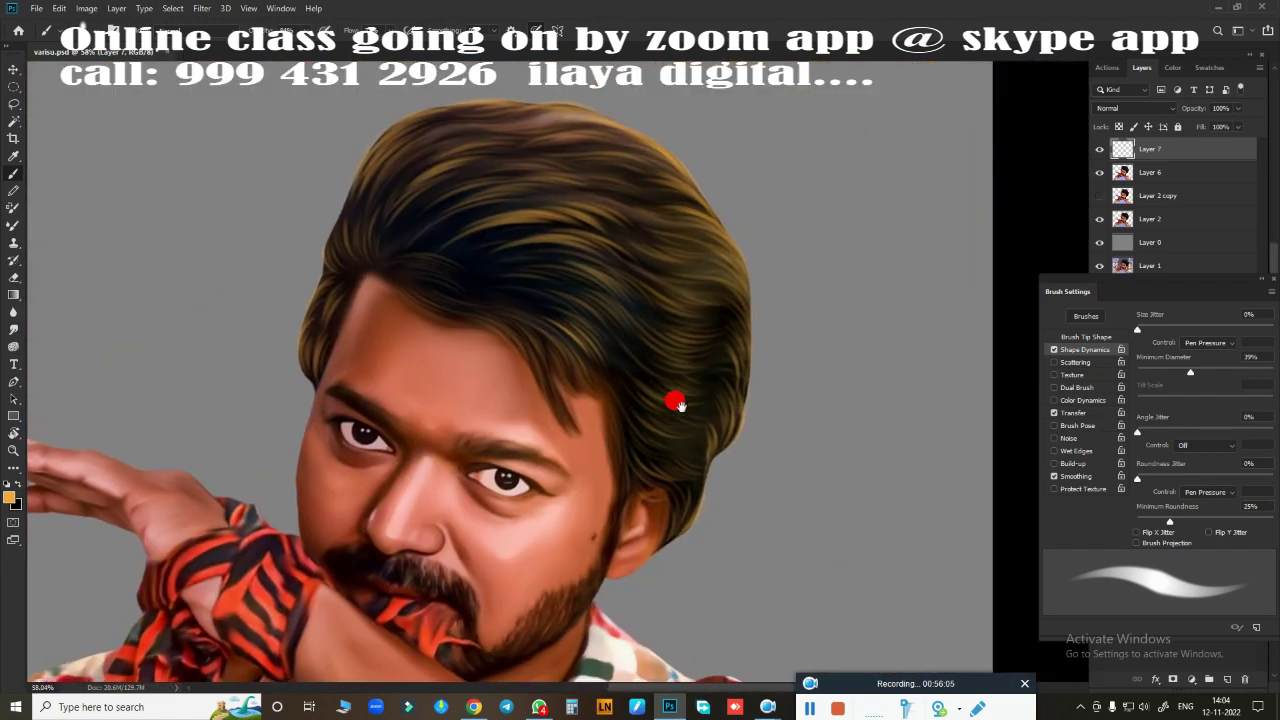
click(1135, 180)
Step: Hide Layer 6 and copy a feathered lasso selection of the hair onto a new layer
click(1099, 195)
key(l)
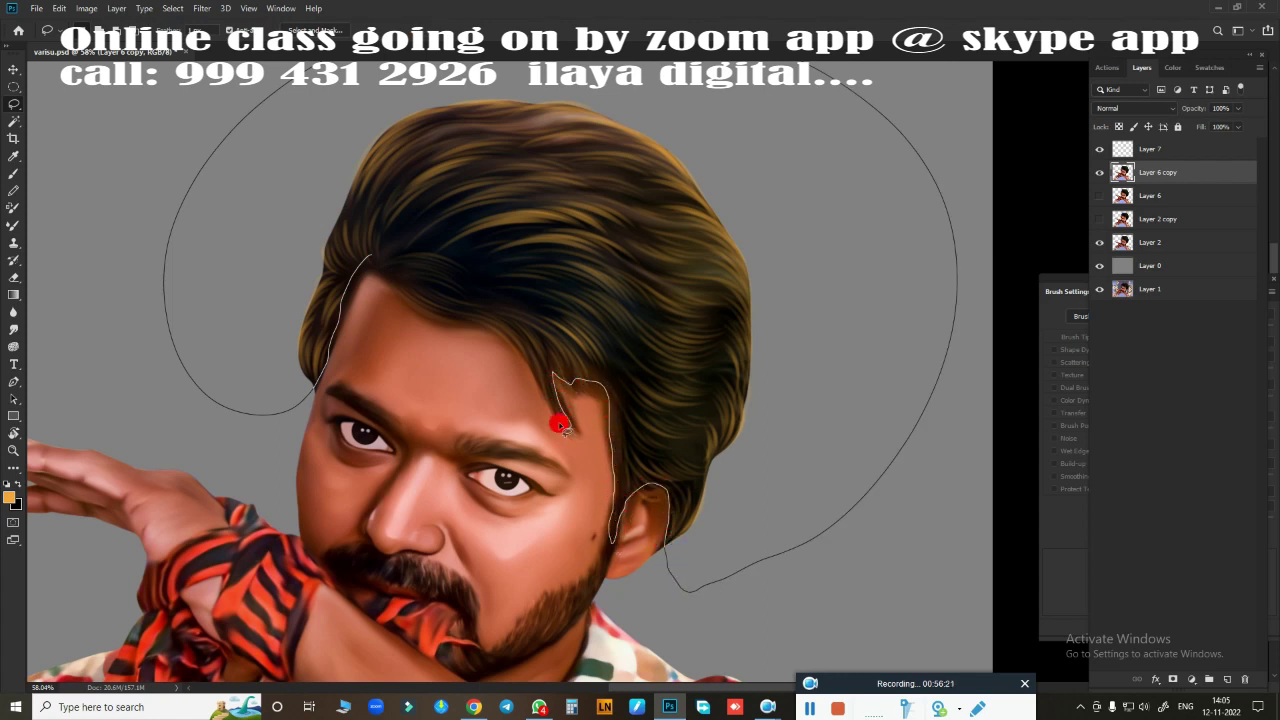
drag(467, 325, 329, 552)
key(shift+F6)
key(Return)
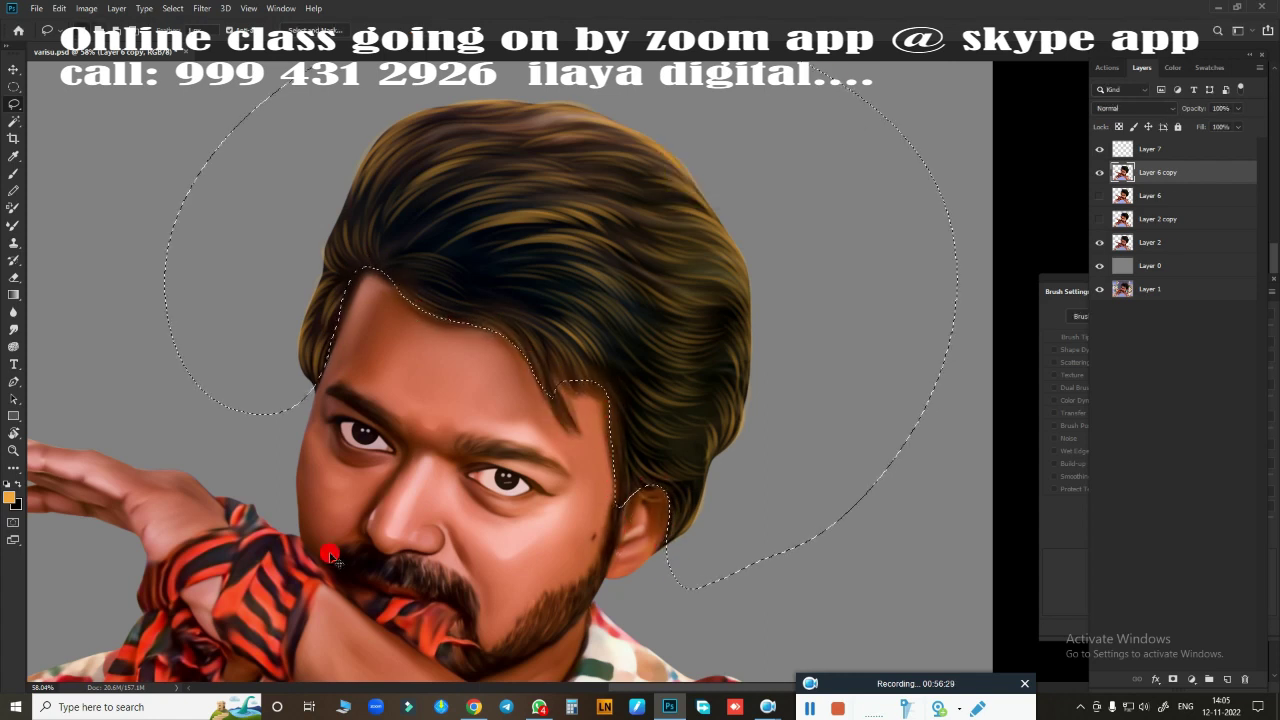
key(ctrl+j)
Step: Darken the copied hair by lowering Hue/Saturation lightness, then zoom out to the whole portrait
key(ctrl+u)
drag(1065, 243, 1020, 245)
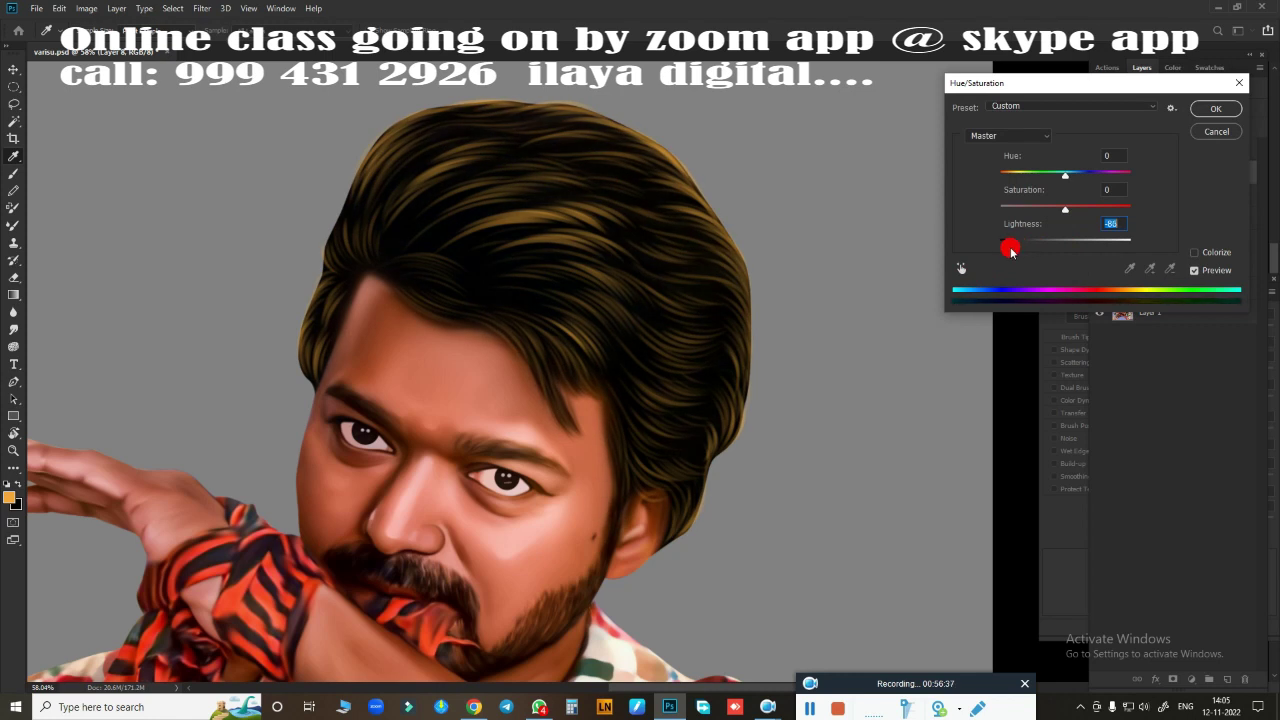
key(Return)
key(ctrl+minus)
key(alt+bracketright)
Step: Add a Gradient Overlay to Layer 7, trying presets before choosing Violet, Orange
click(1156, 679)
click(1180, 636)
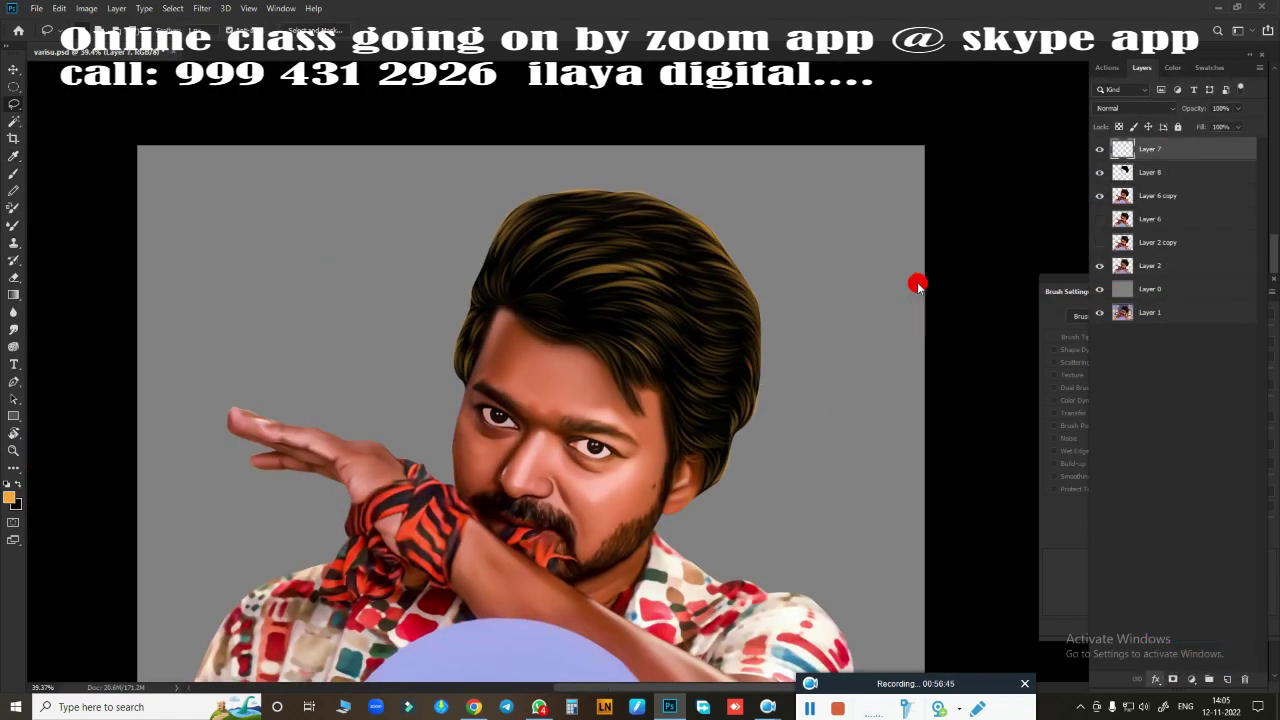
click(1020, 151)
click(885, 273)
click(964, 273)
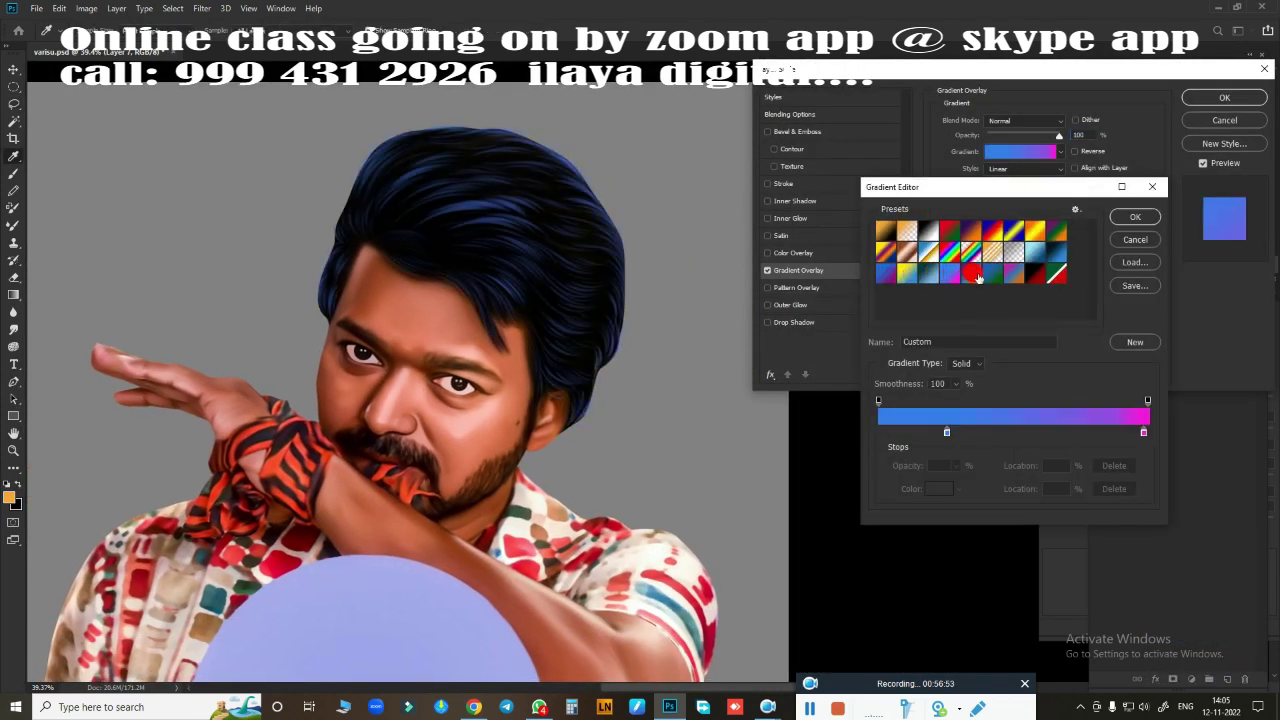
click(1018, 273)
click(1000, 273)
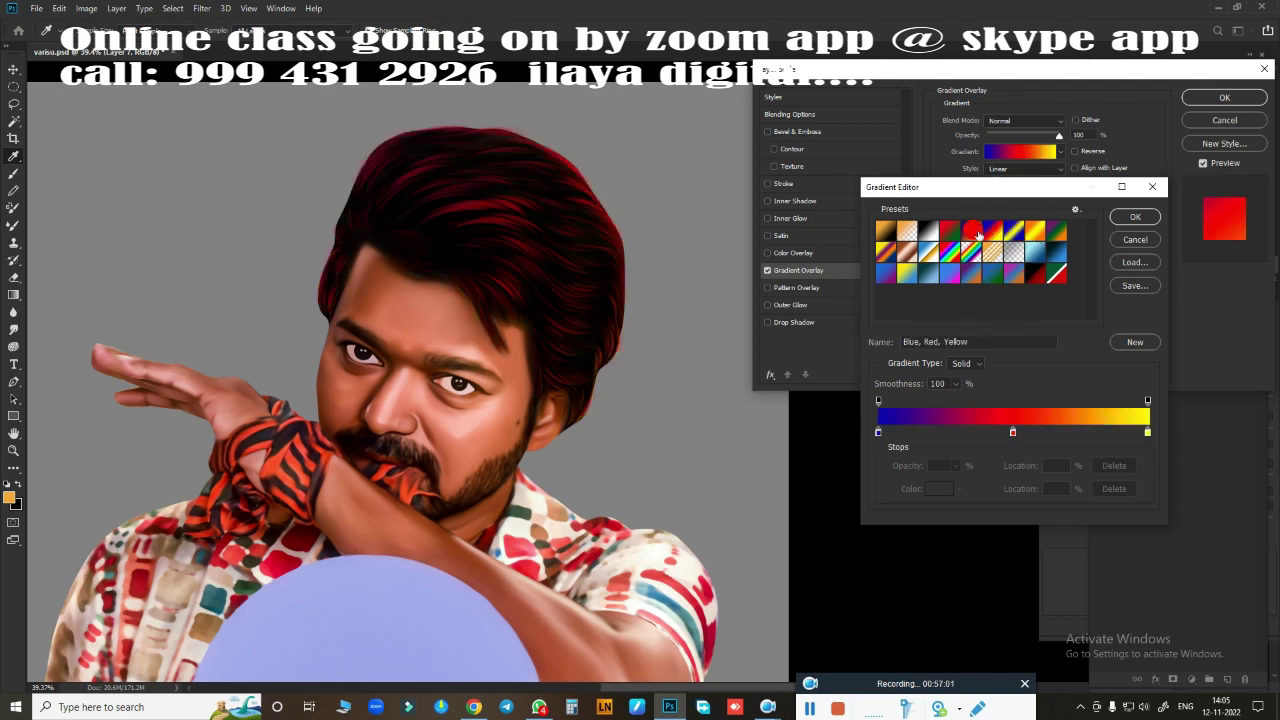
click(950, 231)
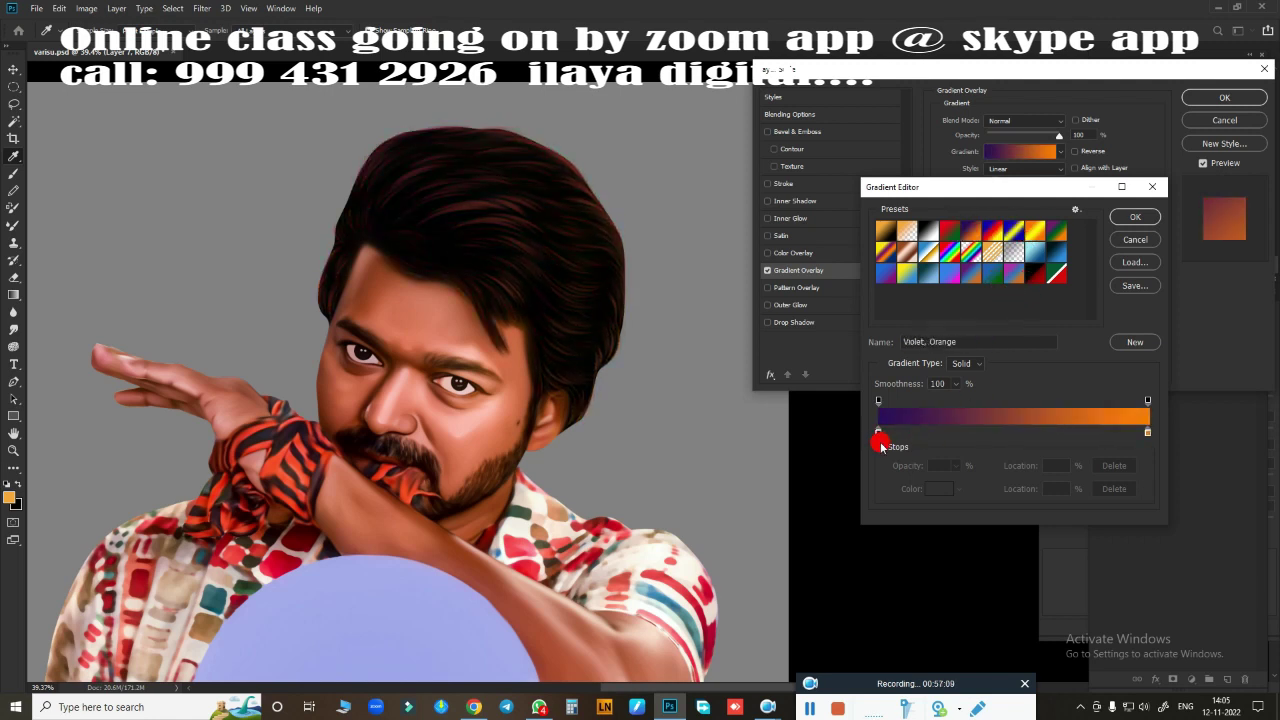
Step: Change the gradient's left stop colour to light blue
double_click(878, 432)
click(973, 259)
drag(1105, 294, 1105, 321)
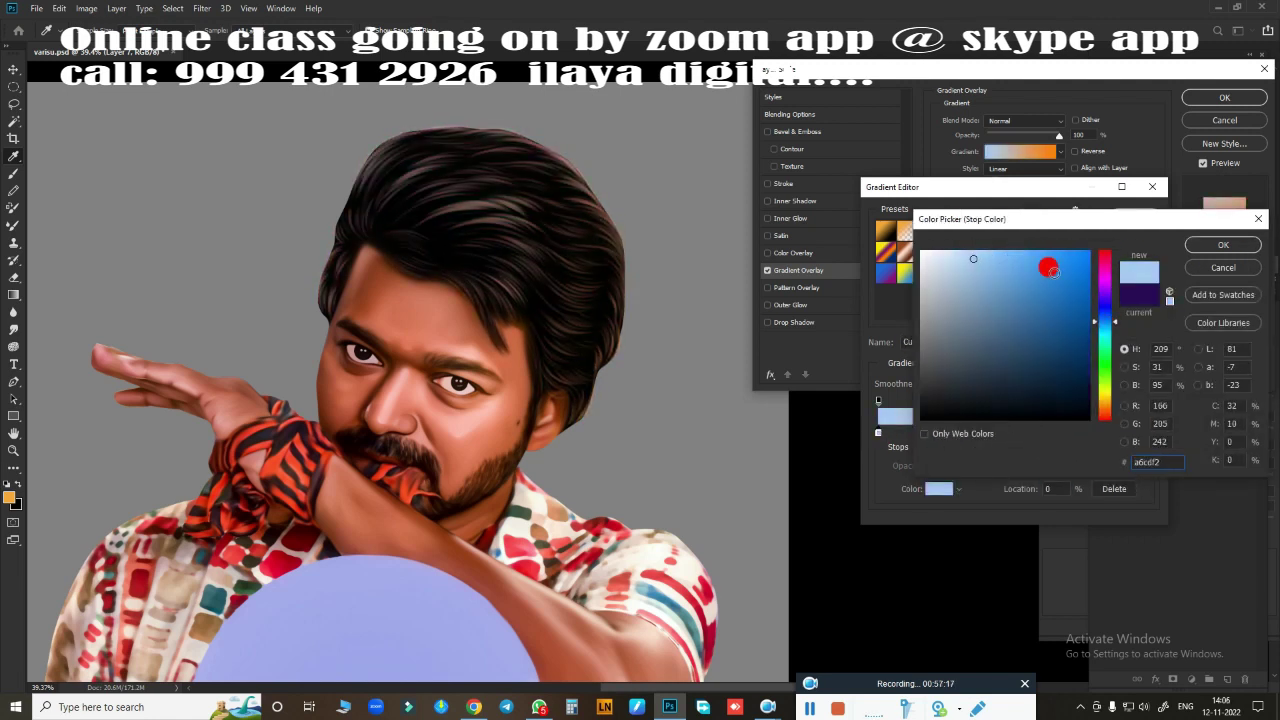
click(1204, 246)
click(1135, 242)
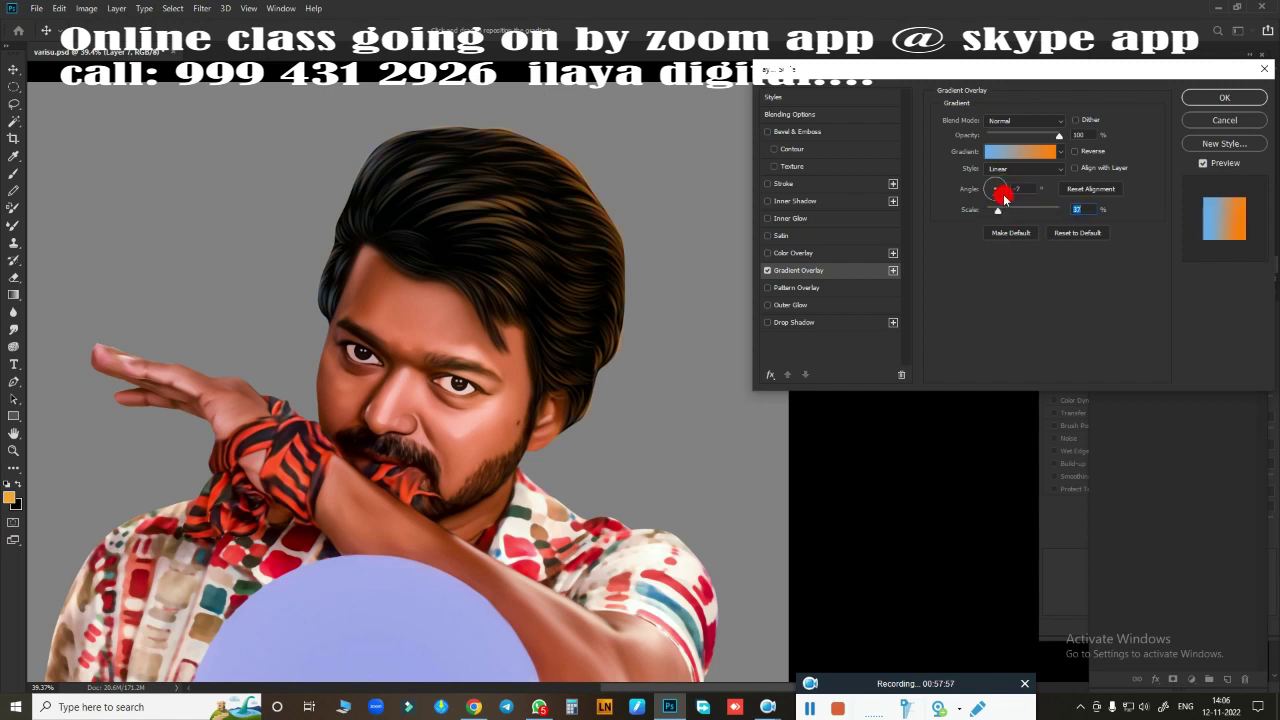
Step: Strengthen the left stop to sky blue and apply the blue-to-orange overlay
click(1020, 151)
double_click(878, 432)
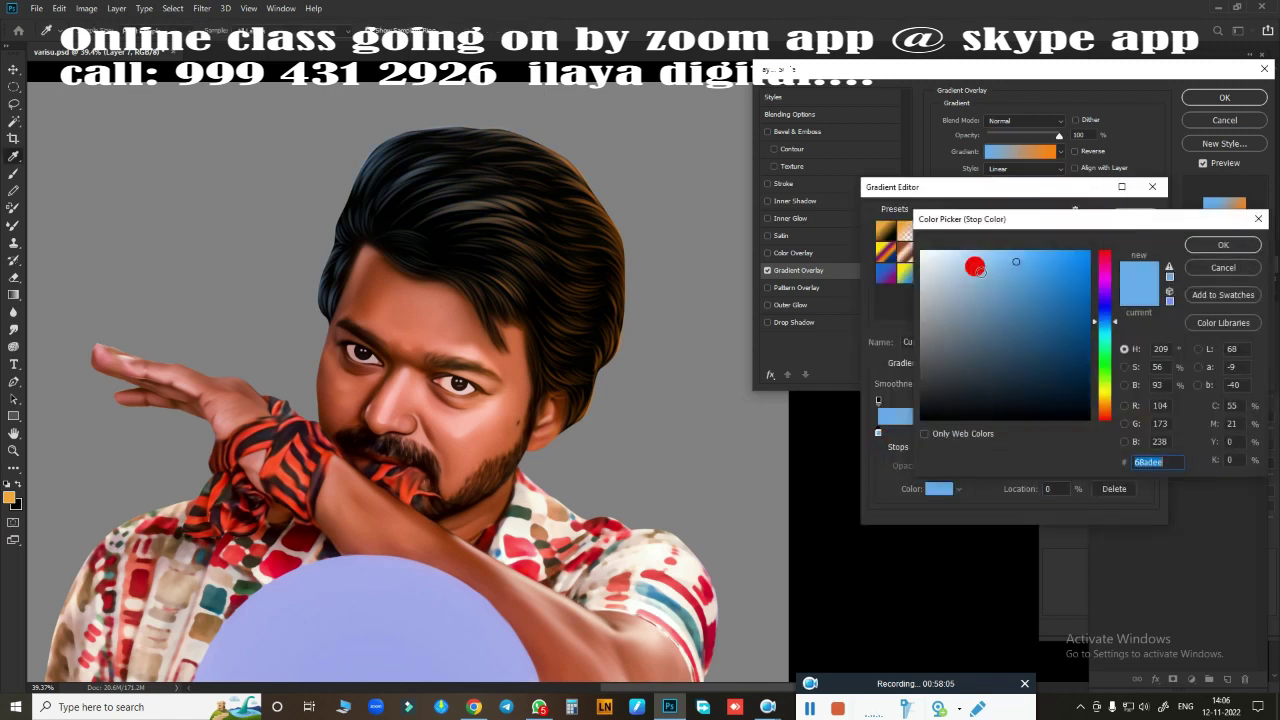
drag(974, 266, 1050, 257)
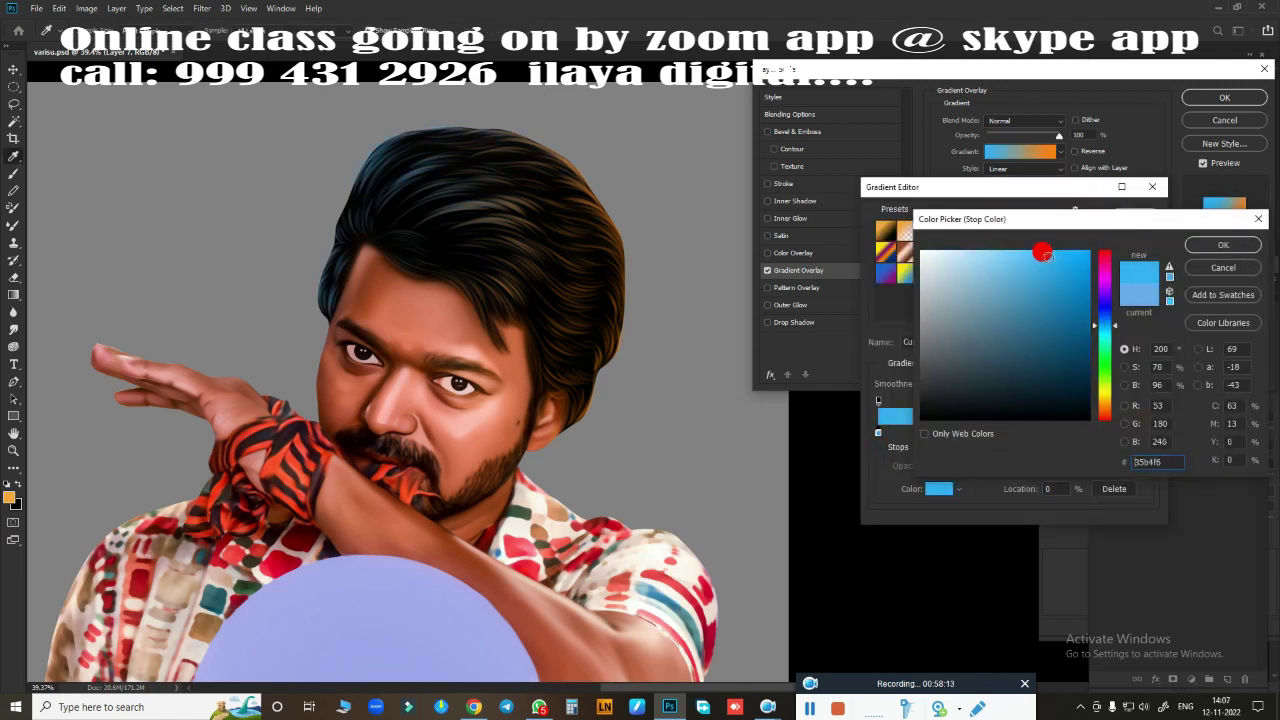
click(1223, 245)
click(1135, 216)
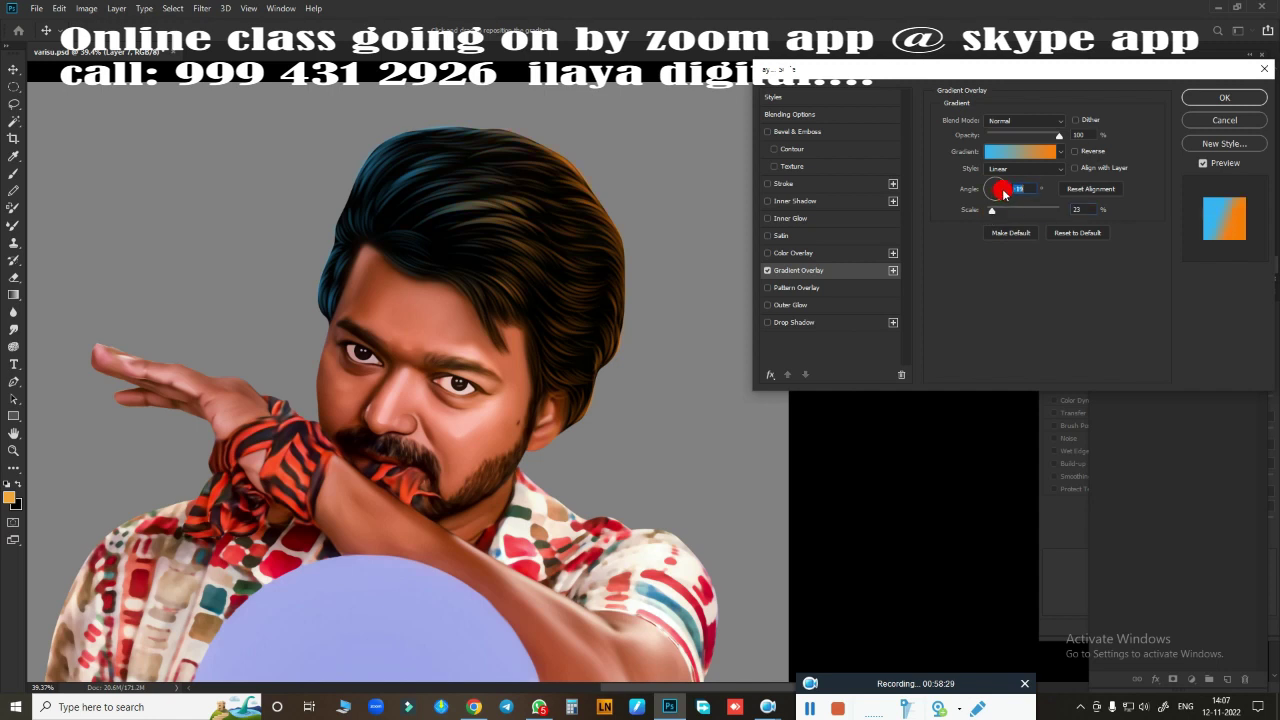
key(Return)
scroll(700, 314, up, 1)
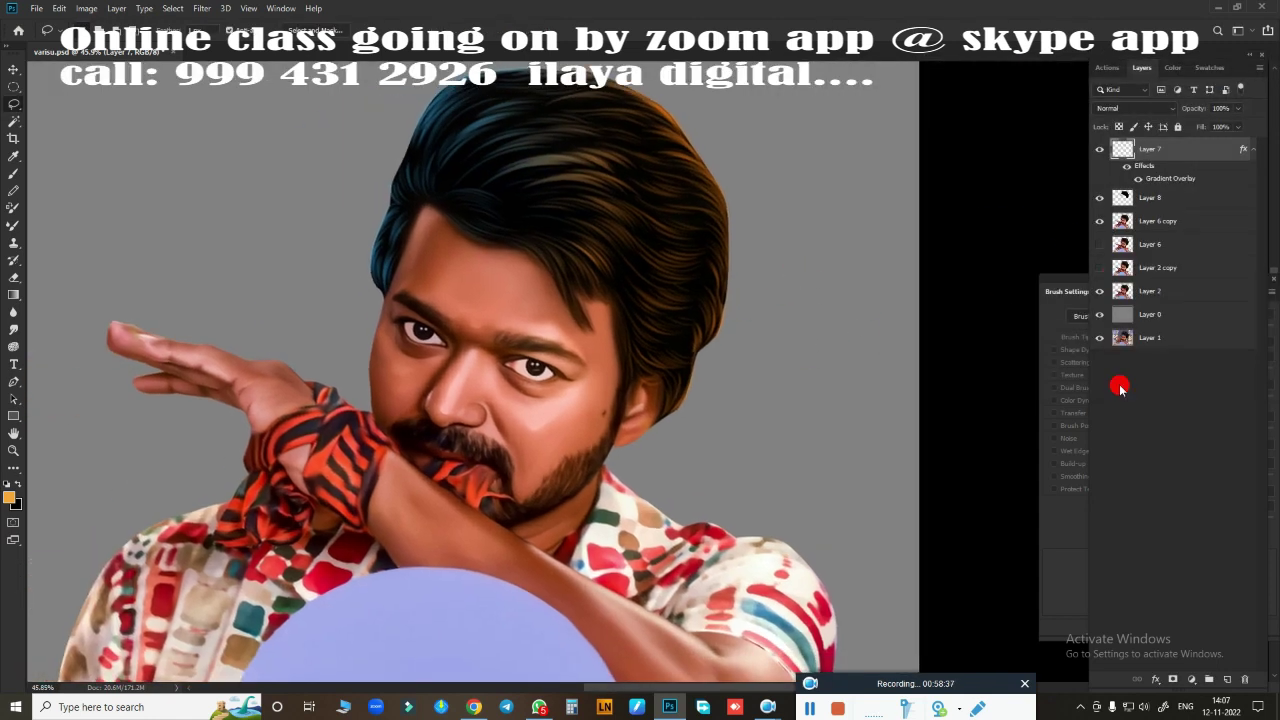
Step: Bake the hair gradient into an ordinary layer and add a new empty Layer 10
key(Delete)
scroll(930, 362, down, 3)
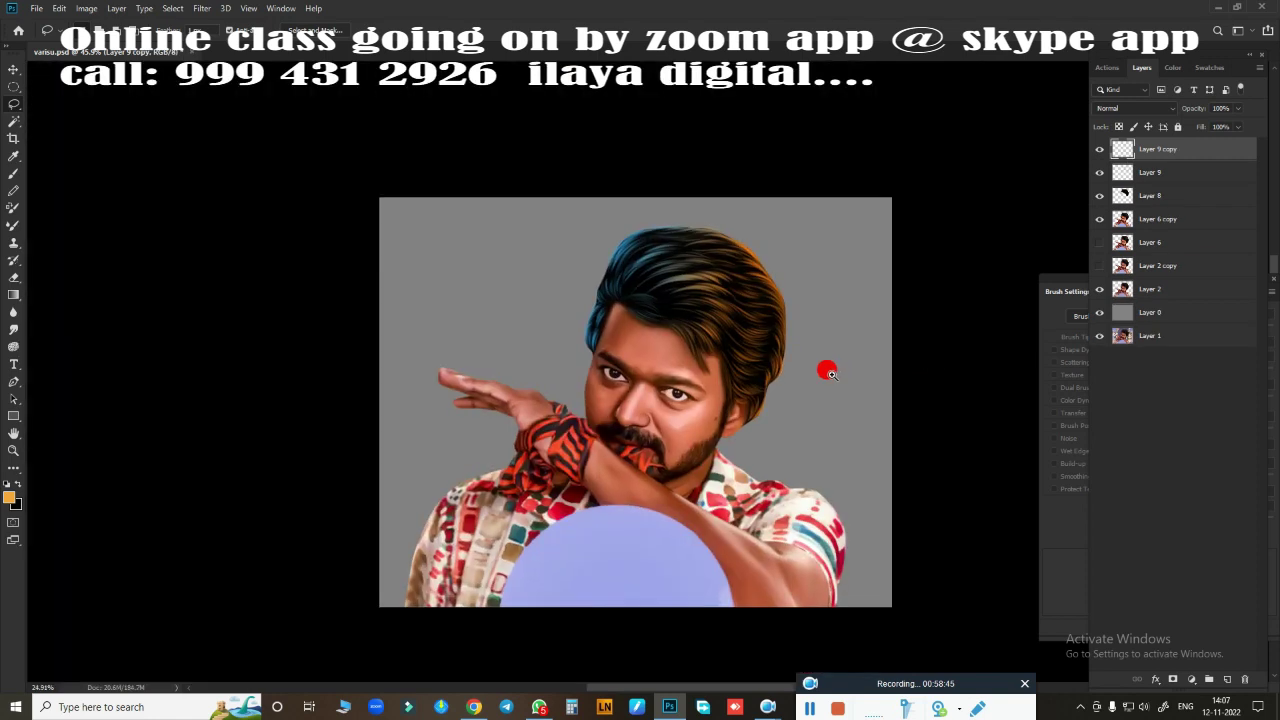
click(1160, 173)
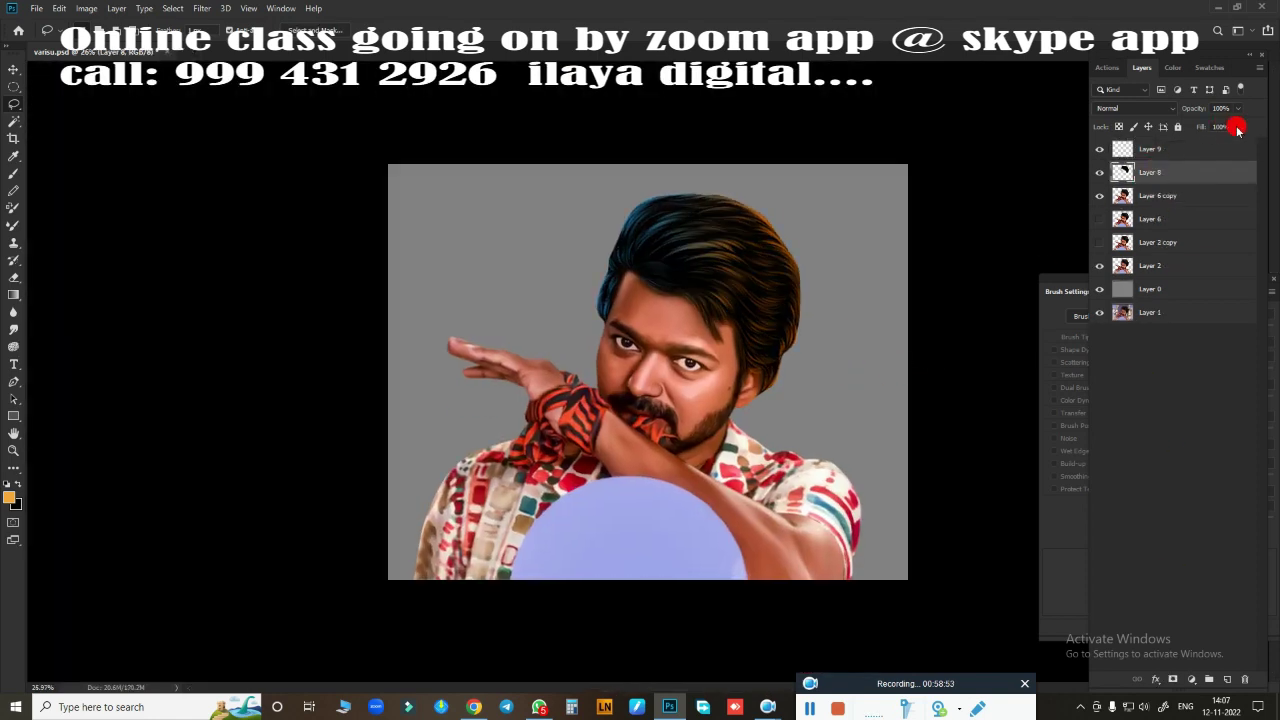
click(1150, 149)
key(ctrl+shift+alt+n)
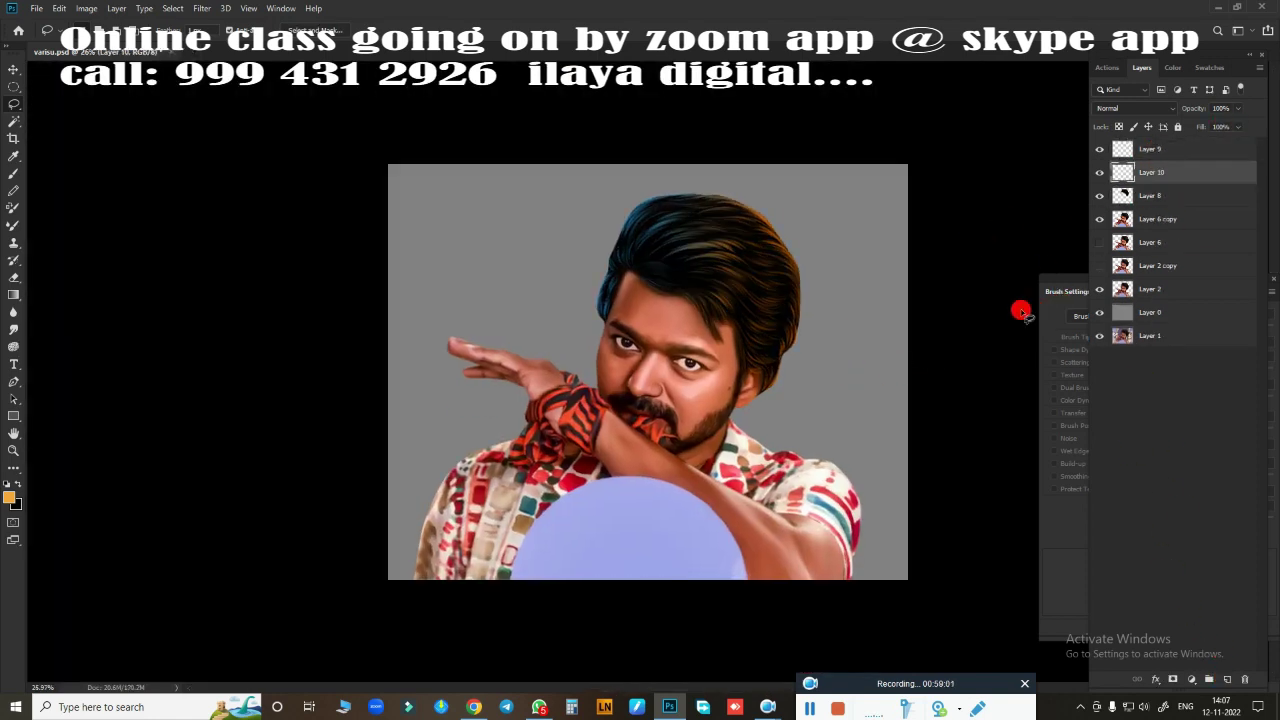
Step: Switch to the Brush tool and frame the top of the hair, ear and cheek
key(b)
scroll(703, 249, up, 3)
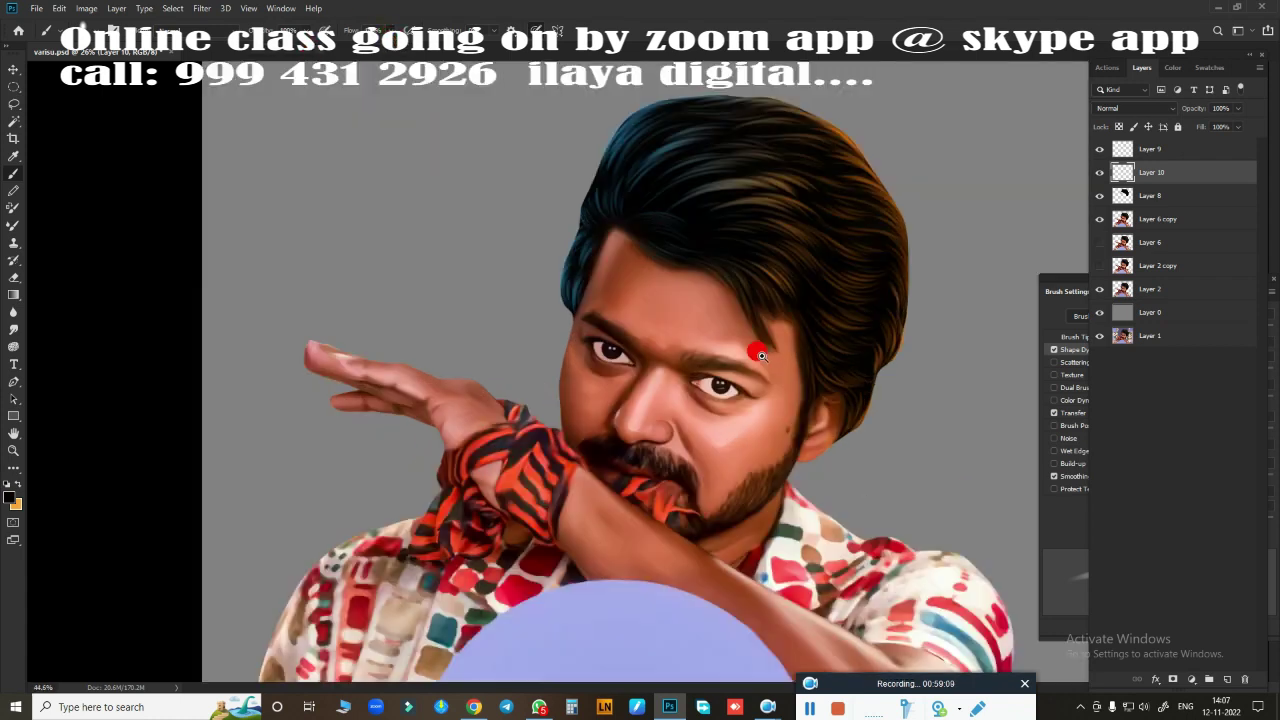
scroll(697, 426, up, 3)
click(1125, 365)
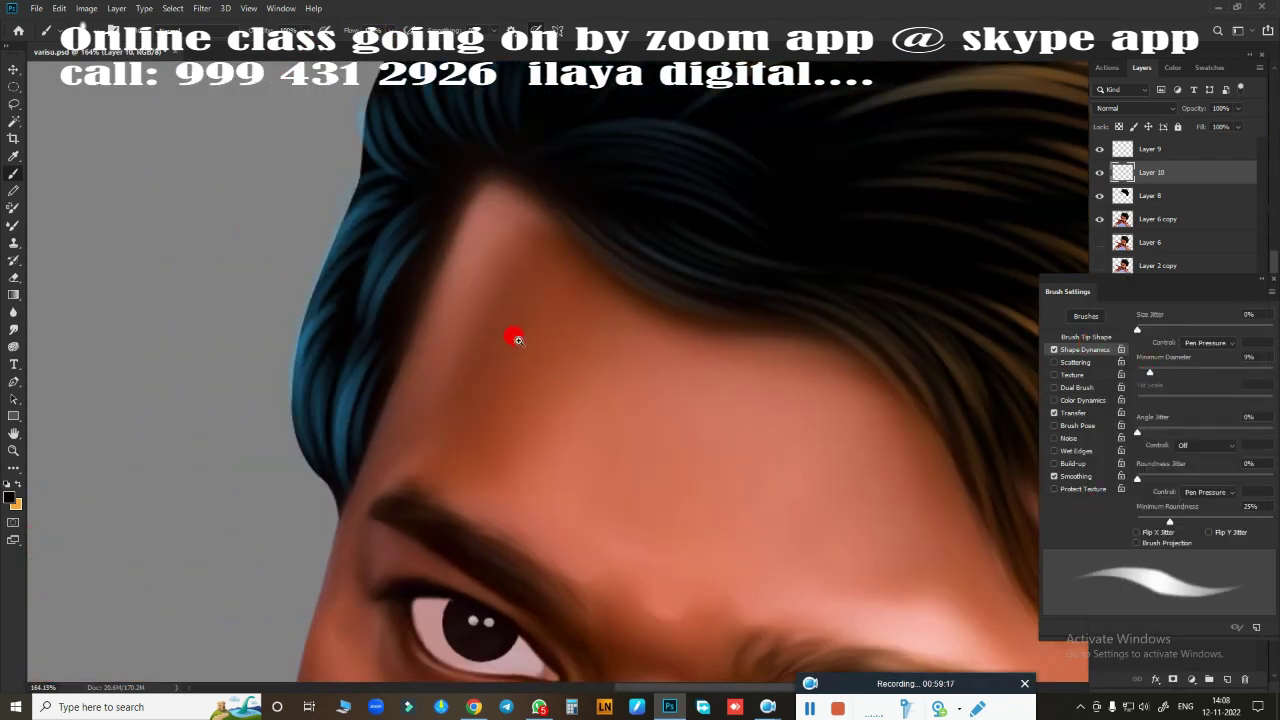
scroll(403, 140, up, 2)
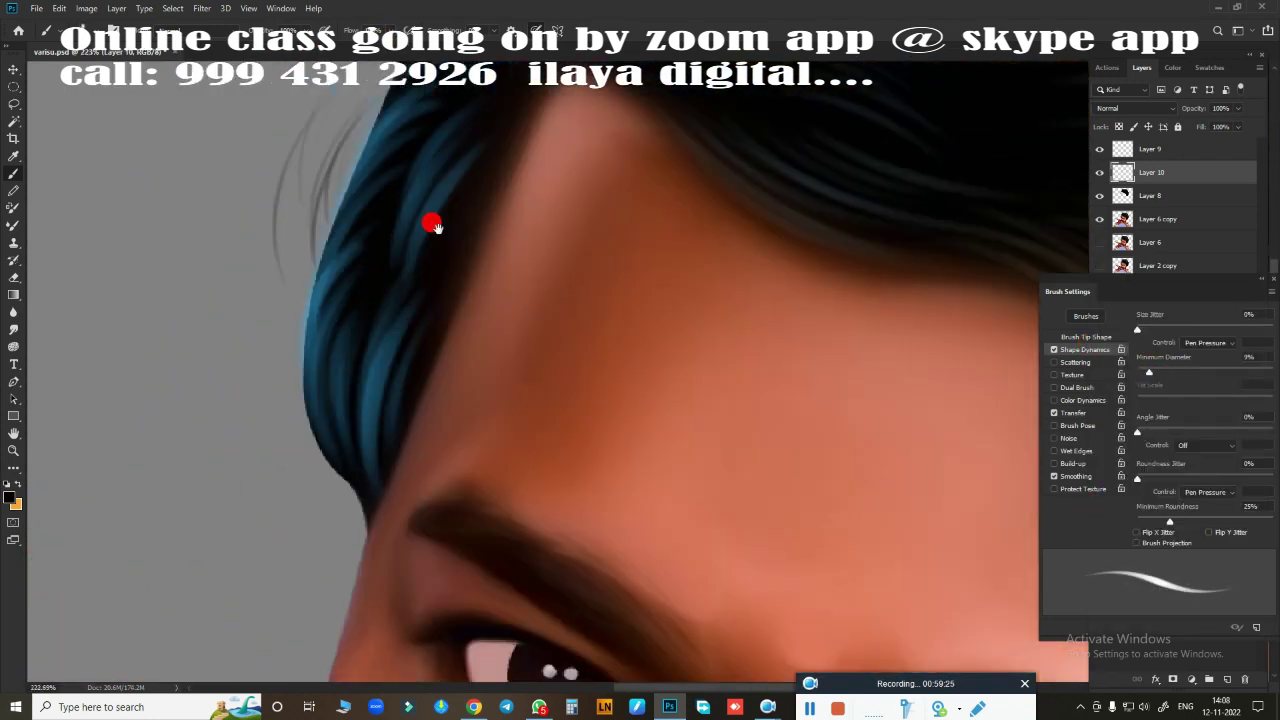
scroll(417, 463, up, 3)
scroll(396, 330, up, 1)
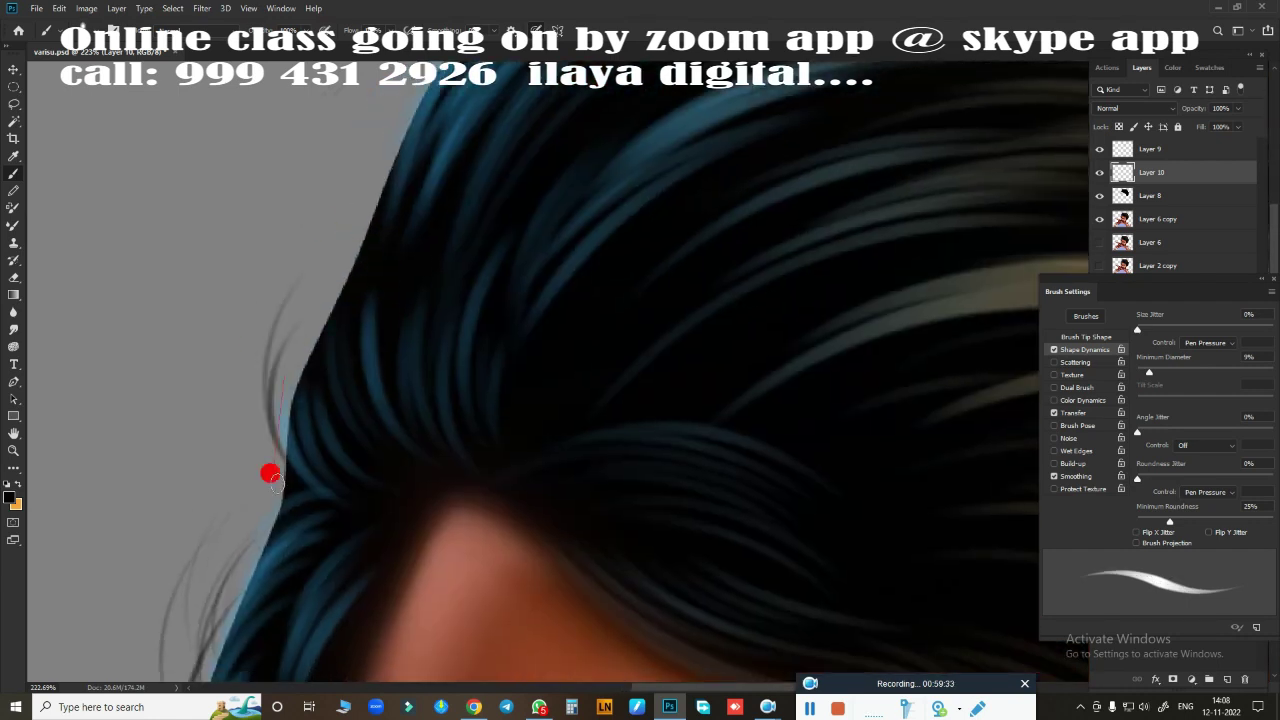
scroll(425, 240, down, 2)
scroll(374, 434, down, 1)
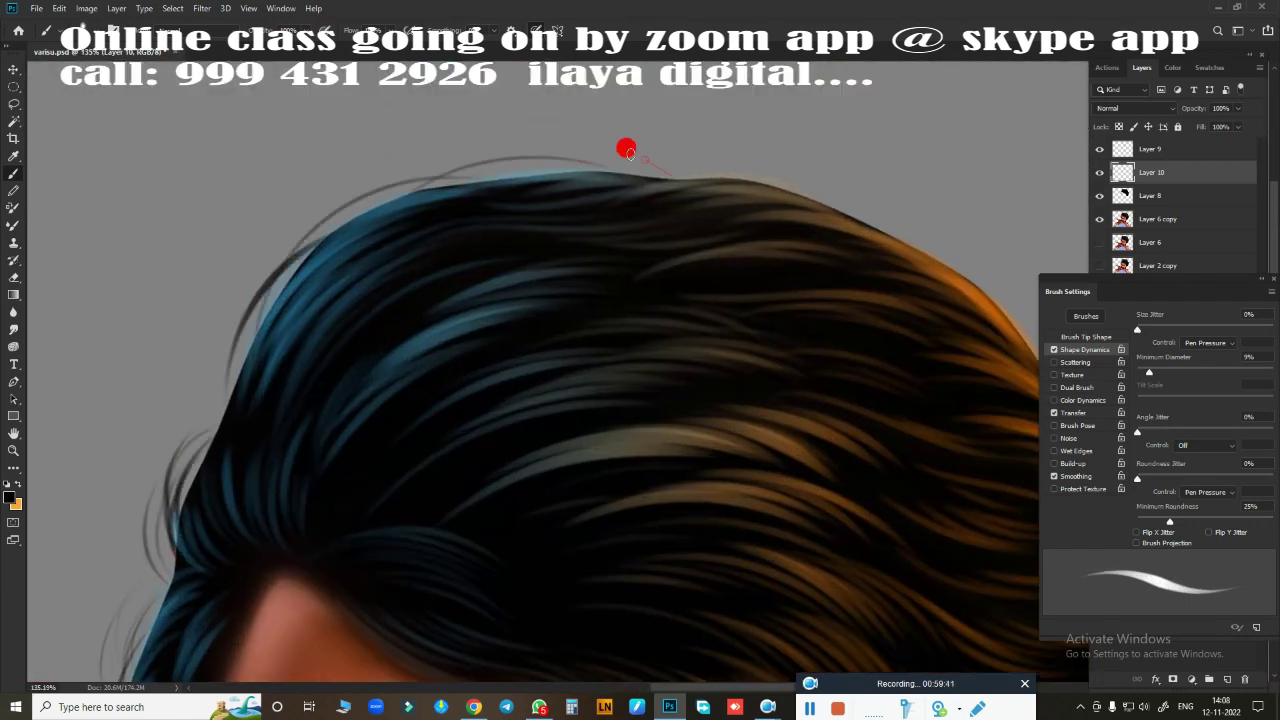
drag(626, 150, 384, 370)
drag(918, 557, 686, 143)
scroll(577, 374, down, 3)
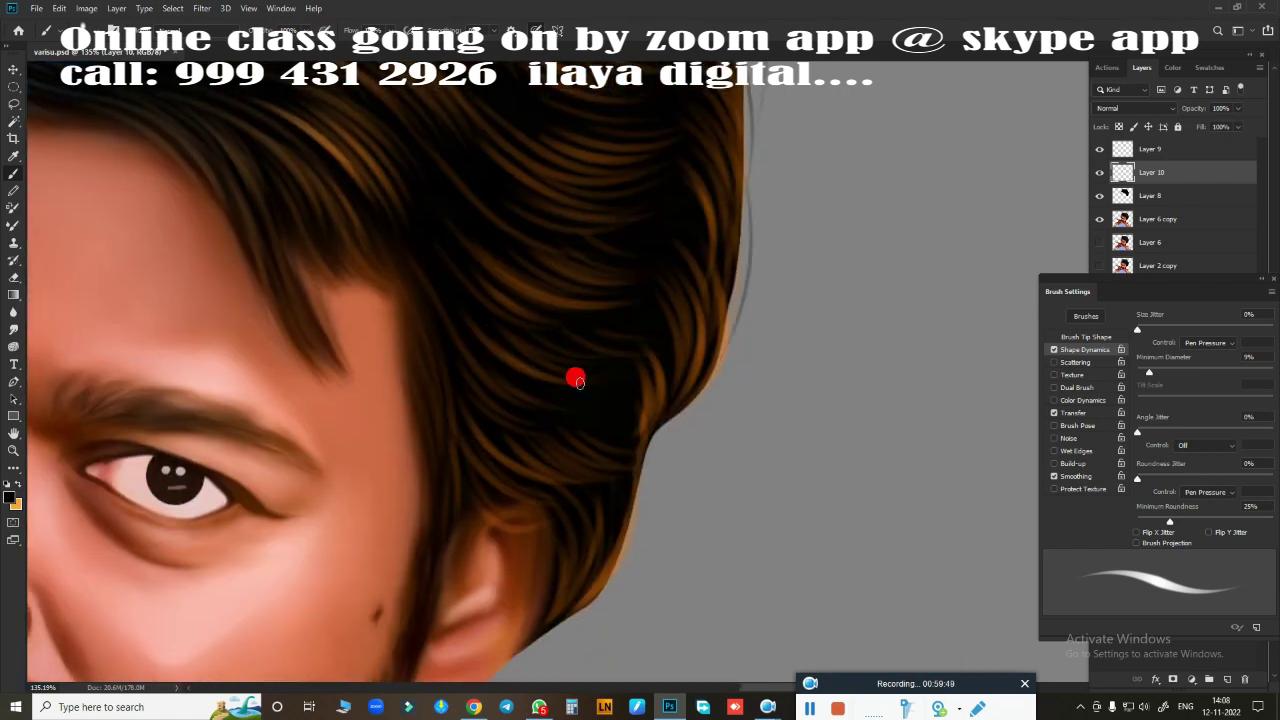
drag(577, 374, 712, 268)
scroll(545, 376, up, 3)
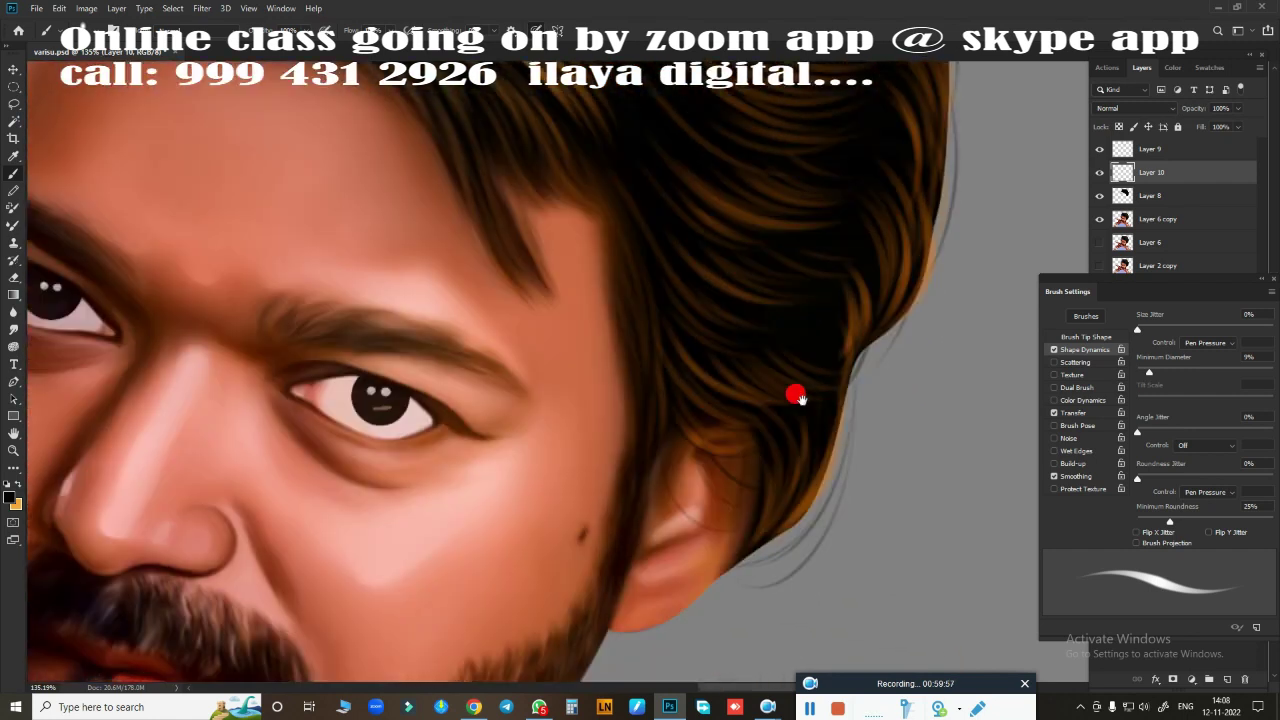
scroll(794, 394, up, 2)
scroll(771, 523, up, 2)
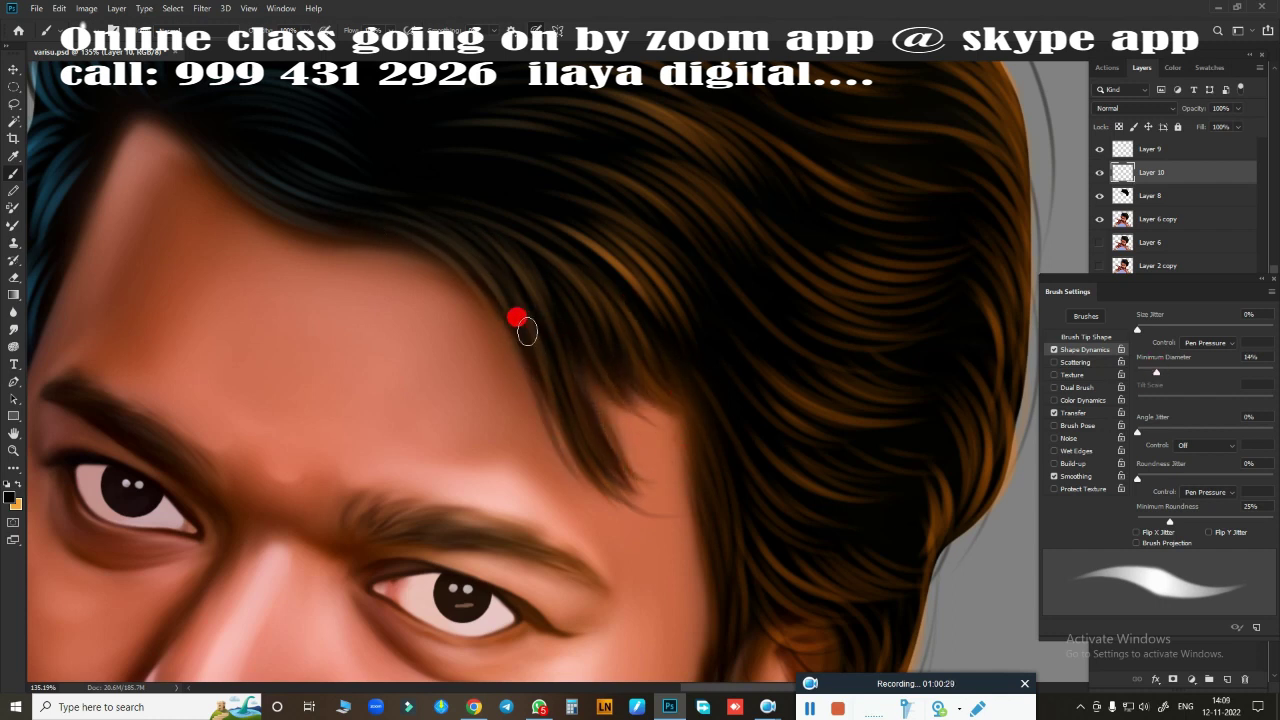
scroll(680, 440, down, 3)
scroll(650, 420, up, 3)
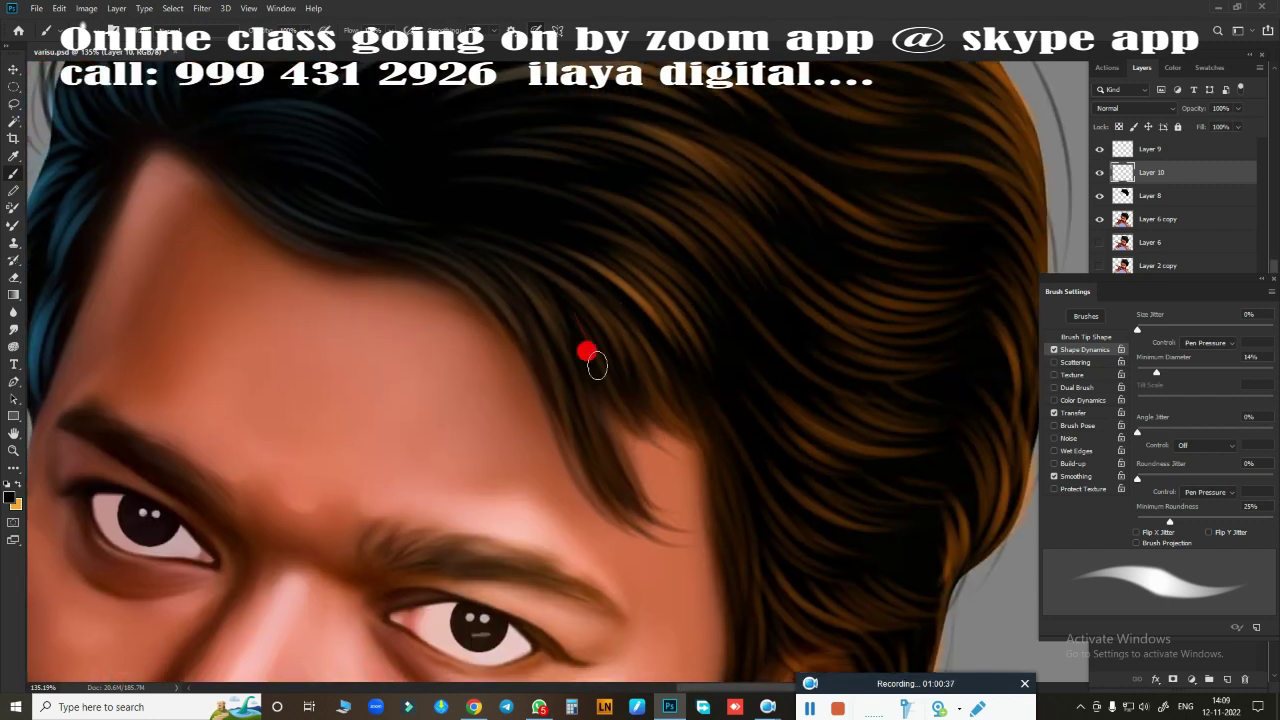
scroll(615, 418, left, 3)
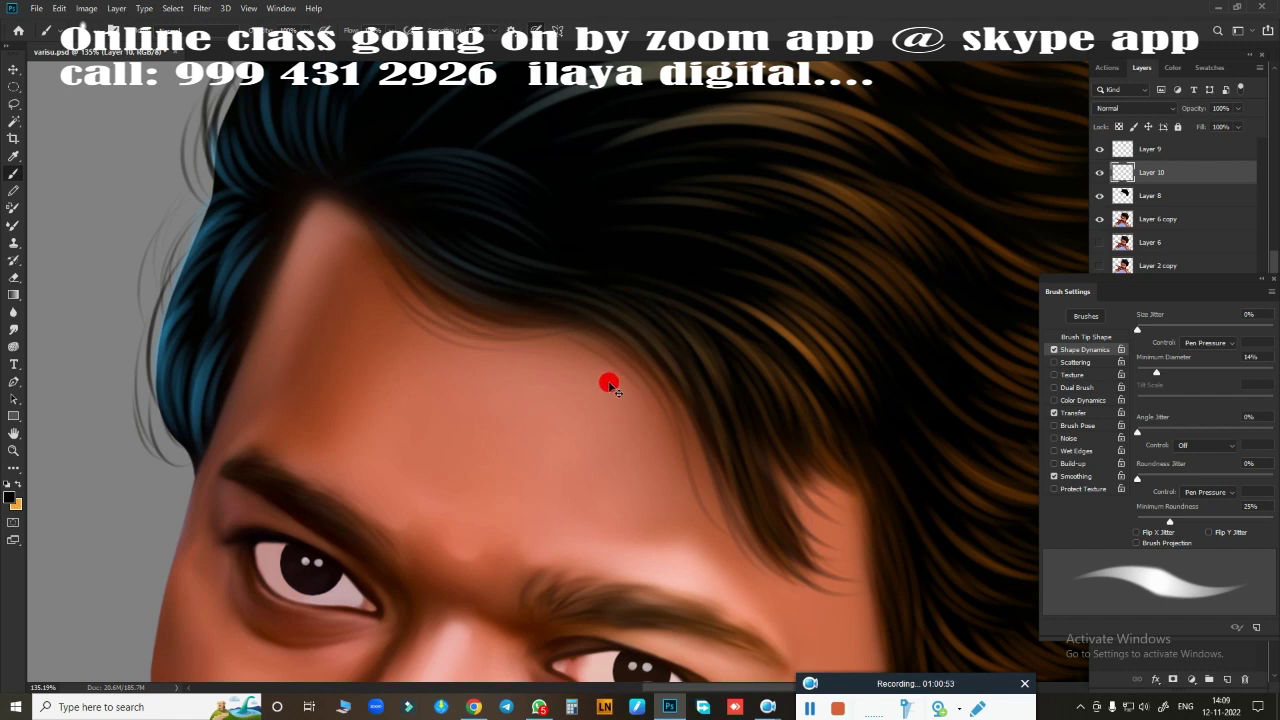
scroll(609, 385, up, 3)
scroll(589, 349, right, 3)
scroll(271, 523, down, 3)
scroll(718, 385, down, 4)
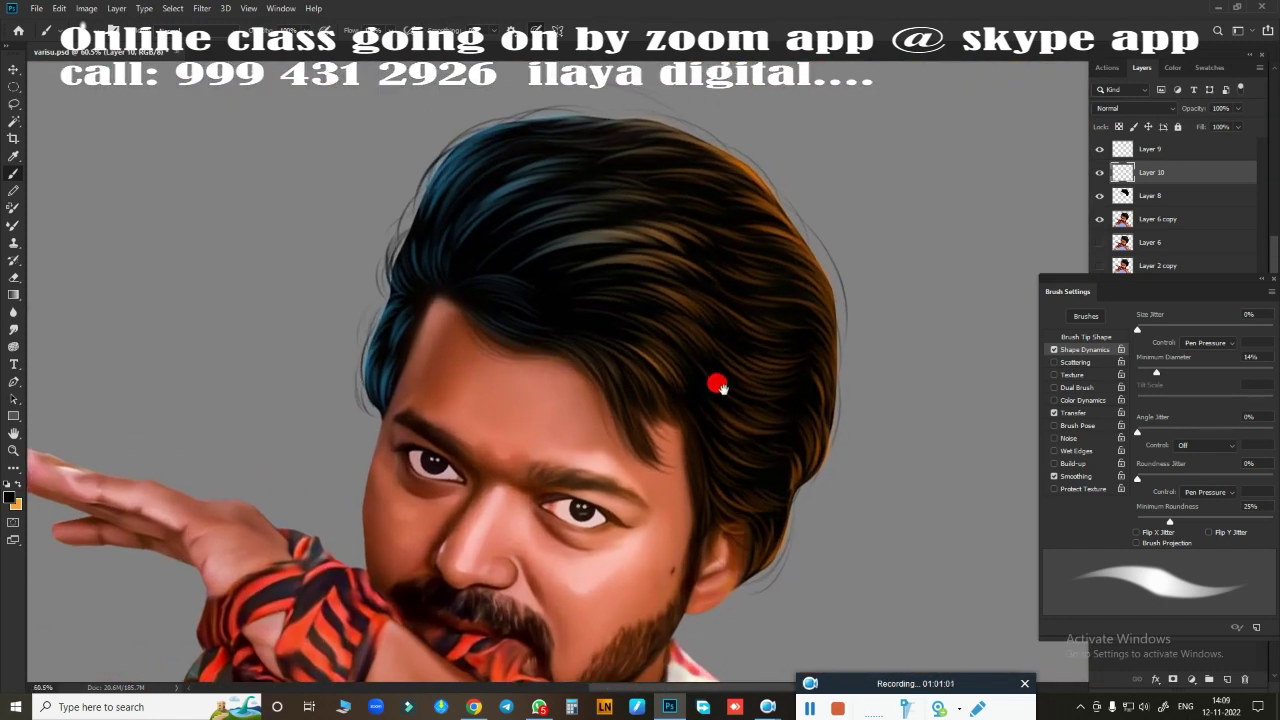
scroll(718, 385, right, 1)
Step: Set the painting colour to pale peach and zoom in on the hairline
click(10, 497)
key(Return)
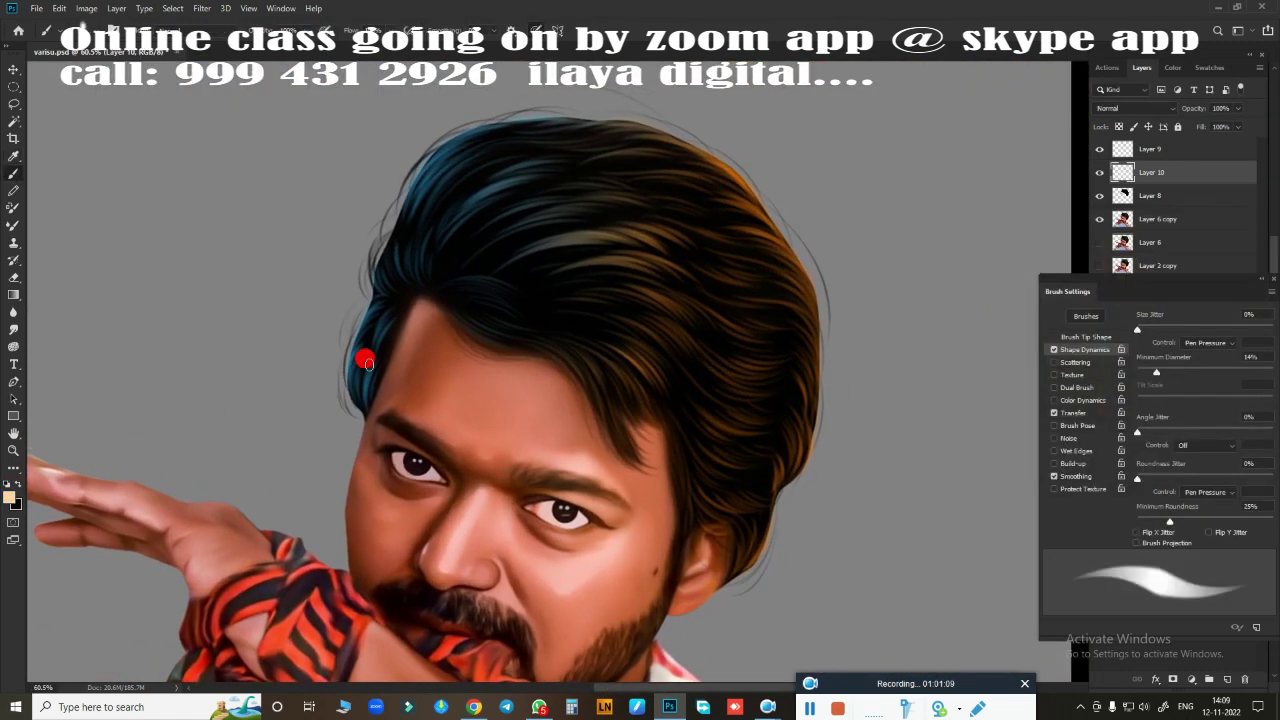
scroll(416, 220, up, 4)
scroll(316, 452, up, 5)
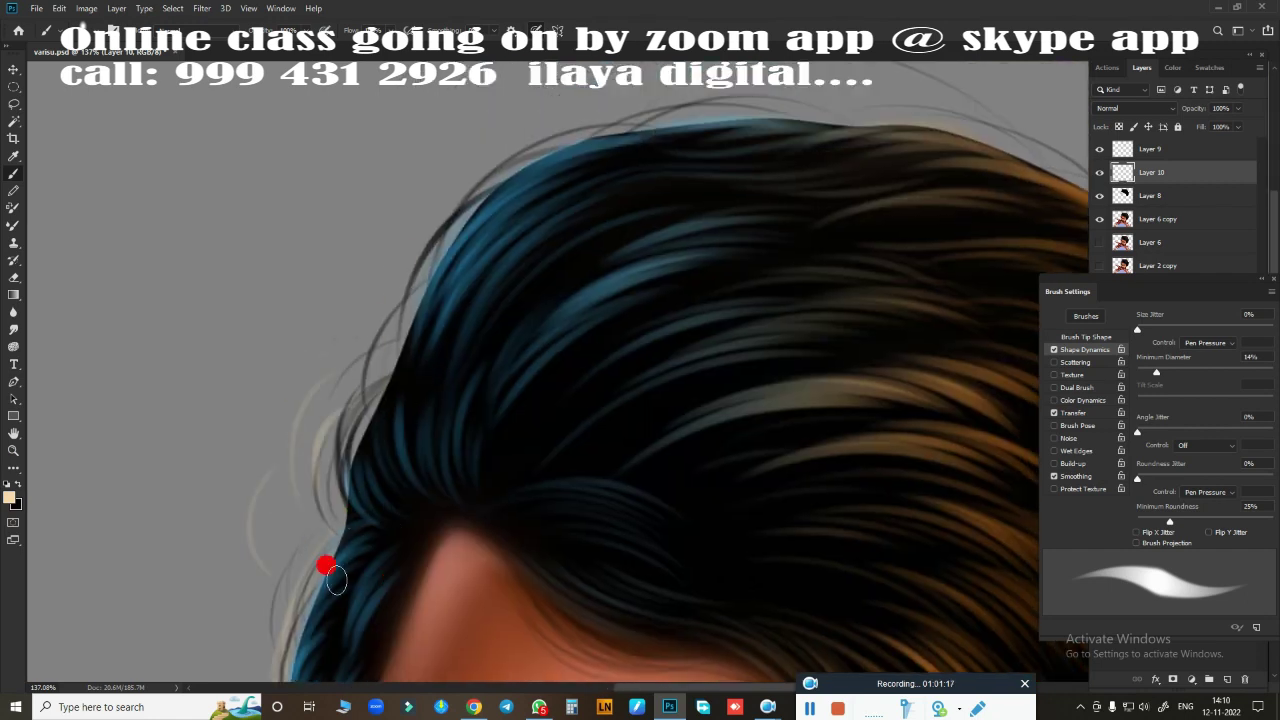
scroll(334, 257, up, 3)
scroll(604, 161, right, 3)
scroll(604, 161, down, 5)
scroll(794, 191, down, 3)
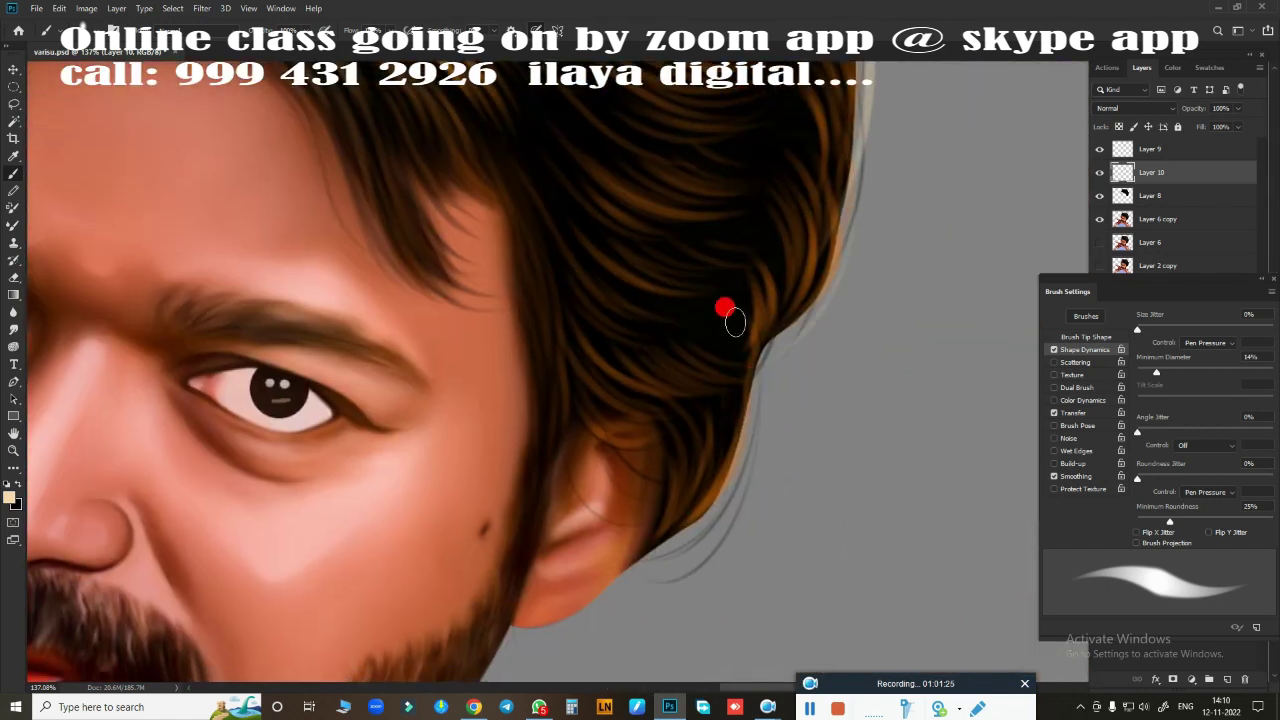
scroll(766, 366, up, 3)
scroll(766, 366, left, 5)
scroll(592, 197, left, 1)
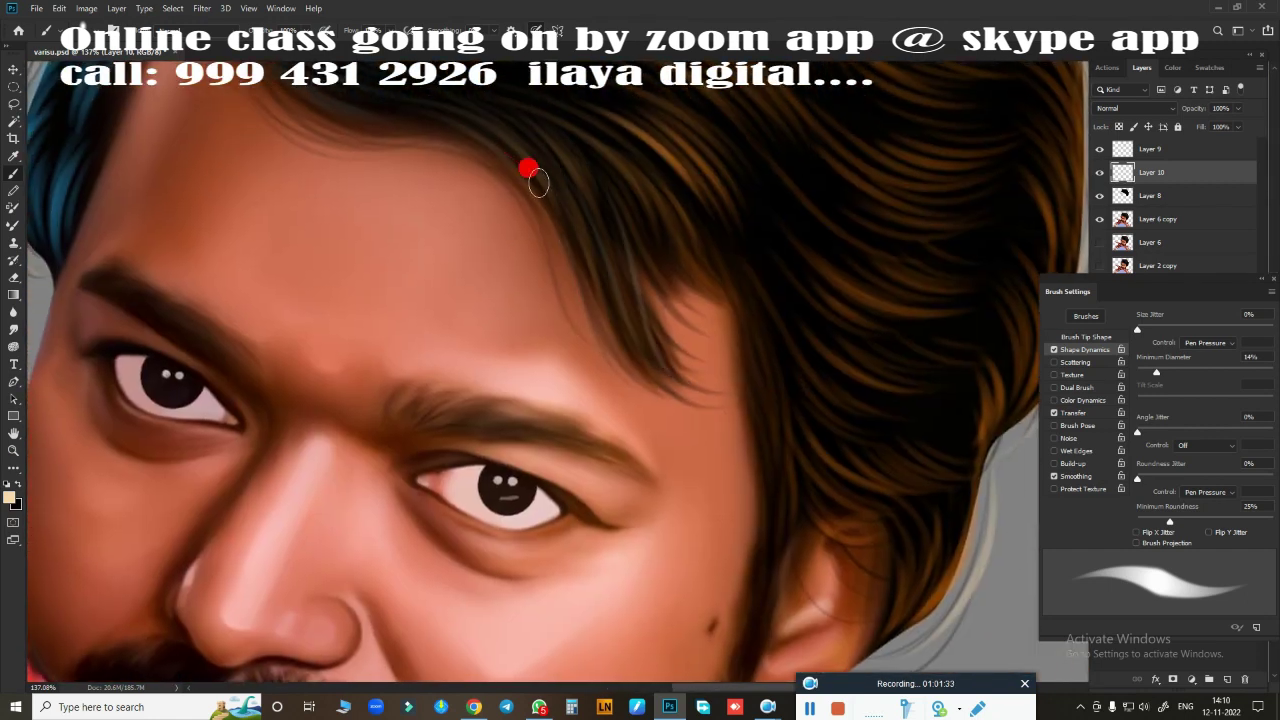
scroll(586, 149, up, 3)
scroll(404, 213, left, 3)
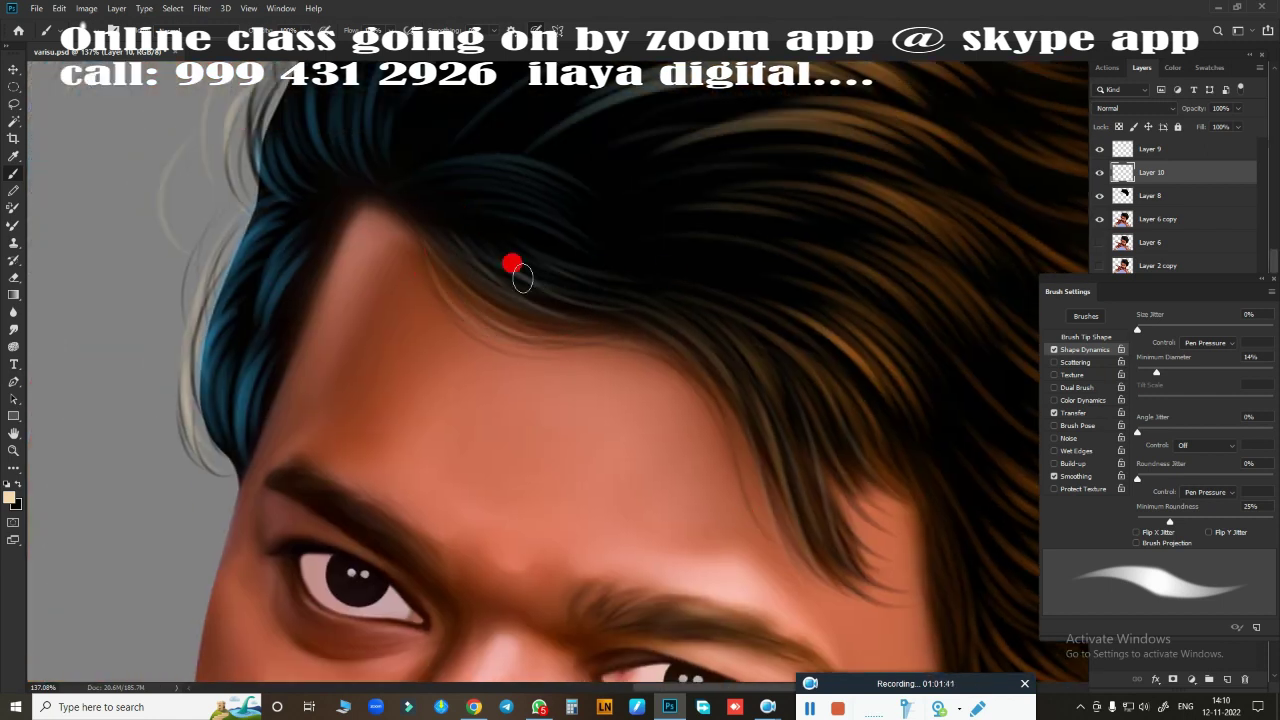
Step: Paint fine pale peach strands along the hairline and over the blue hair
mouse_move(521, 278)
mouse_down()
mouse_move(663, 285)
mouse_move(563, 323)
mouse_up()
scroll(566, 320, up, 3)
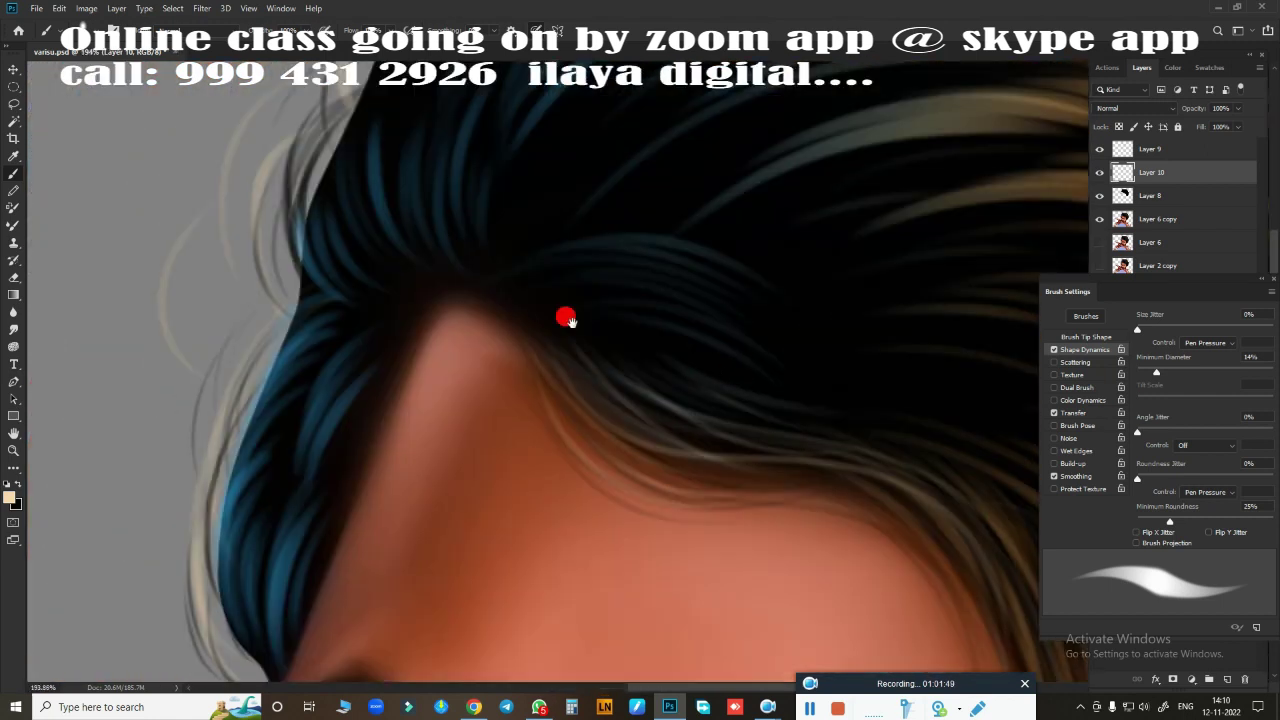
scroll(397, 420, up, 1)
scroll(530, 323, up, 3)
drag(610, 462, 490, 327)
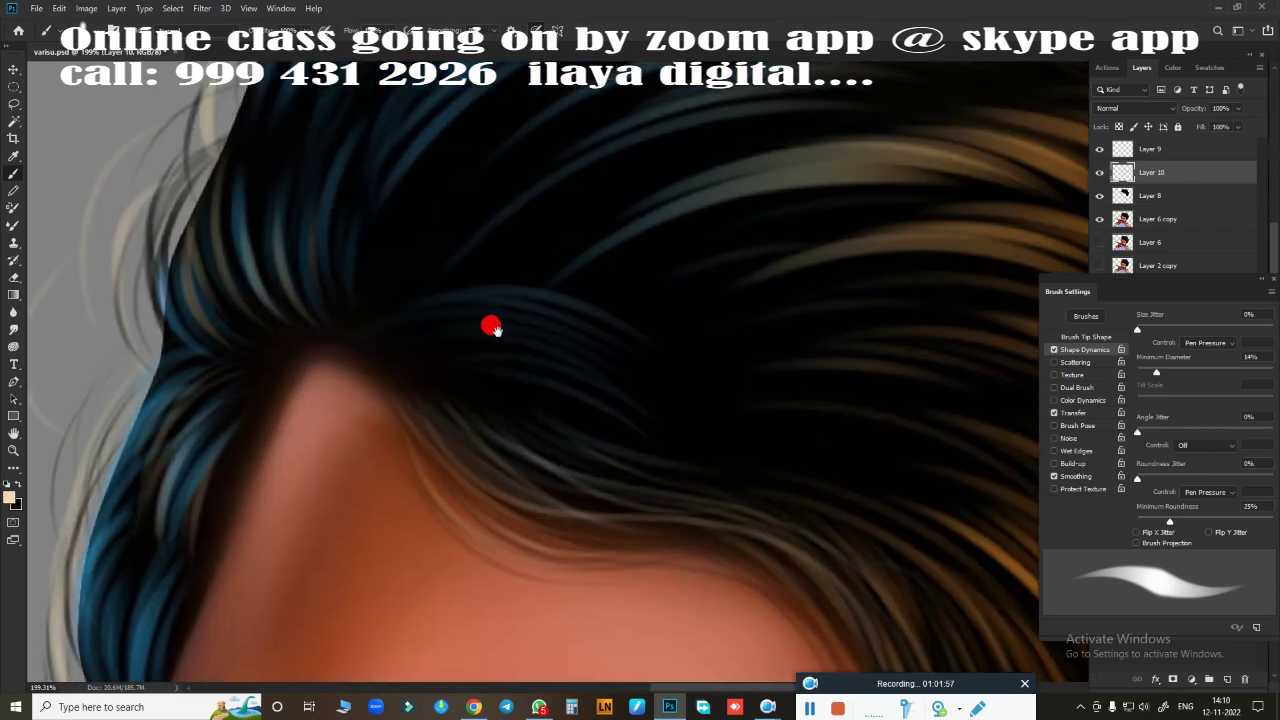
mouse_move(621, 415)
mouse_down()
mouse_move(457, 429)
mouse_move(383, 583)
mouse_move(534, 340)
mouse_move(467, 233)
mouse_up()
scroll(452, 212, down, 3)
scroll(514, 194, down, 3)
scroll(797, 326, up, 3)
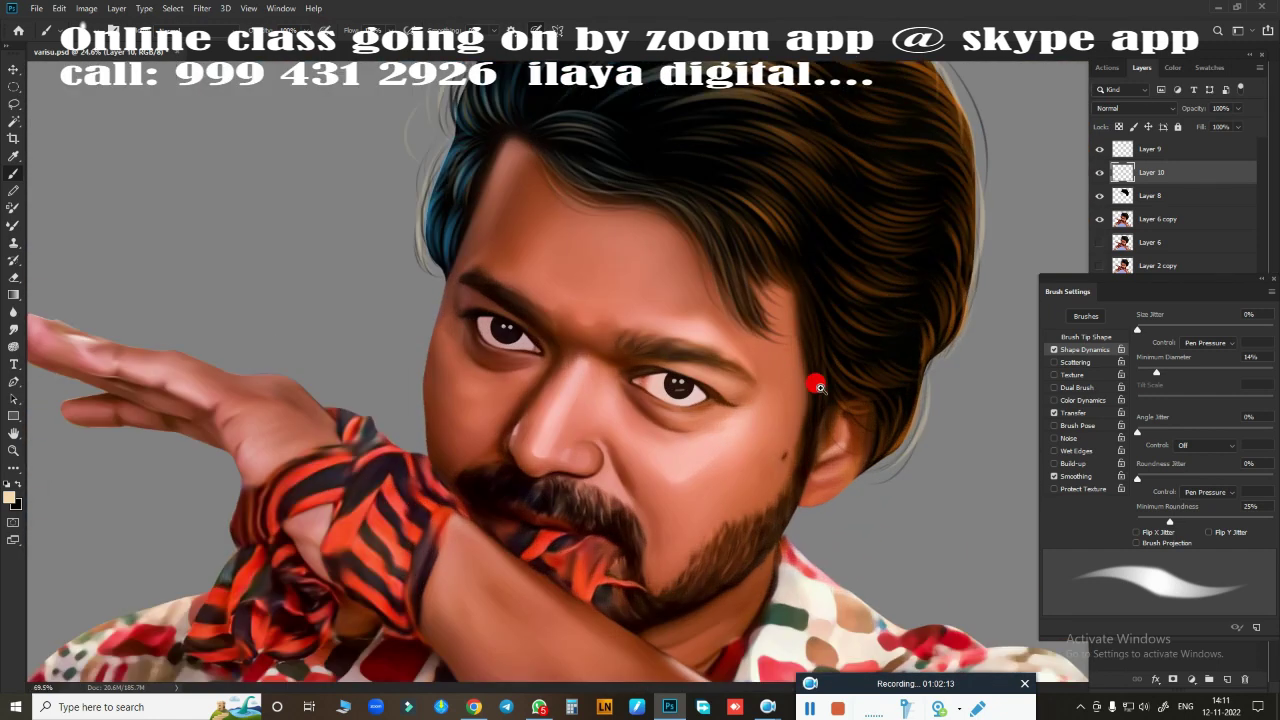
scroll(806, 380, down, 1)
scroll(800, 370, down, 2)
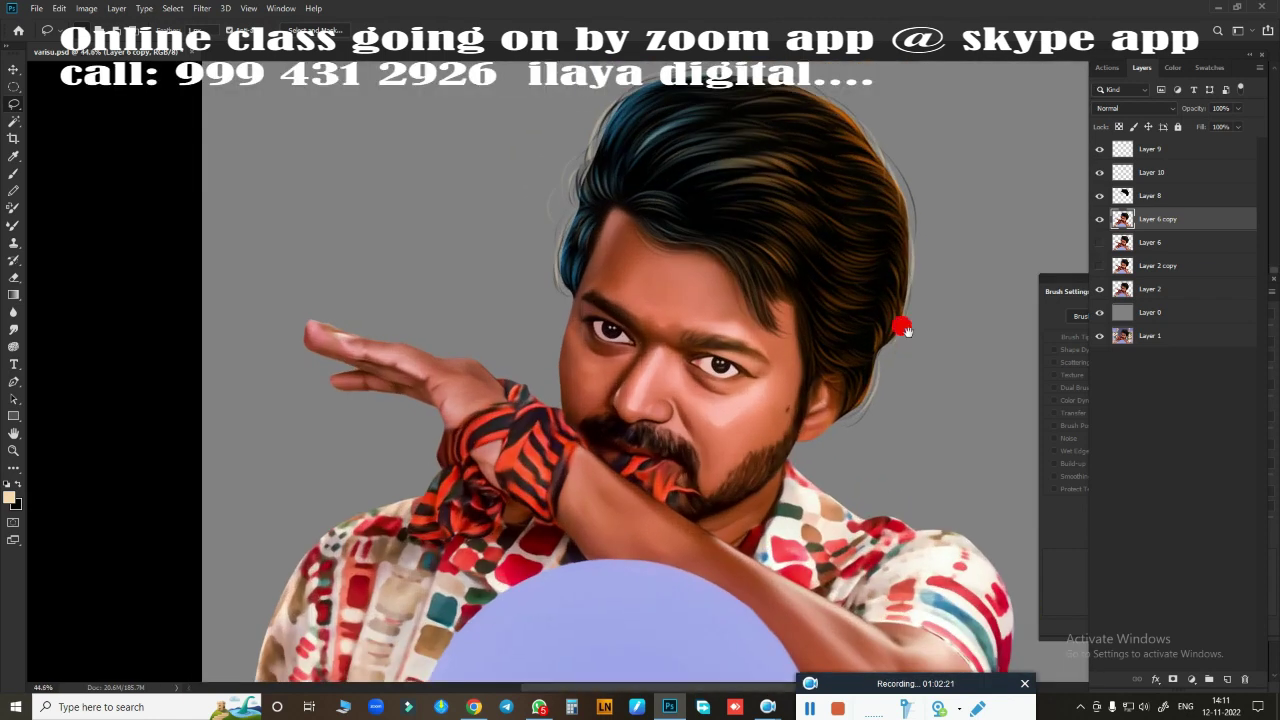
Step: Raise the image saturation to +22 with Hue/Saturation
key(l)
key(ctrl+u)
drag(1065, 206, 1082, 206)
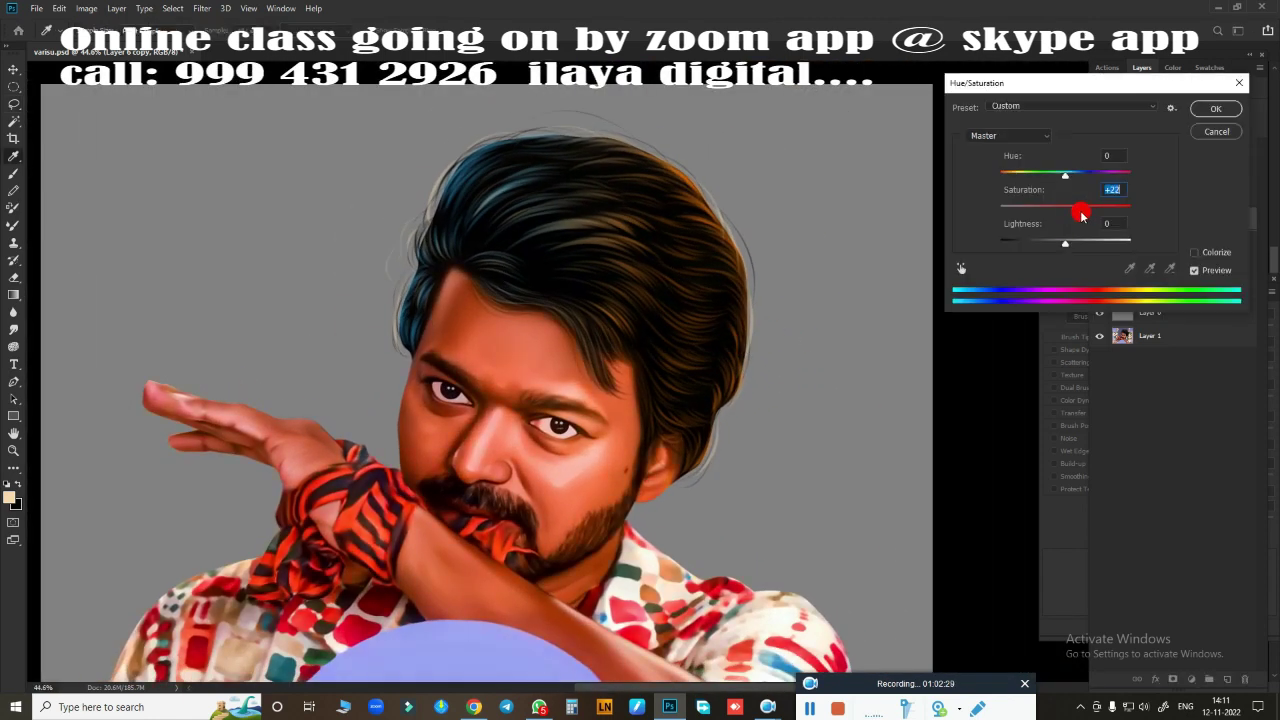
click(1216, 108)
Step: Select the skin by Color Range and apply a Color Balance shift of +5, 0, 13
click(173, 8)
click(200, 148)
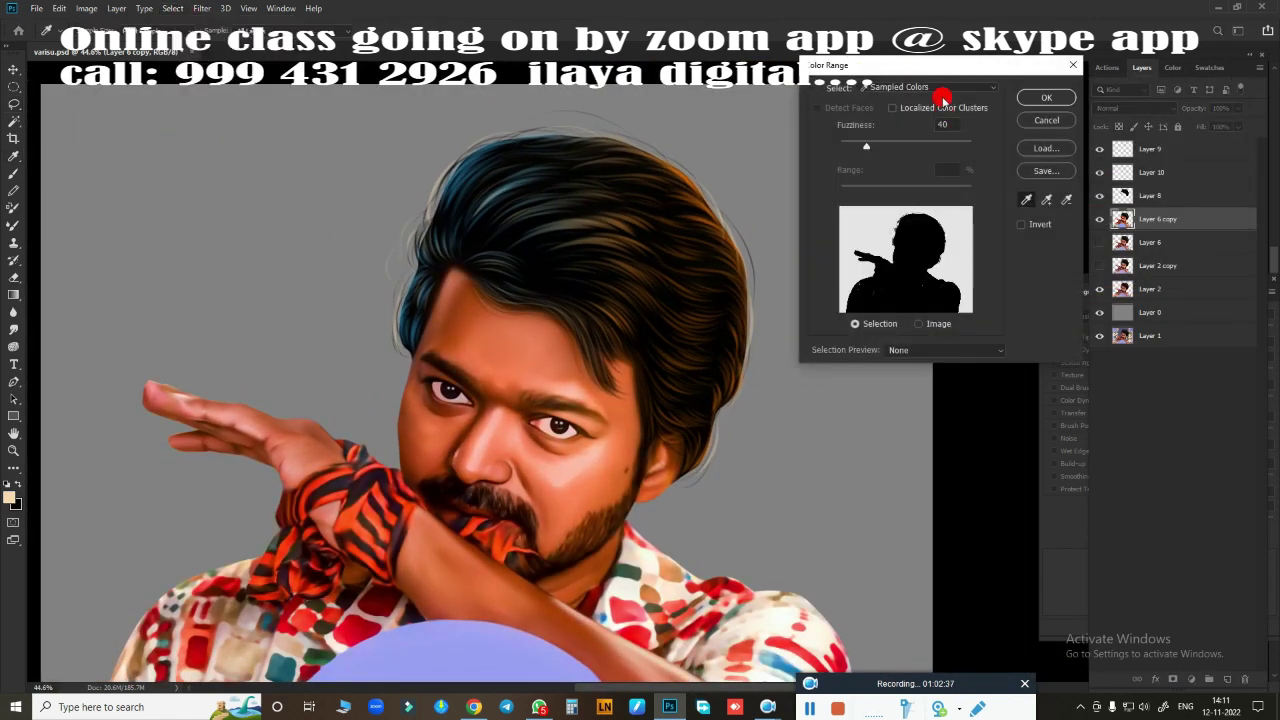
click(1046, 97)
key(ctrl+b)
drag(1064, 167, 1097, 167)
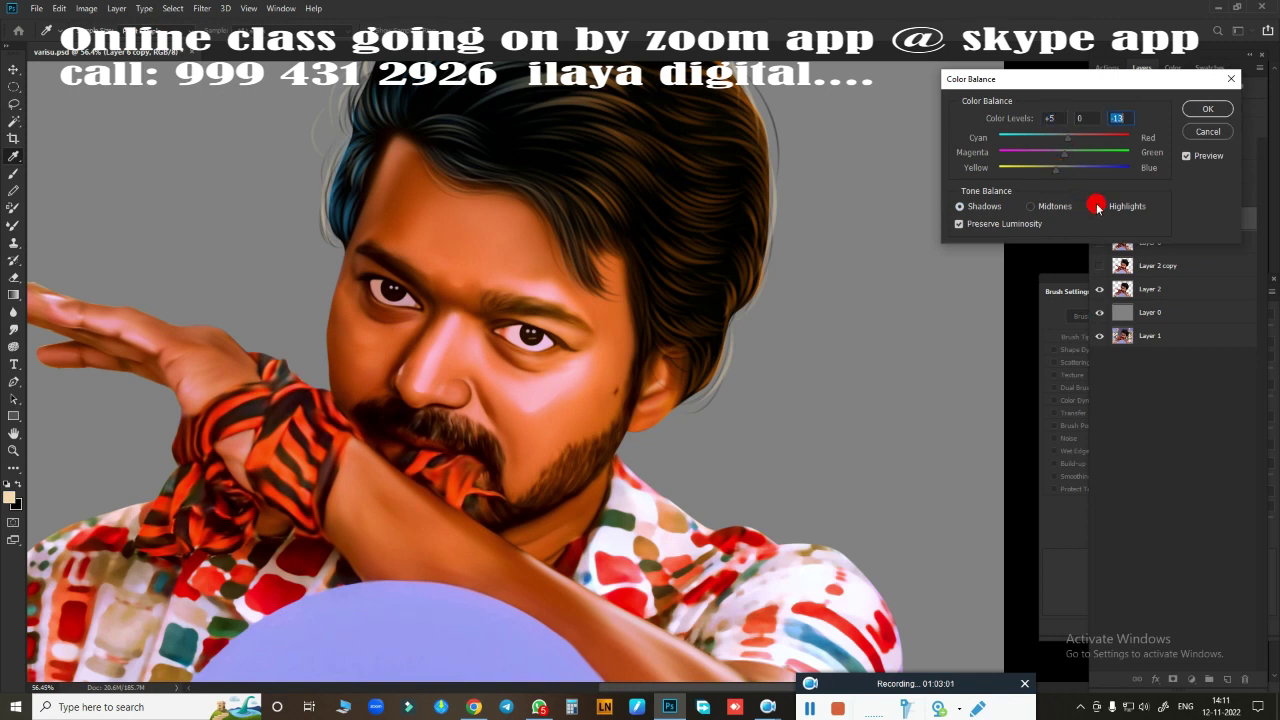
click(1208, 108)
key(ctrl+0)
Step: Save the document
scroll(840, 293, up, 2)
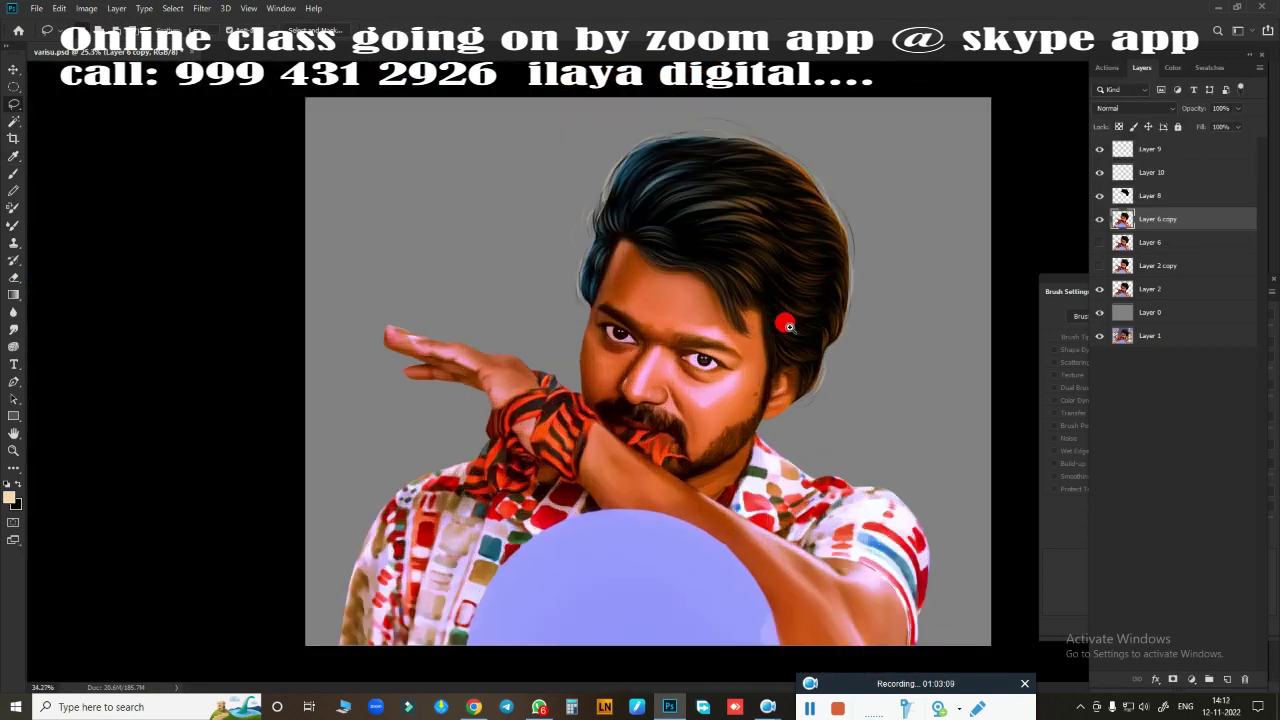
scroll(789, 323, up, 2)
scroll(814, 337, up, 2)
scroll(823, 346, down, 1)
key(ctrl+s)
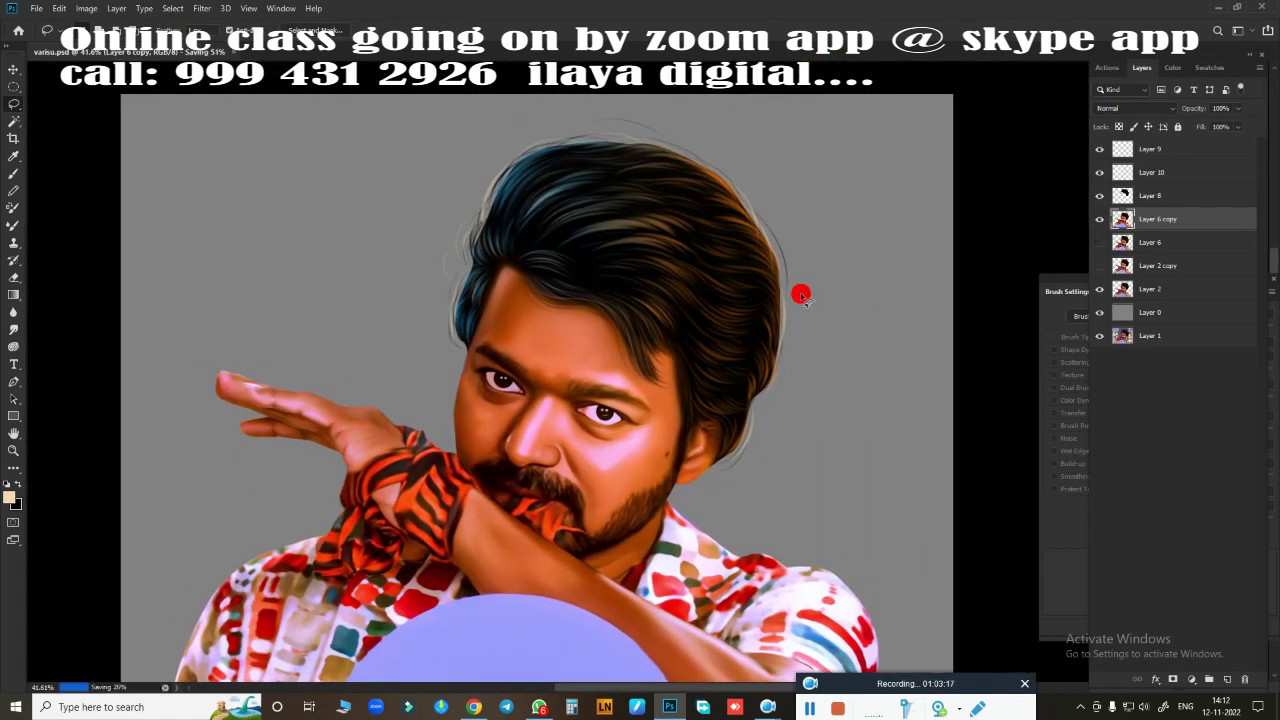
Step: On Layer 10, paint the eyebrow's upper edge darker
click(1140, 174)
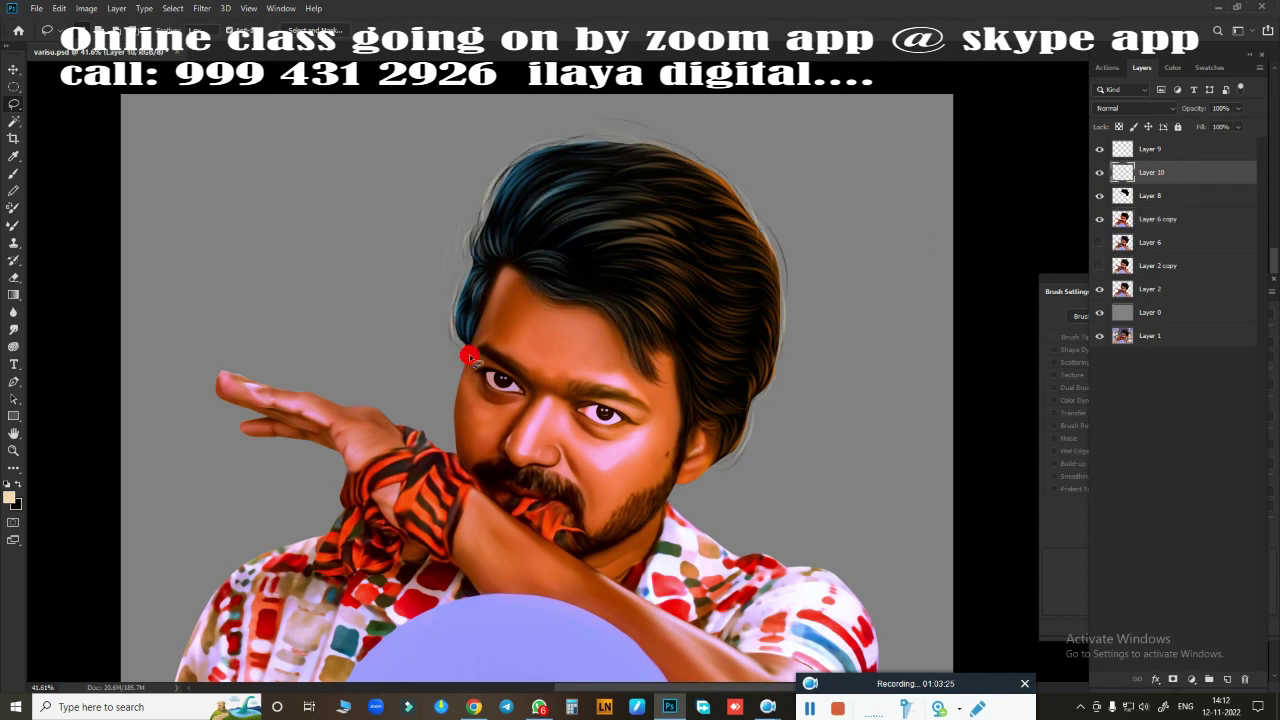
key(e)
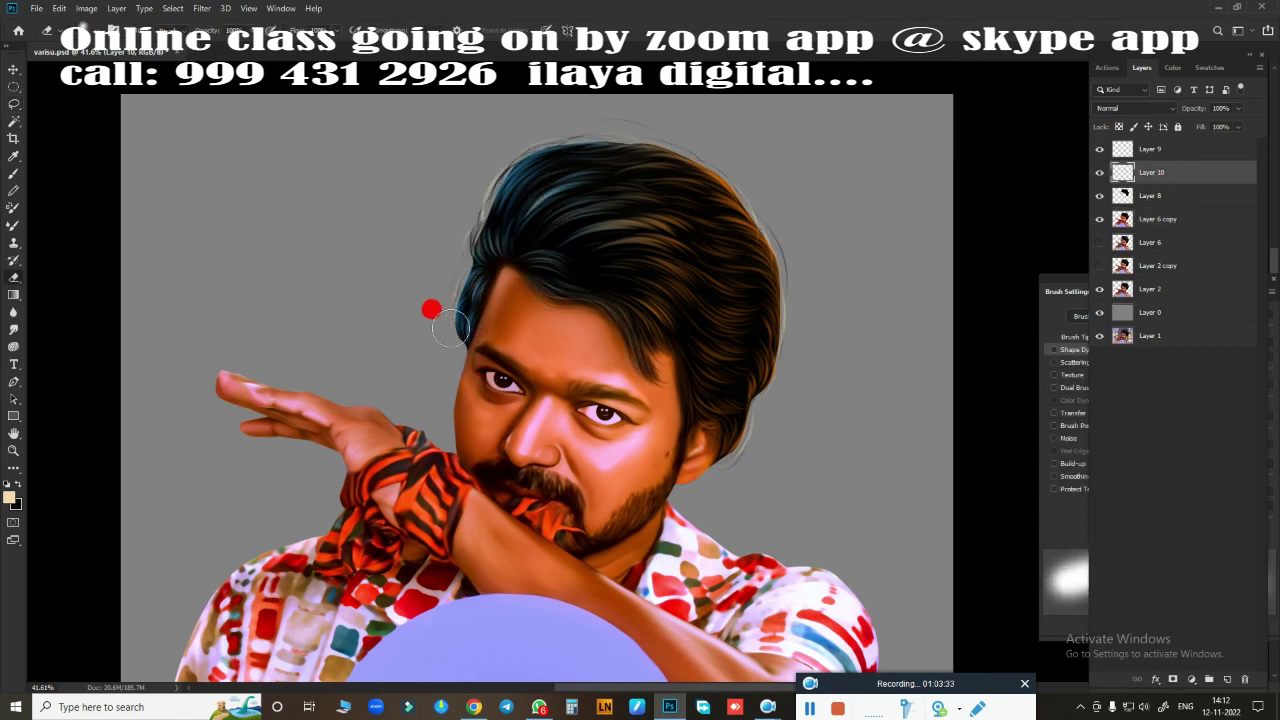
scroll(795, 325, up, 5)
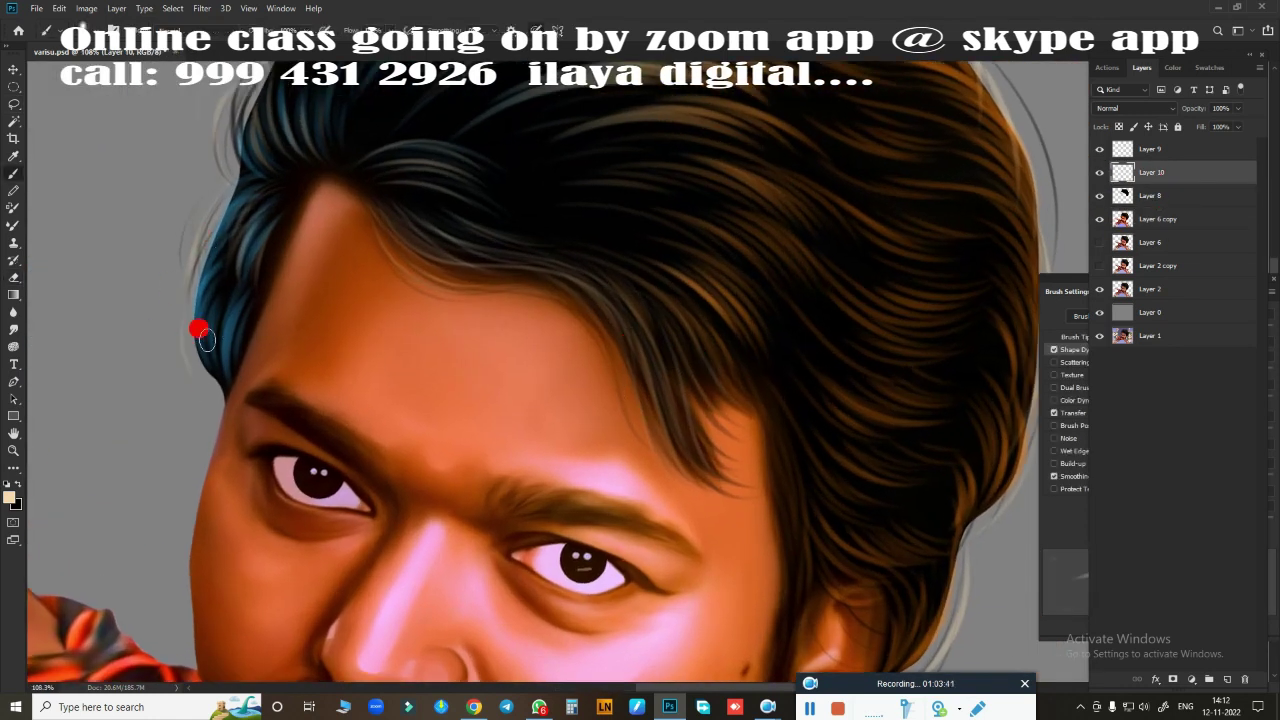
scroll(371, 357, down, 5)
scroll(480, 351, up, 5)
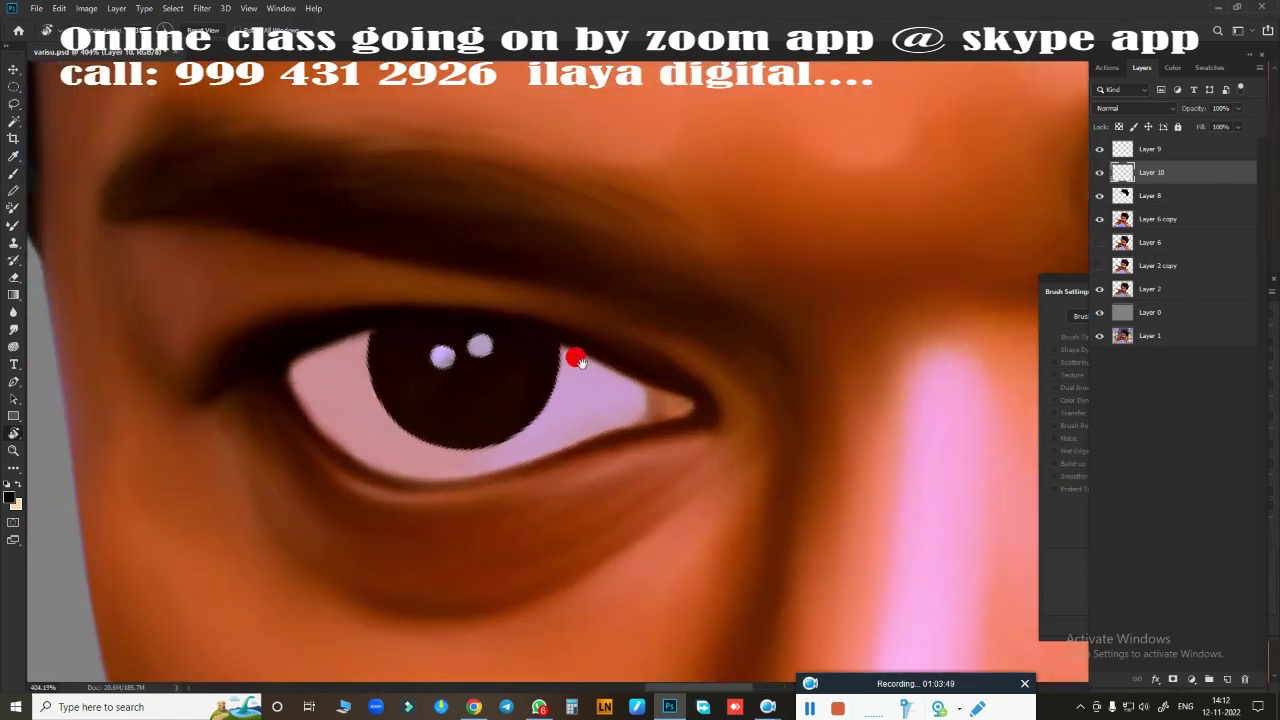
scroll(571, 351, up, 4)
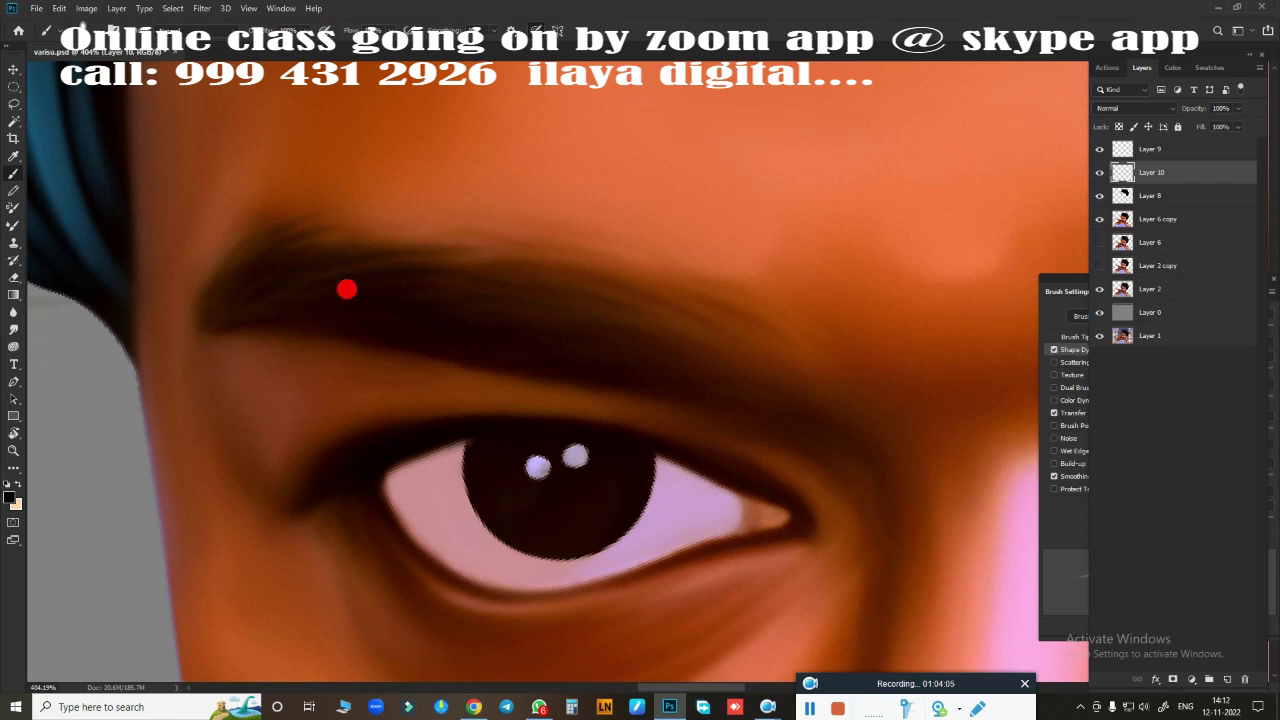
drag(703, 309, 485, 250)
drag(678, 330, 438, 230)
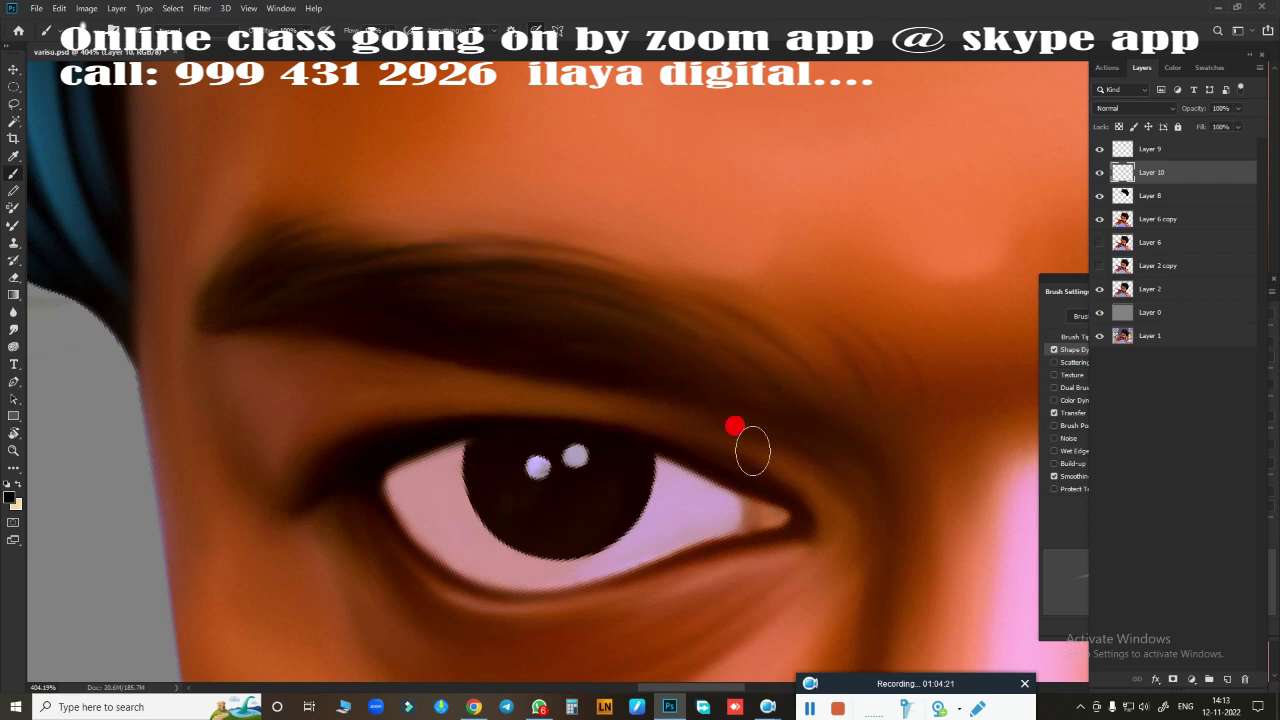
Step: Pick a teal foreground colour and paint thin hair strokes along the eyebrow
click(15, 490)
click(1100, 337)
click(1060, 303)
click(1223, 245)
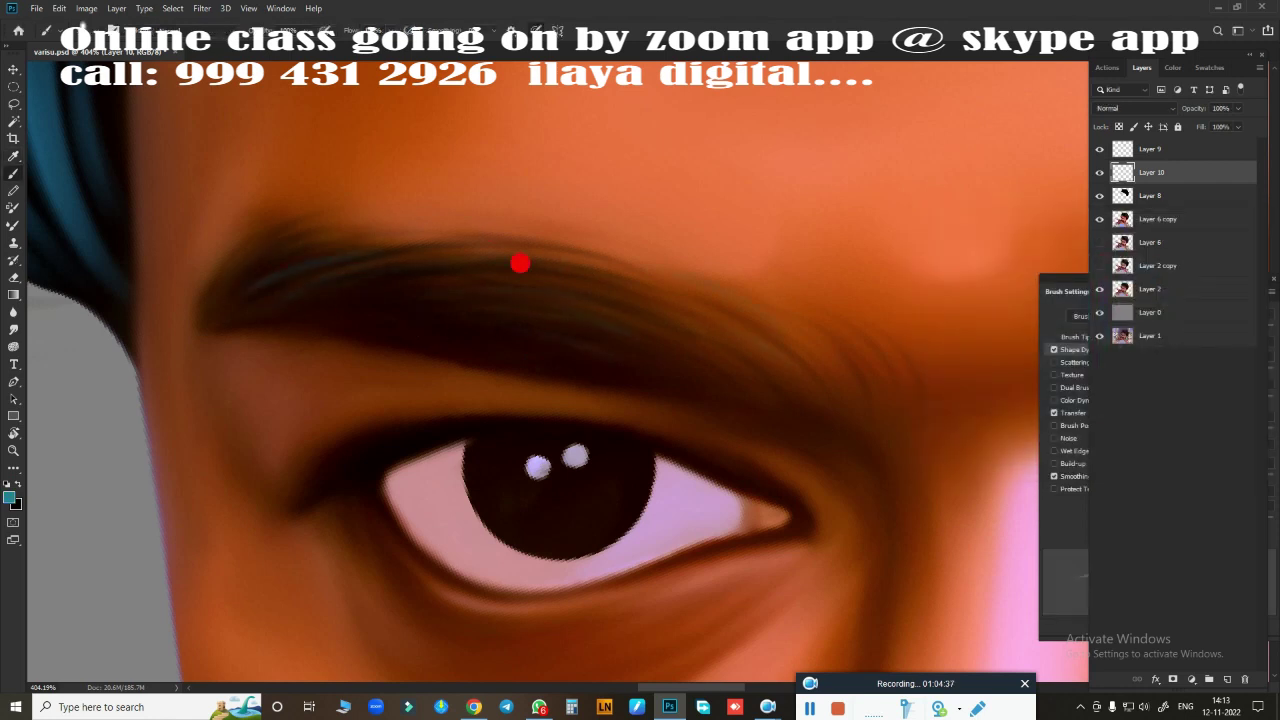
drag(936, 483, 480, 492)
key(x)
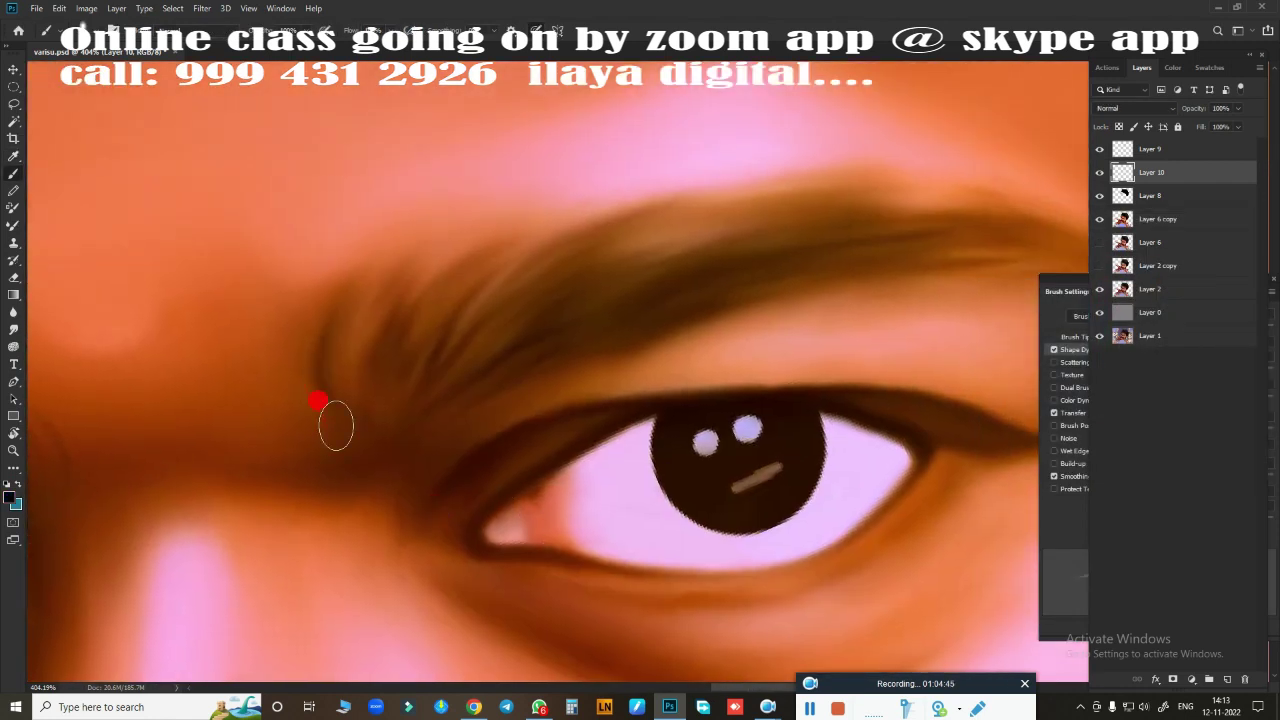
drag(470, 270, 265, 295)
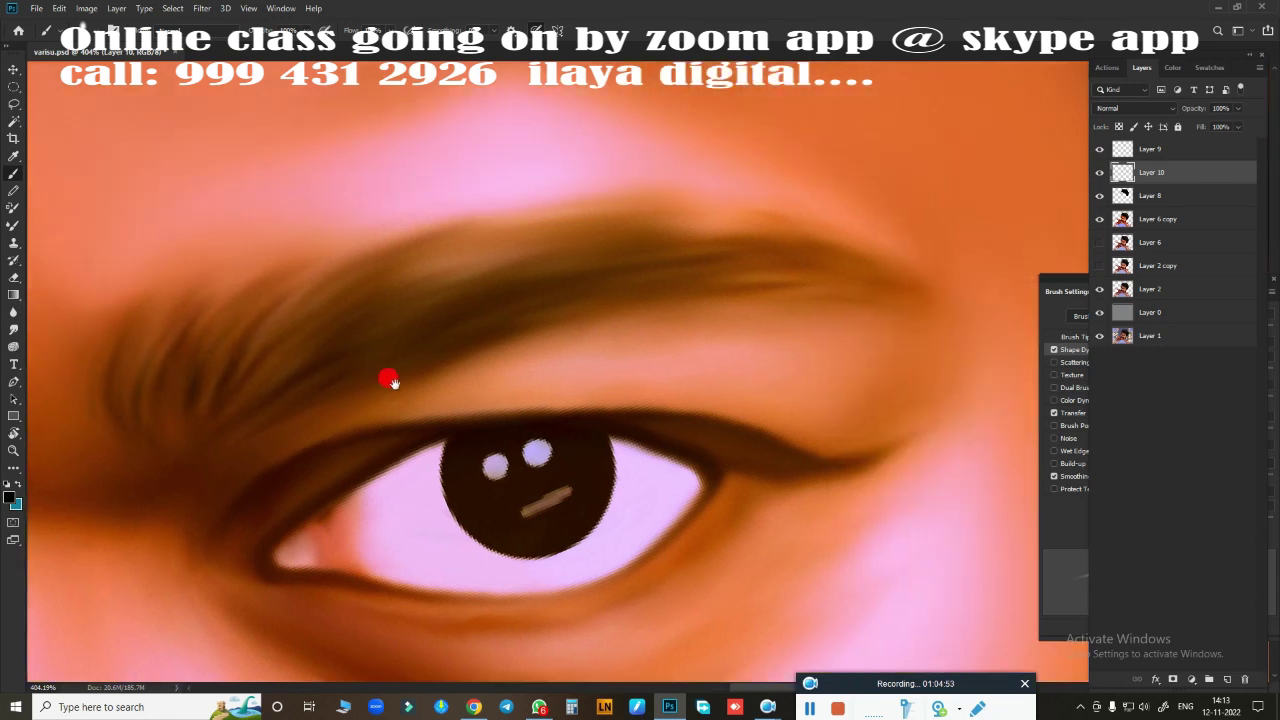
drag(789, 297, 638, 316)
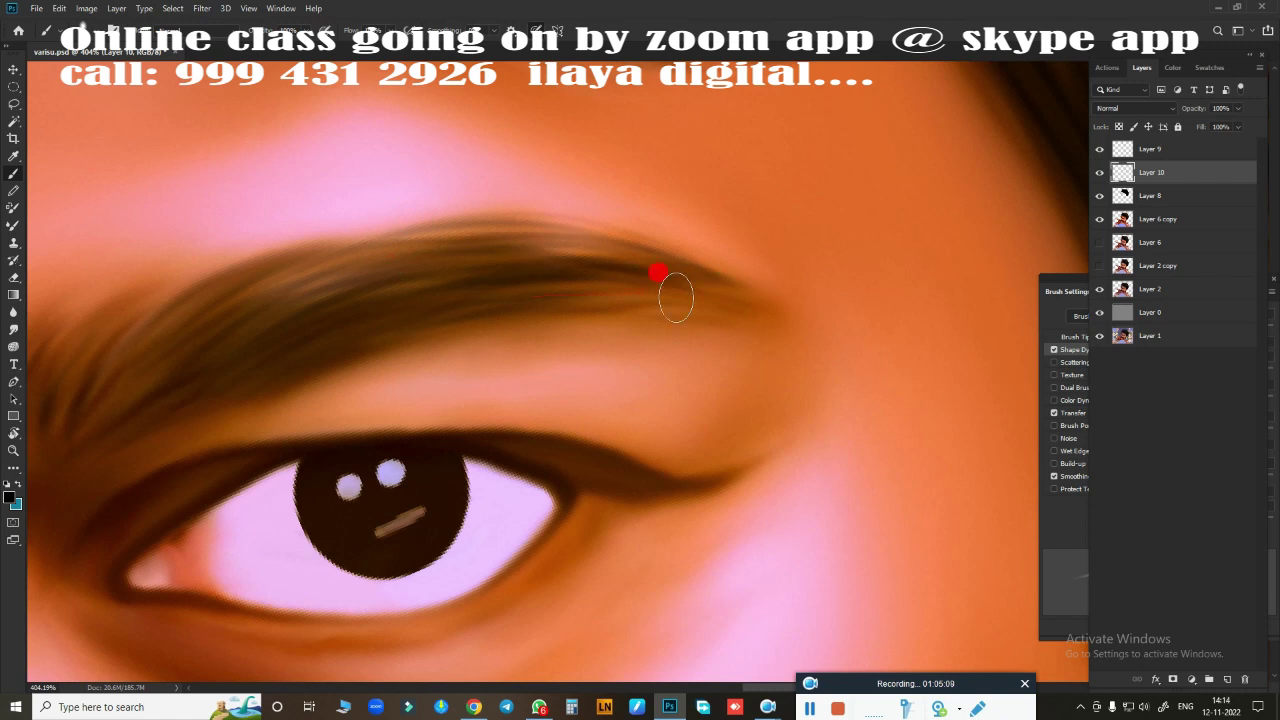
drag(551, 283, 781, 248)
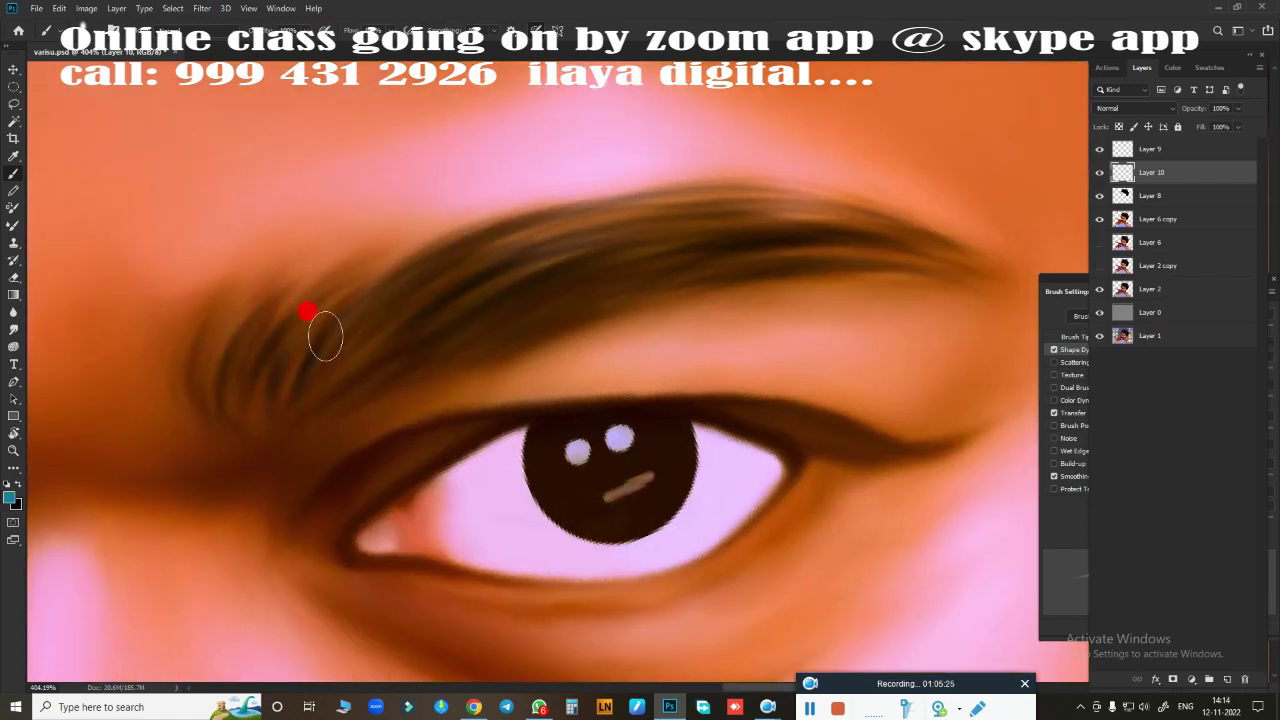
drag(325, 337, 758, 196)
drag(681, 522, 604, 382)
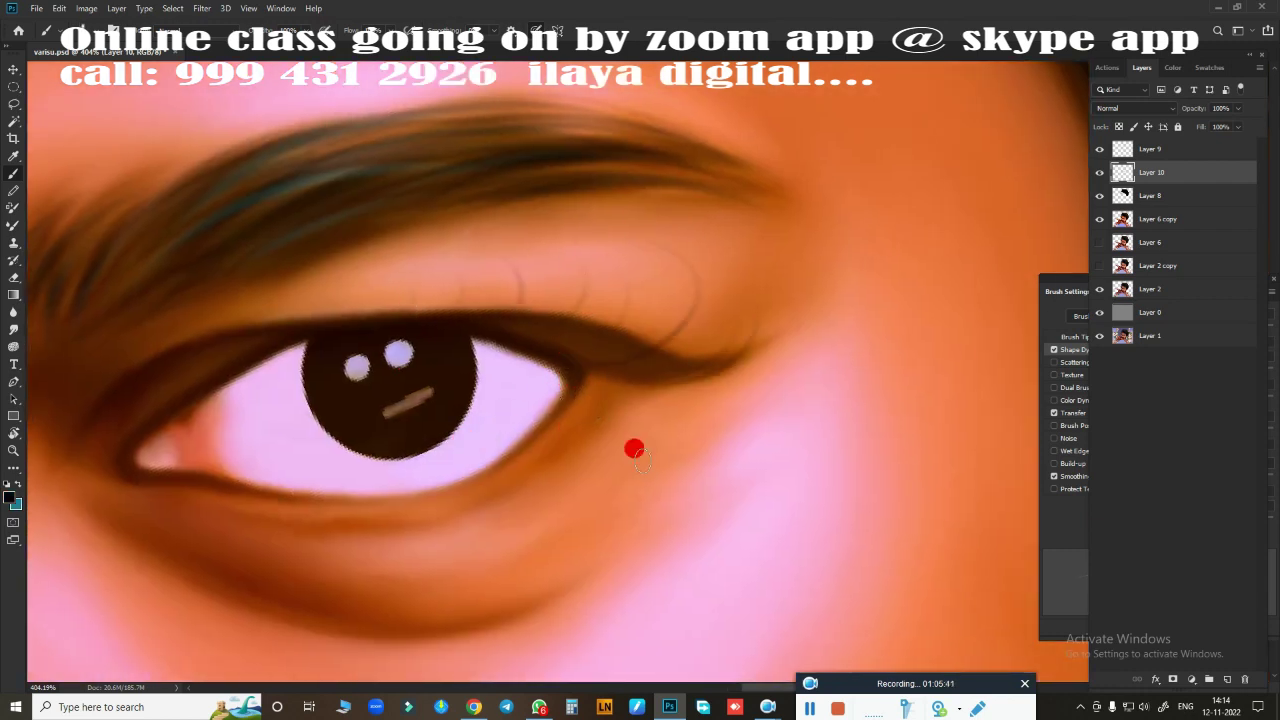
drag(581, 358, 423, 291)
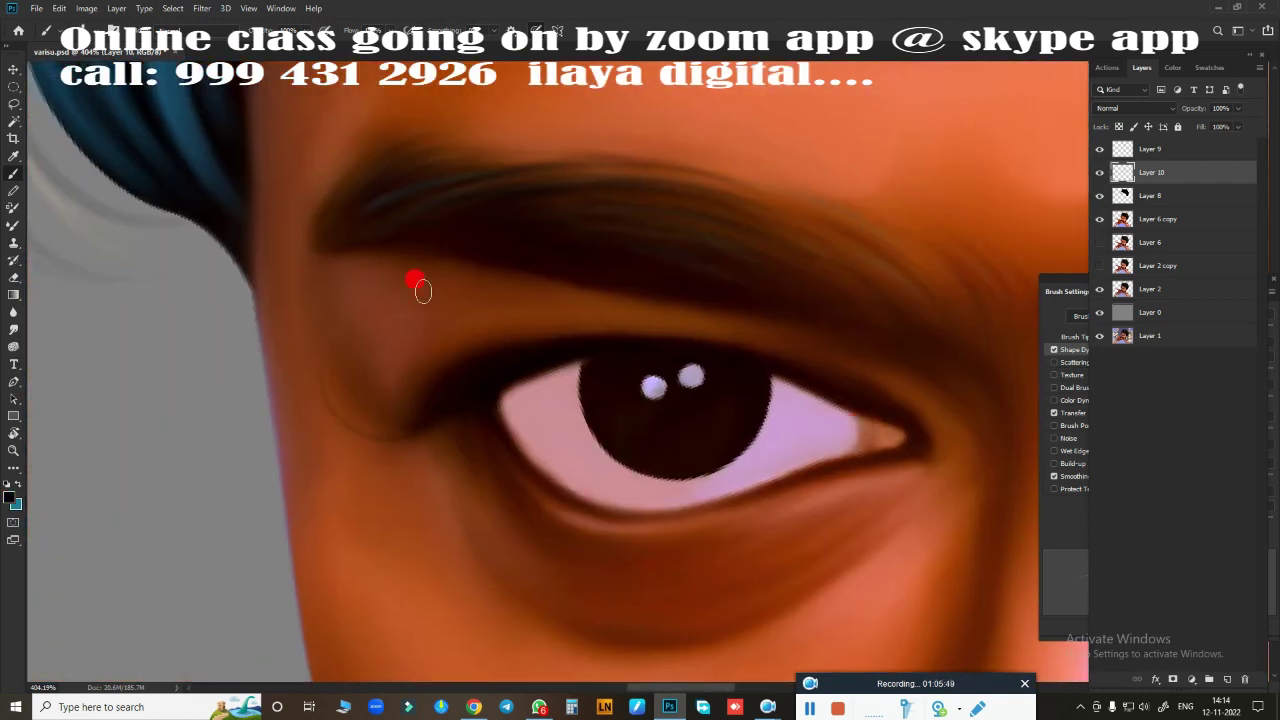
Step: Paint fine dark hair strands over the forehead hairline
scroll(462, 540, down, 5)
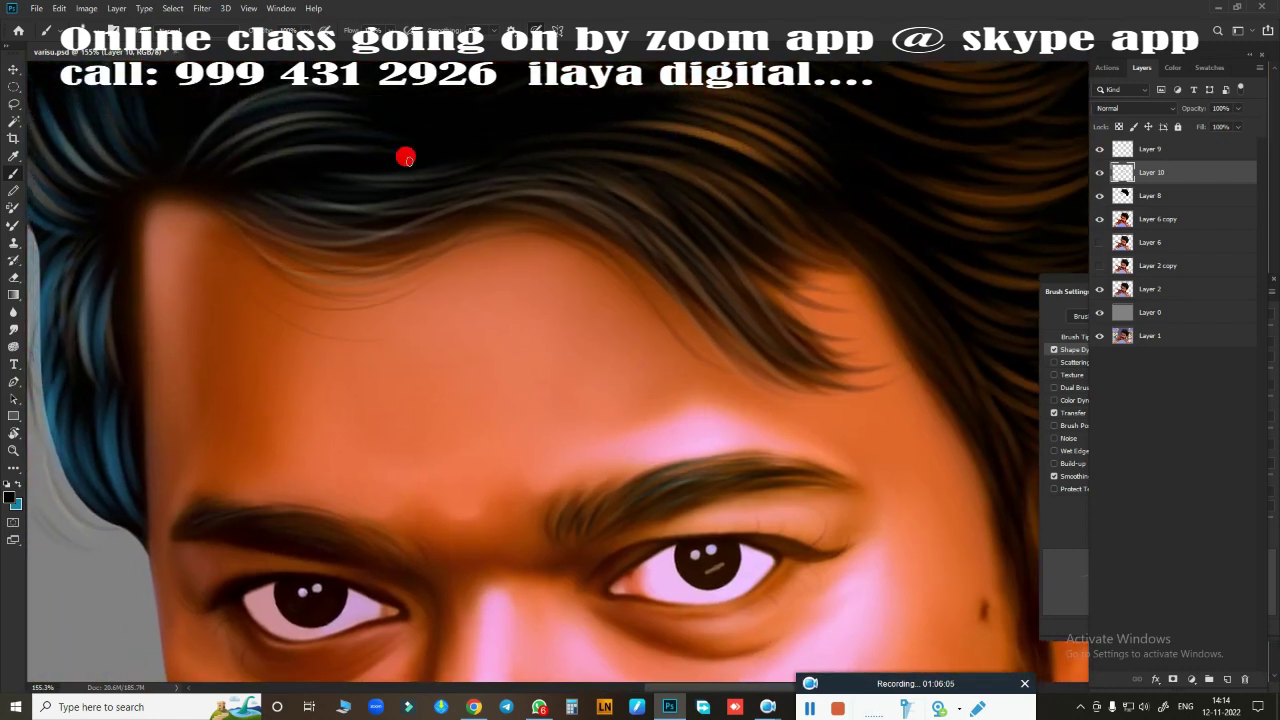
mouse_move(445, 248)
mouse_down()
mouse_move(250, 282)
mouse_move(402, 340)
mouse_up()
drag(622, 270, 750, 378)
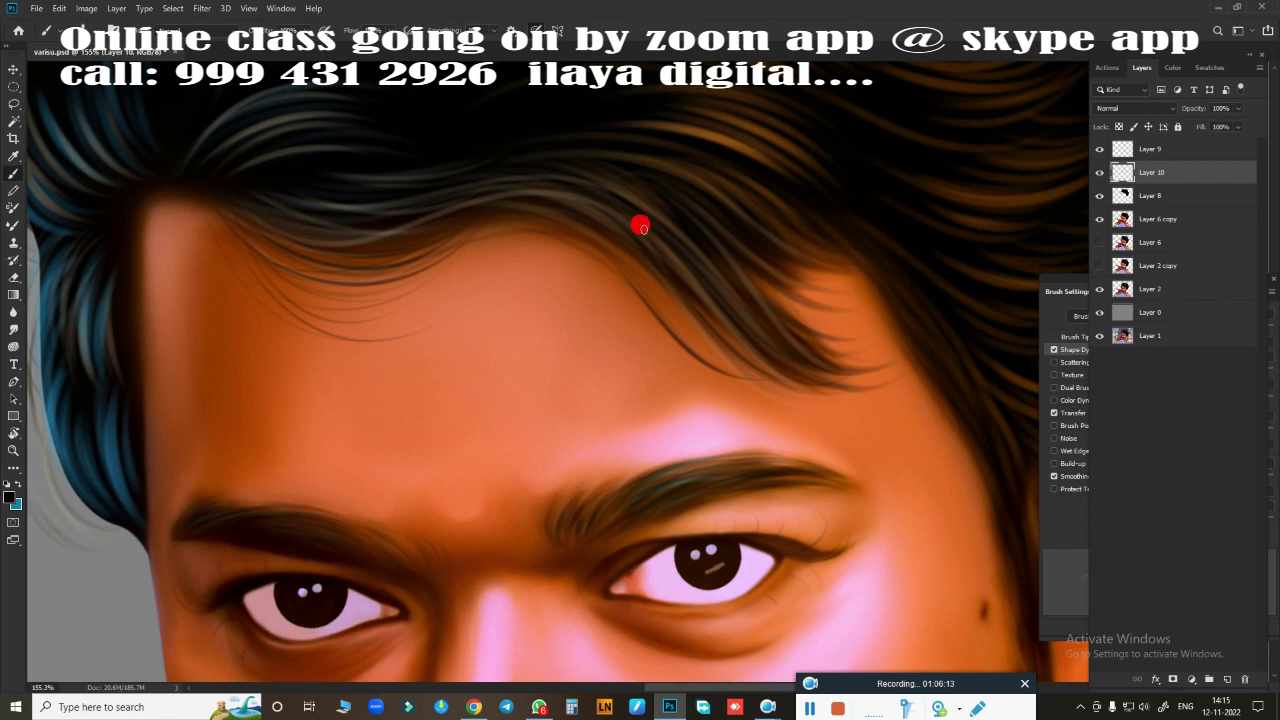
scroll(620, 248, down, 3)
scroll(677, 269, up, 4)
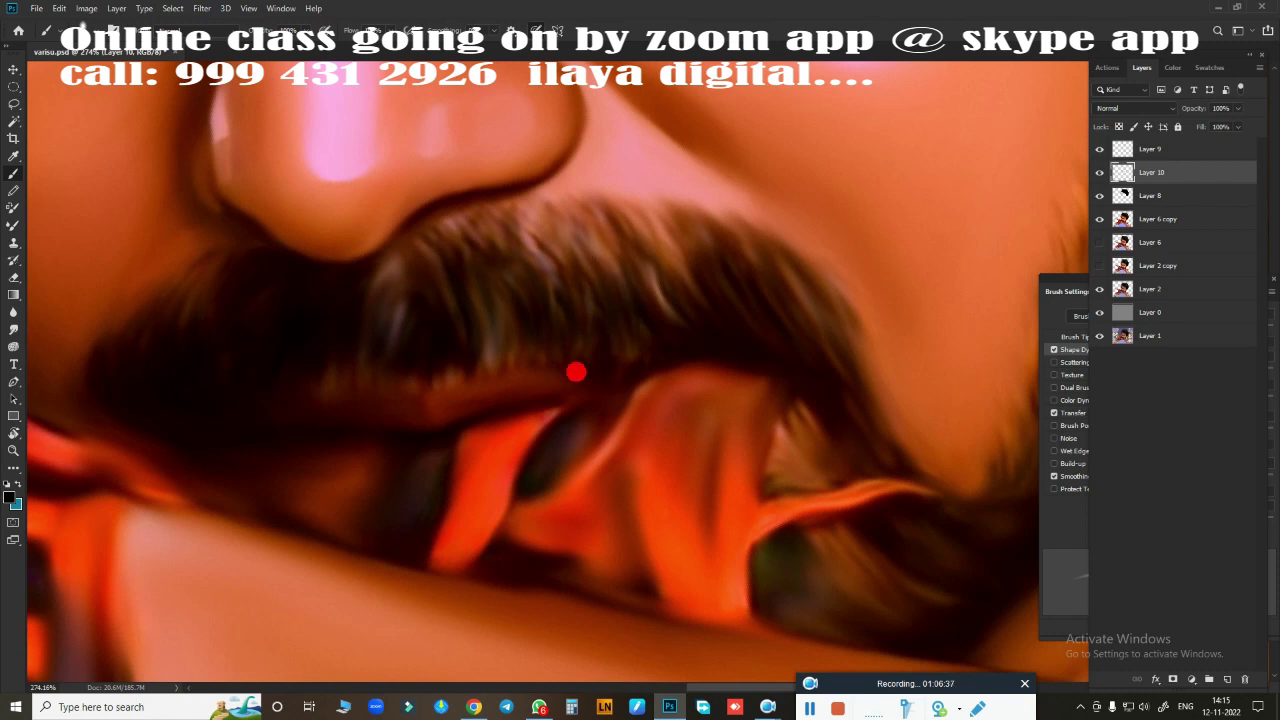
Step: Add thin dark hair strokes to the mustache, beard edge and side of the face
drag(622, 306, 619, 366)
drag(870, 447, 563, 449)
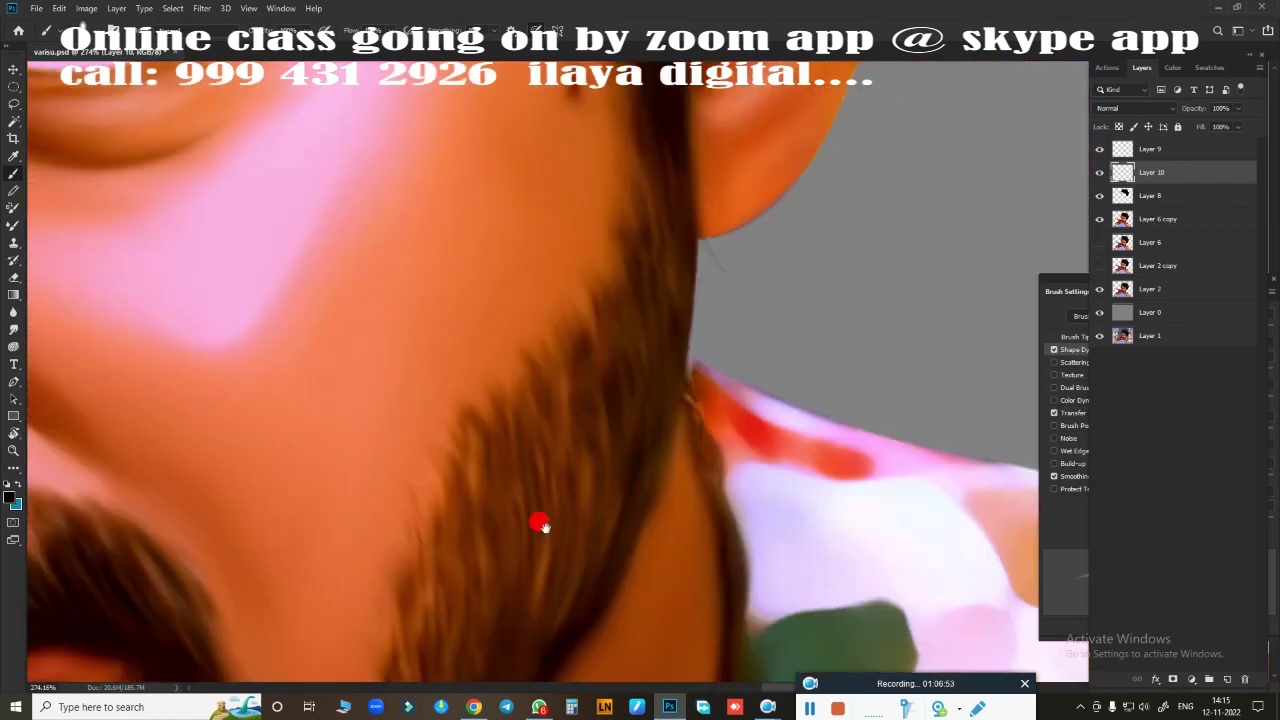
drag(518, 363, 446, 450)
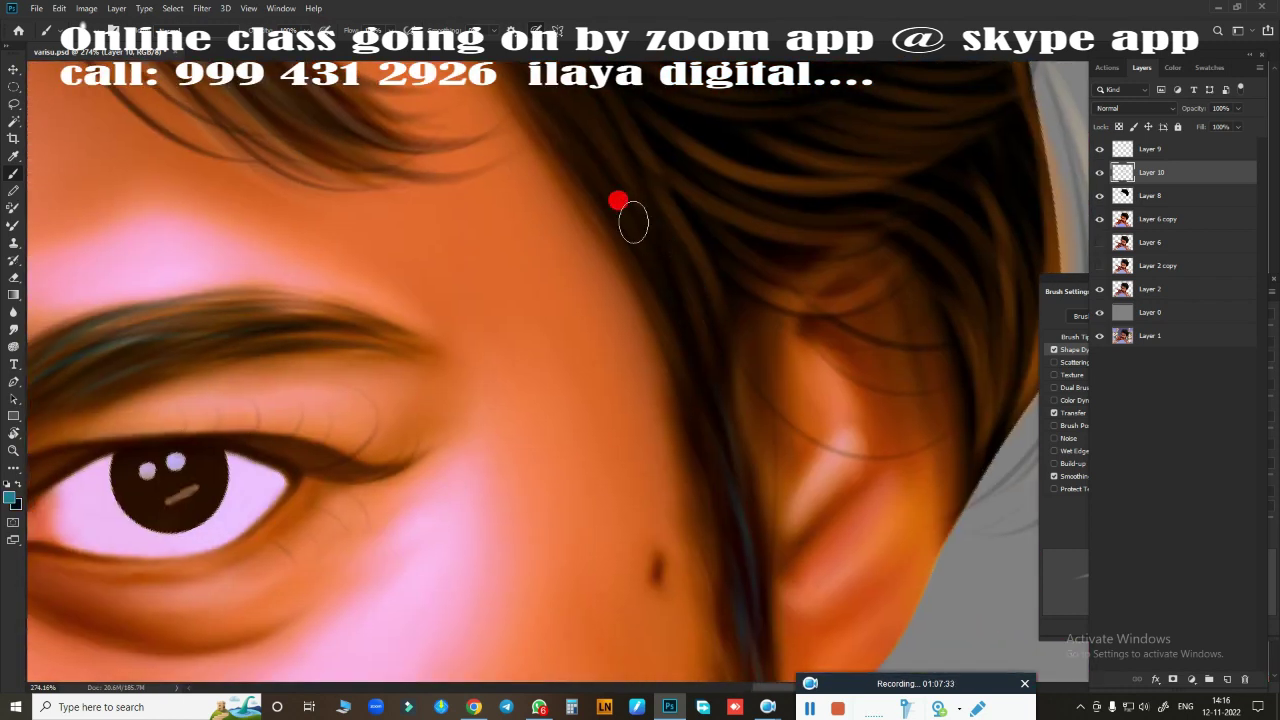
drag(647, 200, 718, 492)
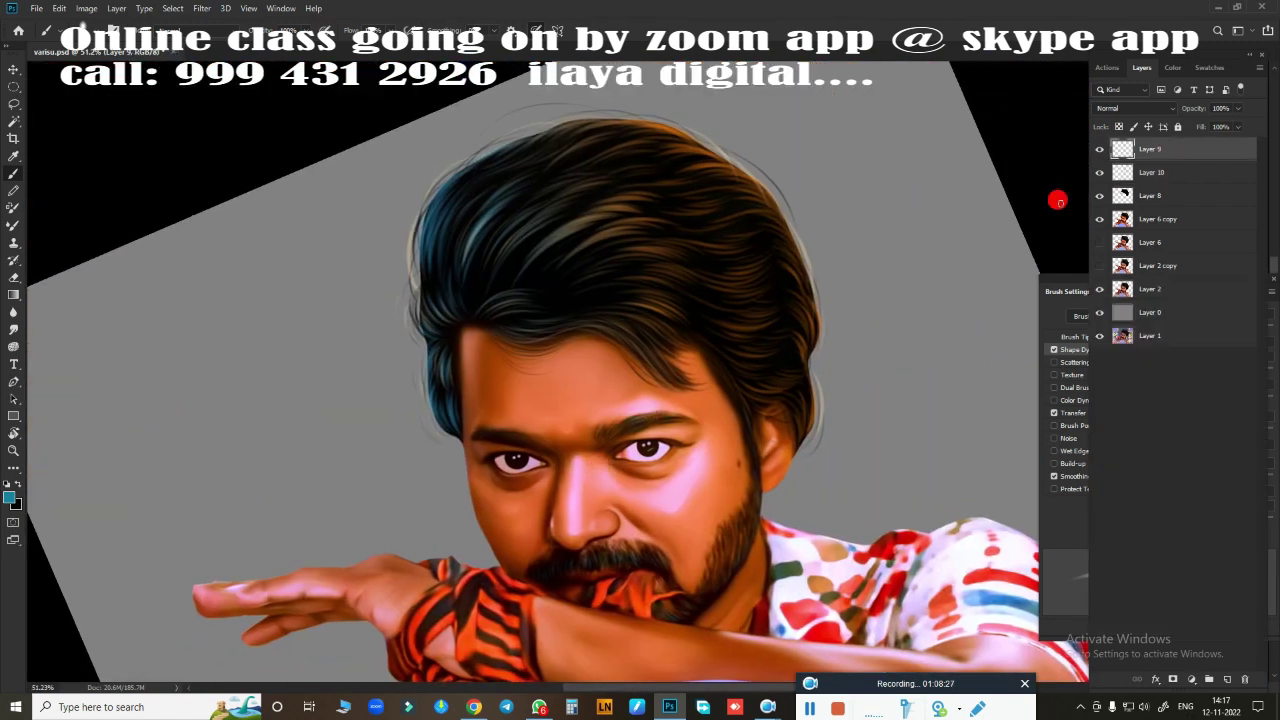
Step: Lasso and feather the hair, copy it to a new layer and shift its hue to -23
key(l)
drag(425, 220, 795, 378)
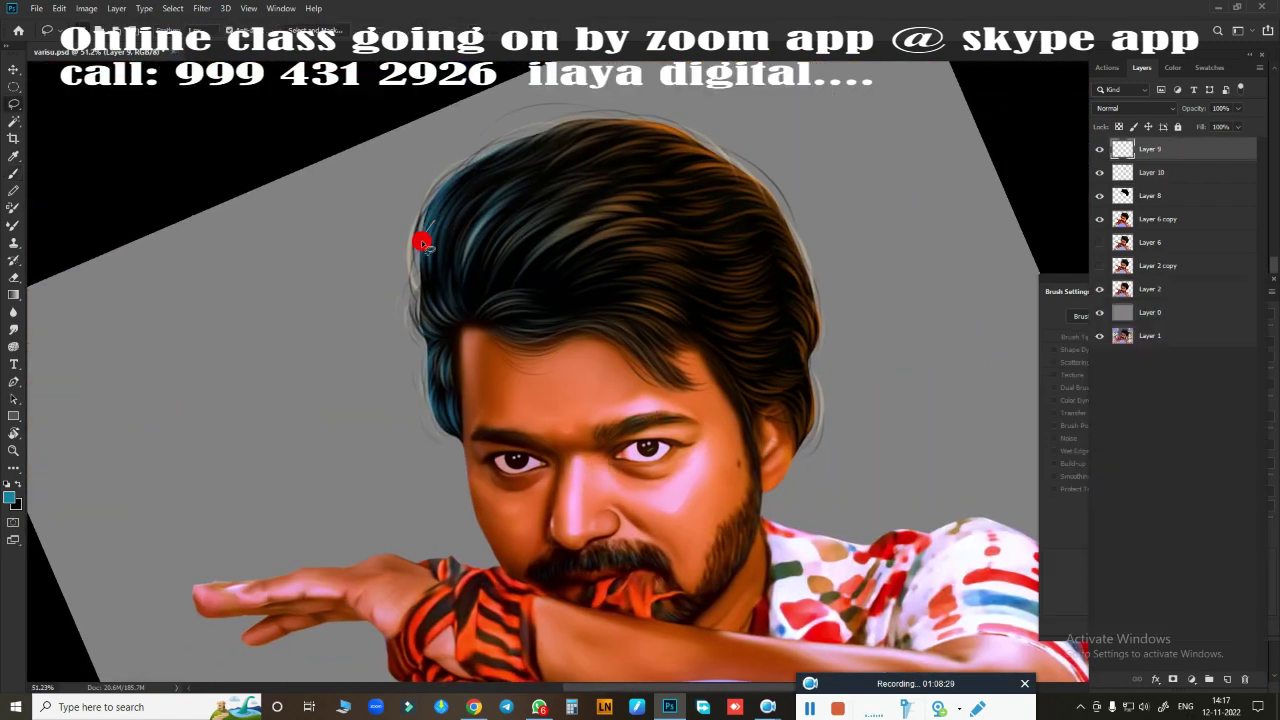
drag(683, 147, 443, 200)
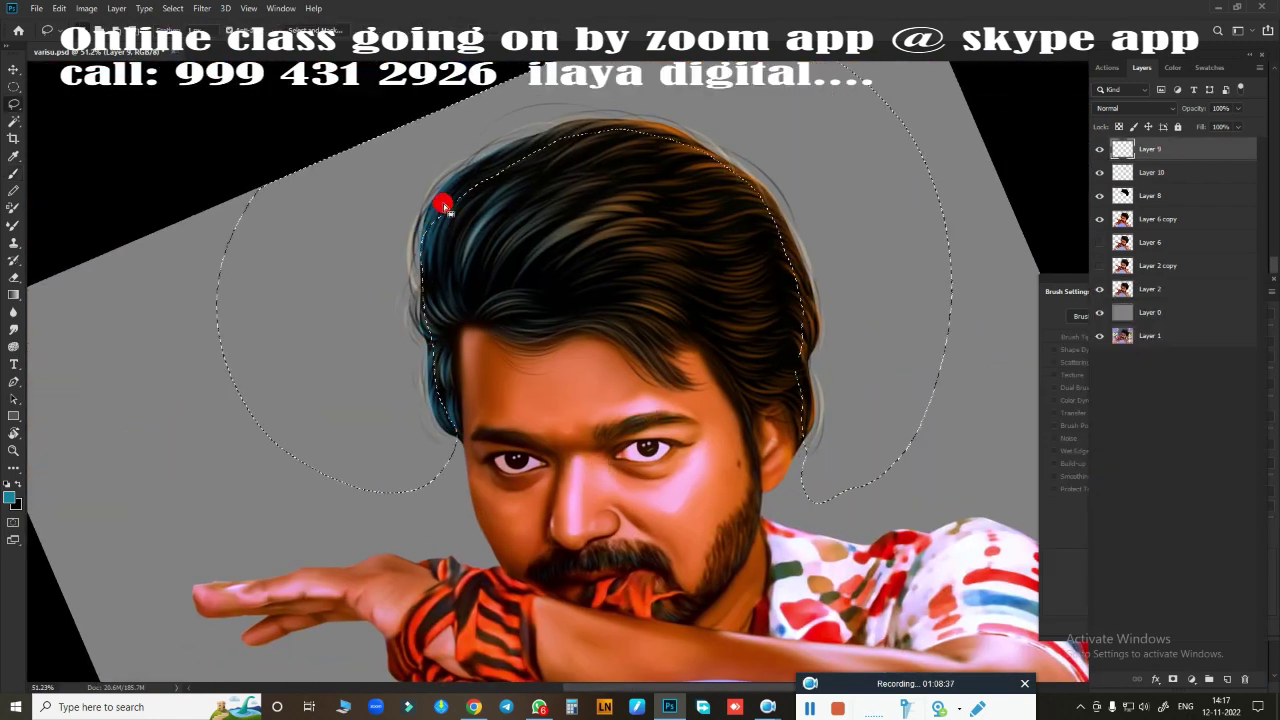
key(shift+F6)
key(Return)
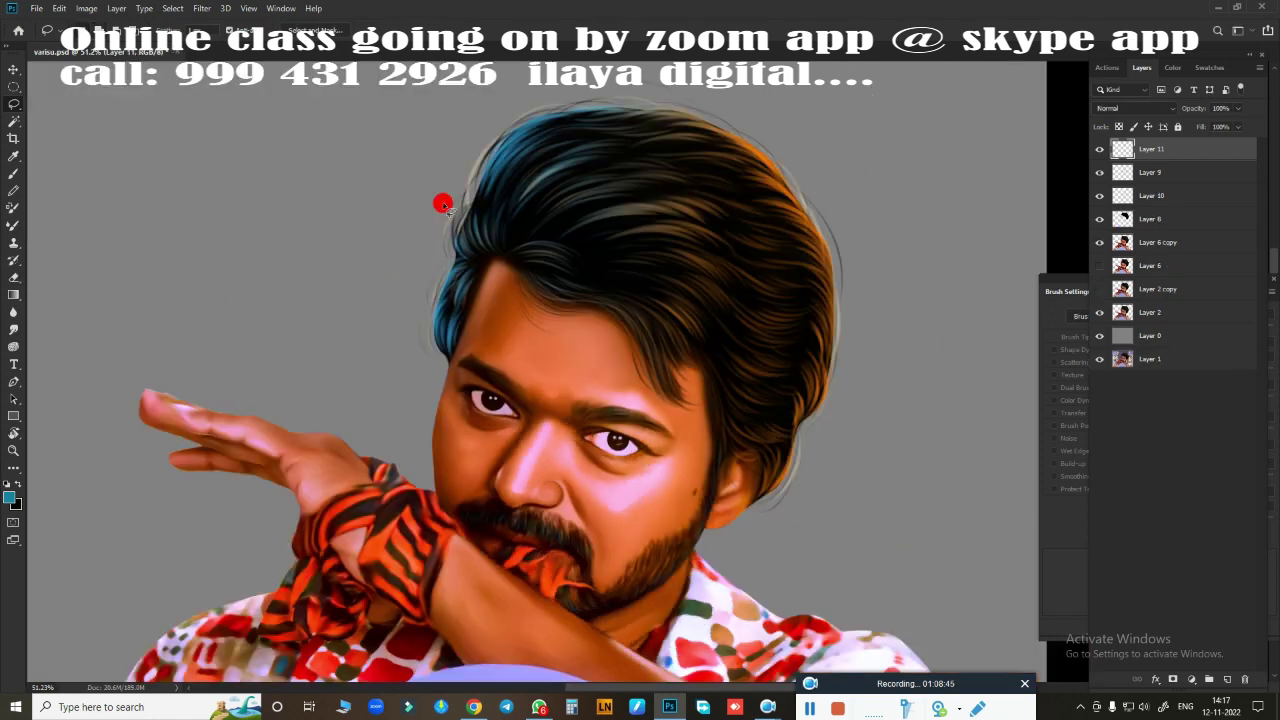
mouse_move(1065, 176)
mouse_down()
mouse_move(1000, 177)
mouse_move(1083, 177)
mouse_up()
click(1216, 108)
Step: Toggle the recoloured hair layer to compare, then add a new empty layer
scroll(830, 400, down, 3)
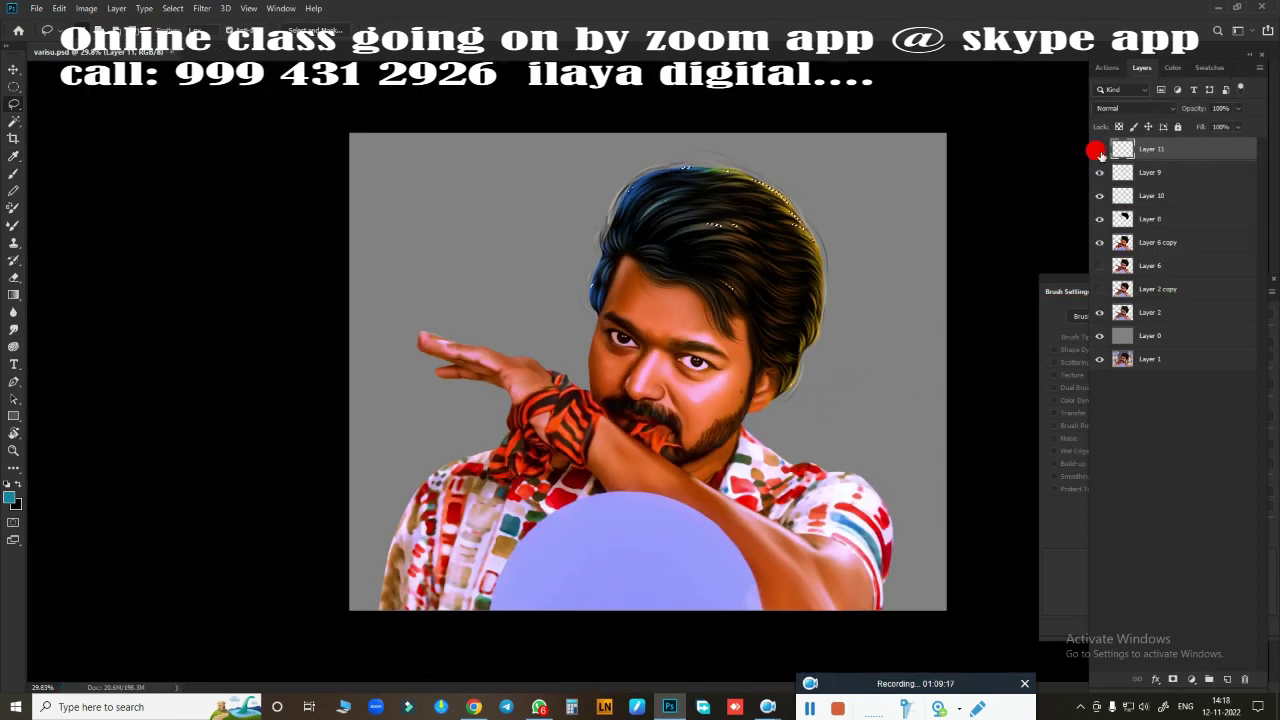
click(1100, 149)
click(1100, 149)
click(1148, 175)
click(1227, 679)
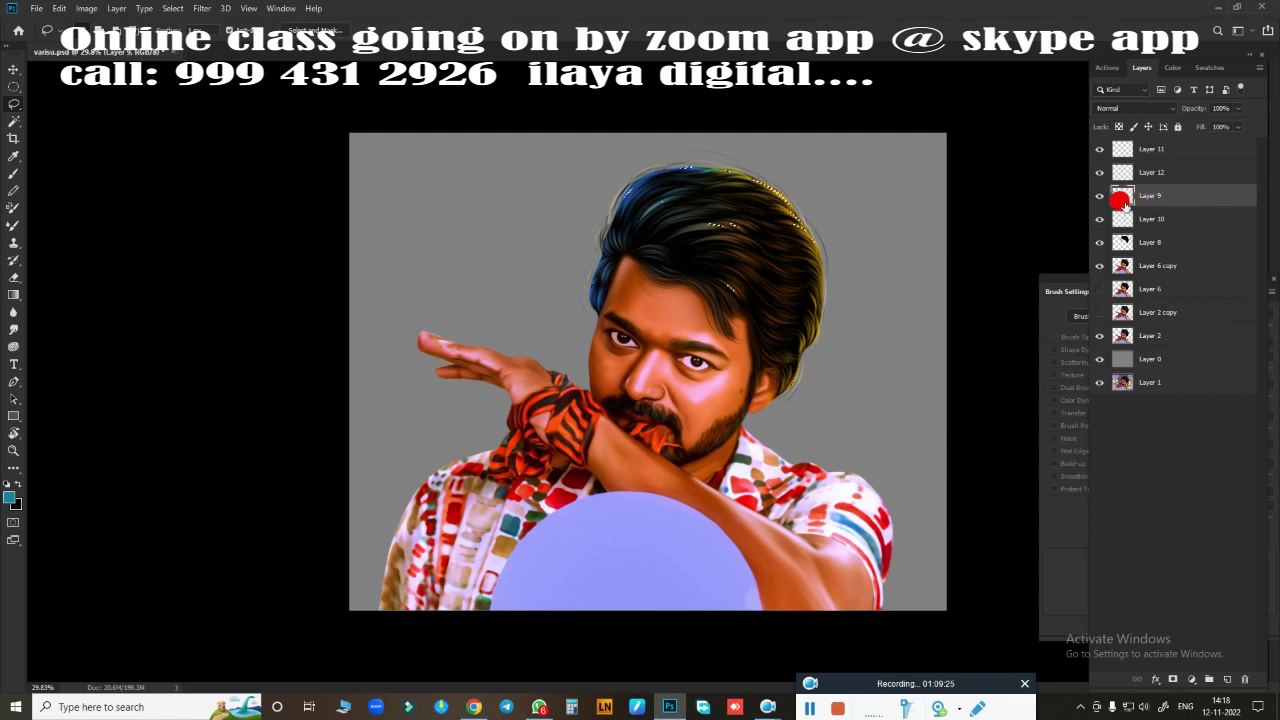
Step: Set up a soft-edged brush preset with a light yellow colour
click(1150, 195)
key(b)
right_click(763, 524)
click(1096, 602)
click(766, 40)
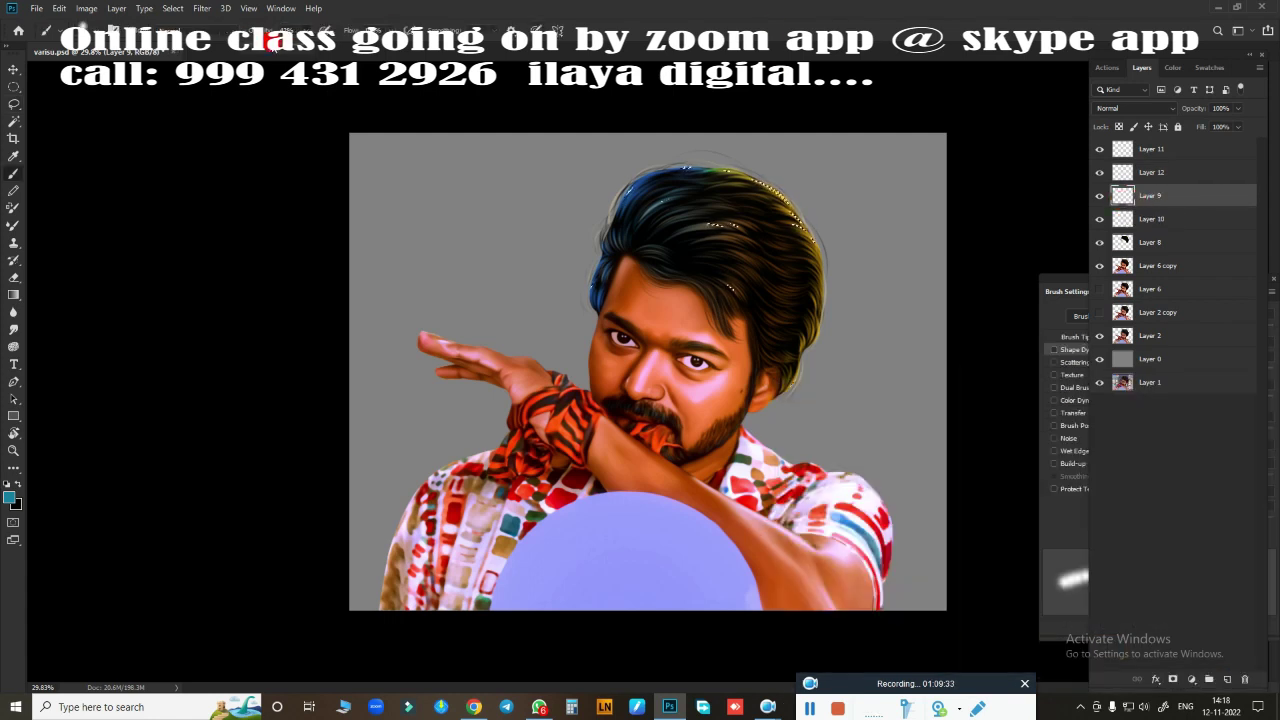
click(9, 497)
click(1000, 251)
click(1229, 248)
scroll(714, 294, up, 3)
key(shift+[)
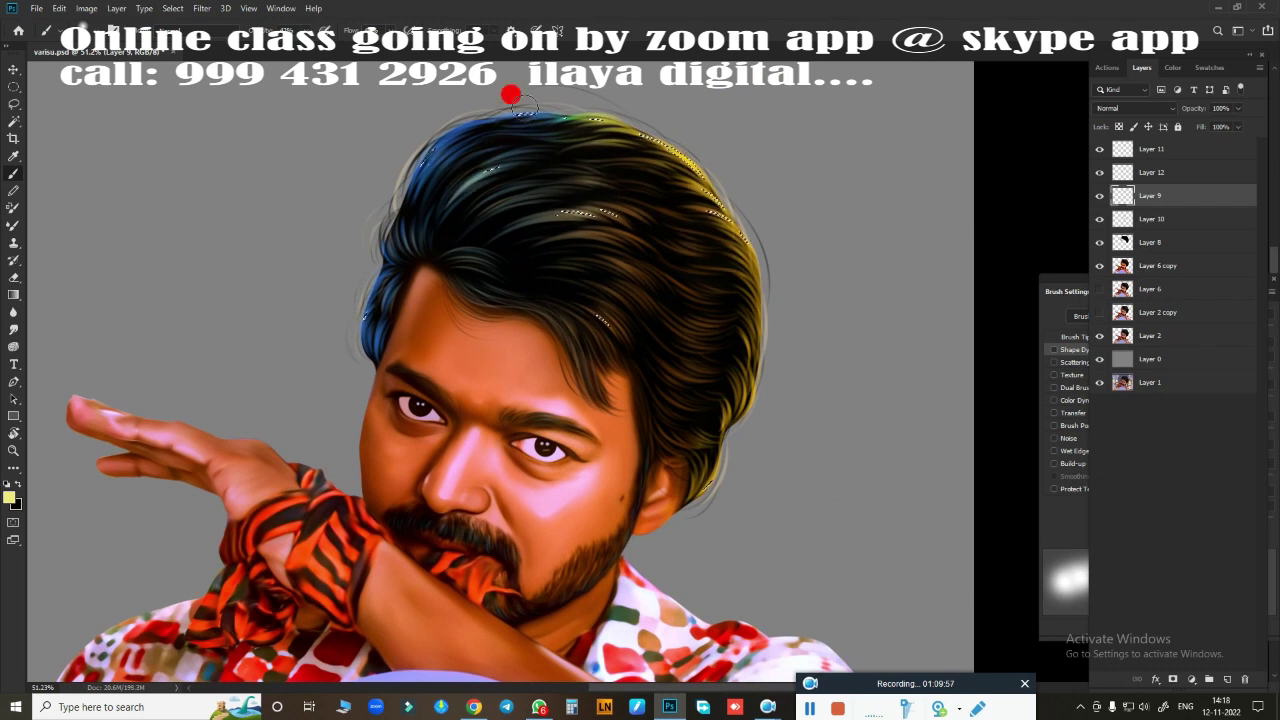
scroll(820, 351, down, 3)
scroll(829, 329, up, 3)
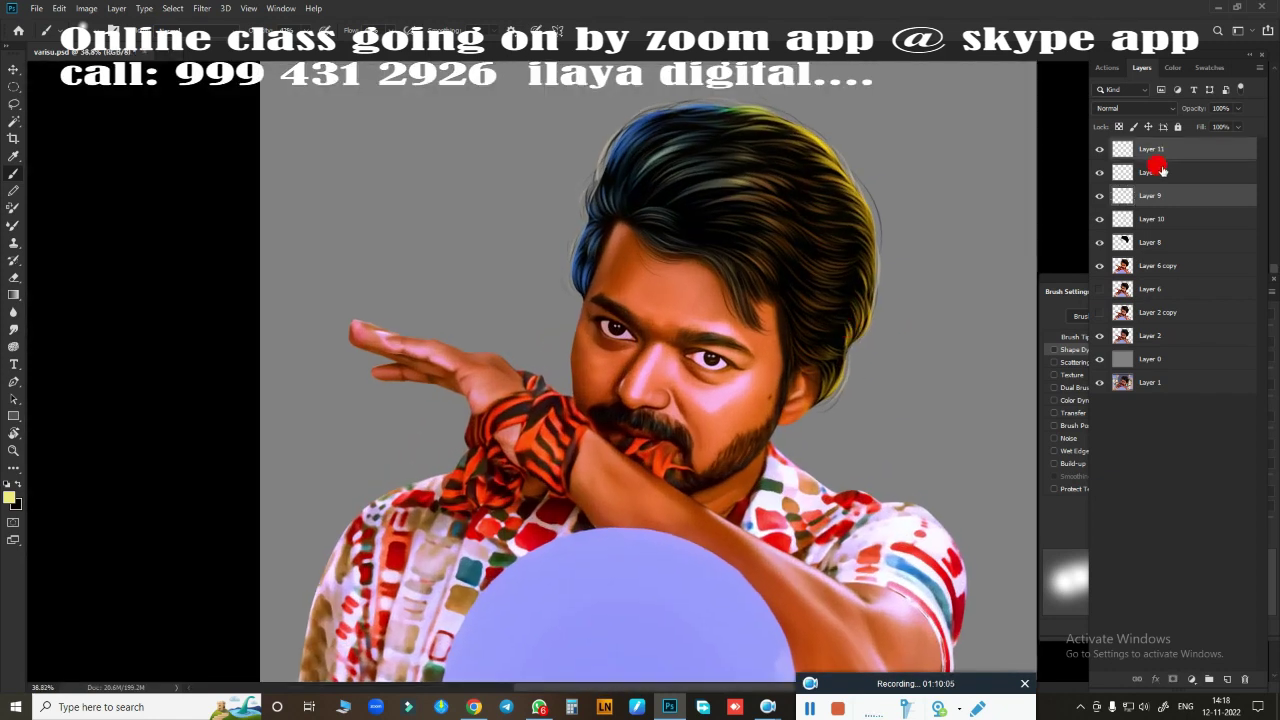
Step: Group the painting layers into Group 1 and merge a duplicate of the group
shift+click(1157, 312)
key(ctrl+g)
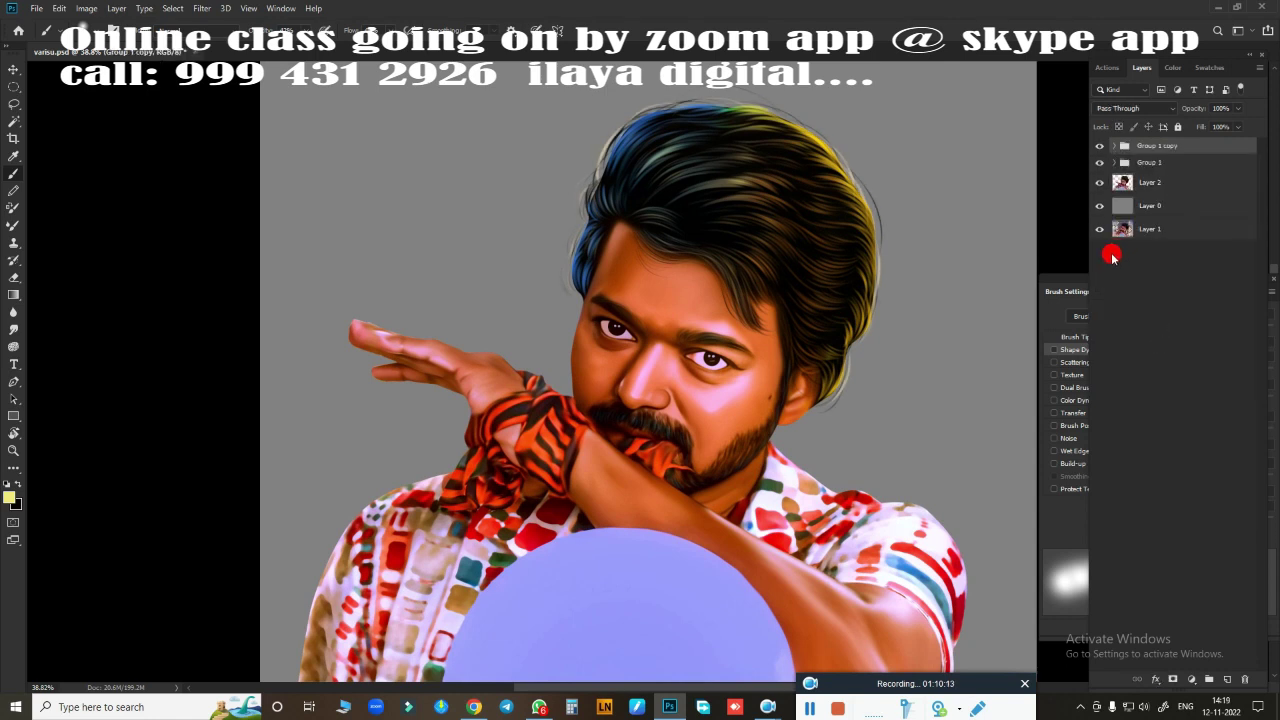
key(ctrl+j)
key(ctrl+e)
Step: Lasso and feather a selection around the head and hand, copying it onto a new layer
key(l)
drag(636, 264, 308, 396)
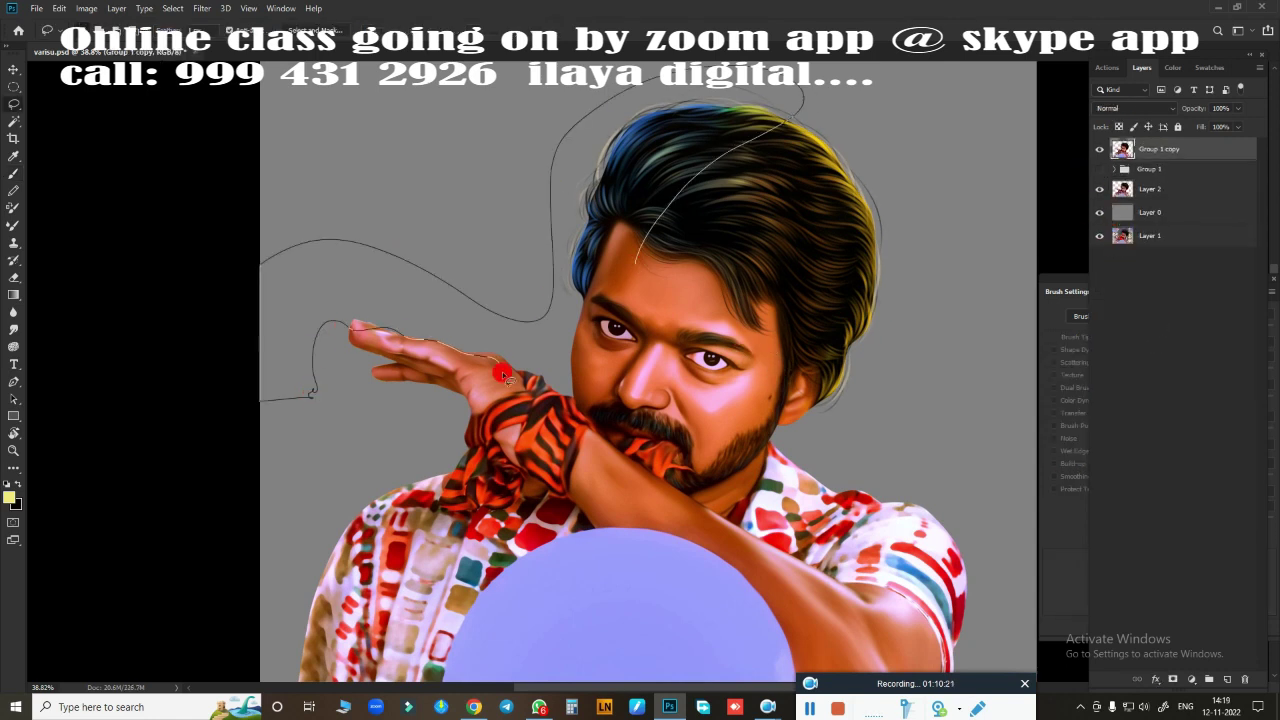
drag(505, 375, 634, 206)
key(shift+F6)
key(Return)
key(ctrl+j)
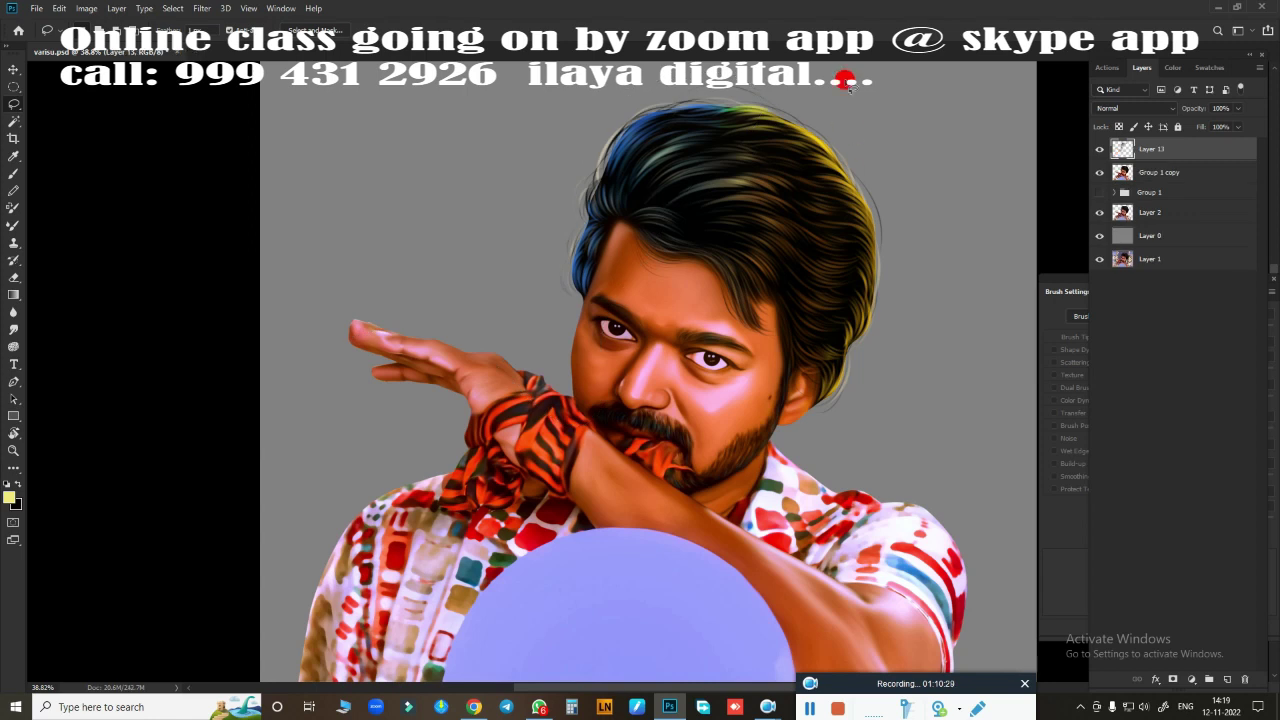
drag(692, 462, 694, 140)
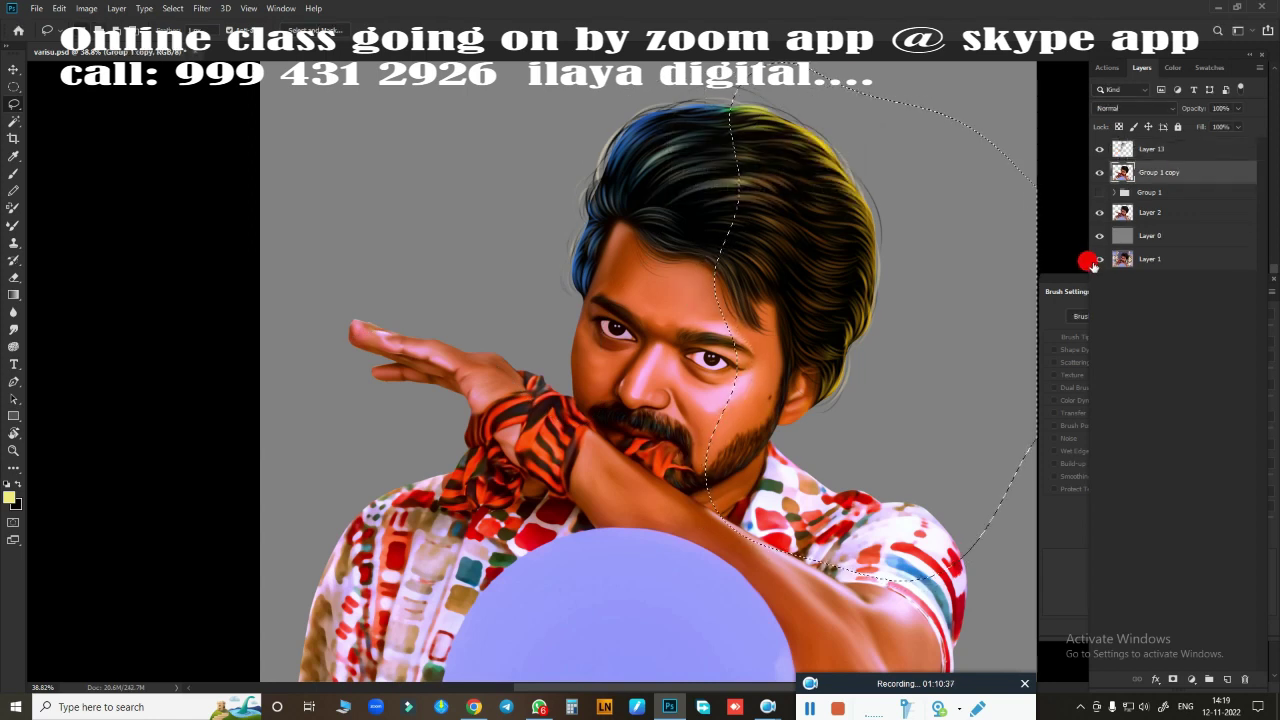
key(ctrl+j)
Step: Shift the copied area's colour balance toward blue and slightly toward red
key(ctrl+b)
drag(1068, 173, 1097, 172)
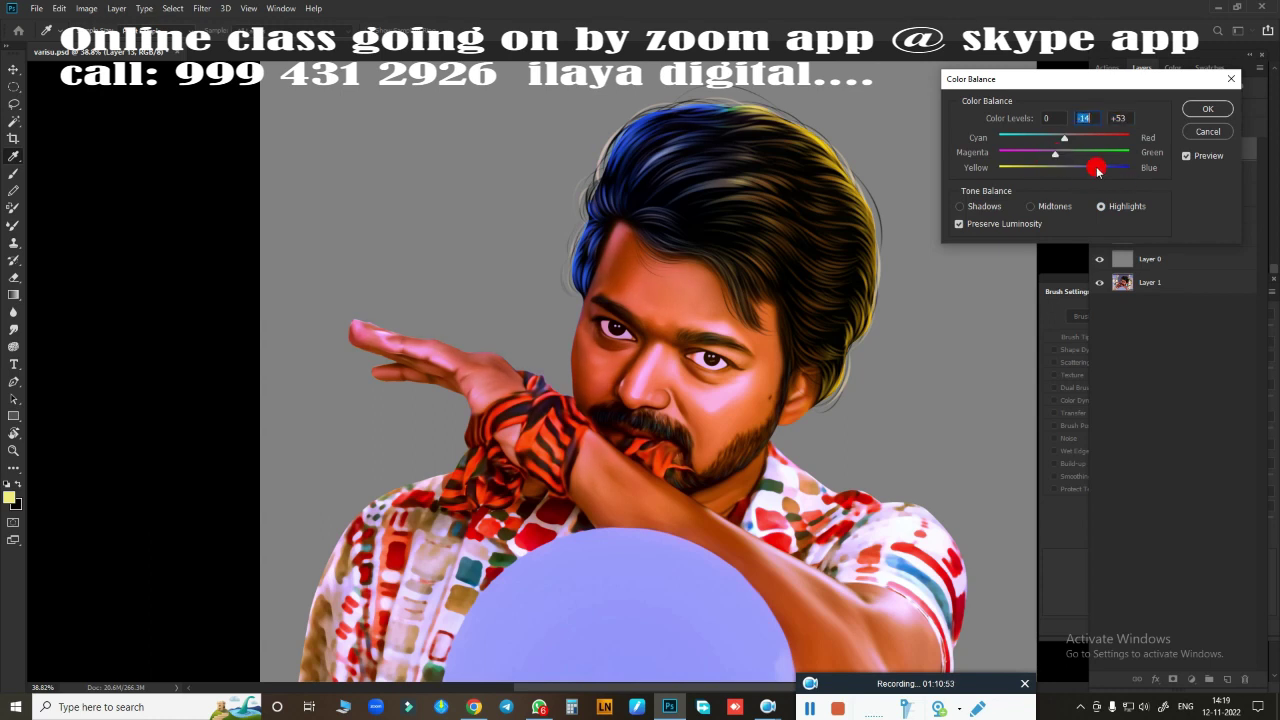
mouse_move(1036, 142)
mouse_down()
mouse_move(971, 151)
mouse_move(1046, 145)
mouse_move(1047, 169)
mouse_up()
click(1193, 118)
Step: Stamp the visible image onto new layers and rebalance their highlight colours
key(ctrl+shift+alt+e)
key(ctrl+b)
mouse_move(1064, 154)
mouse_down()
mouse_move(1005, 142)
mouse_move(1055, 139)
mouse_up()
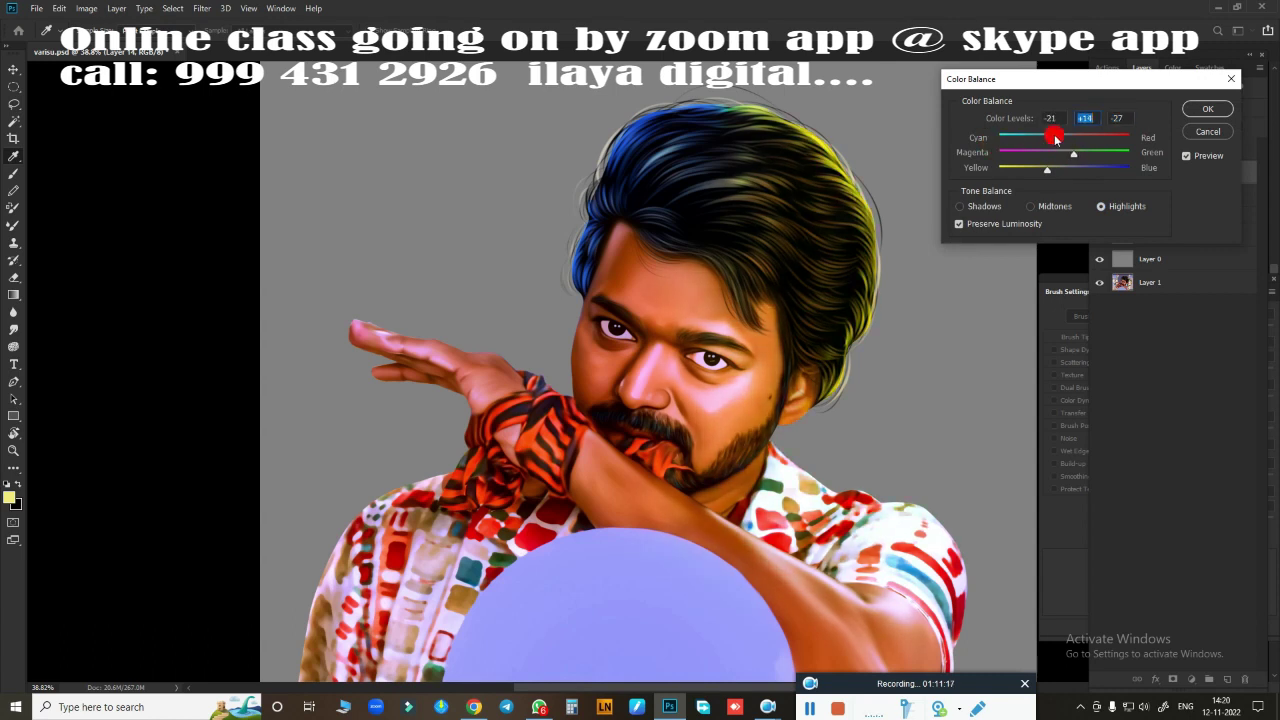
click(1185, 108)
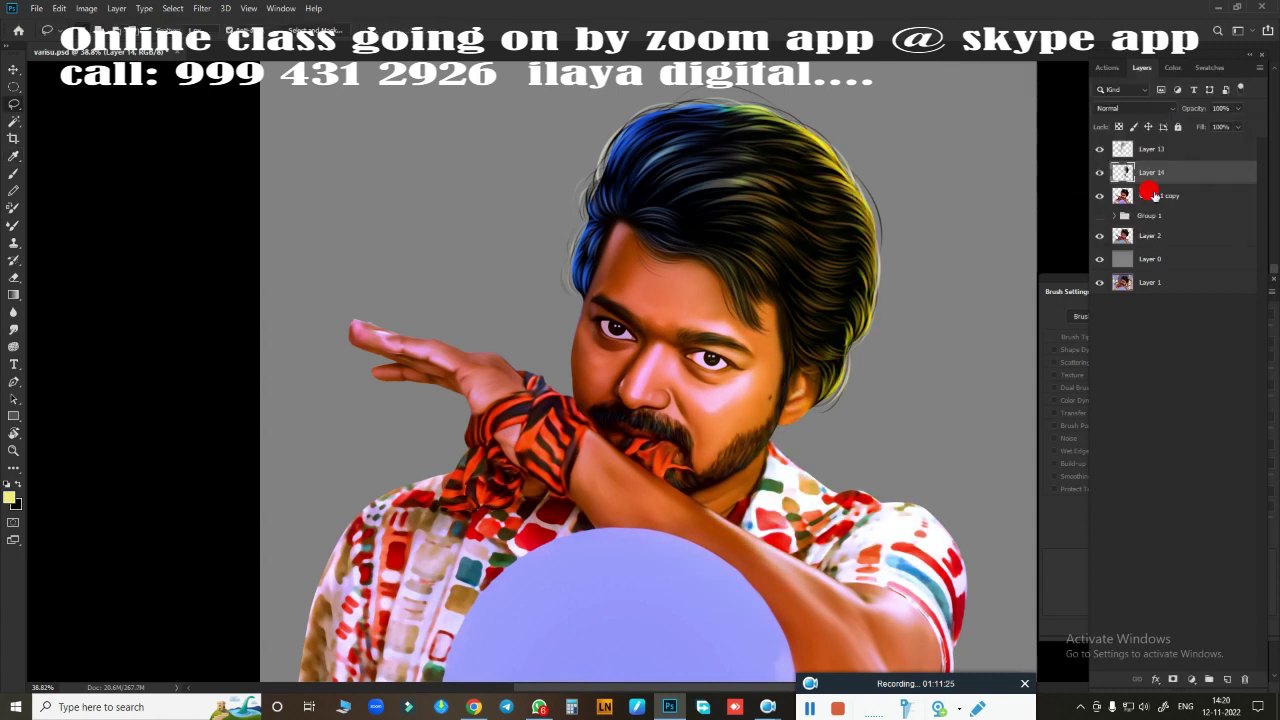
key(ctrl+shift+alt+e)
key(ctrl+b)
click(1101, 206)
mouse_move(1064, 169)
mouse_down()
mouse_move(1084, 169)
mouse_move(1013, 167)
mouse_up()
key(Return)
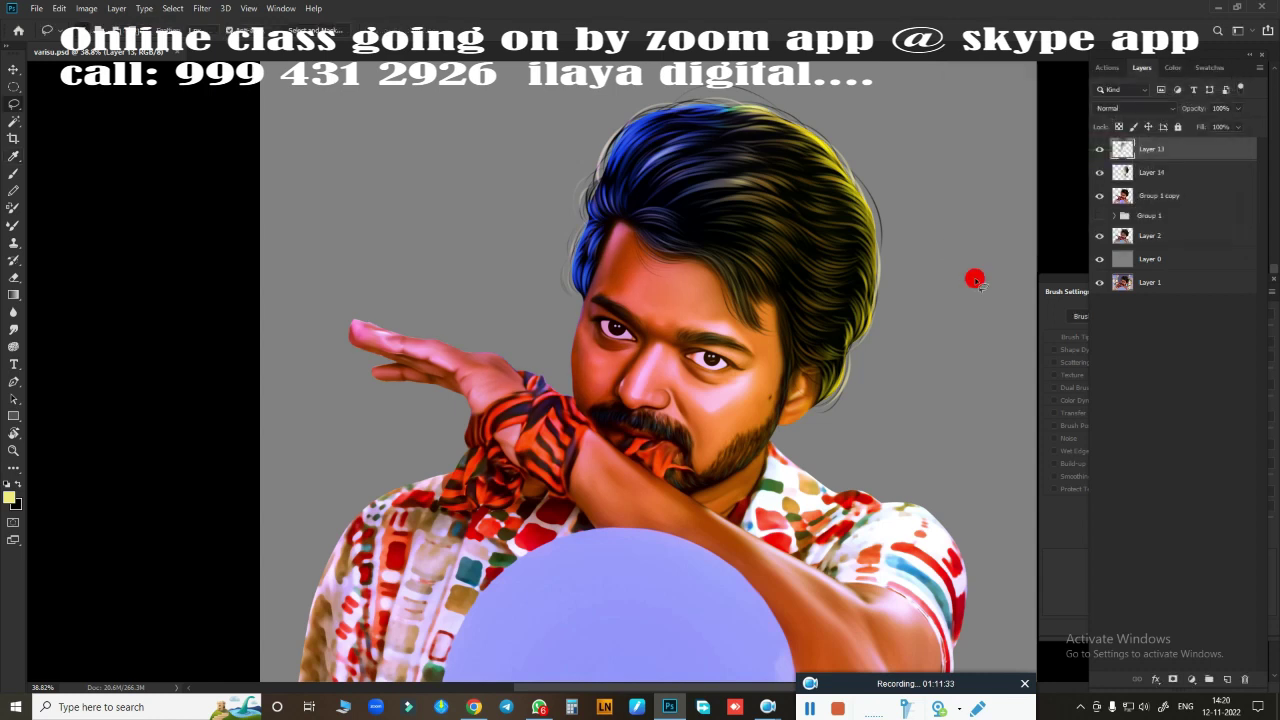
Step: Merge Layer 14 and the Group 1 copy into a single Layer 13
scroll(986, 257, down, 3)
scroll(986, 257, up, 3)
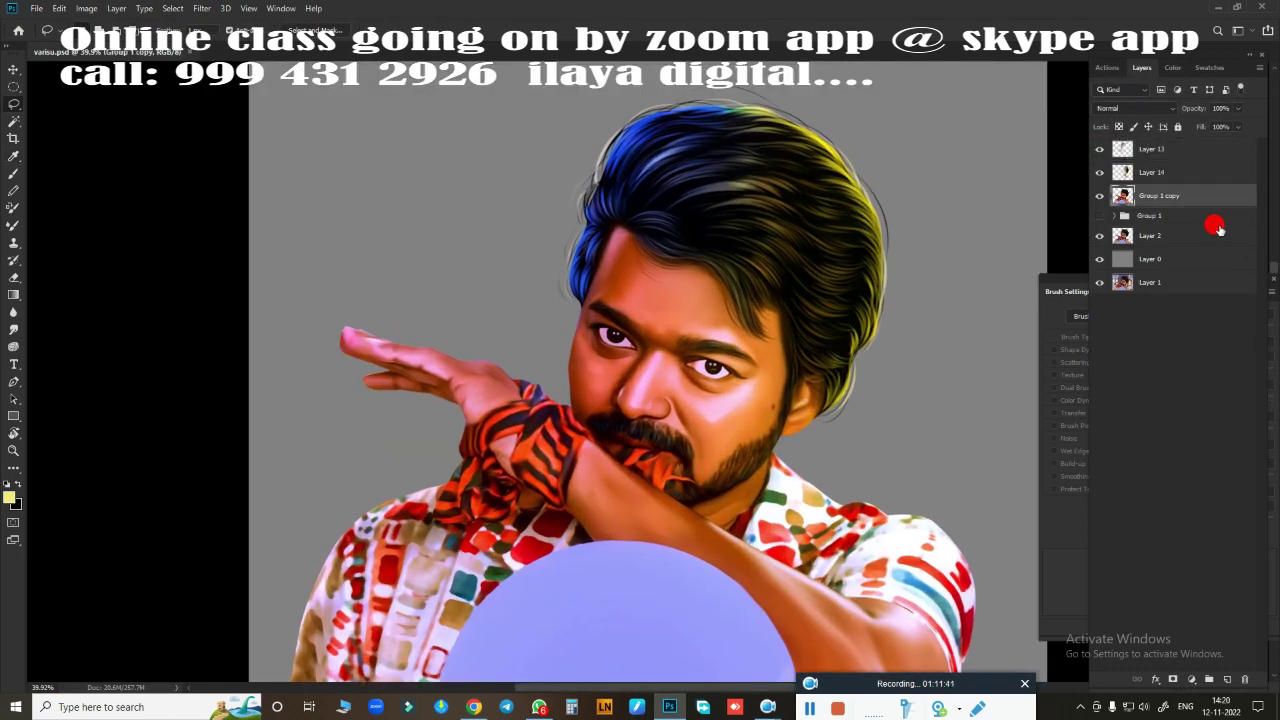
shift+click(1160, 196)
key(ctrl+e)
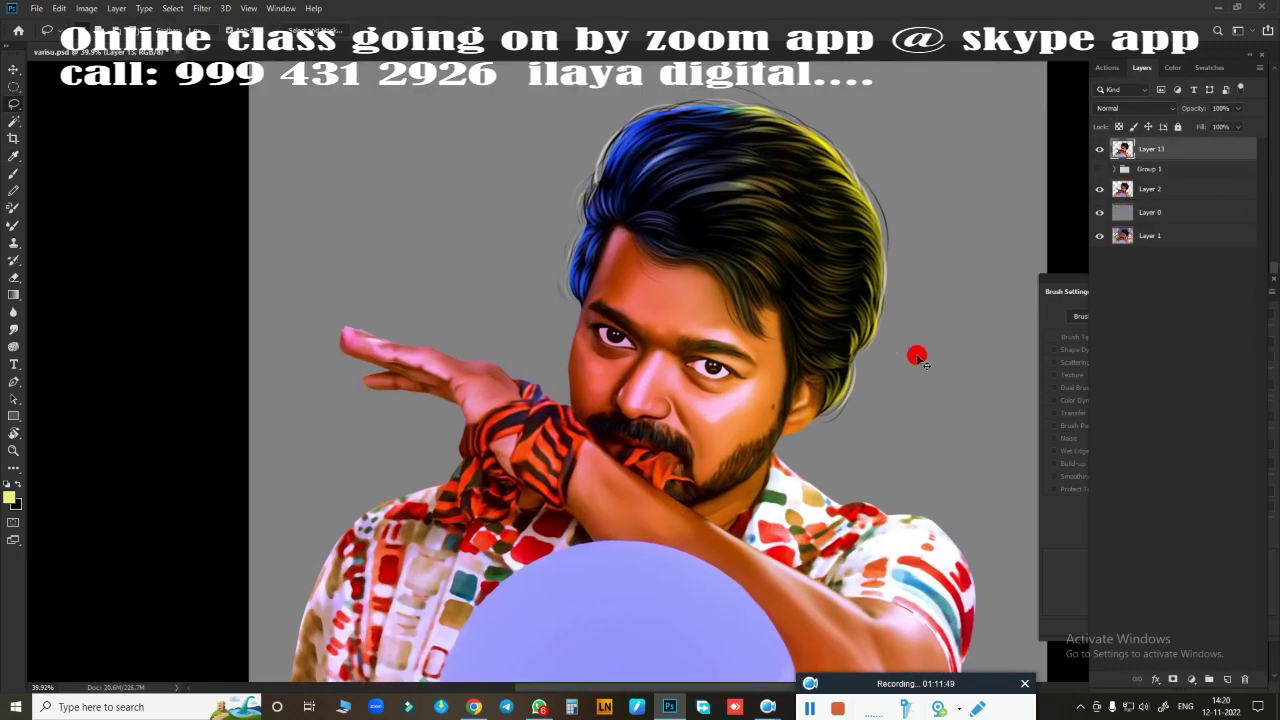
Step: Brighten the image's highlights with Curves, including the Blue channel curve
key(ctrl+m)
drag(1051, 297, 1035, 300)
click(905, 106)
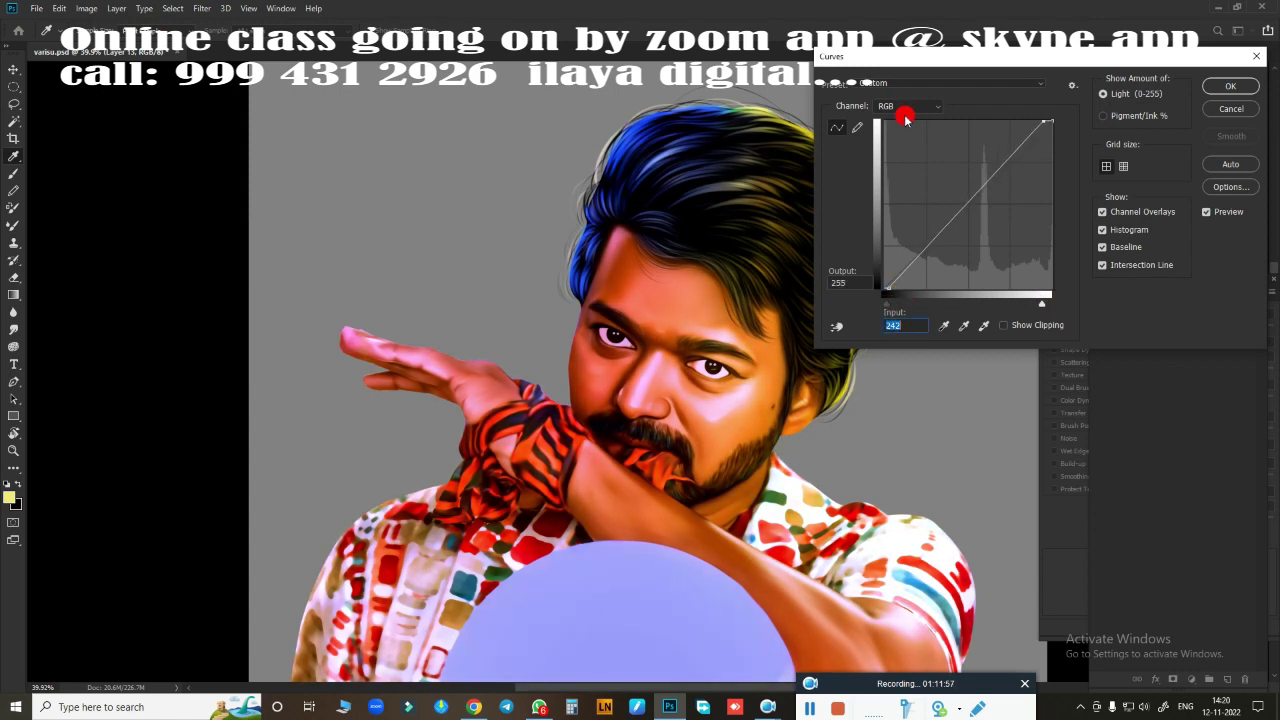
click(900, 155)
key(Return)
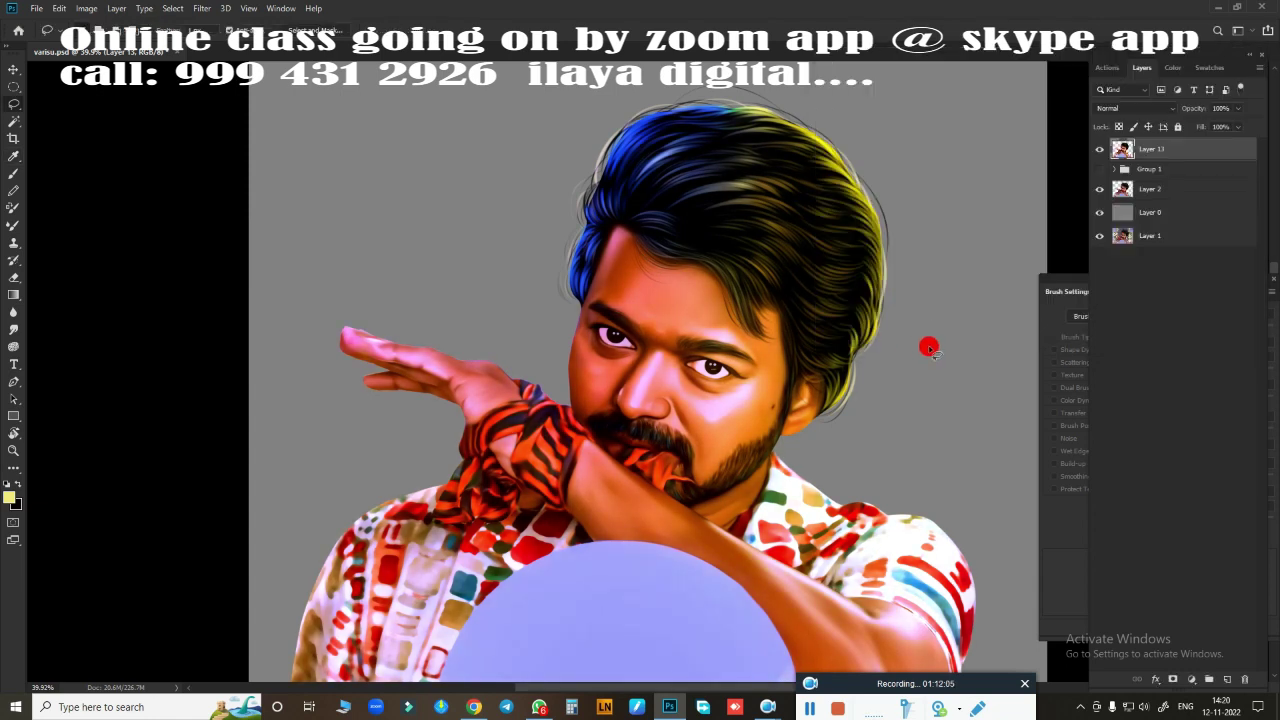
Step: Pick a soft round brush and add a new empty layer above Layer 13
key(b)
right_click(731, 383)
double_click(1120, 534)
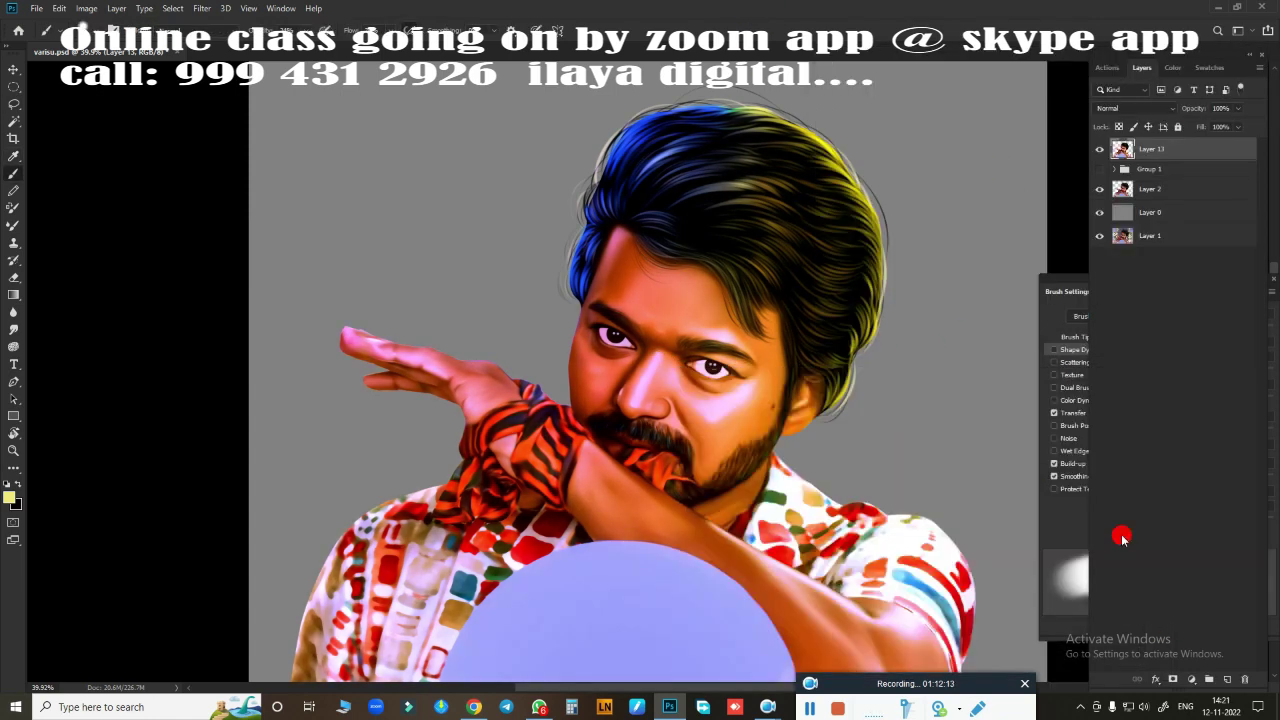
key(ctrl+shift+alt+n)
scroll(716, 417, up, 3)
Step: Set the foreground colour to light pink and make the brush smaller
scroll(716, 417, up, 3)
click(9, 497)
click(933, 256)
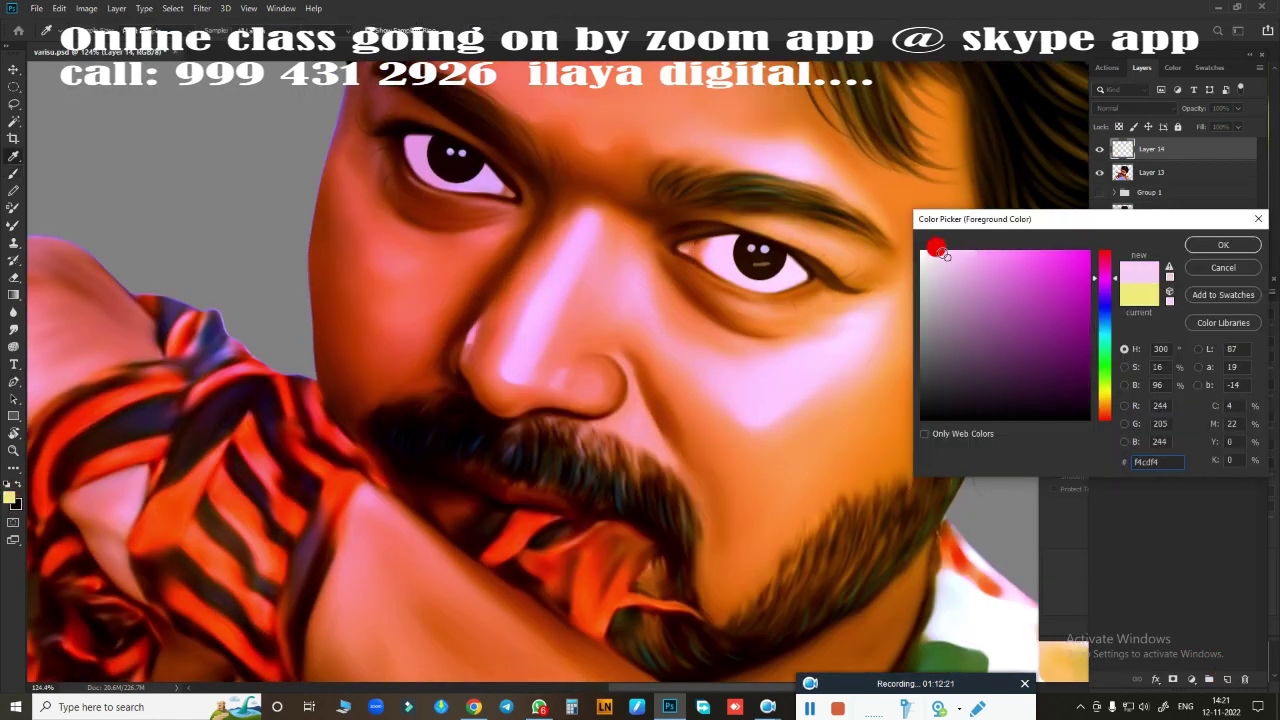
key(Return)
scroll(629, 303, up, 3)
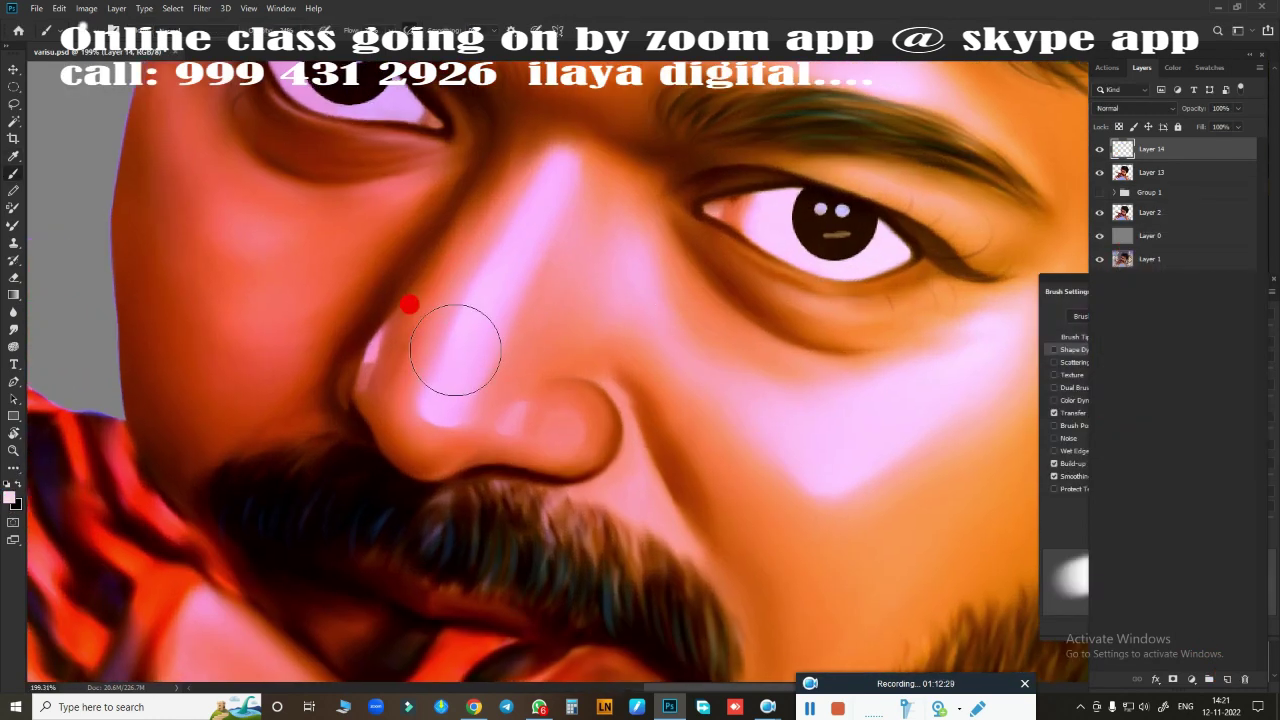
drag(471, 338, 357, 331)
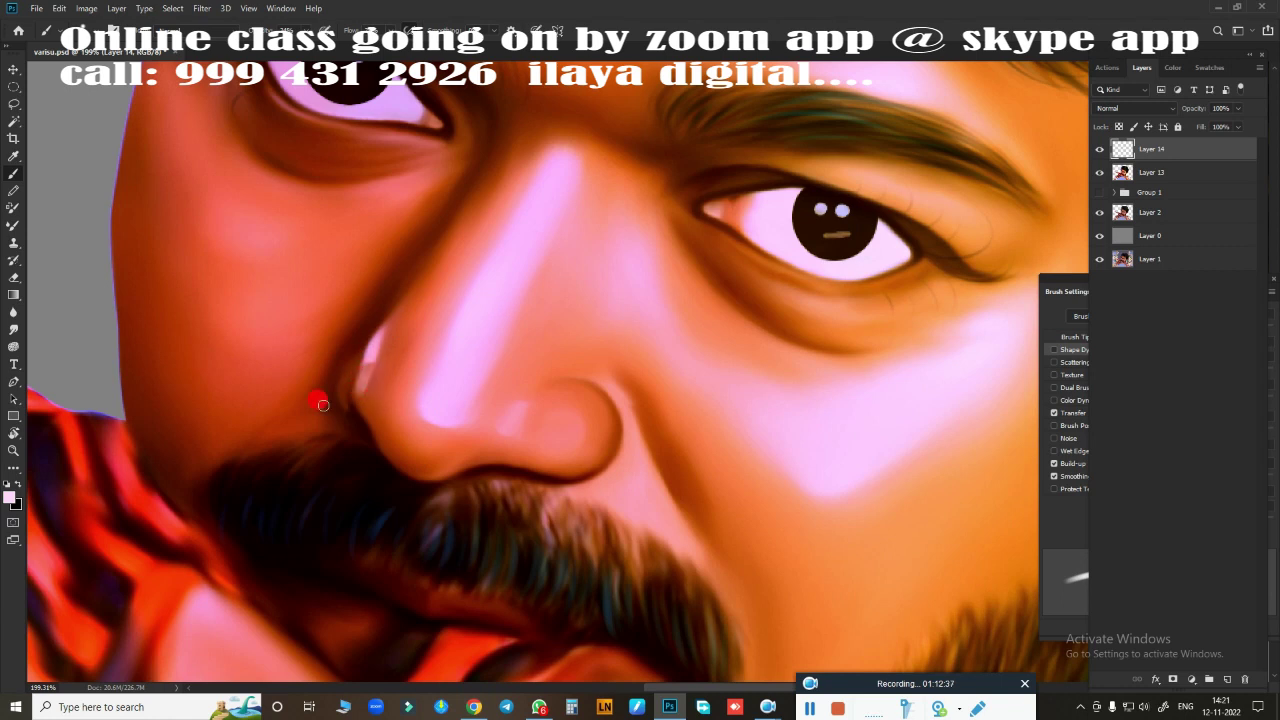
Step: Paint soft pink highlights under the eye, along the nose bridge and on the forehead
mouse_move(229, 317)
mouse_down()
mouse_move(409, 166)
mouse_move(299, 126)
mouse_up()
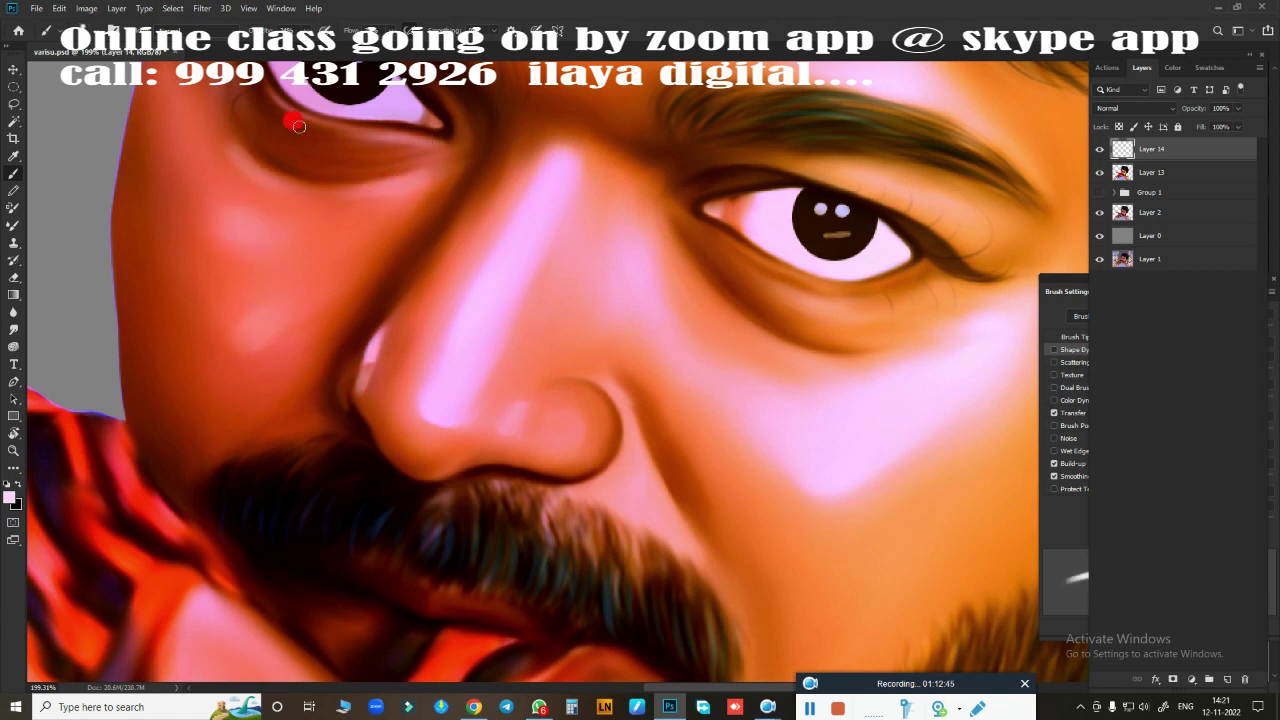
mouse_move(481, 266)
mouse_down()
mouse_move(474, 320)
mouse_move(515, 417)
mouse_move(621, 466)
mouse_up()
key(bracketright)
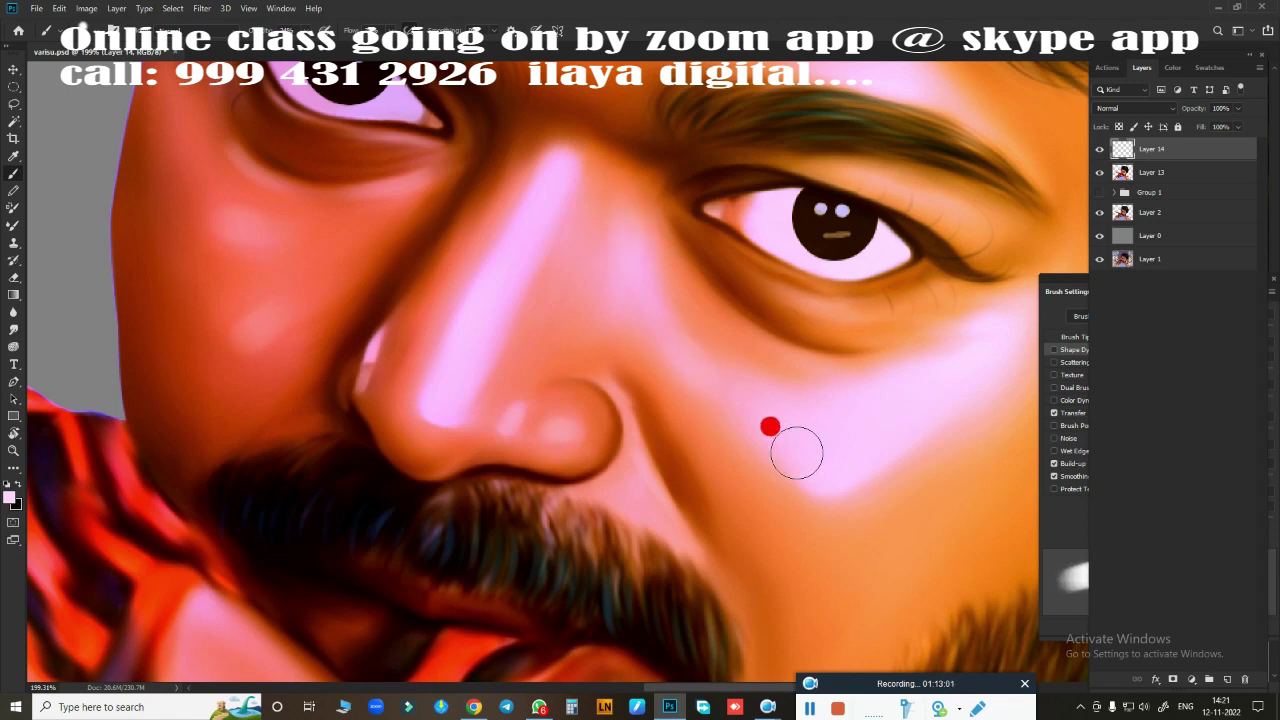
mouse_move(800, 396)
mouse_down()
mouse_move(543, 563)
mouse_move(663, 523)
mouse_move(780, 280)
mouse_move(656, 374)
mouse_up()
key(bracketleft)
key(bracketleft)
key(bracketleft)
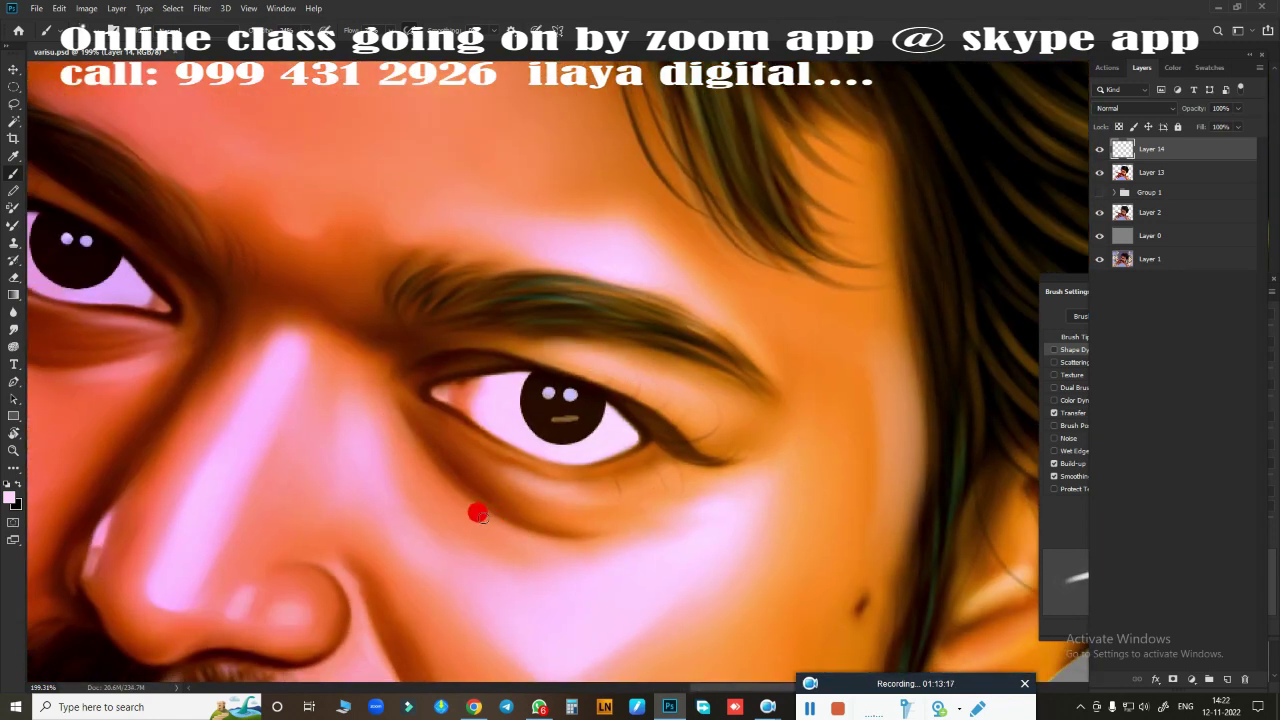
drag(489, 203, 709, 471)
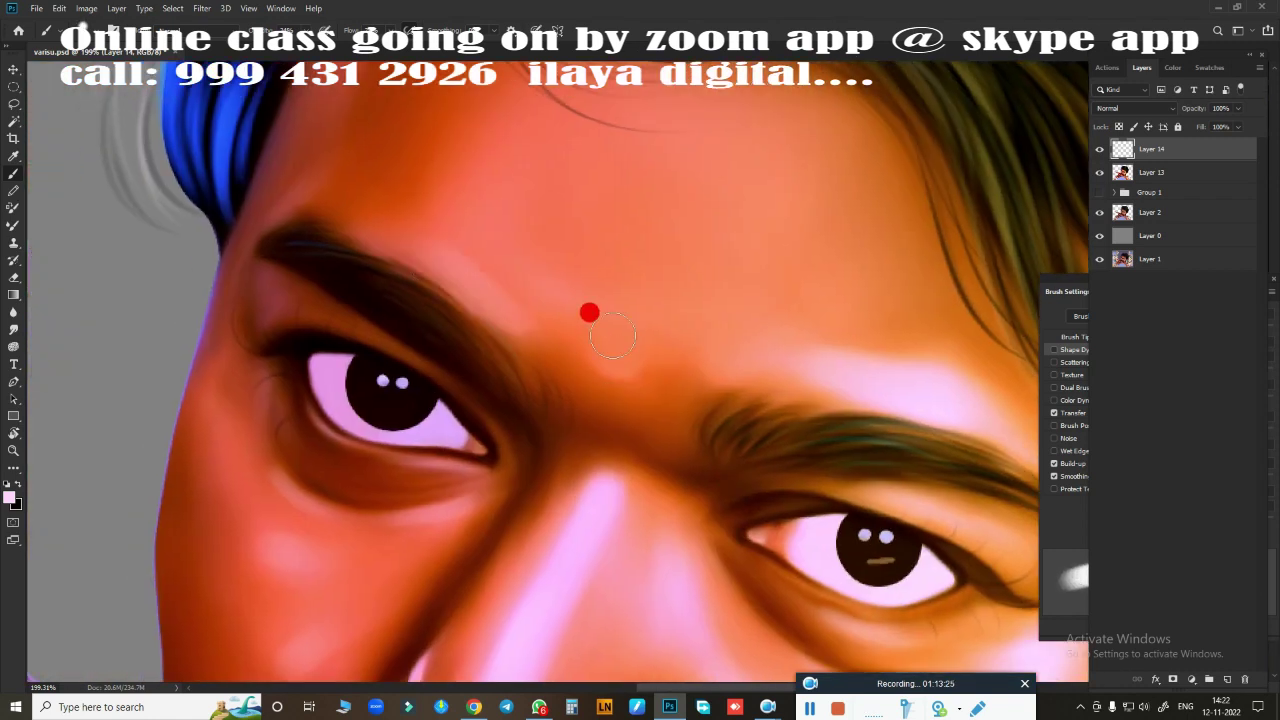
mouse_move(455, 264)
mouse_down()
mouse_move(623, 266)
mouse_move(323, 420)
mouse_move(257, 309)
mouse_move(269, 332)
mouse_move(293, 193)
mouse_up()
Step: Paint pink highlights from the chin across the wrist and down the jawline
scroll(640, 319, down, 3)
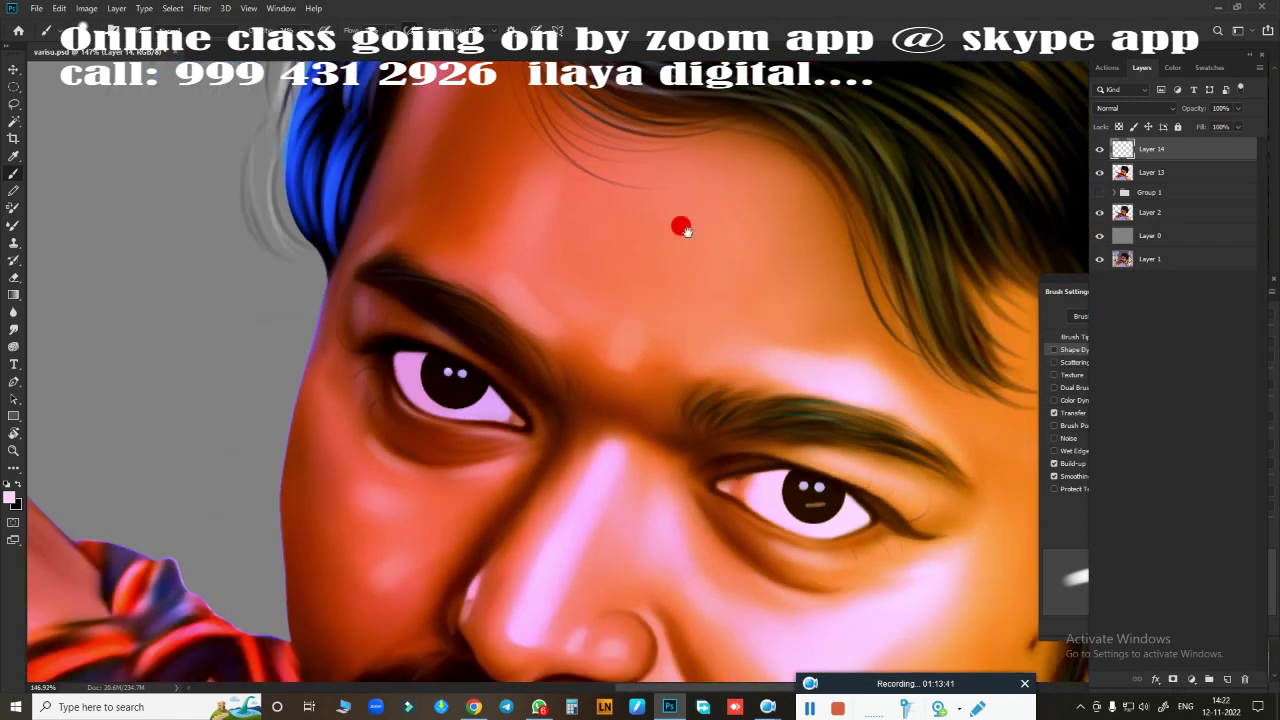
scroll(485, 201, up, 2)
scroll(641, 183, down, 3)
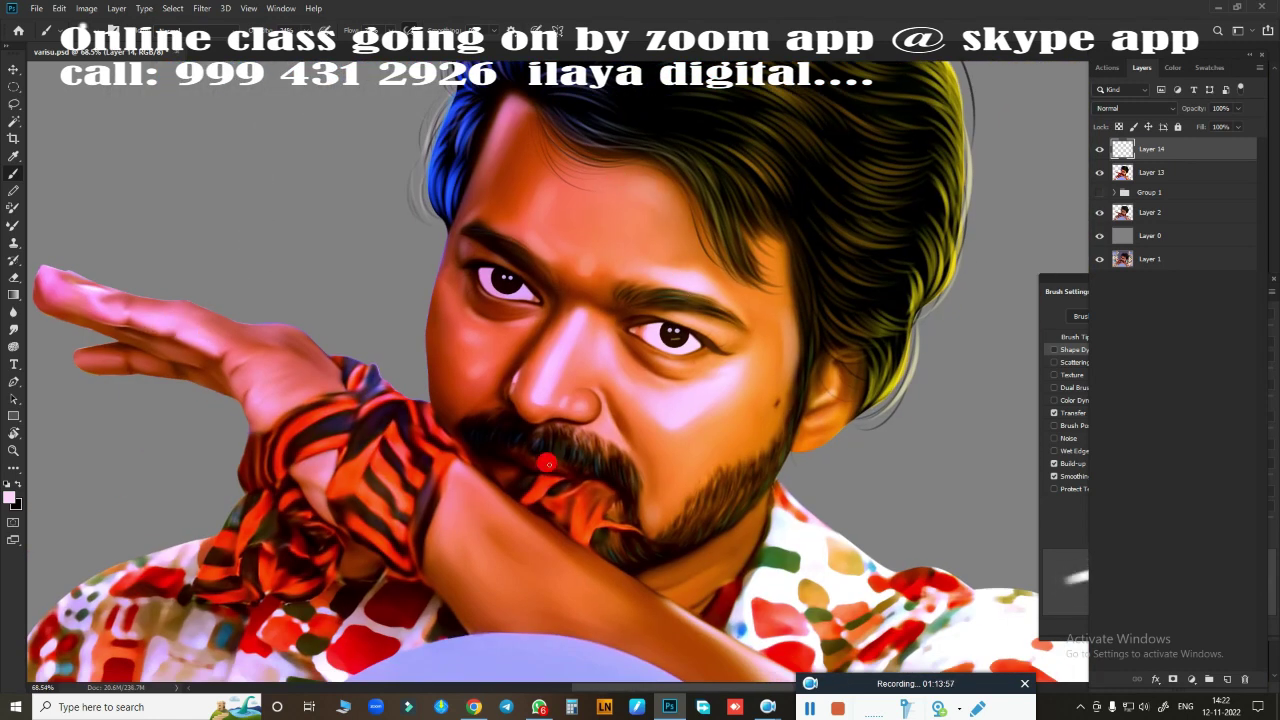
drag(688, 545, 498, 518)
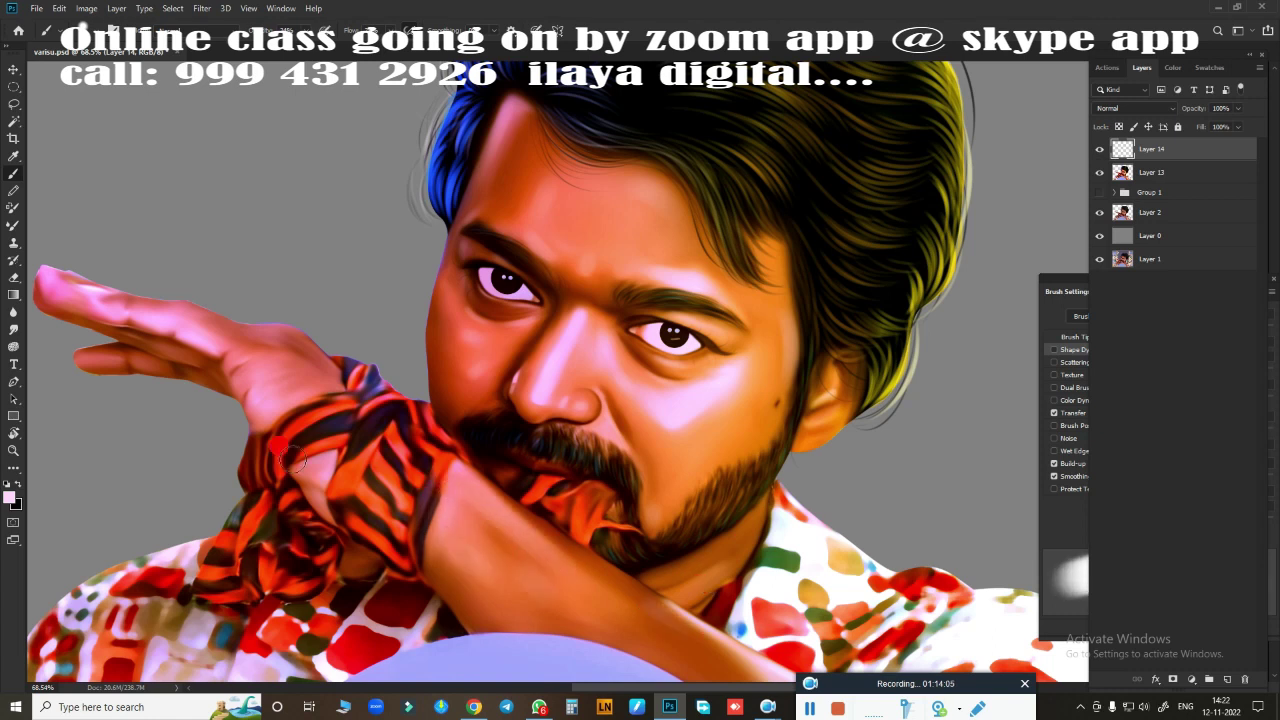
drag(826, 392, 793, 440)
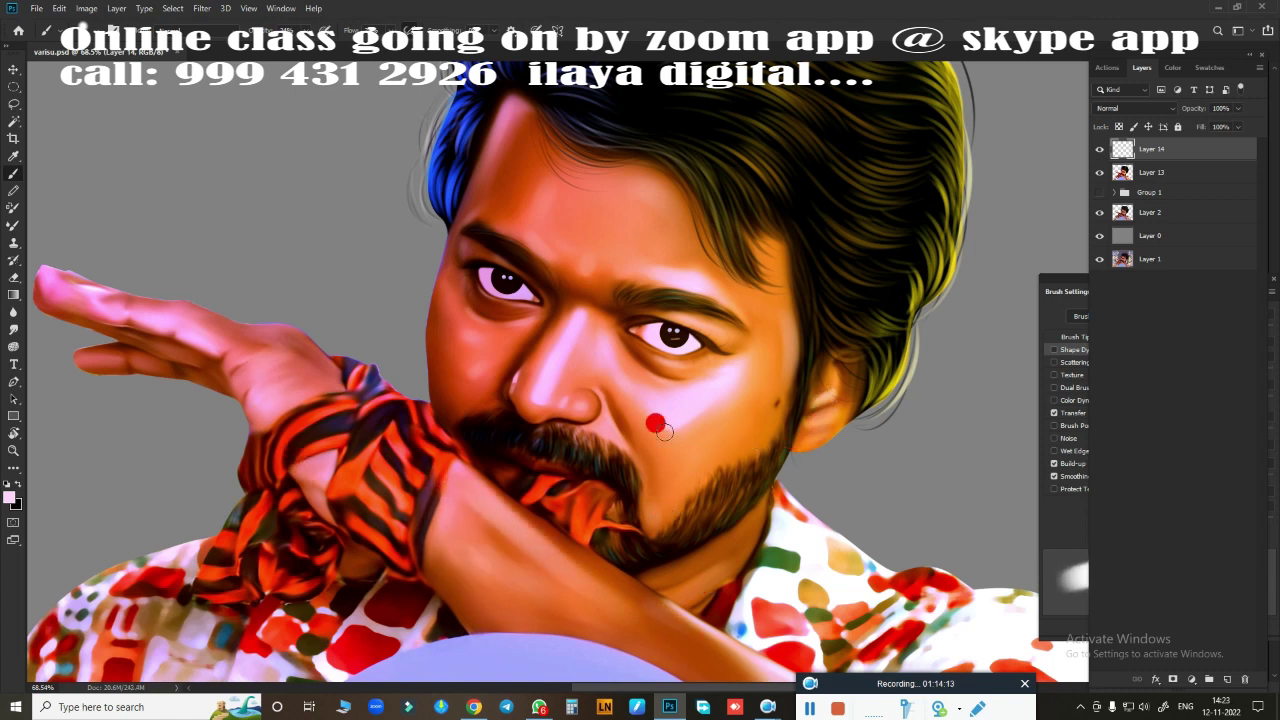
scroll(685, 443, down, 3)
scroll(760, 450, up, 3)
scroll(800, 455, down, 3)
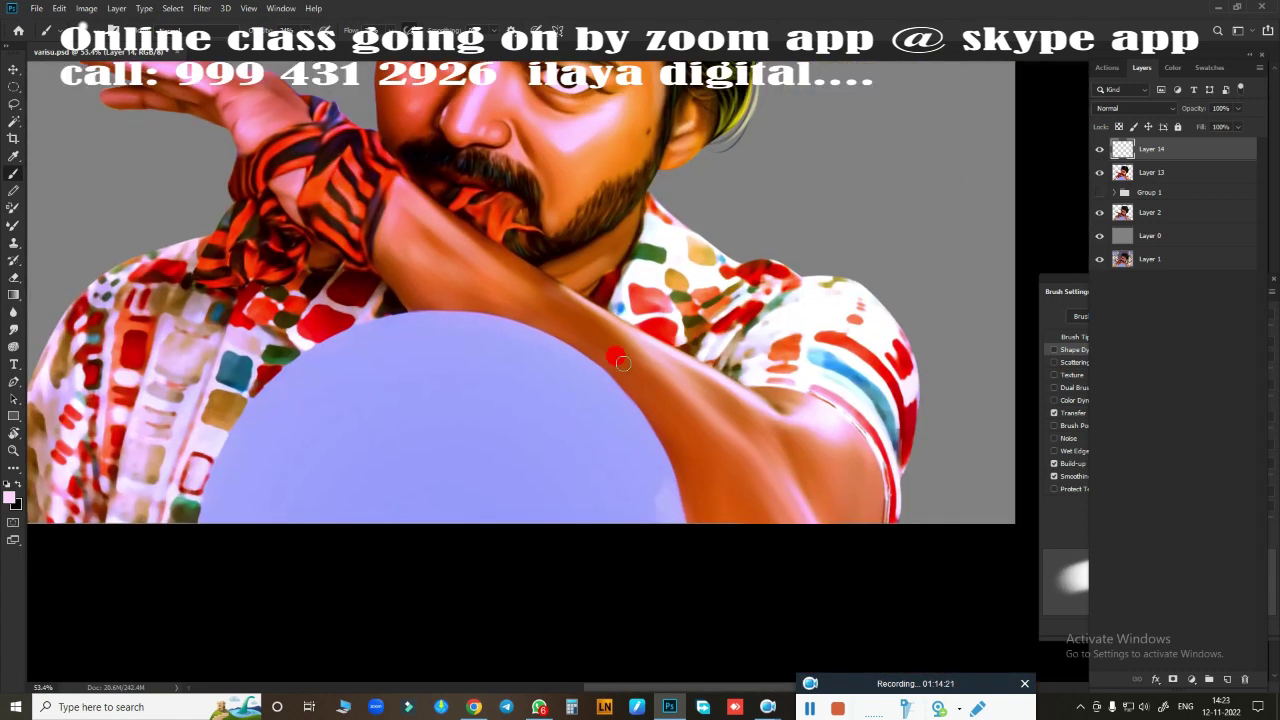
scroll(856, 490, down, 3)
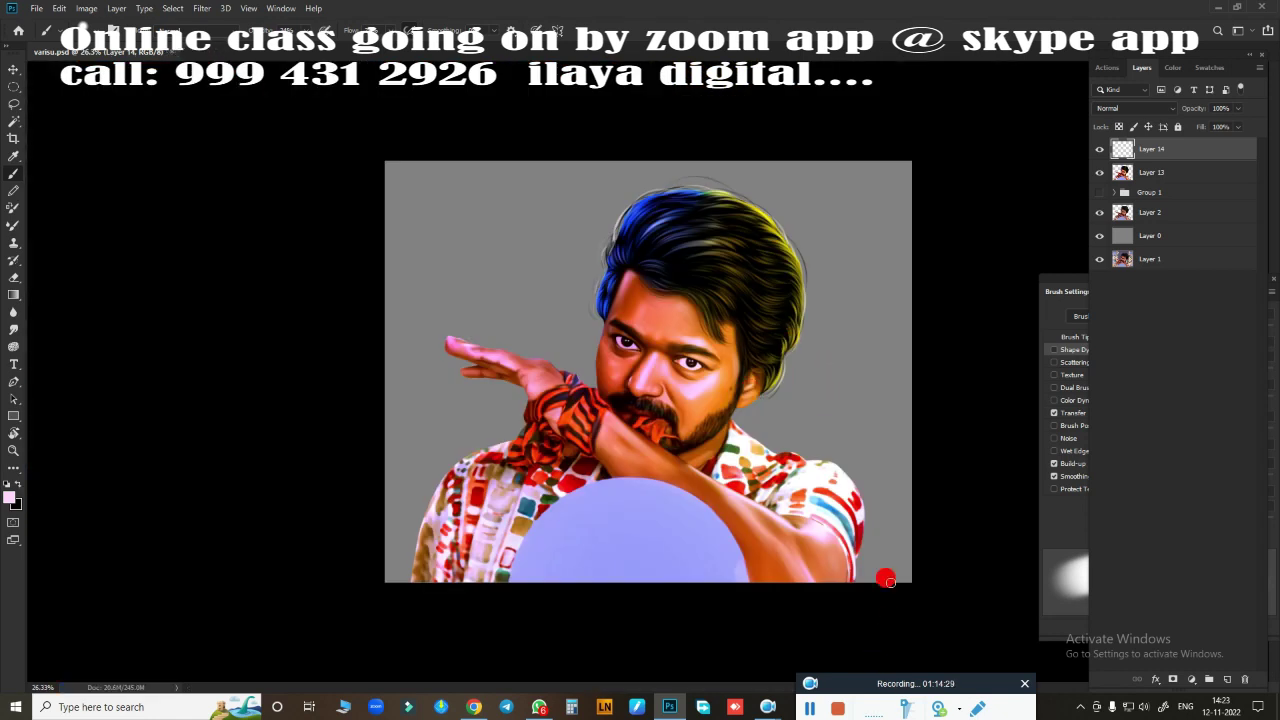
Step: Toggle Layer 13 and Layer 14 visibility to compare before and after
click(1100, 172)
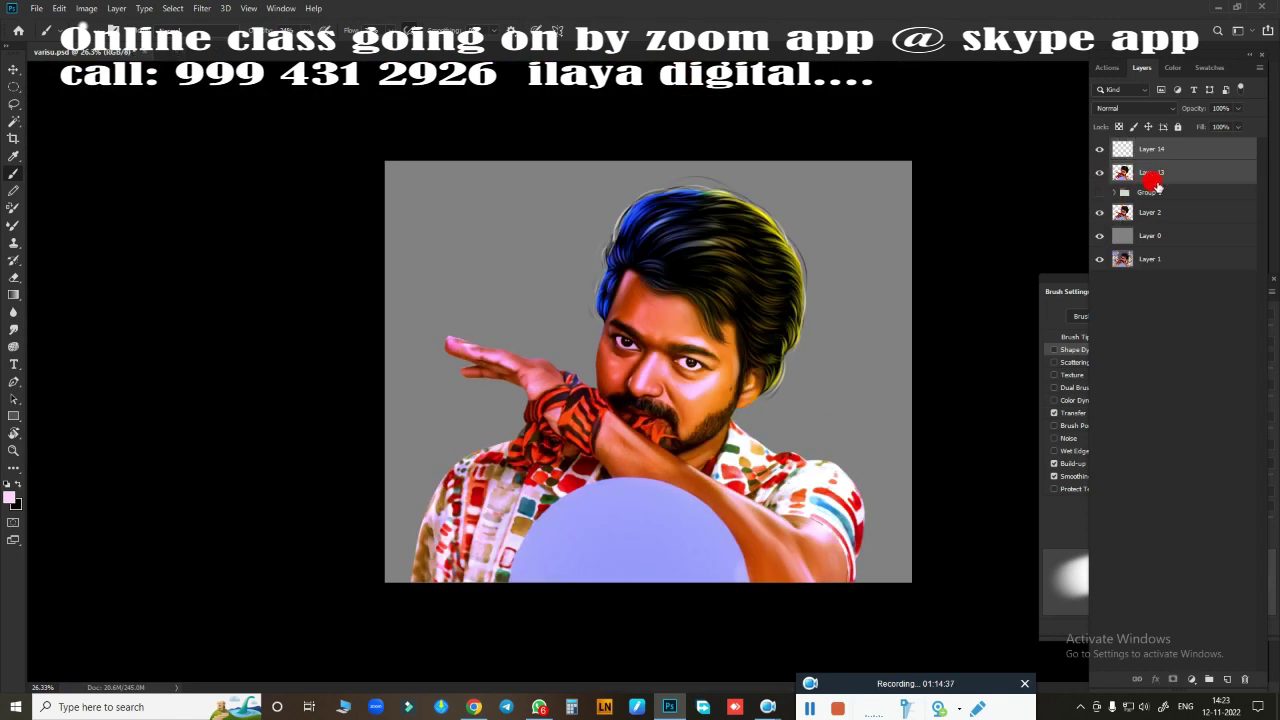
click(1100, 172)
click(1099, 150)
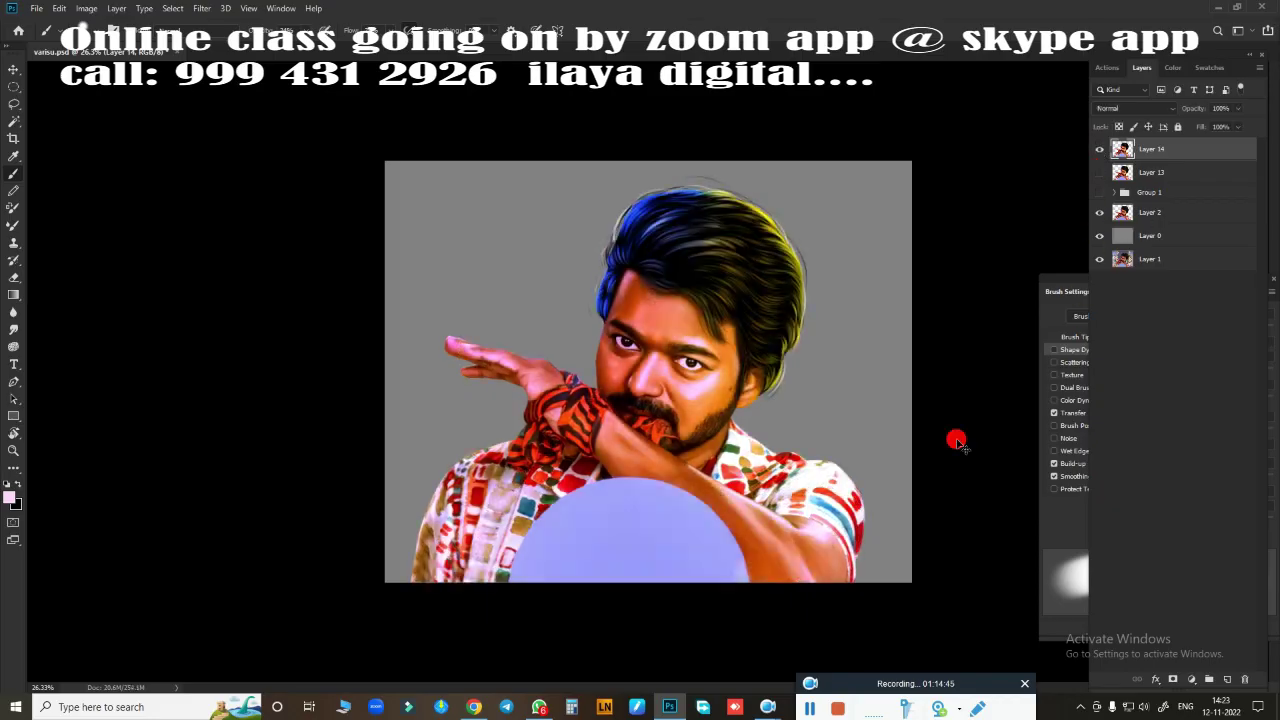